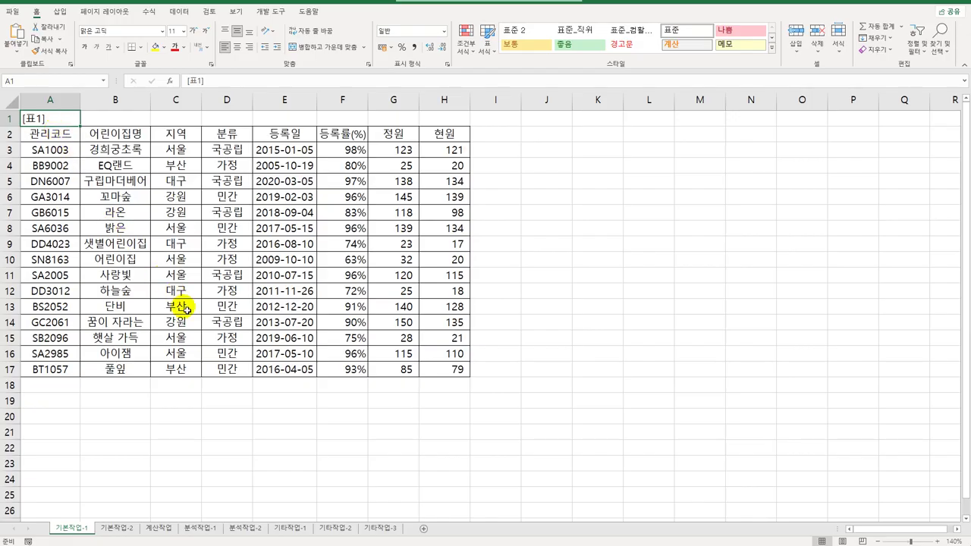
- Enter the criteria heading 조건 in cell A19
{"action": "left_click_drag", "start_coordinate": [53, 400], "coordinate": [53, 409]}
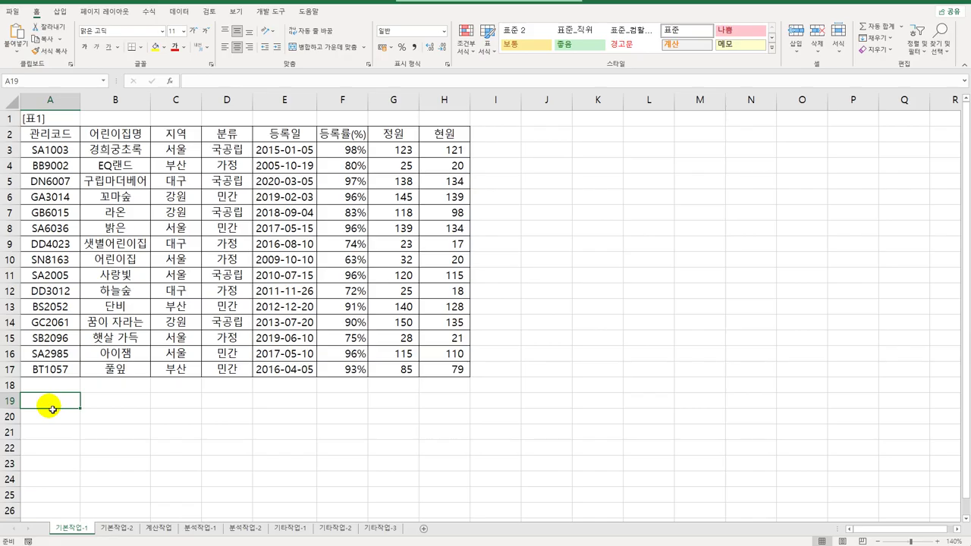
{"action": "type", "text": "조건"}
{"action": "key", "text": "Return"}
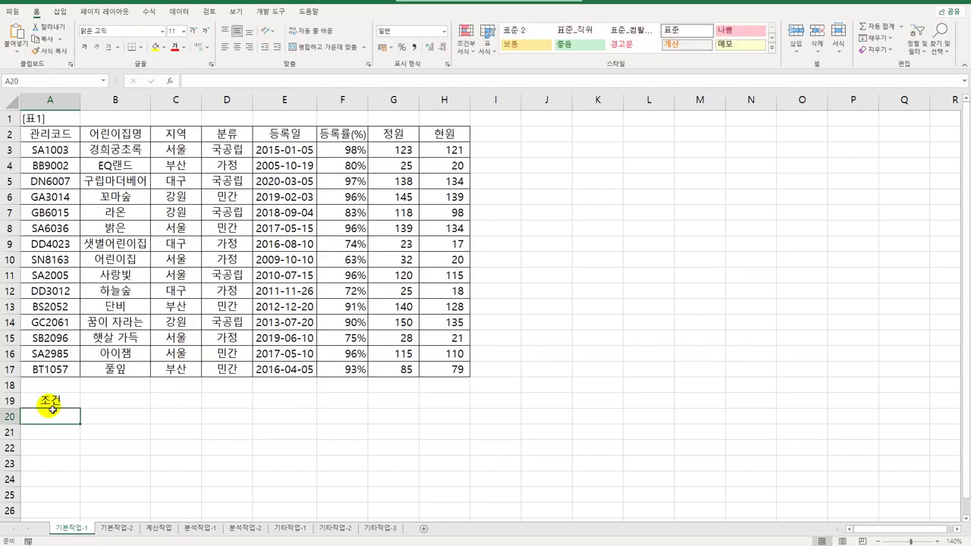
- Begin an AND formula in A20 whose first condition is year(E3)>=2015
{"action": "type", "text": "="}
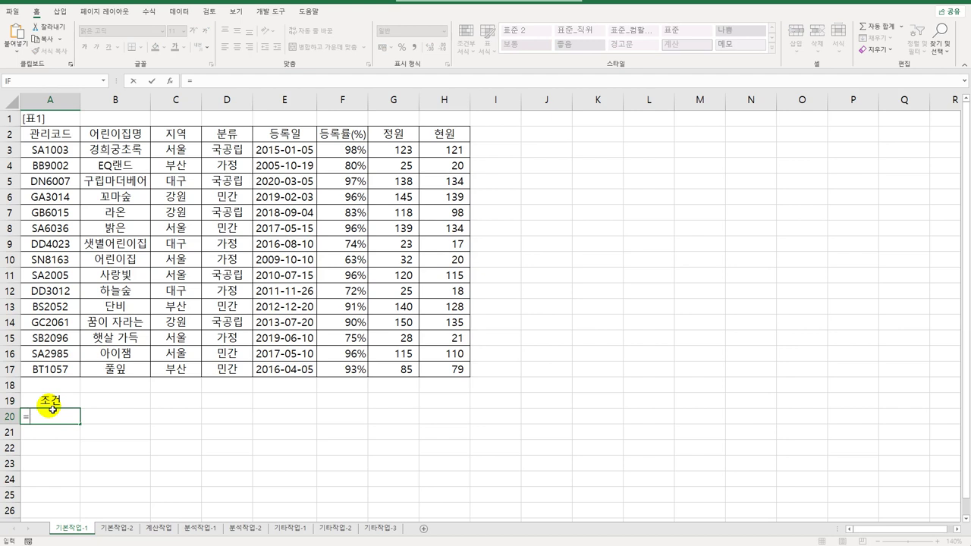
{"action": "key", "text": "Hangul"}
{"action": "key", "text": "Hangul"}
{"action": "type", "text": "and("}
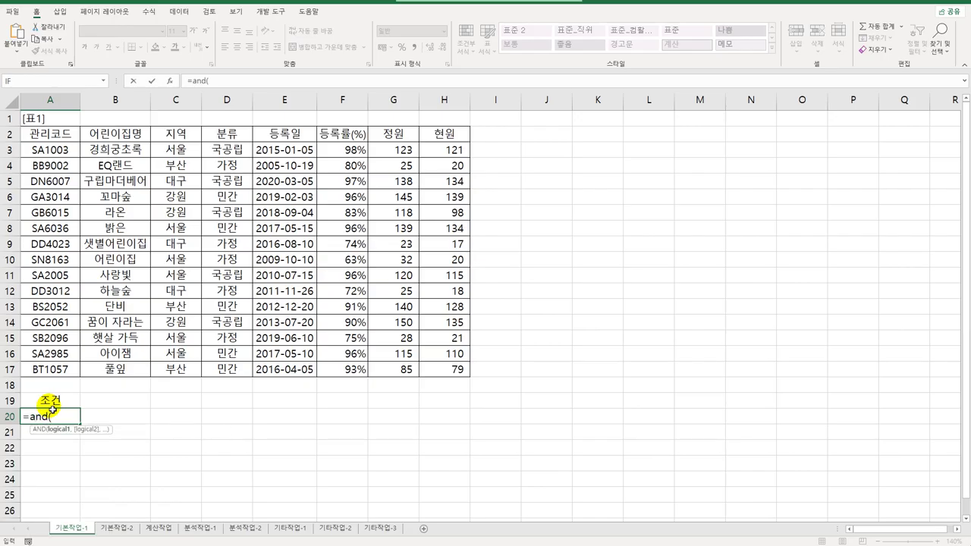
{"action": "type", "text": "year("}
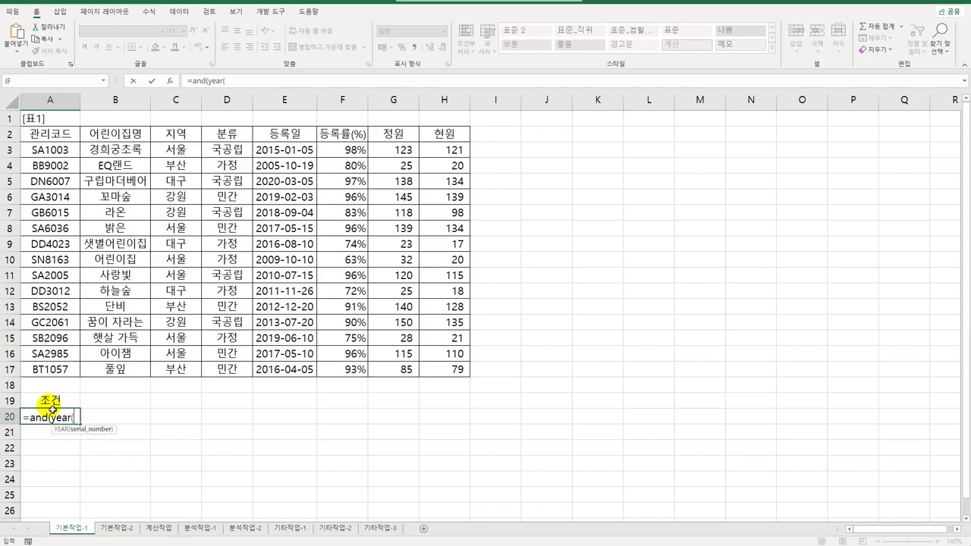
{"action": "left_click", "coordinate": [286, 152]}
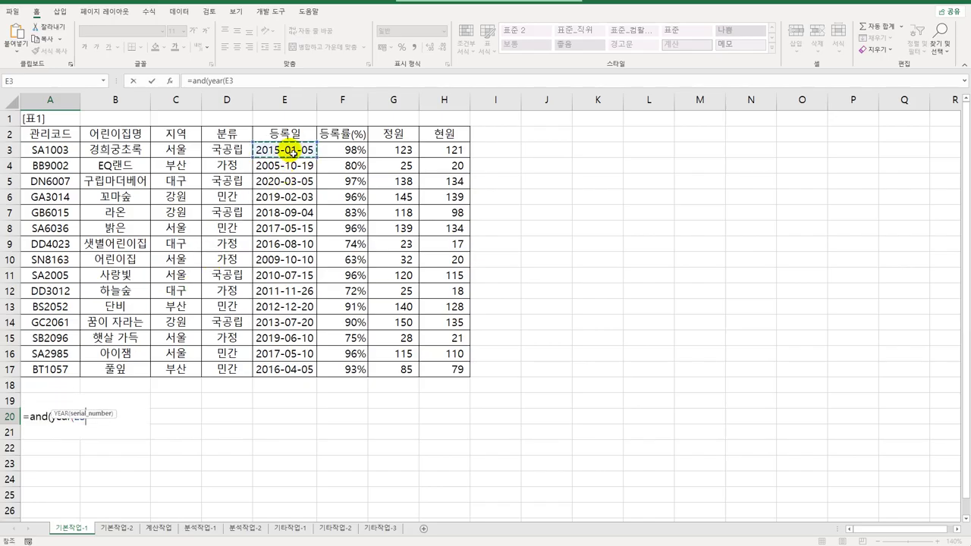
{"action": "type", "text": ")"}
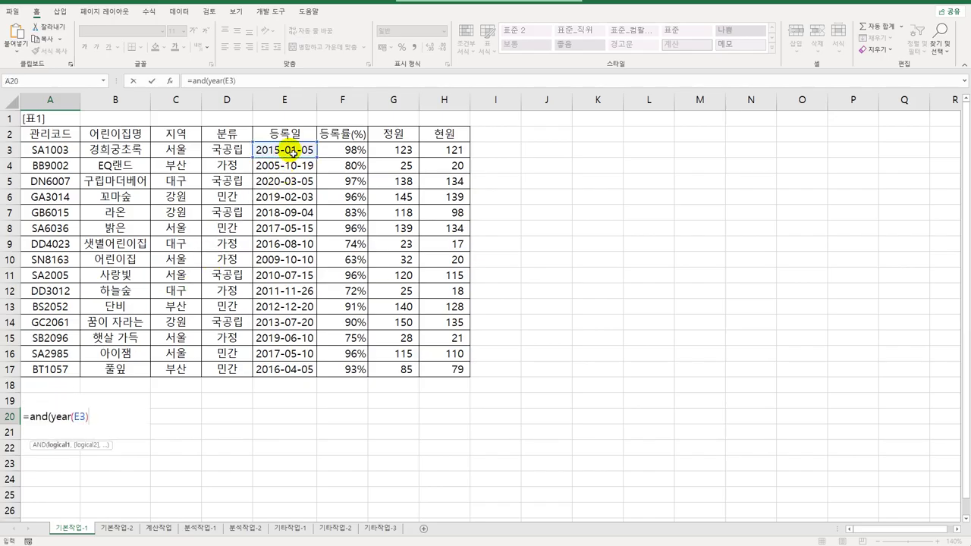
{"action": "type", "text": "> 2015,"}
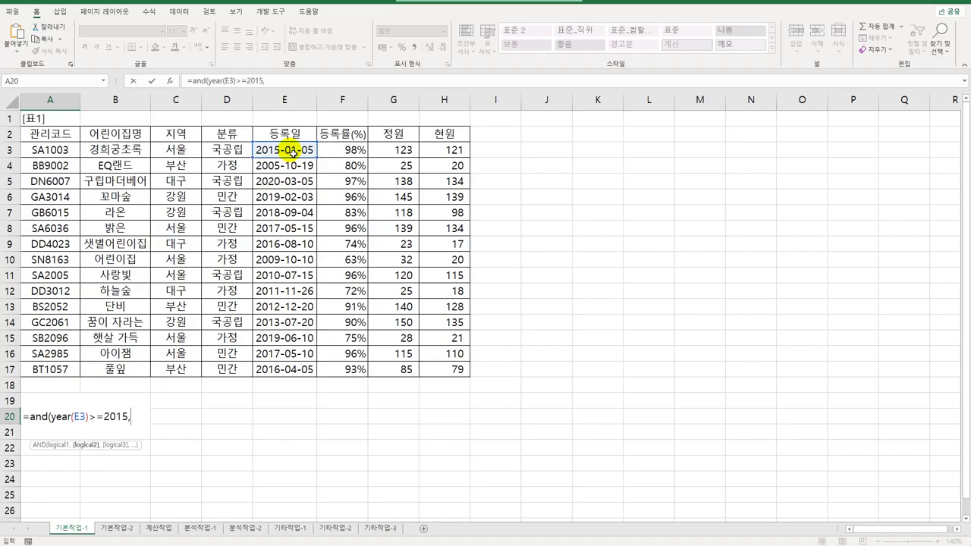
- Add YEAR(E3)<=2020 as the second condition of the AND formula in A20
{"action": "type", "text": "year"}
{"action": "key", "text": "Tab"}
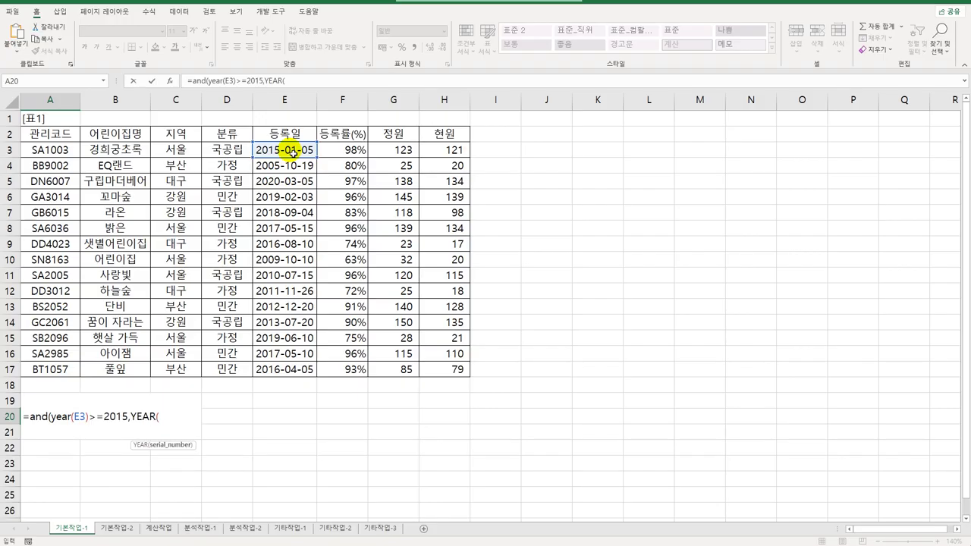
{"action": "left_click", "coordinate": [293, 151]}
{"action": "type", "text": ")"}
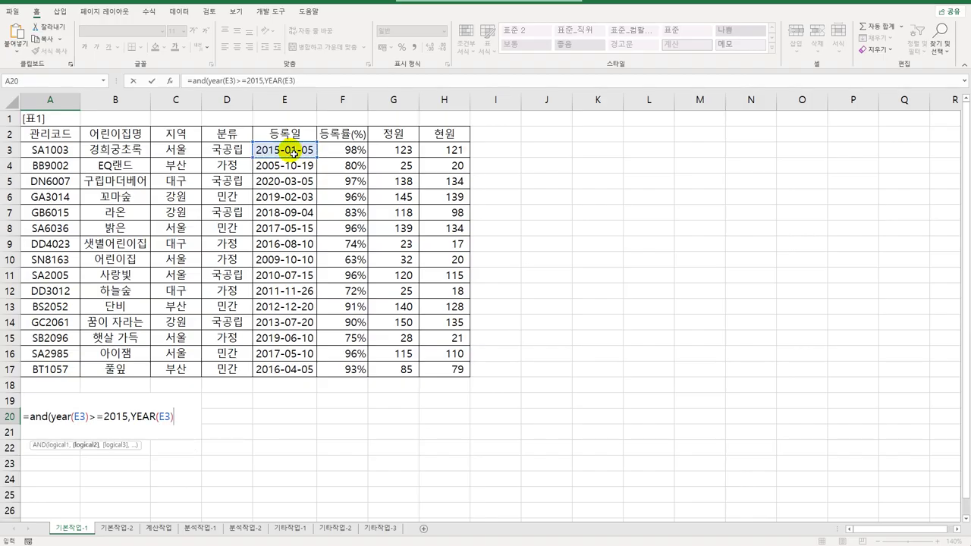
{"action": "type", "text": "<=2020,"}
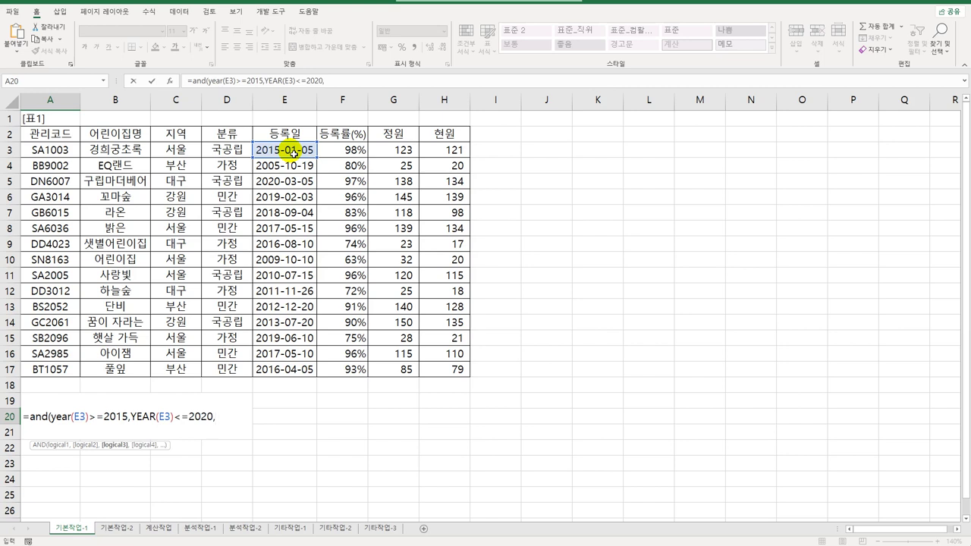
- Add D3<>"국공립" as the third condition and complete the criteria formula in A20
{"action": "left_click", "coordinate": [229, 152]}
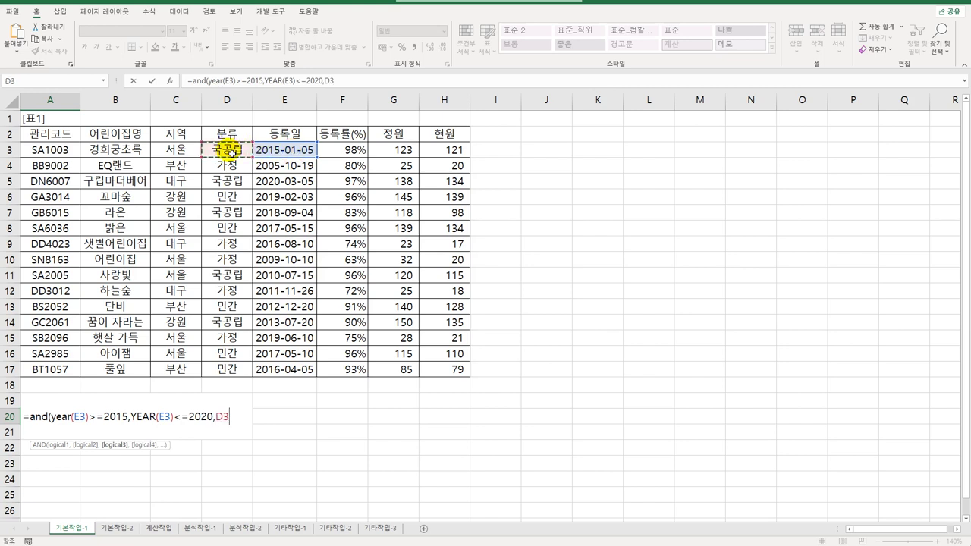
{"action": "type", "text": "<>\""}
{"action": "type", "text": "국공"}
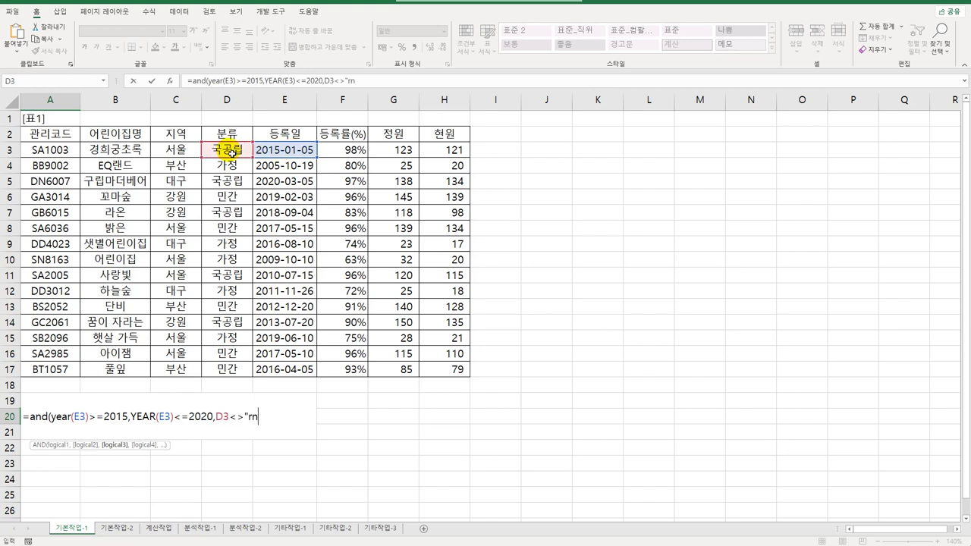
{"action": "type", "text": "립\")"}
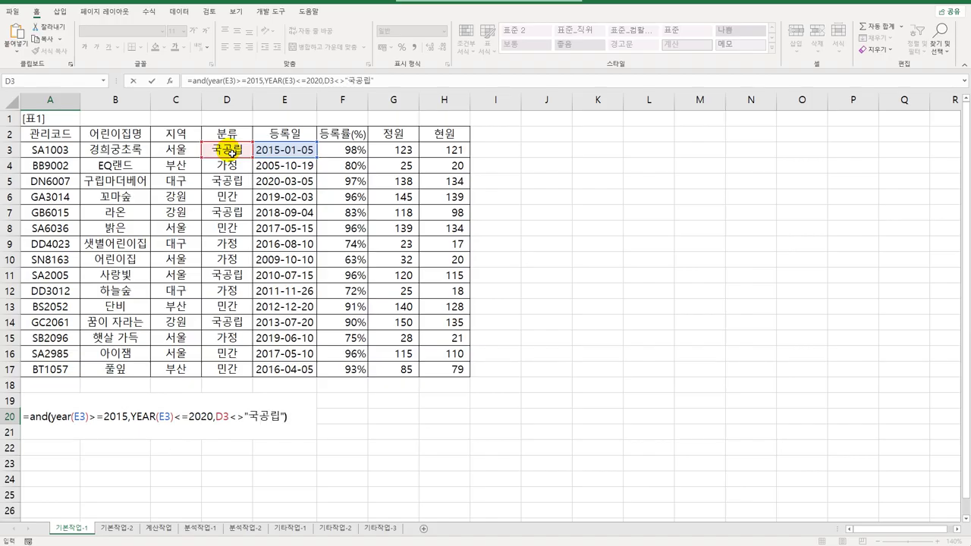
{"action": "key", "text": "Return"}
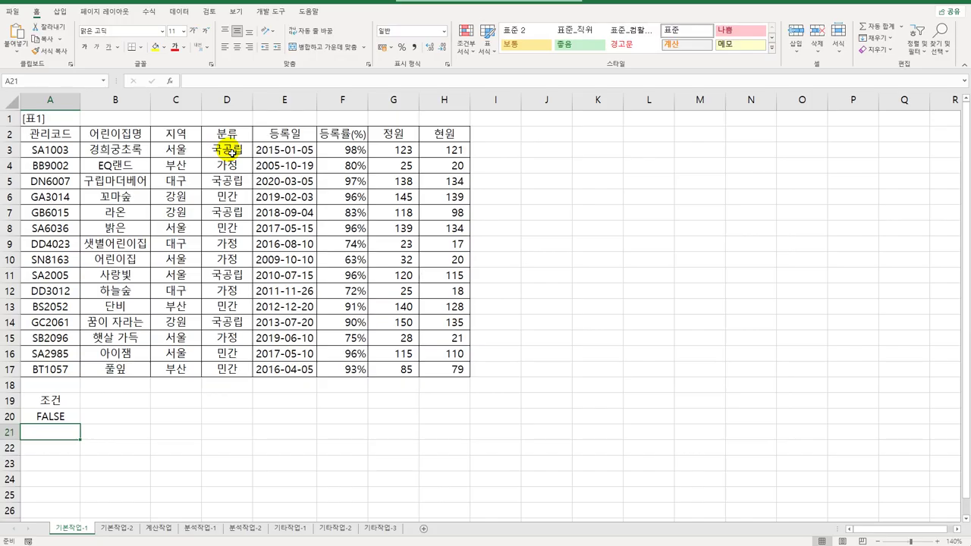
- Set up an advanced filter on the table A2:H17 with A19:A20 as the criteria range
{"action": "left_click", "coordinate": [70, 460]}
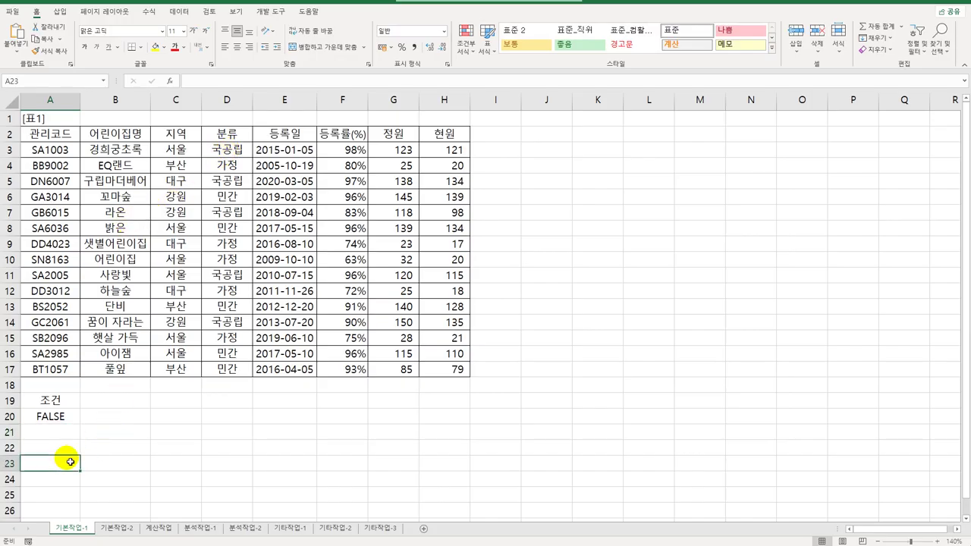
{"action": "left_click", "coordinate": [120, 152]}
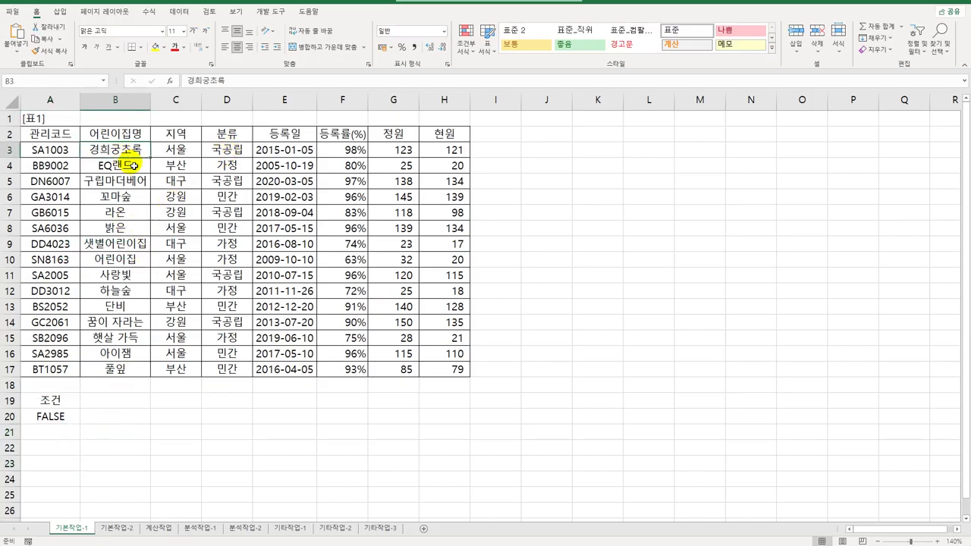
{"action": "left_click", "coordinate": [179, 12]}
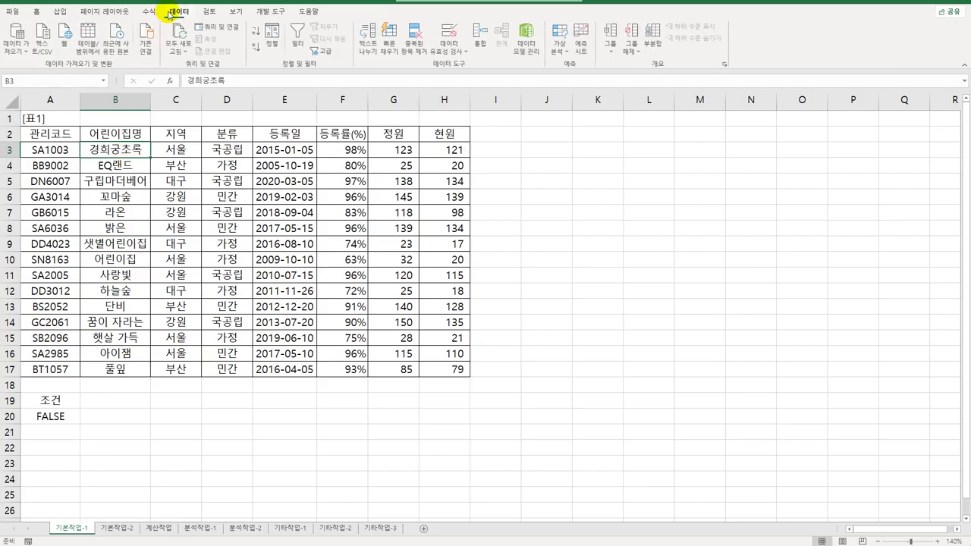
{"action": "left_click", "coordinate": [324, 51]}
{"action": "left_click_drag", "start_coordinate": [284, 262], "coordinate": [644, 151]}
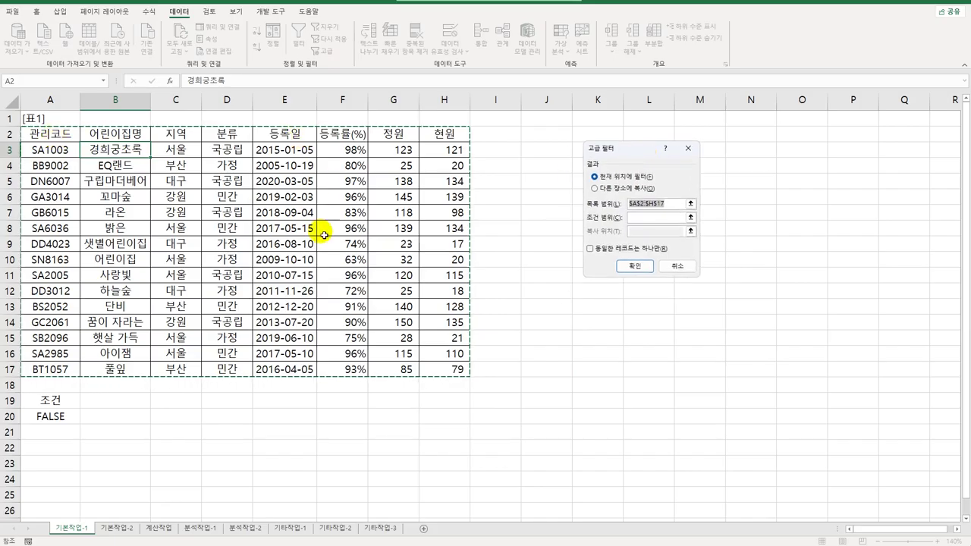
{"action": "left_click", "coordinate": [656, 218]}
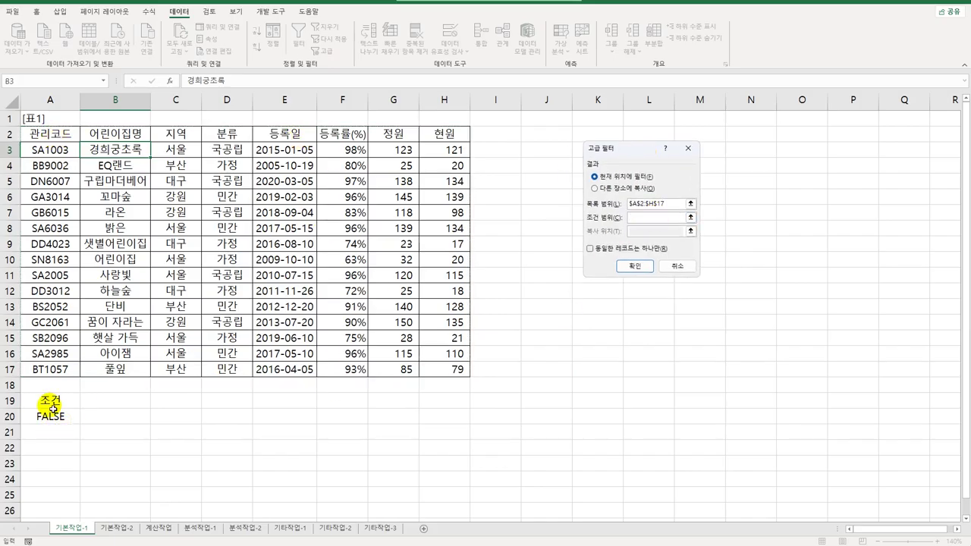
{"action": "left_click_drag", "start_coordinate": [50, 400], "coordinate": [50, 417]}
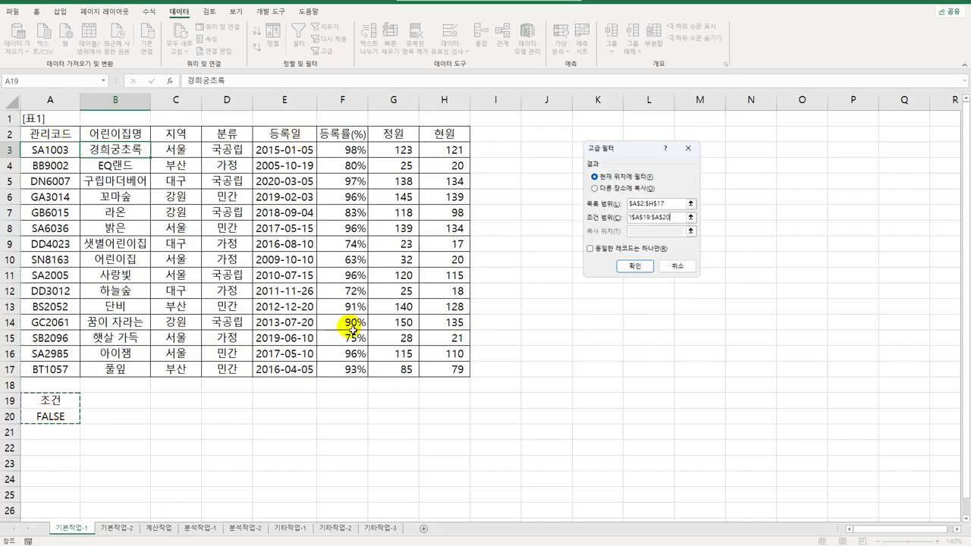
- Have the advanced filter copy its results to another location starting at A23, and run it
{"action": "left_click", "coordinate": [594, 188]}
{"action": "left_click", "coordinate": [644, 233]}
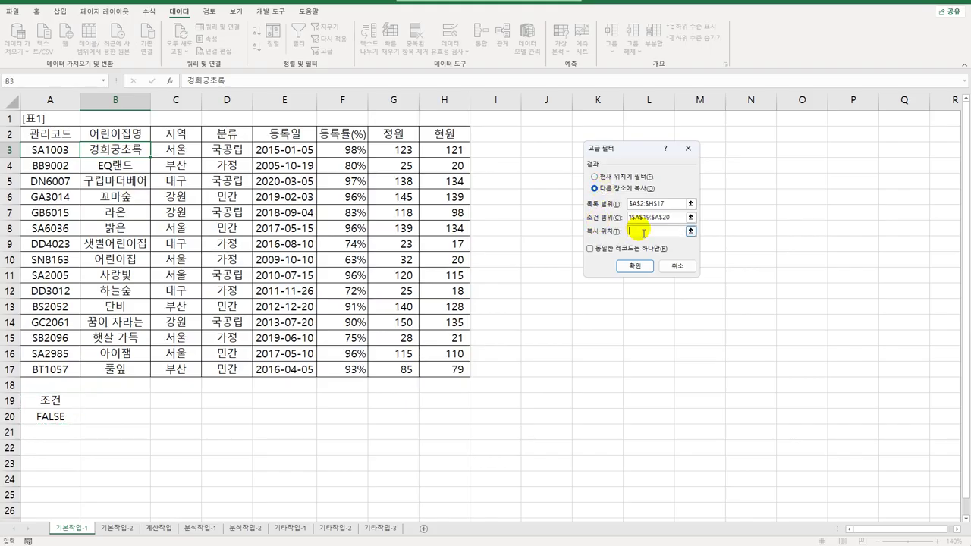
{"action": "left_click", "coordinate": [42, 465]}
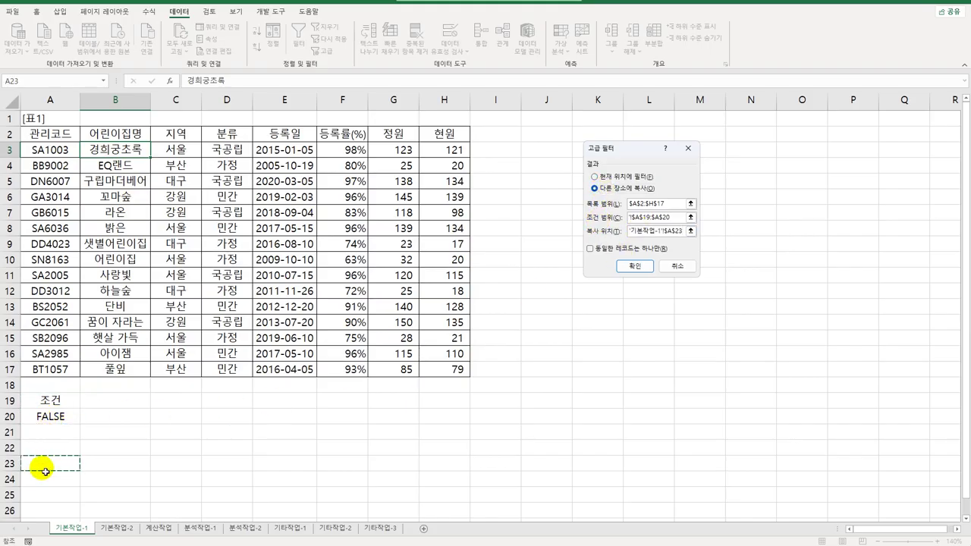
{"action": "left_click", "coordinate": [634, 267]}
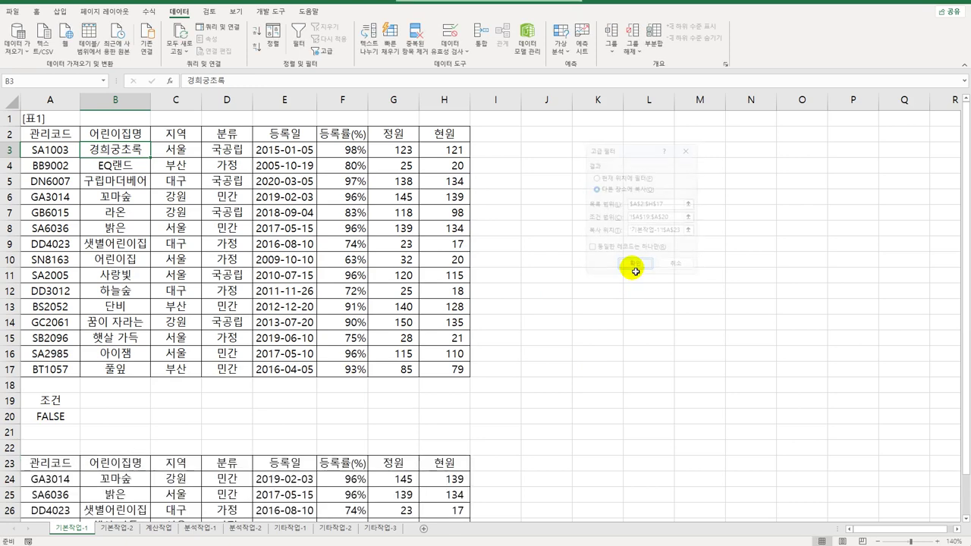
{"action": "scroll", "coordinate": [456, 422], "scroll_direction": "down", "scroll_amount": 3}
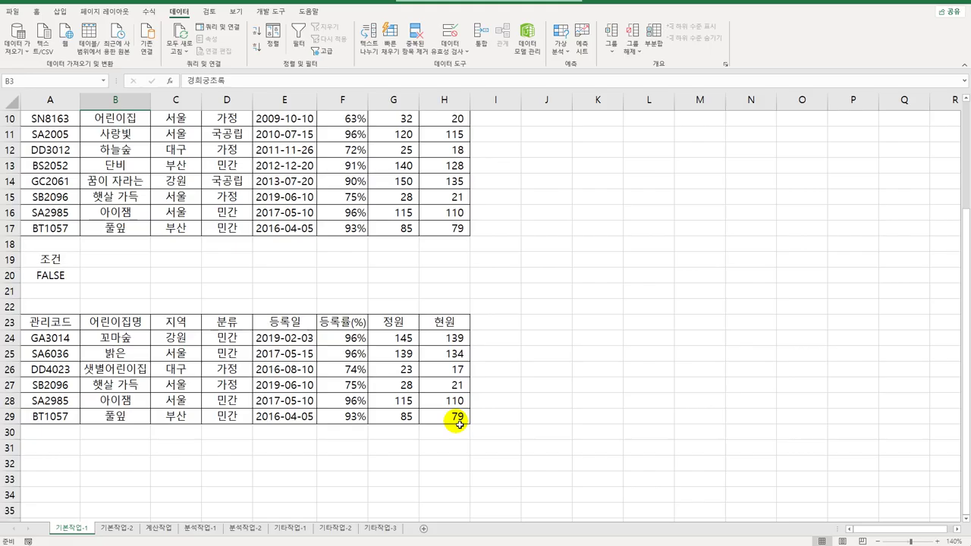
{"action": "scroll", "coordinate": [459, 424], "scroll_direction": "up", "scroll_amount": 3}
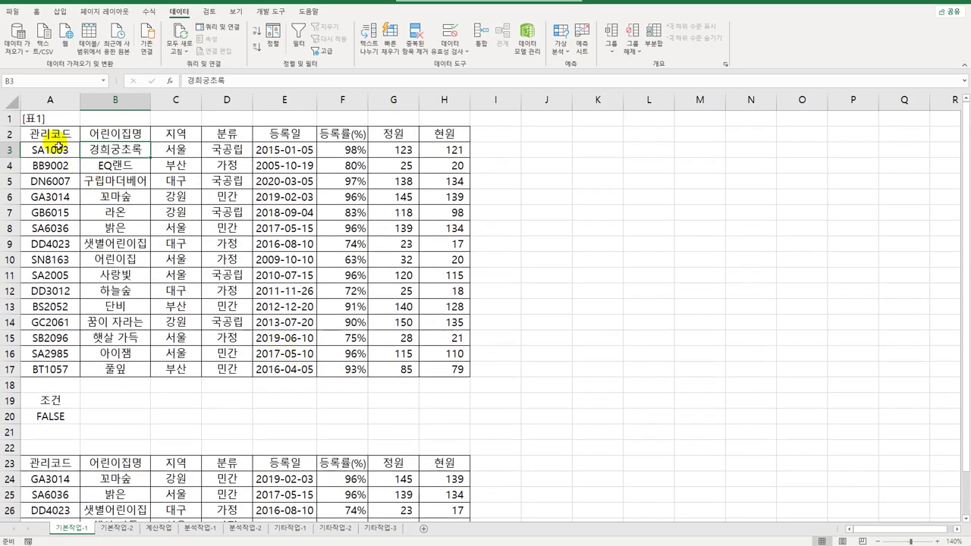
- Create a new conditional formatting rule for A3:H17 that uses a formula to determine which cells to format
{"action": "left_click_drag", "start_coordinate": [53, 134], "coordinate": [440, 133]}
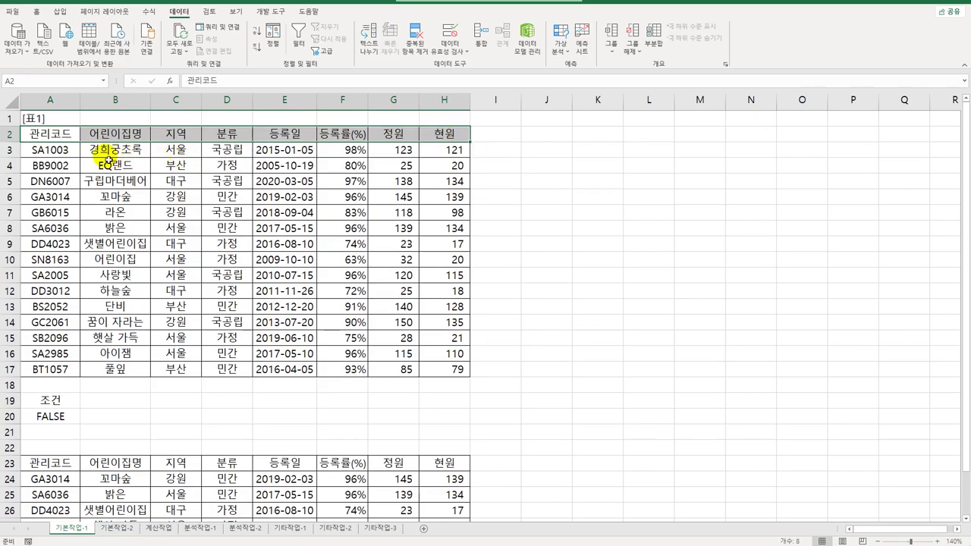
{"action": "left_click_drag", "start_coordinate": [38, 150], "coordinate": [441, 374]}
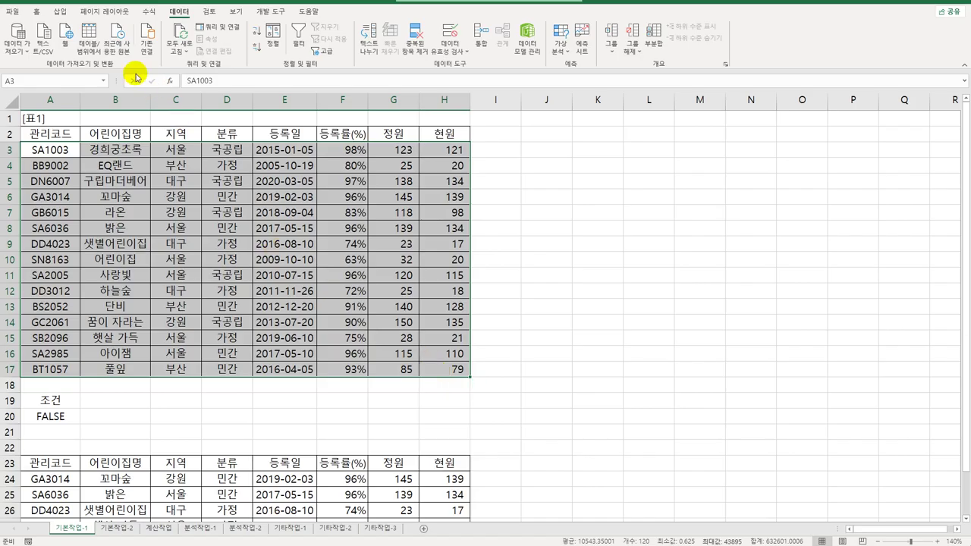
{"action": "left_click", "coordinate": [36, 12]}
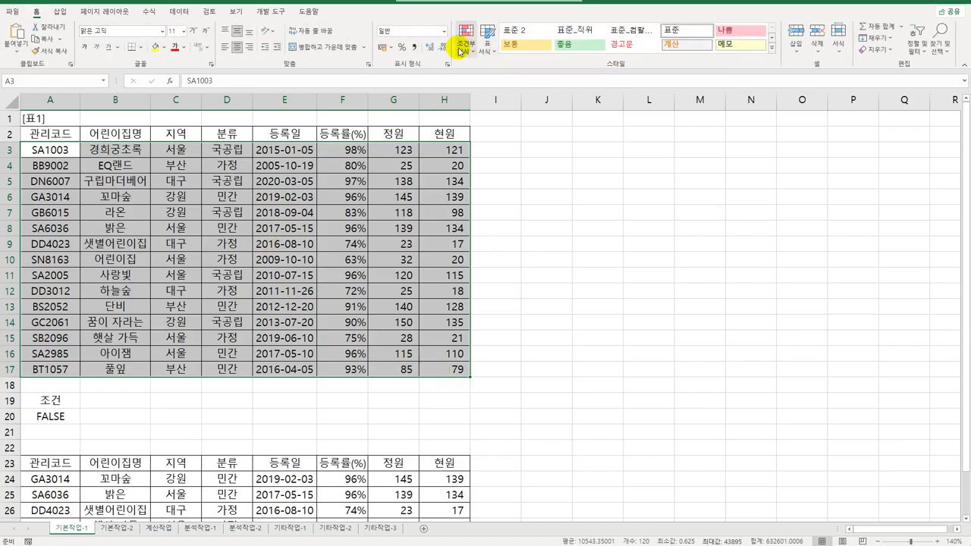
{"action": "left_click", "coordinate": [462, 50]}
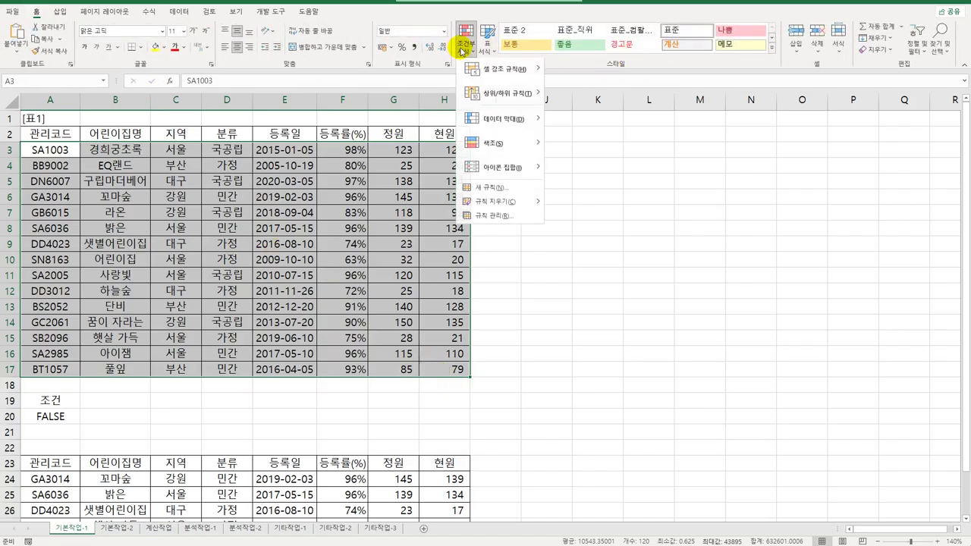
{"action": "left_click", "coordinate": [474, 190]}
{"action": "left_click", "coordinate": [523, 206]}
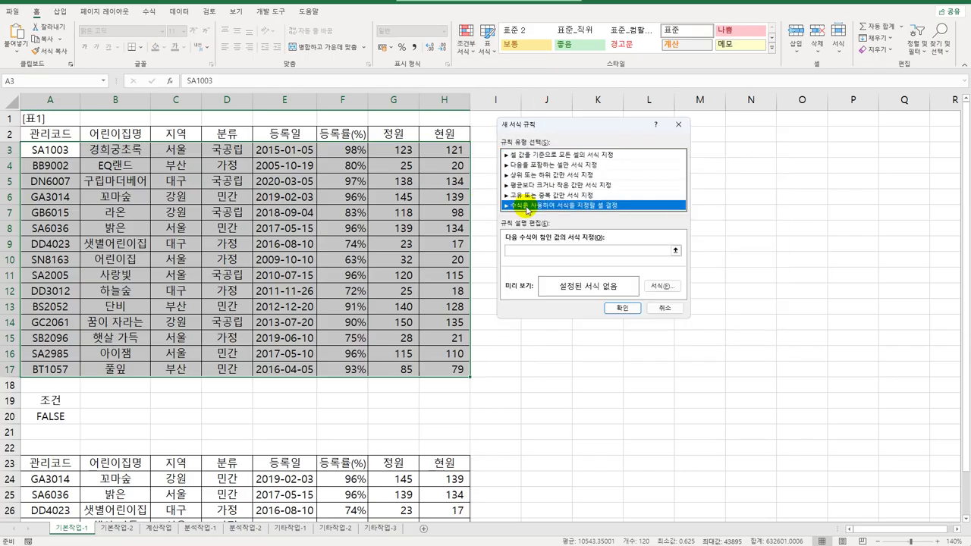
- Begin the rule formula with an AND function whose first condition is NOT($D3="가정")
{"action": "left_click", "coordinate": [523, 251]}
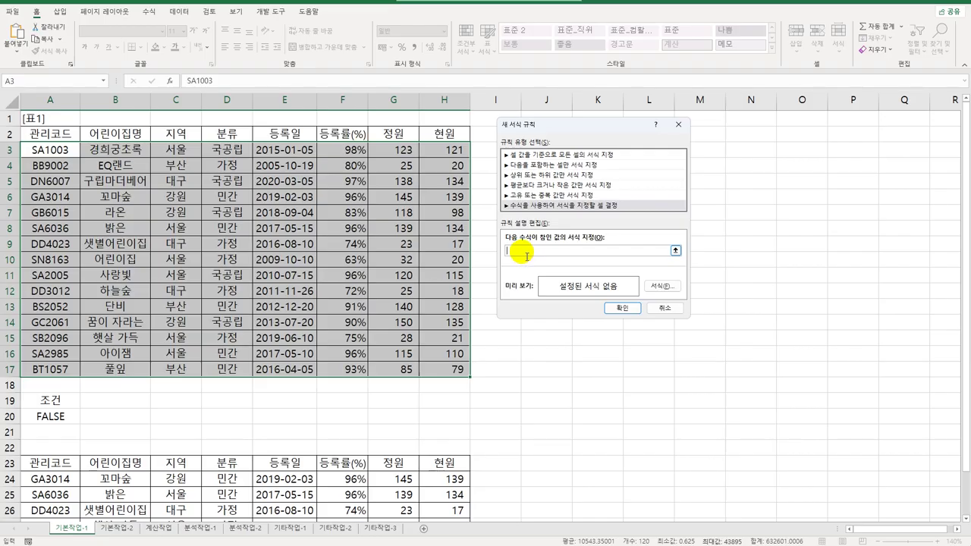
{"action": "type", "text": "=and(not("}
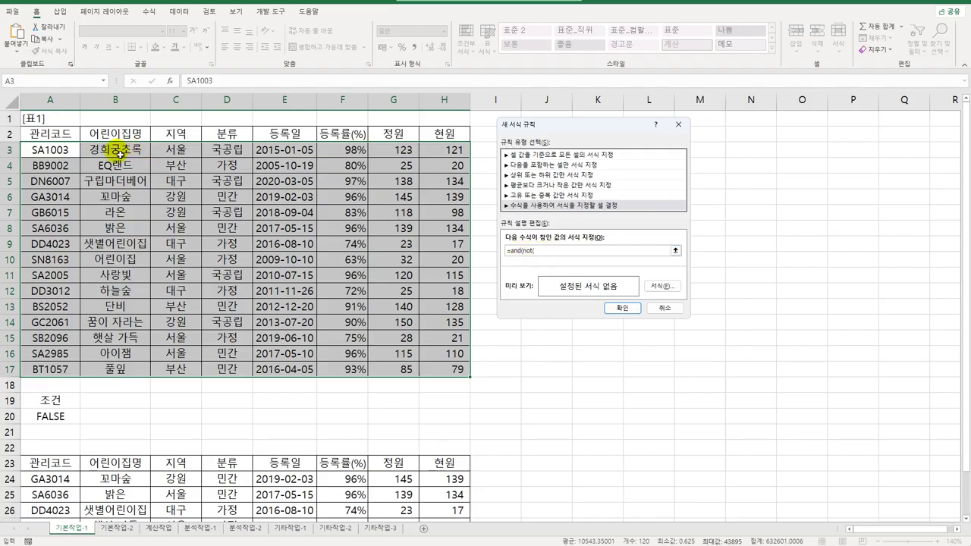
{"action": "left_click", "coordinate": [218, 157]}
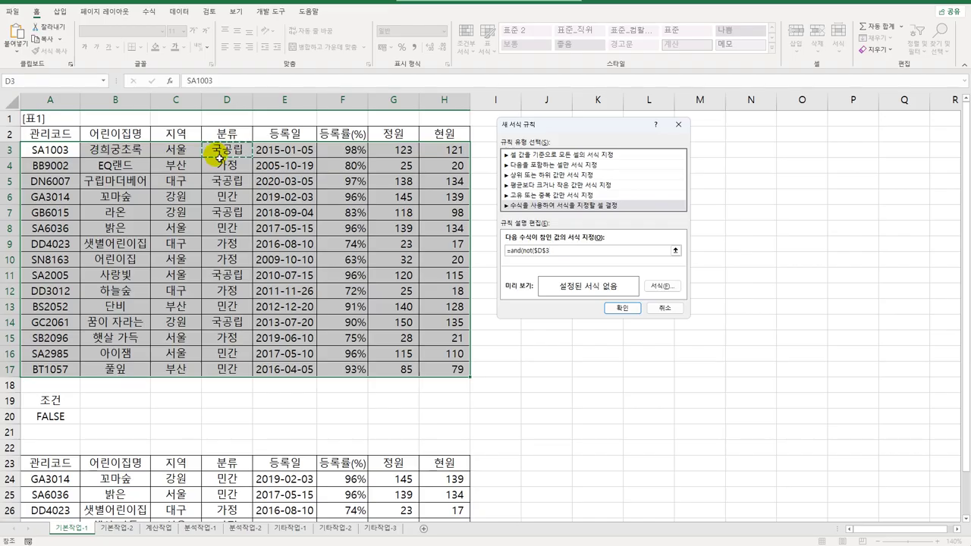
{"action": "key", "text": "F4"}
{"action": "key", "text": "F4"}
{"action": "type", "text": "=\"가정\""}
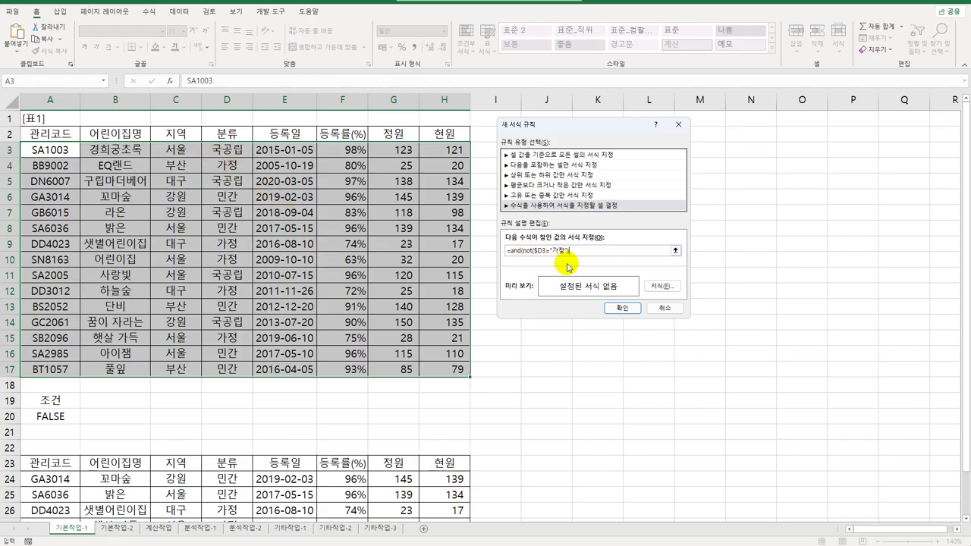
- Add LEFT($A3,1)="S" as the second condition and complete the rule's AND formula
{"action": "type", "text": ","}
{"action": "type", "text": "left("}
{"action": "left_click", "coordinate": [42, 151]}
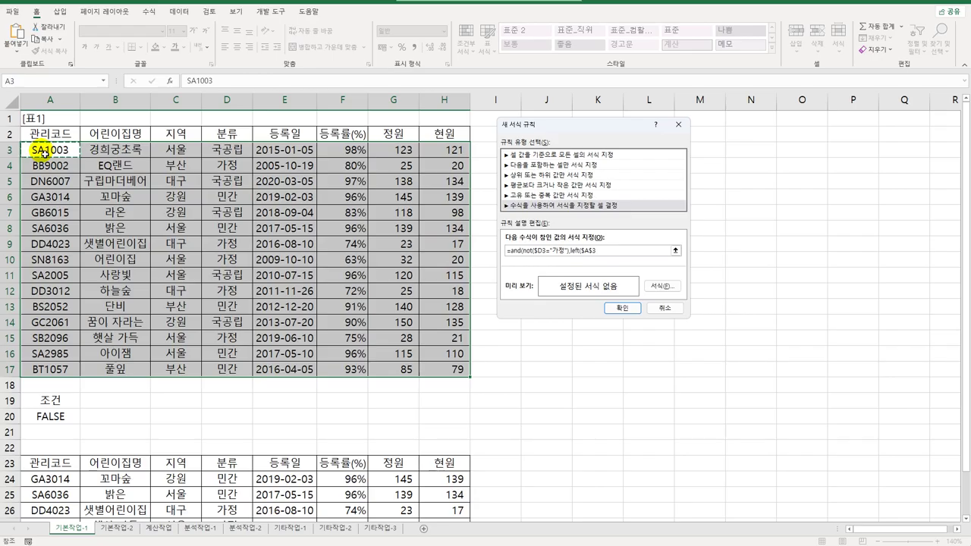
{"action": "key", "text": "F4"}
{"action": "key", "text": "F4"}
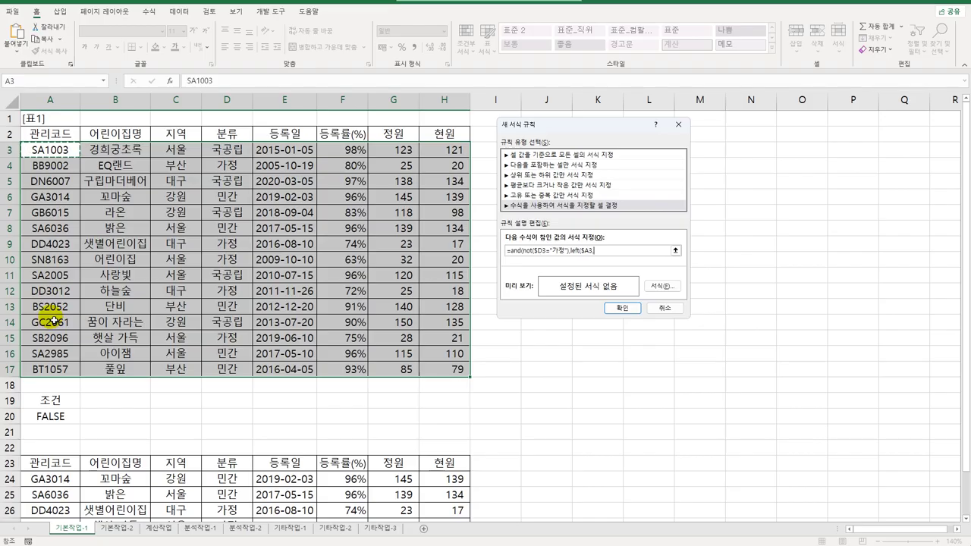
{"action": "type", "text": ",1)=\"S\")"}
- Set the rule's format to bold (굵게) with the standard blue font color and apply the rule to the table
{"action": "left_click", "coordinate": [662, 287]}
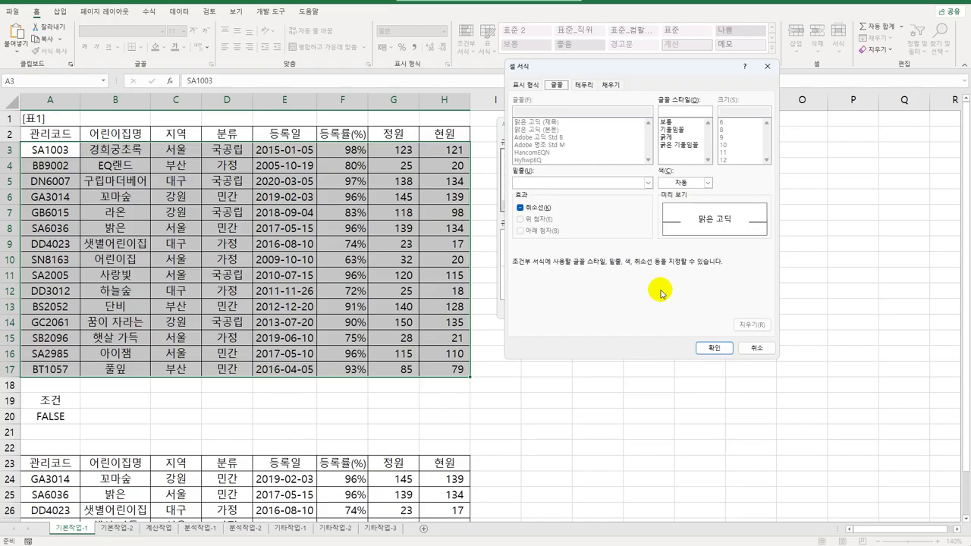
{"action": "left_click", "coordinate": [672, 137]}
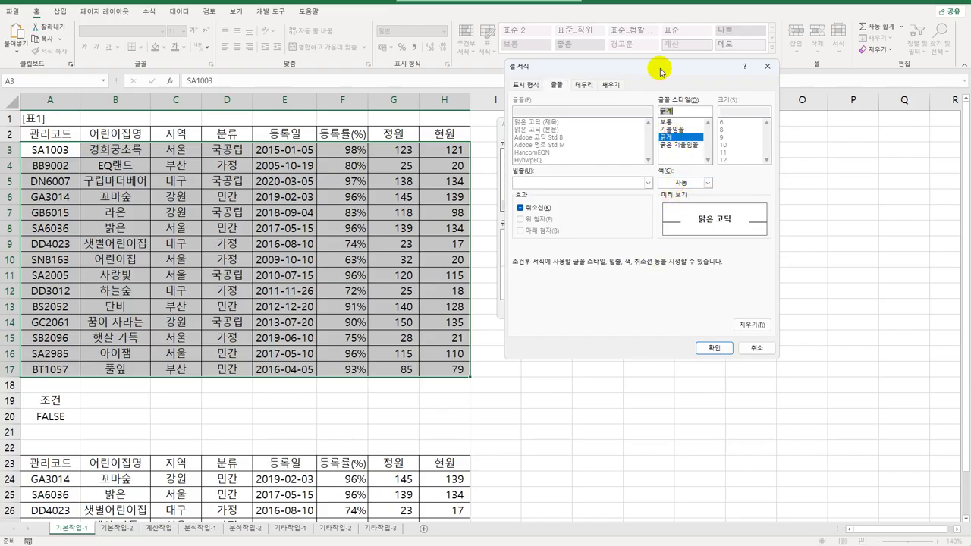
{"action": "left_click_drag", "start_coordinate": [660, 72], "coordinate": [725, 154]}
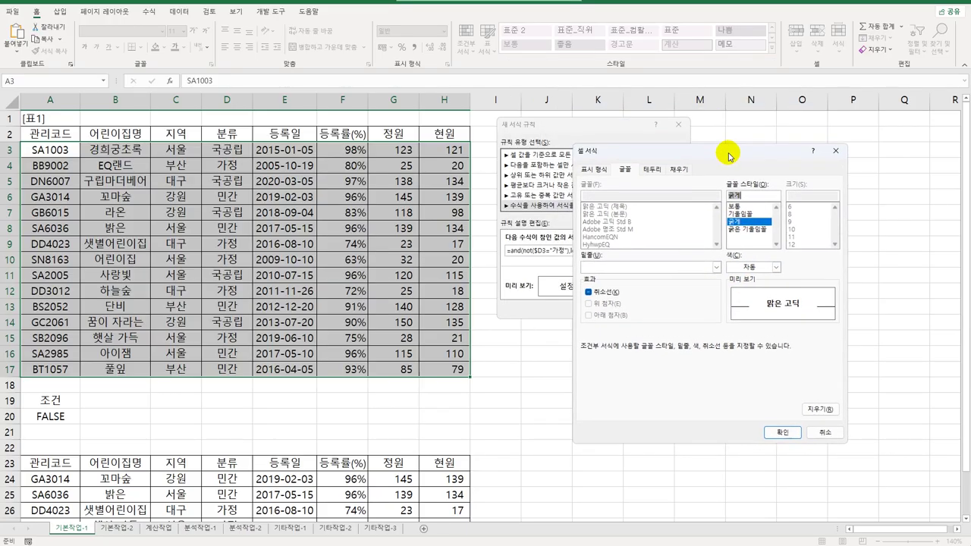
{"action": "left_click", "coordinate": [776, 267]}
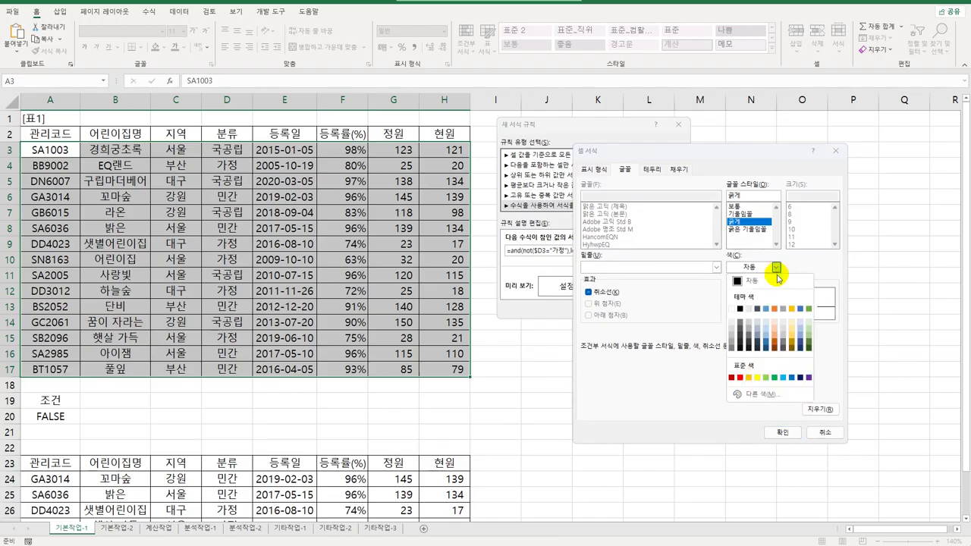
{"action": "left_click", "coordinate": [791, 378]}
{"action": "left_click", "coordinate": [782, 433]}
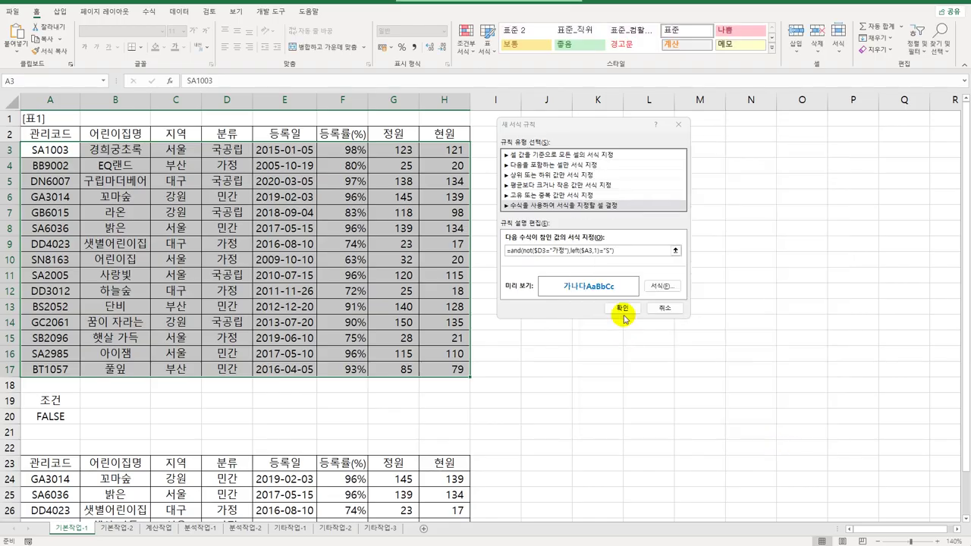
{"action": "left_click", "coordinate": [624, 310]}
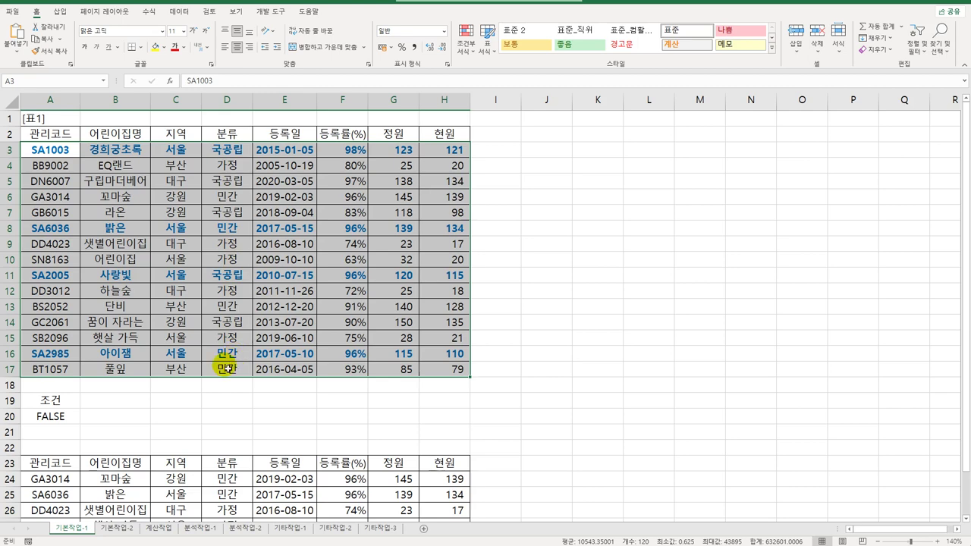
- On the sheet 기본작업-2, set the print area in the page setup to A2:H17 and A19:H32
{"action": "left_click", "coordinate": [122, 528]}
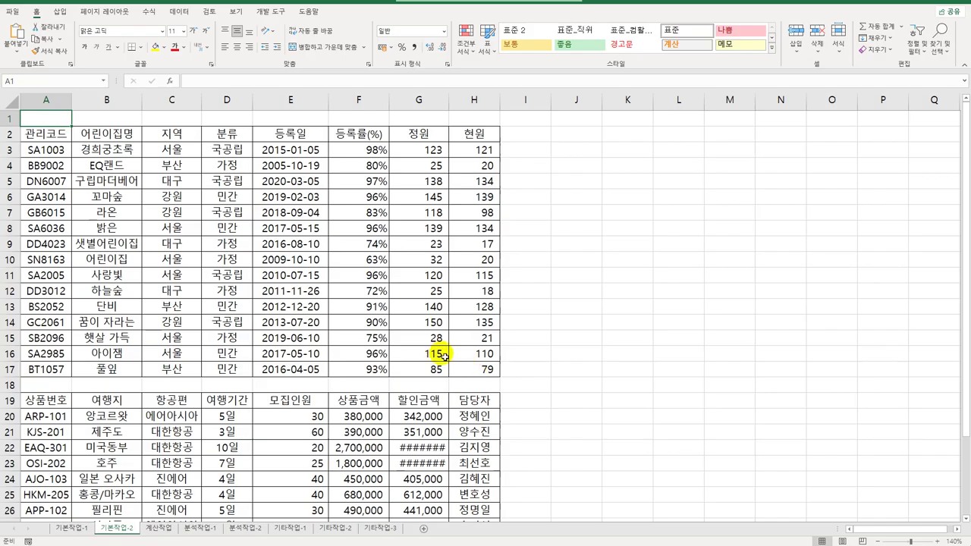
{"action": "left_click", "coordinate": [114, 12]}
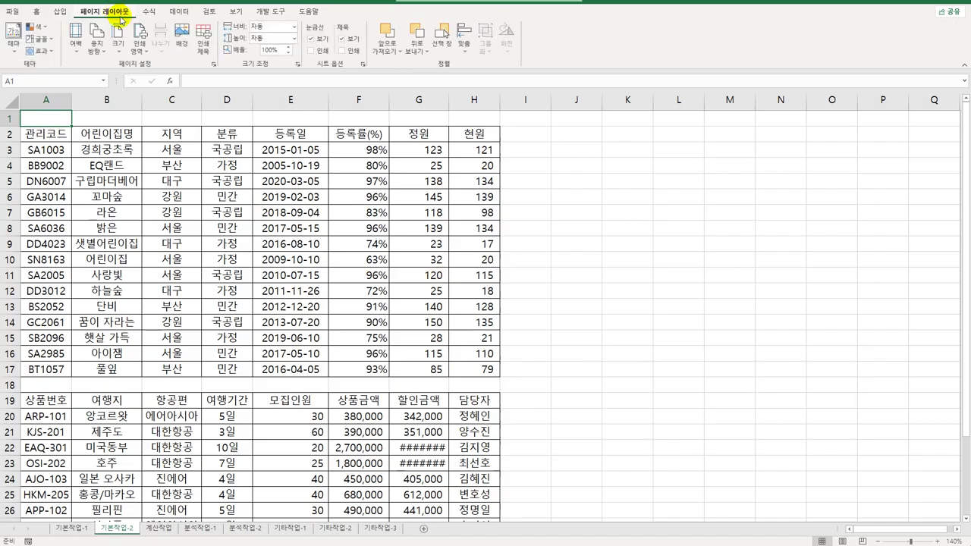
{"action": "left_click", "coordinate": [214, 63]}
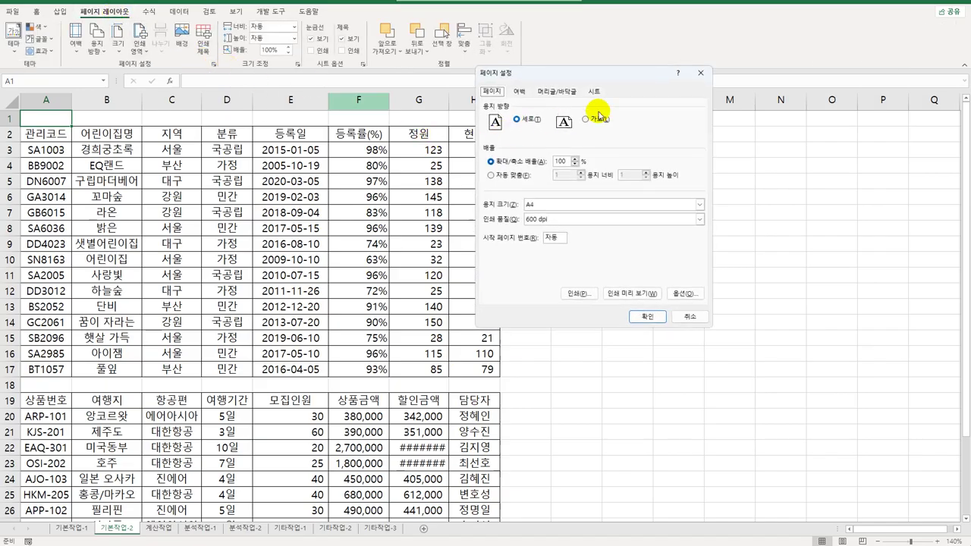
{"action": "left_click", "coordinate": [596, 91]}
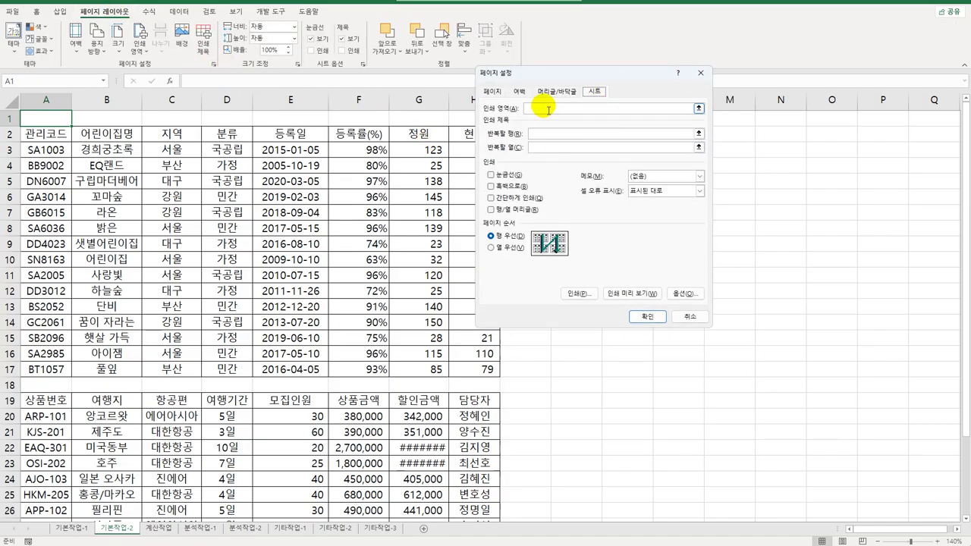
{"action": "left_click_drag", "start_coordinate": [46, 133], "coordinate": [468, 366]}
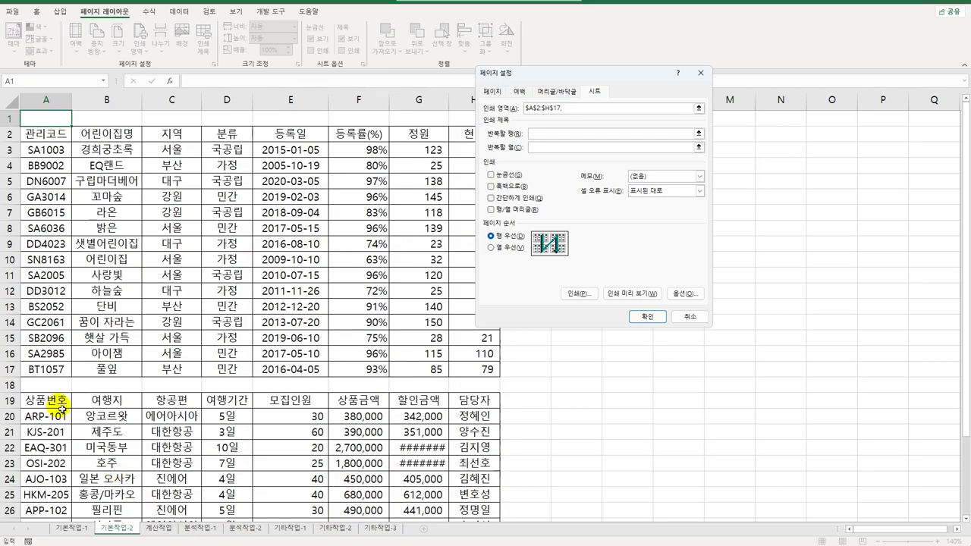
{"action": "left_click_drag", "start_coordinate": [46, 398], "coordinate": [473, 448]}
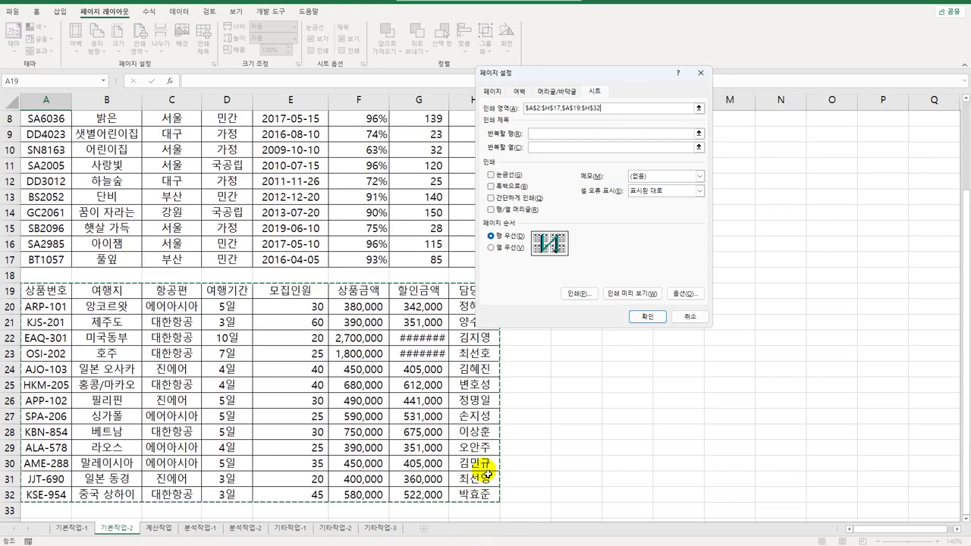
- Center the printout horizontally on the page and scale it to fit 1 page wide by 1 page tall
{"action": "left_click", "coordinate": [518, 91]}
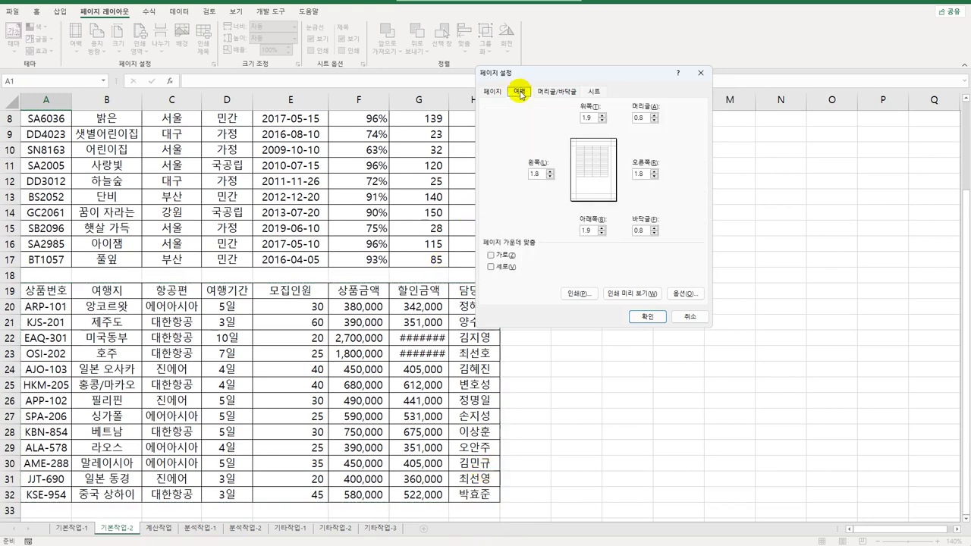
{"action": "left_click", "coordinate": [505, 255]}
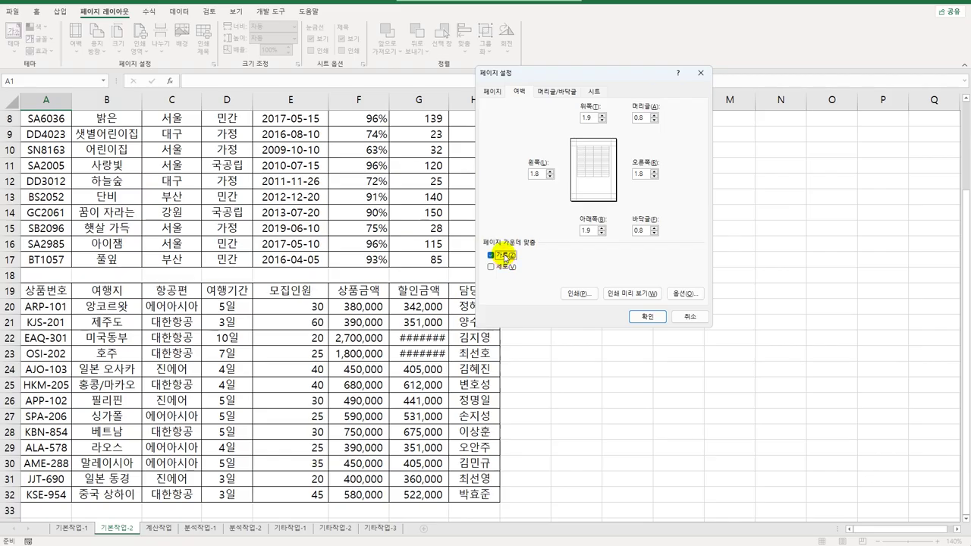
{"action": "left_click", "coordinate": [489, 91]}
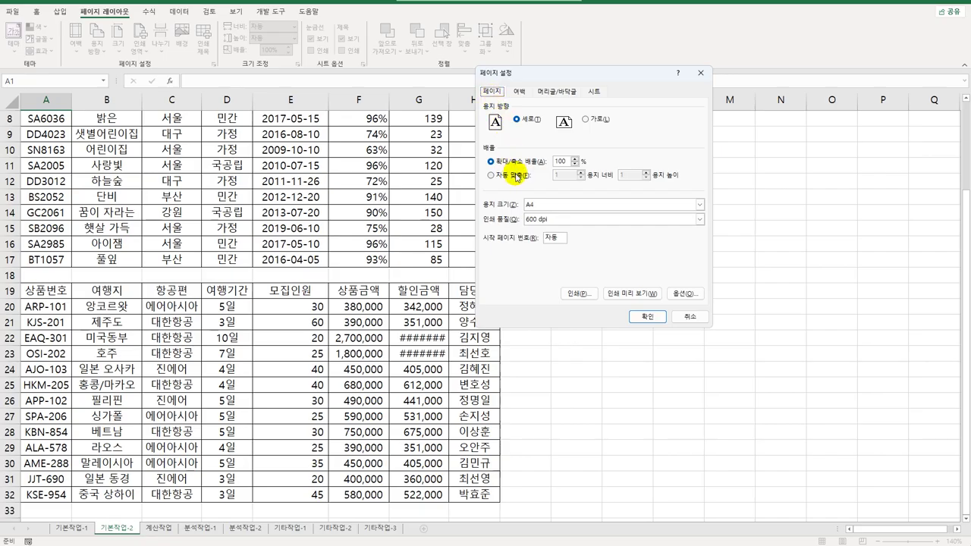
{"action": "left_click", "coordinate": [523, 176]}
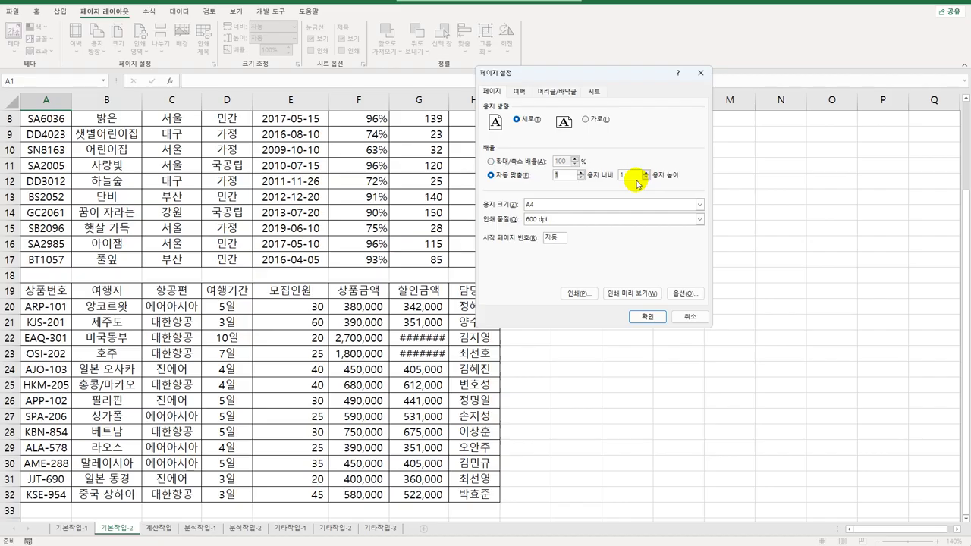
- Add a center footer showing the page number between hyphens, as in "- 1 -", and apply the page setup
{"action": "left_click", "coordinate": [556, 91]}
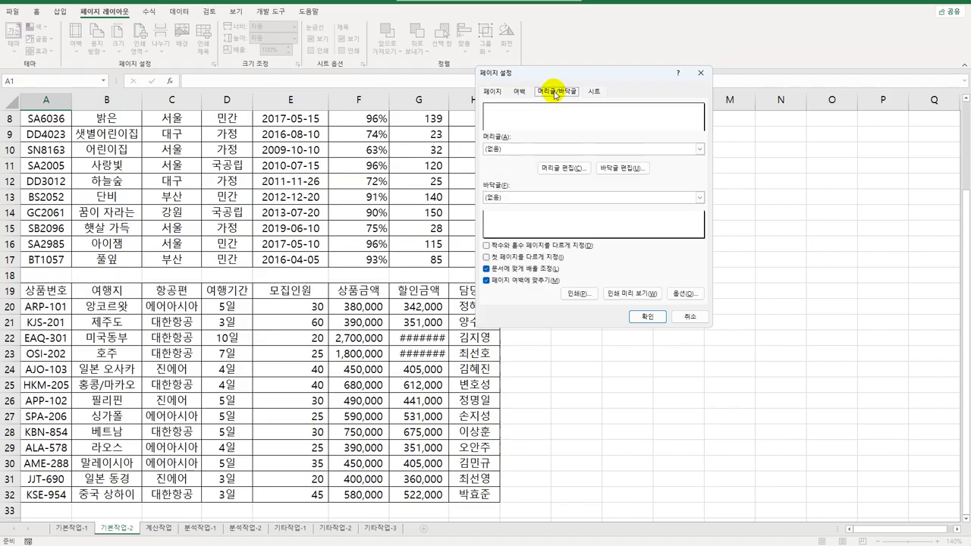
{"action": "left_click", "coordinate": [623, 168]}
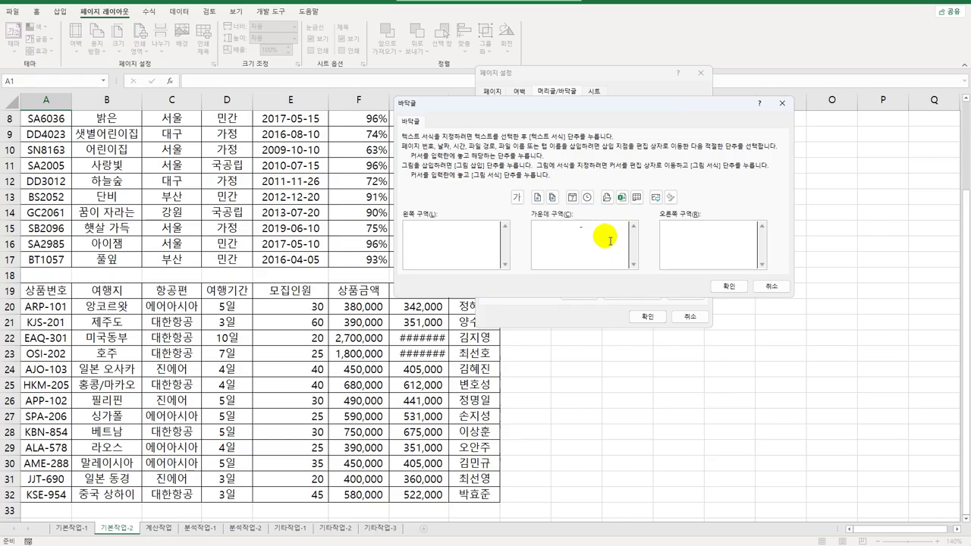
{"action": "left_click", "coordinate": [538, 198]}
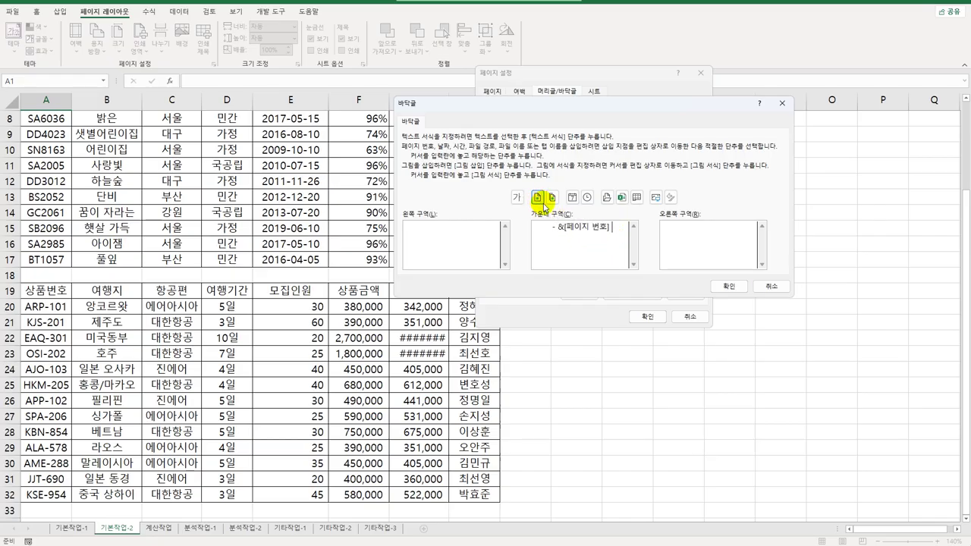
{"action": "type", "text": "-"}
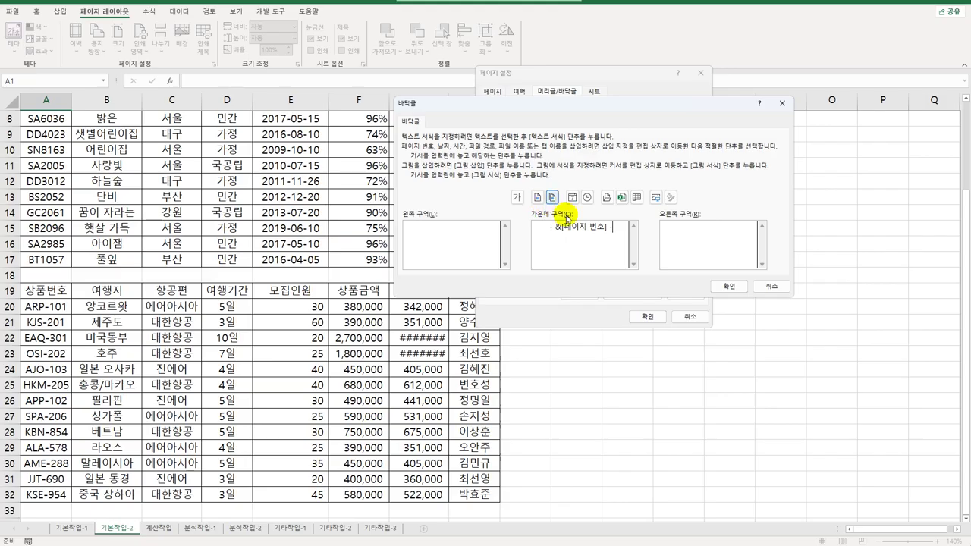
{"action": "left_click", "coordinate": [724, 288]}
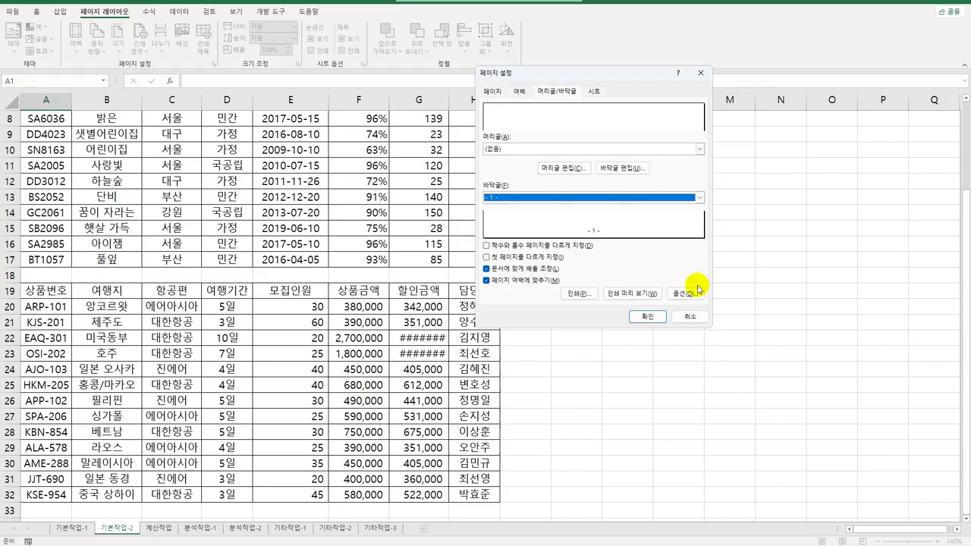
{"action": "left_click", "coordinate": [651, 318]}
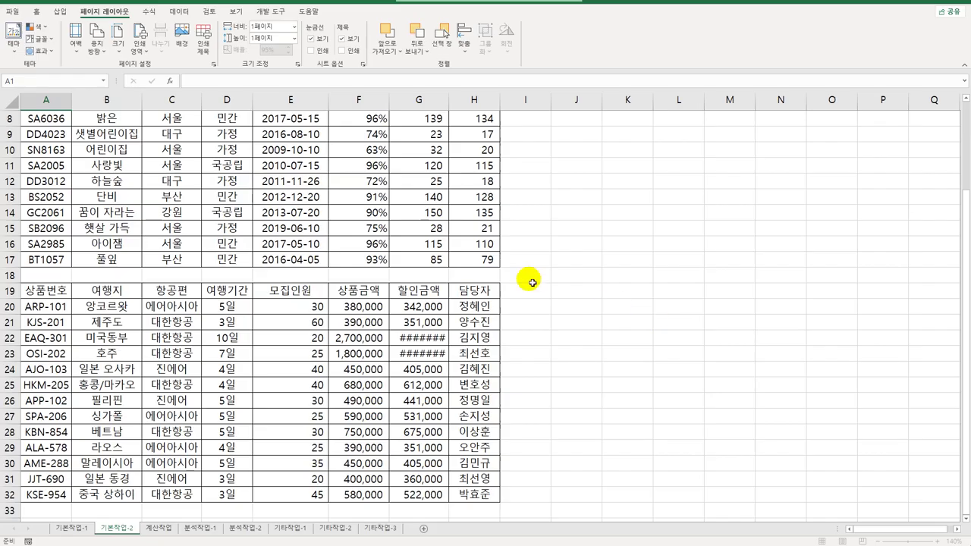
- Check both pages in the print preview and return to the worksheet
{"action": "left_click", "coordinate": [12, 12]}
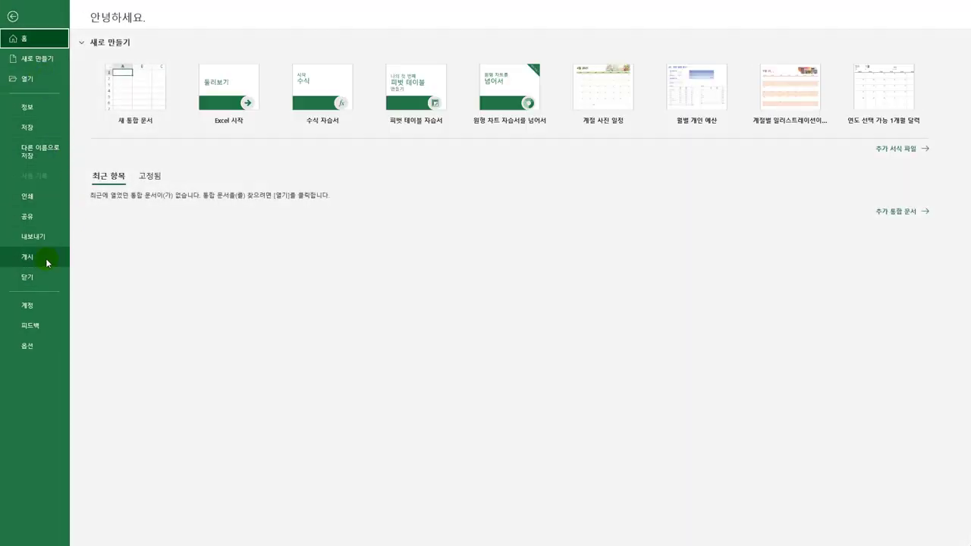
{"action": "left_click", "coordinate": [41, 199]}
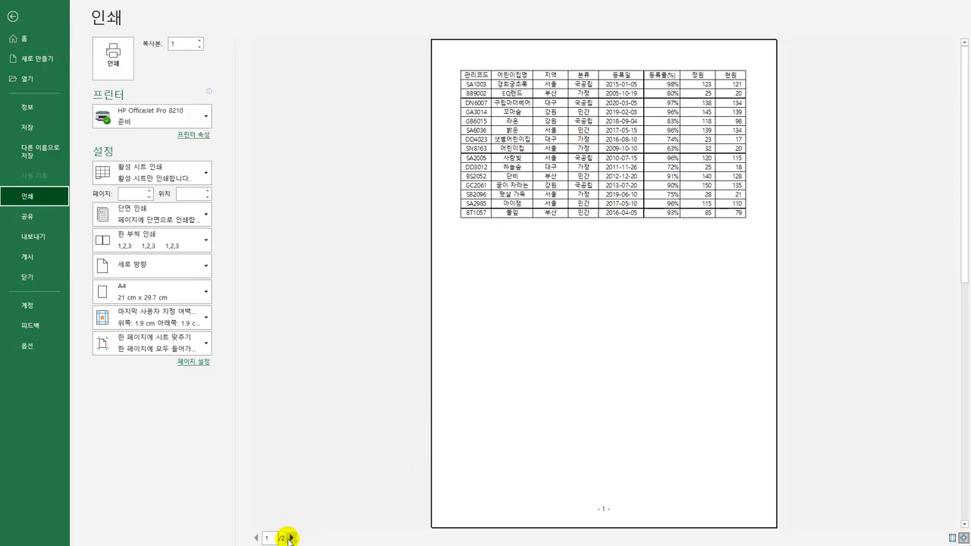
{"action": "left_click", "coordinate": [291, 537]}
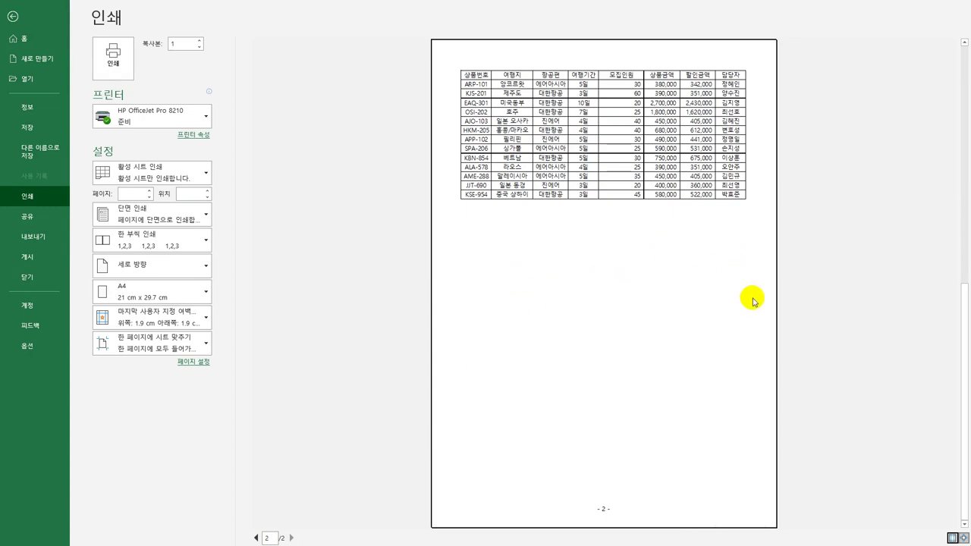
{"action": "left_click", "coordinate": [13, 16]}
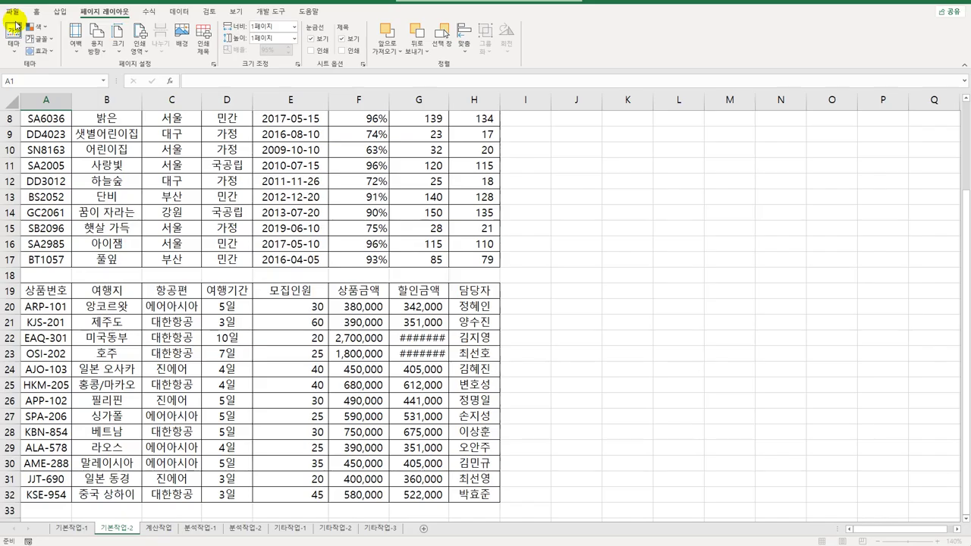
- On the sheet 계산작업, examine the 할부기간 and 결제카드 columns of 표1 and the period, card and rate cells of 표2
{"action": "left_click", "coordinate": [159, 527]}
{"action": "left_click", "coordinate": [301, 153]}
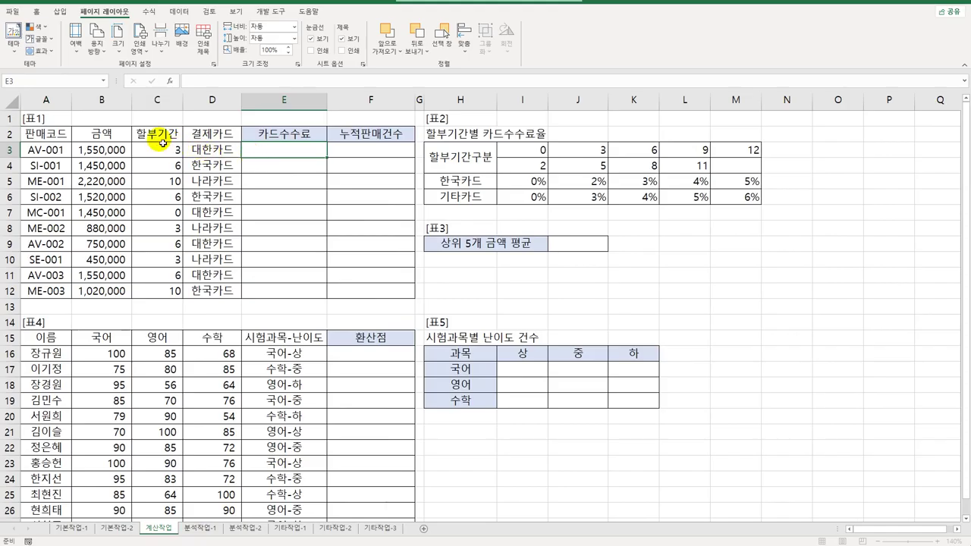
{"action": "left_click", "coordinate": [173, 135]}
{"action": "left_click", "coordinate": [220, 137]}
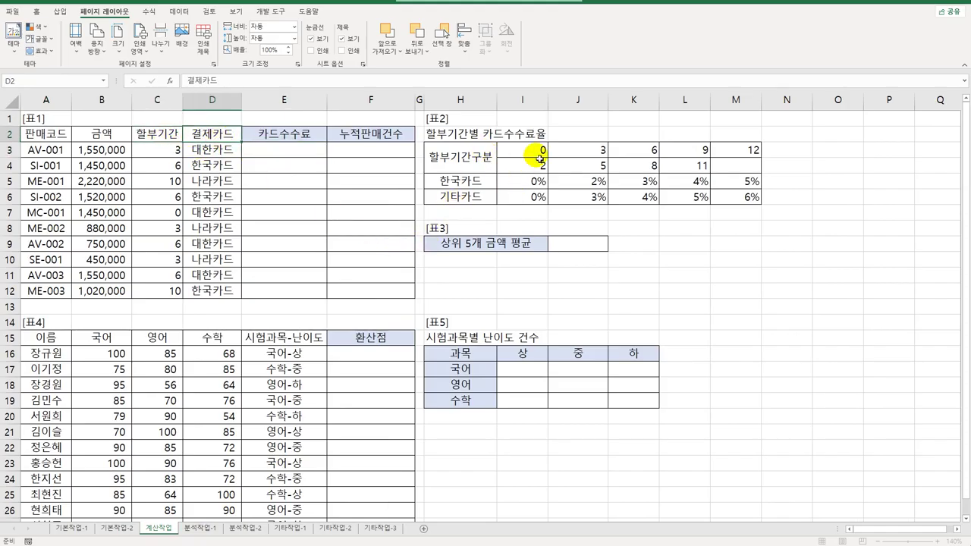
{"action": "left_click_drag", "start_coordinate": [539, 158], "coordinate": [741, 155]}
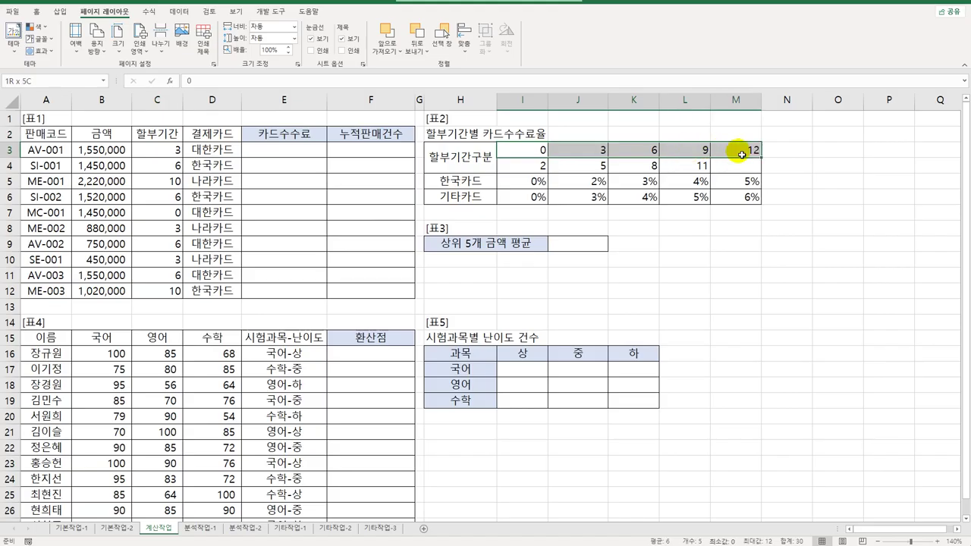
{"action": "left_click_drag", "start_coordinate": [461, 182], "coordinate": [482, 202]}
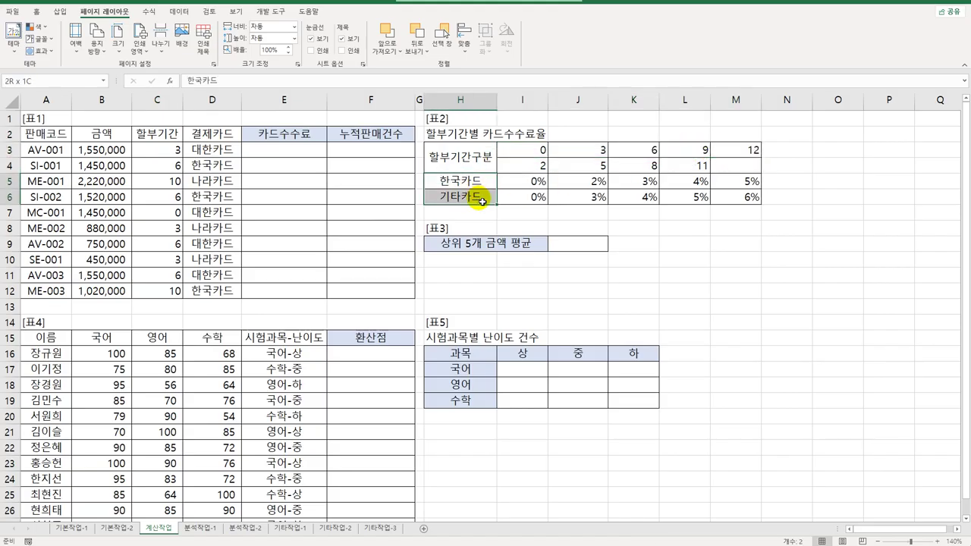
{"action": "left_click_drag", "start_coordinate": [531, 183], "coordinate": [739, 196]}
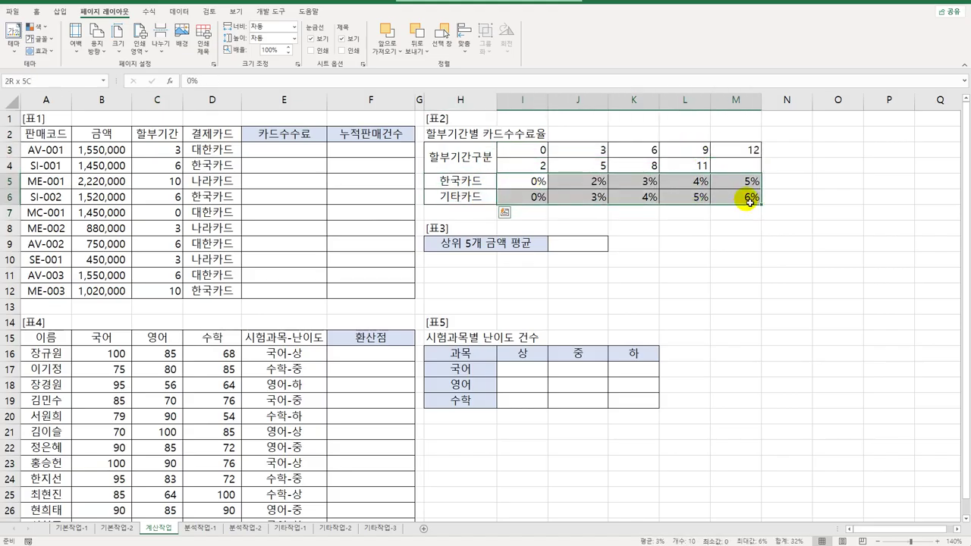
{"action": "left_click", "coordinate": [313, 155]}
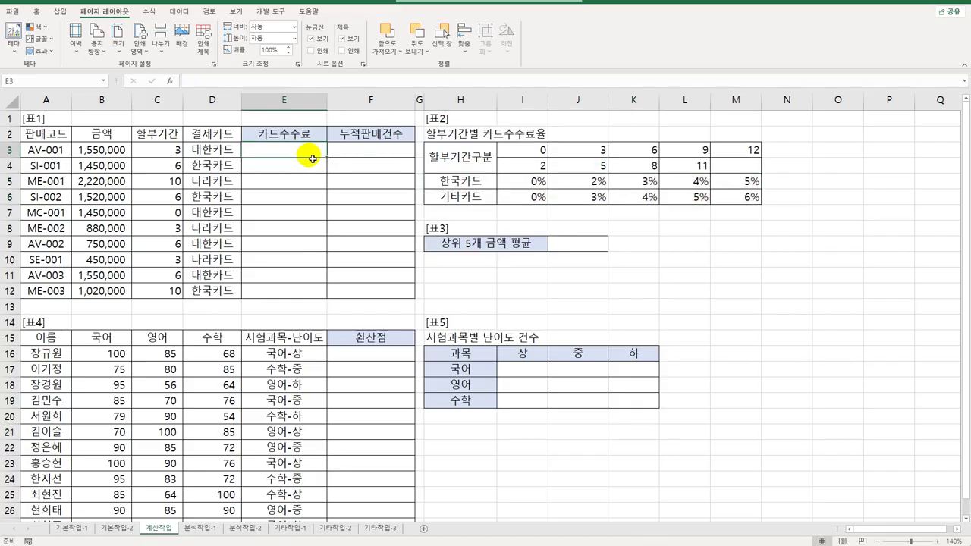
- Examine how 카드수수료 in E3:E12 depends on 금액 and on the 한국카드 and 기타카드 rates by instalment period
{"action": "left_click_drag", "start_coordinate": [310, 152], "coordinate": [293, 298]}
{"action": "left_click", "coordinate": [123, 154]}
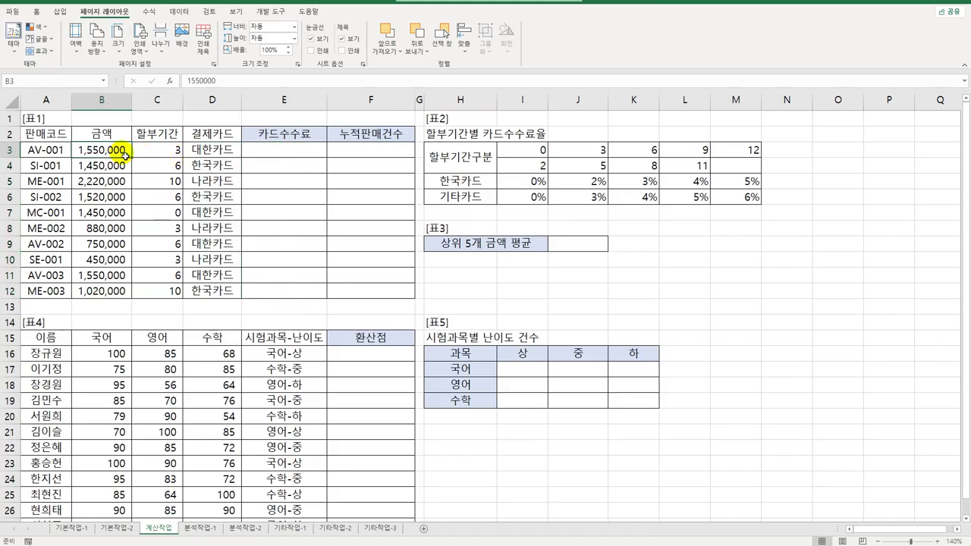
{"action": "left_click_drag", "start_coordinate": [537, 182], "coordinate": [721, 201]}
{"action": "left_click", "coordinate": [305, 155]}
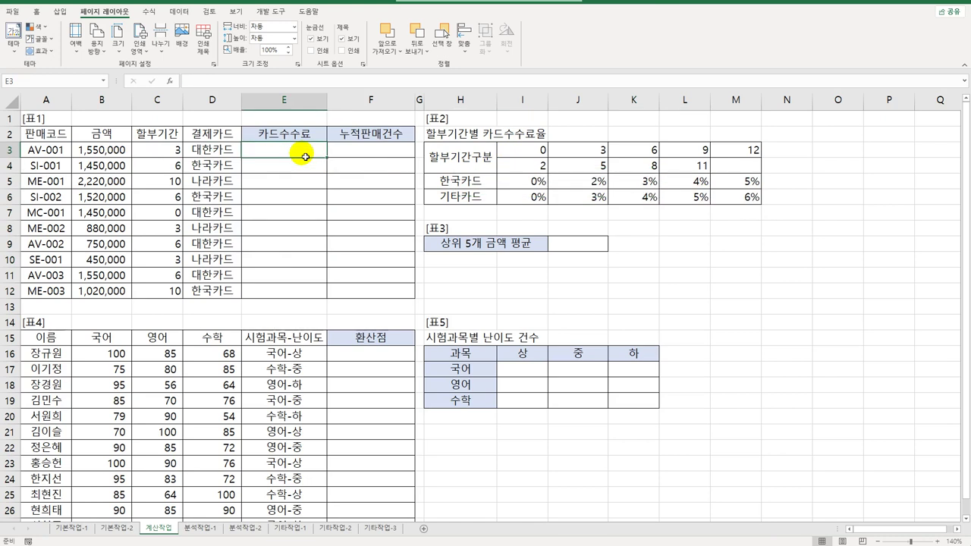
{"action": "left_click_drag", "start_coordinate": [522, 151], "coordinate": [740, 154]}
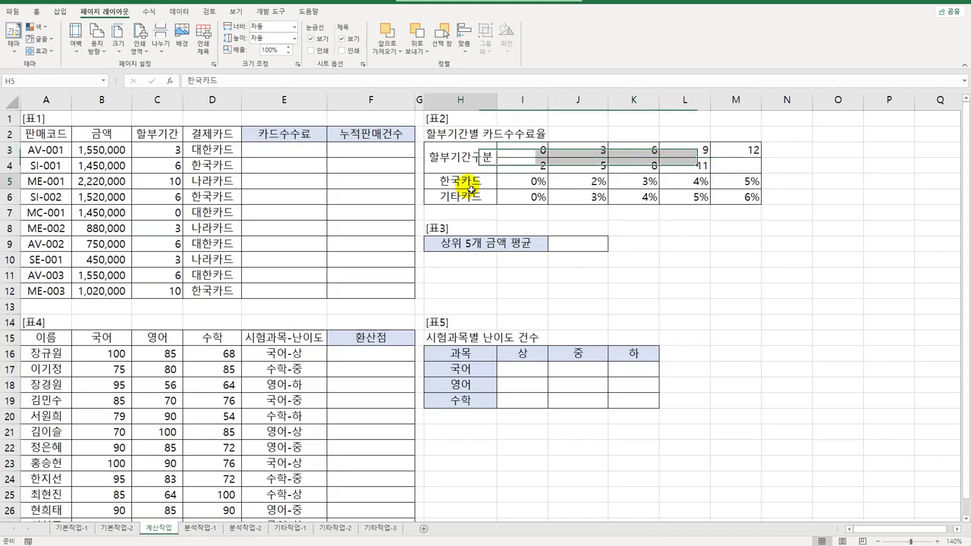
{"action": "left_click_drag", "start_coordinate": [523, 180], "coordinate": [448, 195]}
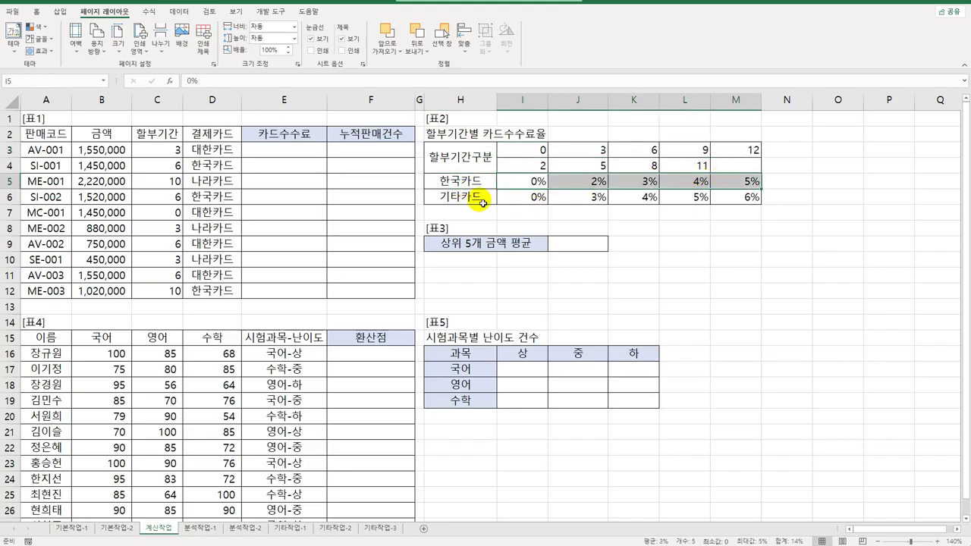
{"action": "left_click_drag", "start_coordinate": [516, 198], "coordinate": [725, 198]}
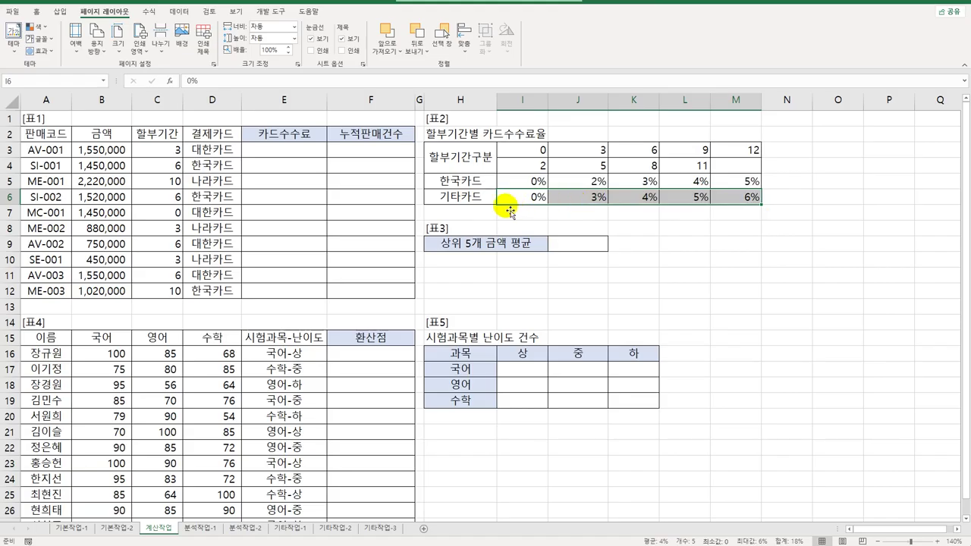
{"action": "left_click", "coordinate": [295, 157]}
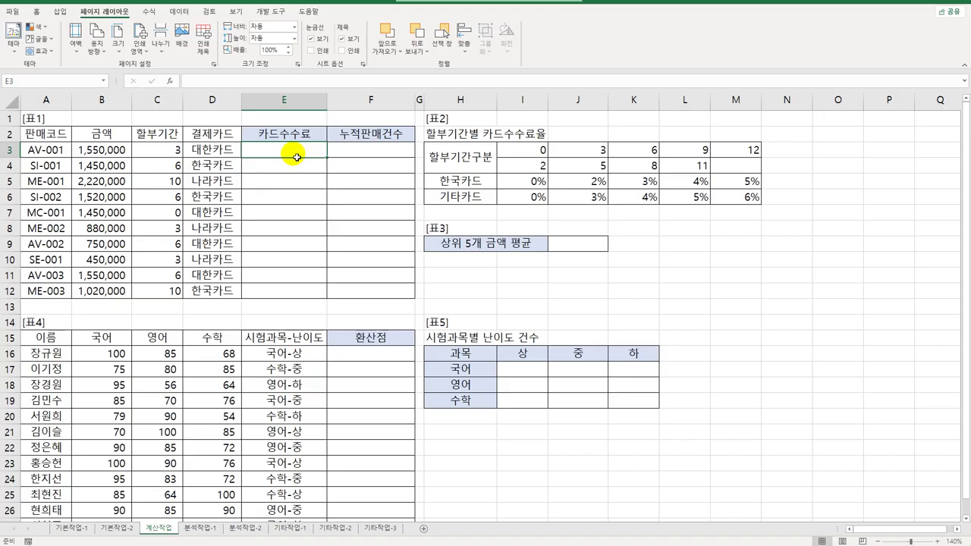
- List the card names 한국카드, 대한카드 and 나라카드 in the empty cells O3 to O5
{"action": "left_click", "coordinate": [819, 155]}
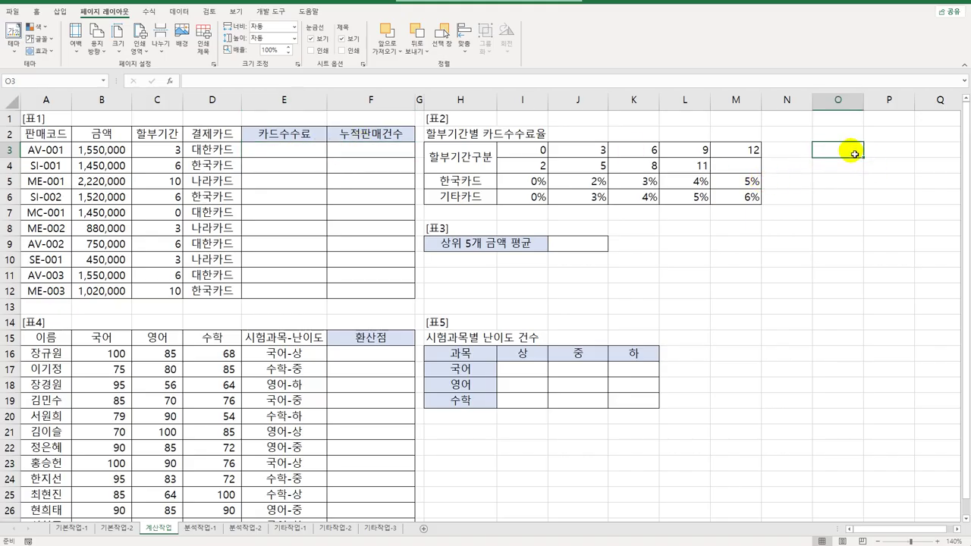
{"action": "type", "text": "gksrm"}
{"action": "key", "text": "BackSpace"}
{"action": "key", "text": "BackSpace"}
{"action": "key", "text": "BackSpace"}
{"action": "key", "text": "BackSpace"}
{"action": "key", "text": "BackSpace"}
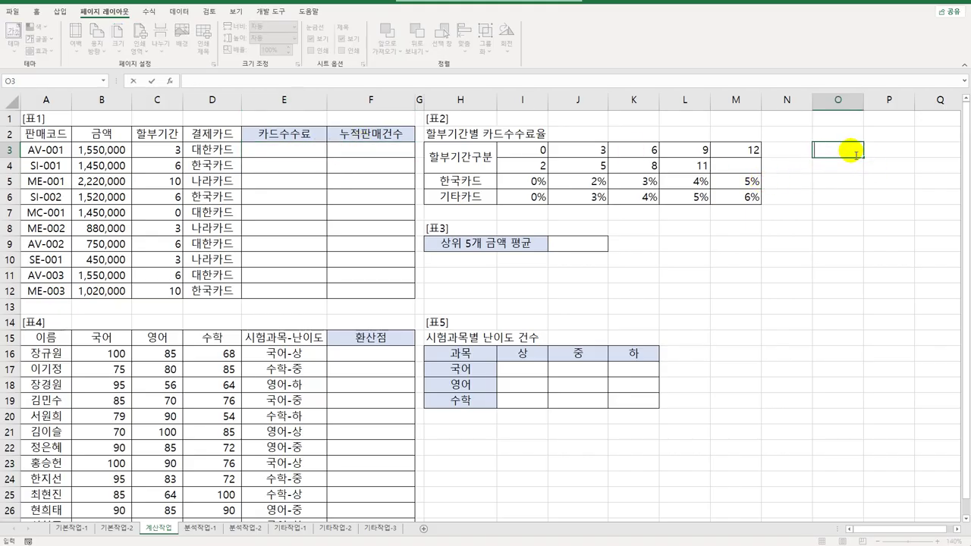
{"action": "key", "text": "Hangul"}
{"action": "type", "text": "ㅎㅏㄴ국카드"}
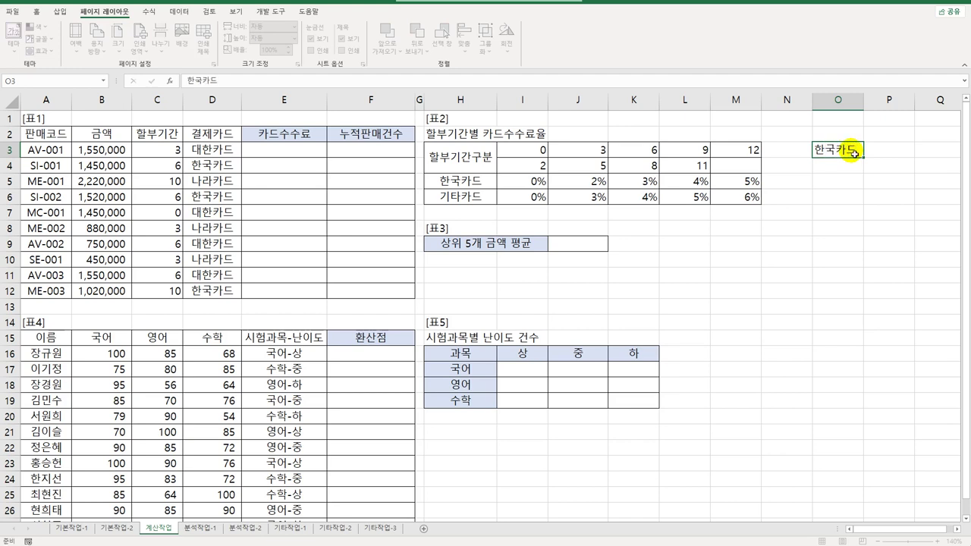
{"action": "key", "text": "Return"}
{"action": "type", "text": "대하ㄴ카드"}
{"action": "key", "text": "Return"}
{"action": "type", "text": "나라카드"}
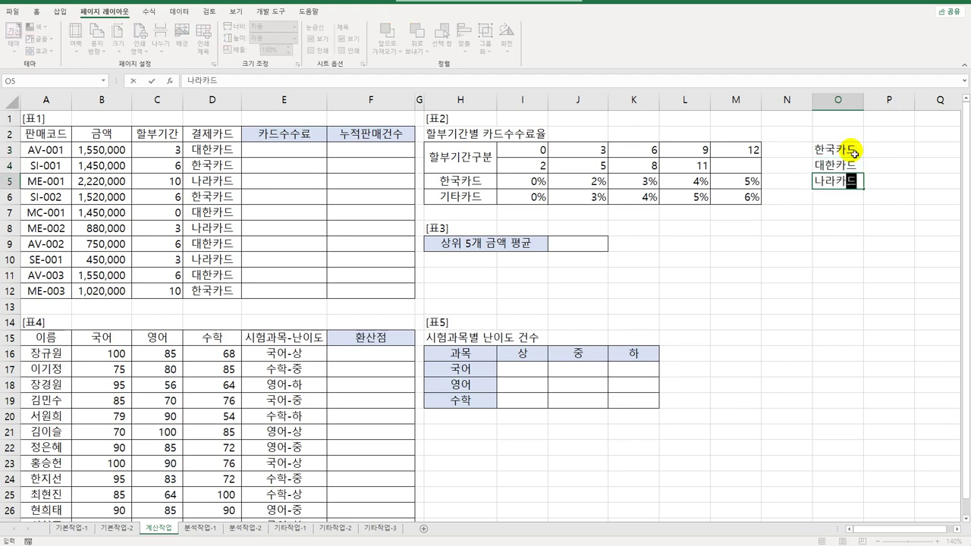
{"action": "key", "text": "Return"}
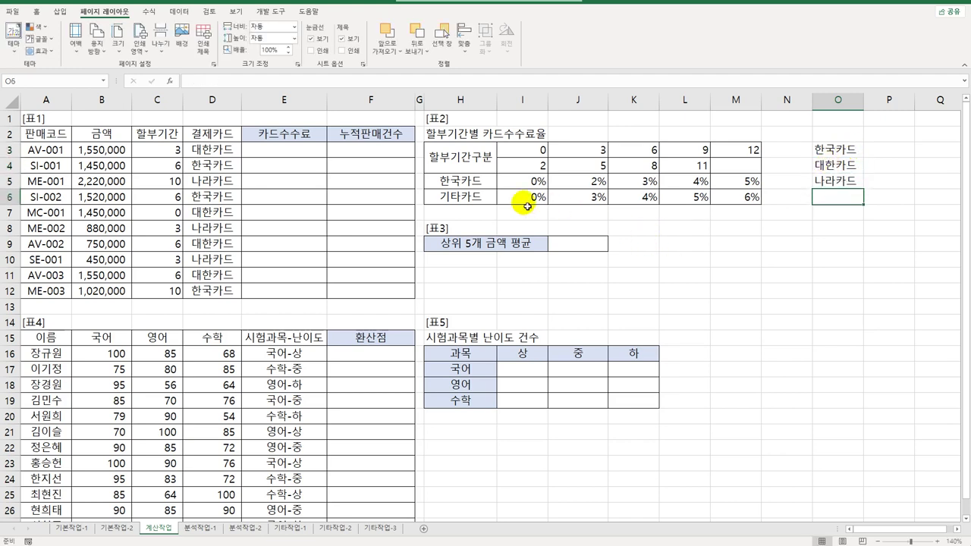
- Begin a MATCH formula in E3 that looks up D3 in the absolute range $H$5:$H$6
{"action": "left_click", "coordinate": [471, 203]}
{"action": "left_click_drag", "start_coordinate": [461, 180], "coordinate": [461, 198]}
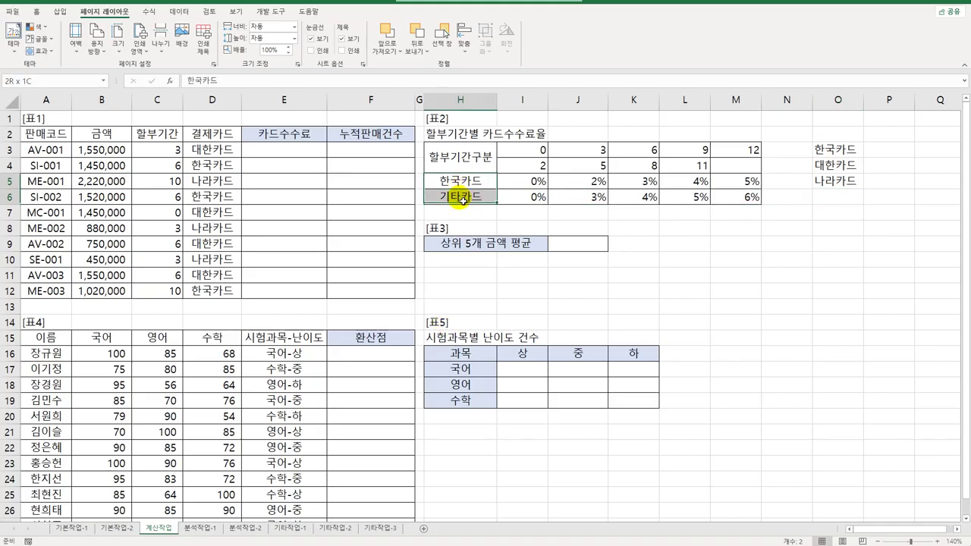
{"action": "left_click", "coordinate": [317, 157]}
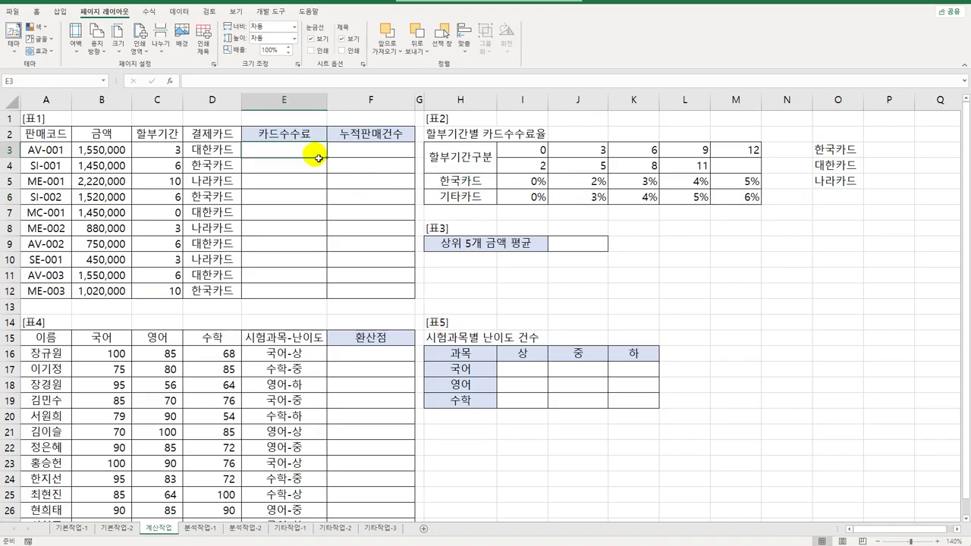
{"action": "type", "text": "=ma"}
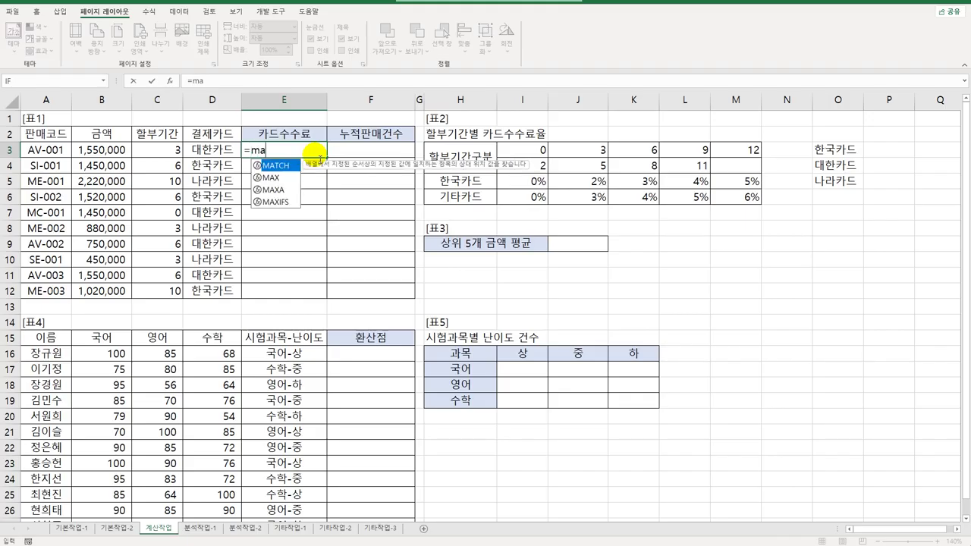
{"action": "key", "text": "Tab"}
{"action": "left_click", "coordinate": [208, 149]}
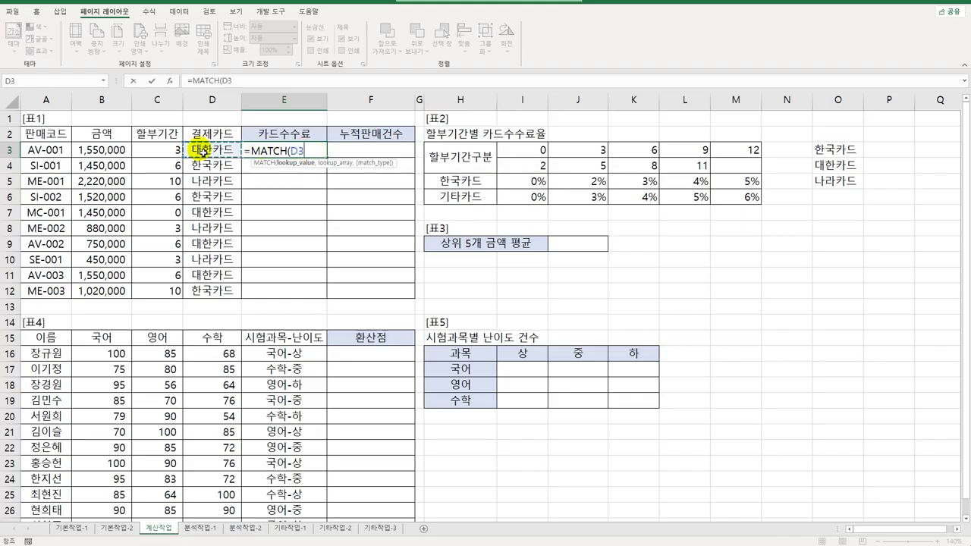
{"action": "type", "text": ","}
{"action": "left_click_drag", "start_coordinate": [455, 182], "coordinate": [465, 197]}
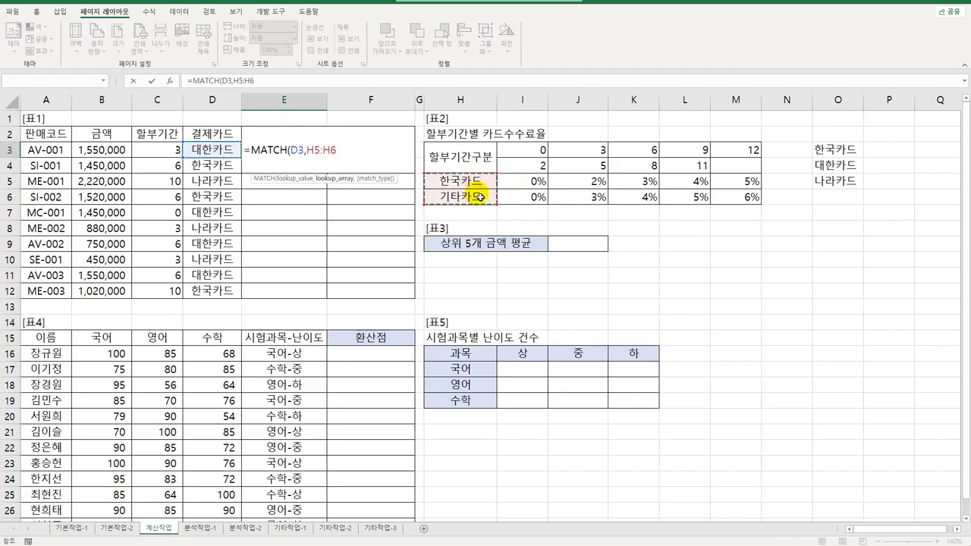
{"action": "key", "text": "F4"}
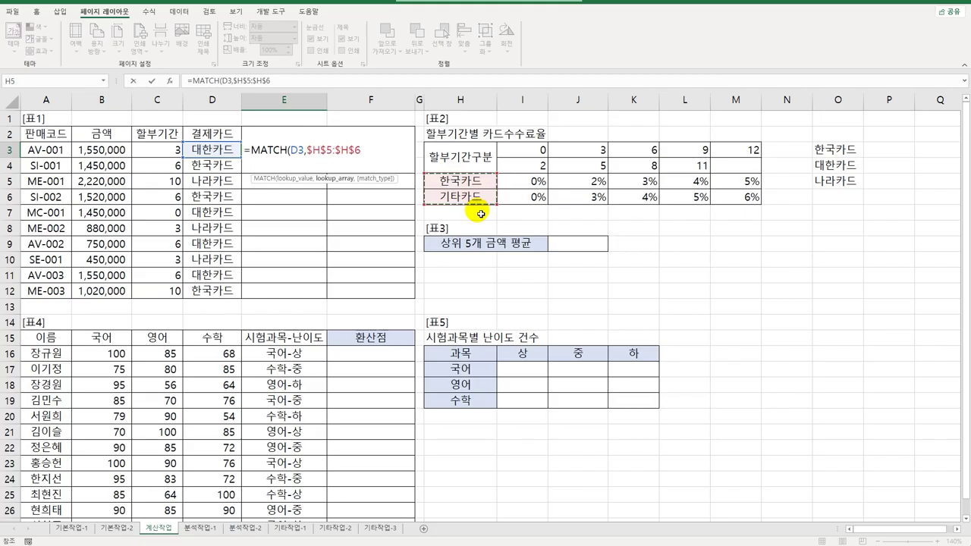
- Give the MATCH formula in E3 the match type -1 and complete it
{"action": "type", "text": ","}
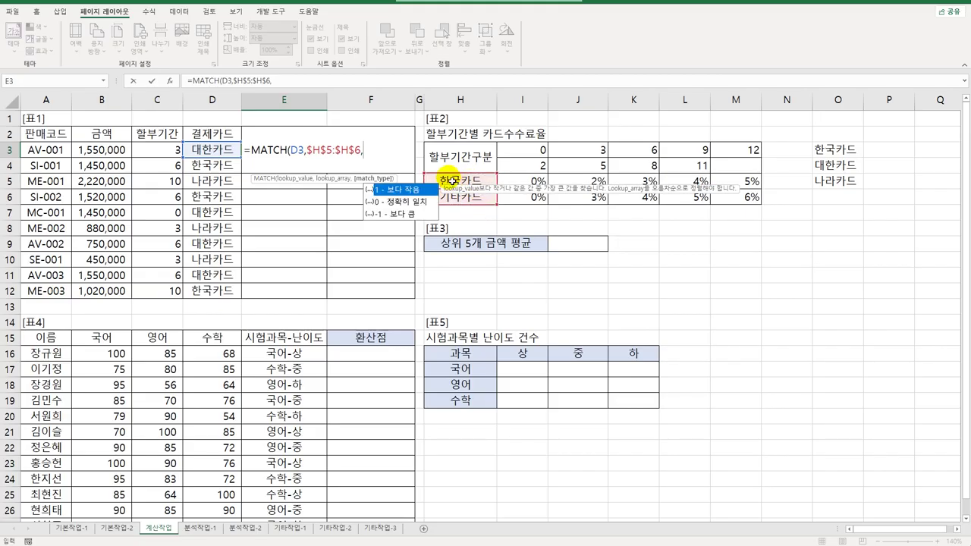
{"action": "left_click", "coordinate": [419, 214]}
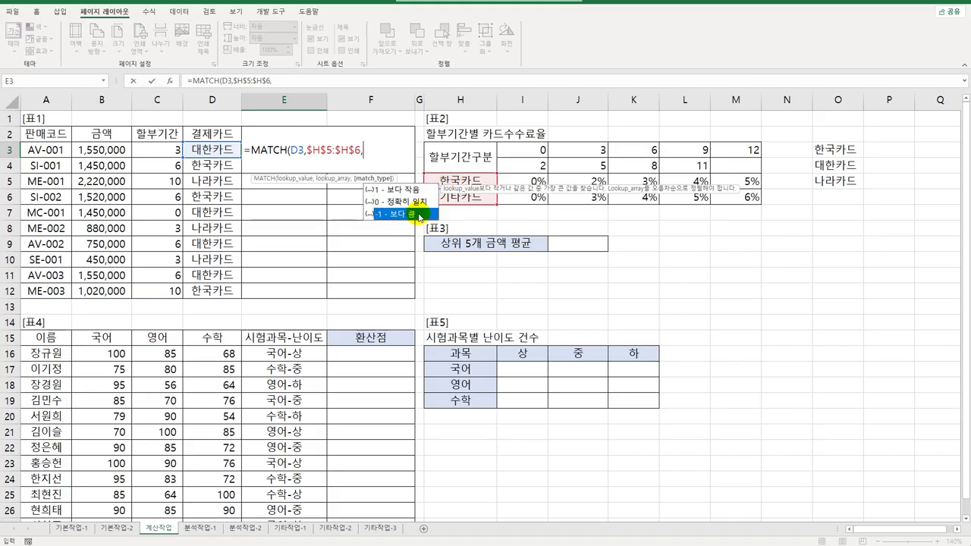
{"action": "double_click", "coordinate": [419, 215]}
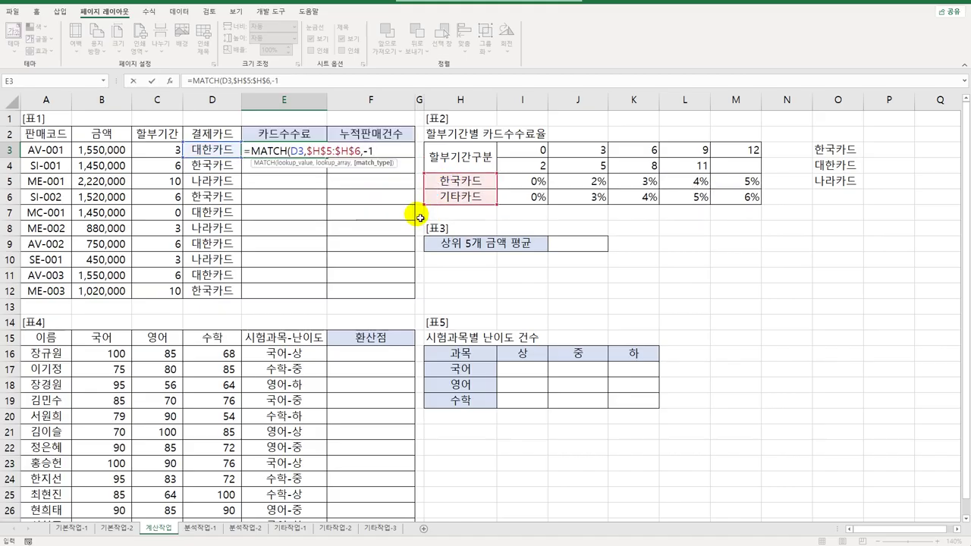
{"action": "type", "text": ")"}
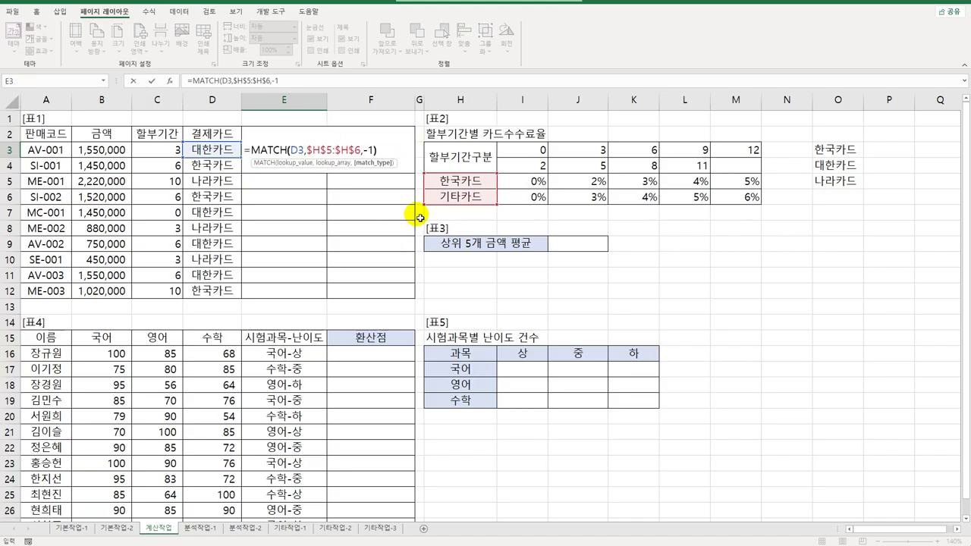
{"action": "key", "text": "Return"}
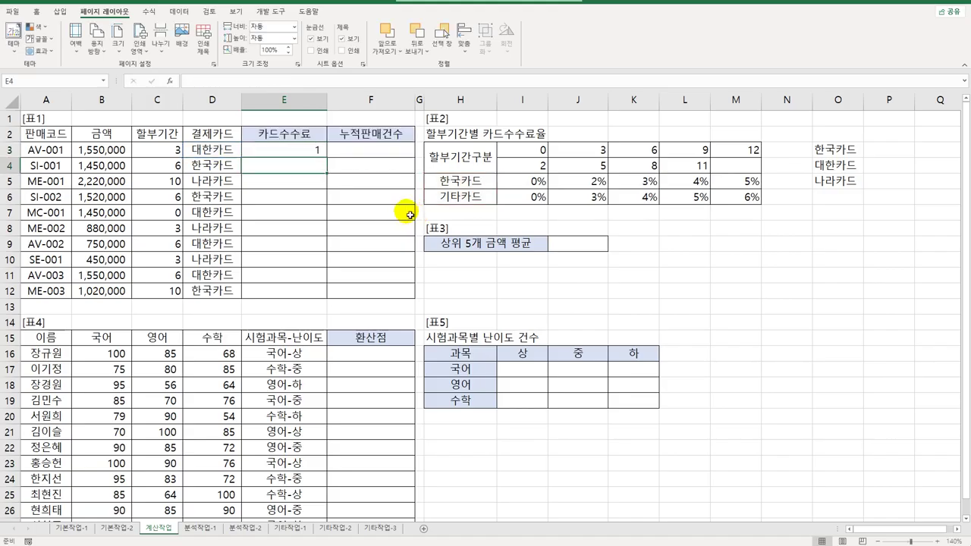
- Copy the MATCH formula from E3 down to E12 and compare it with the card names in H5:H6
{"action": "left_click", "coordinate": [314, 151]}
{"action": "left_click_drag", "start_coordinate": [327, 158], "coordinate": [310, 302]}
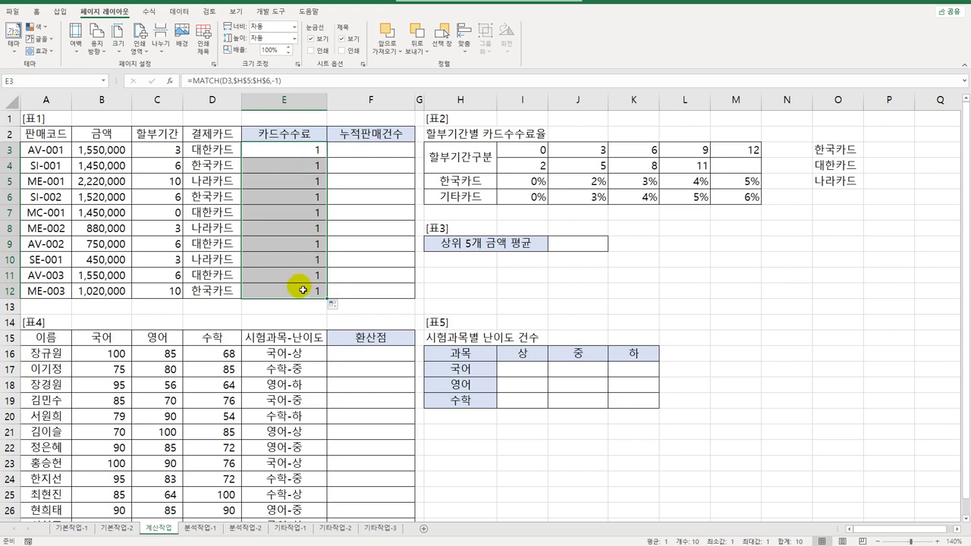
{"action": "left_click_drag", "start_coordinate": [459, 184], "coordinate": [462, 199]}
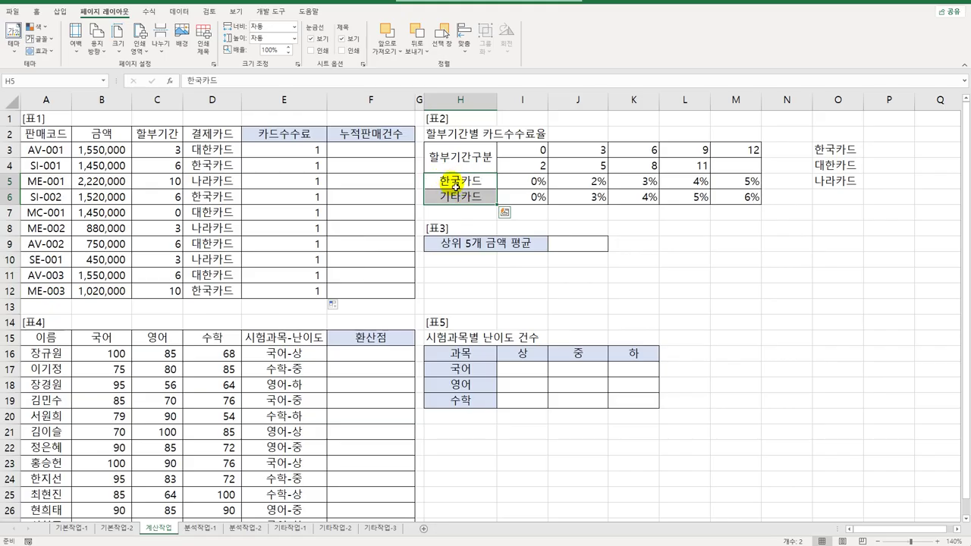
- Replace the lookup range $H$5:$H$6 in E3's MATCH formula with an array constant that starts with "한국카드"
{"action": "left_click", "coordinate": [325, 158]}
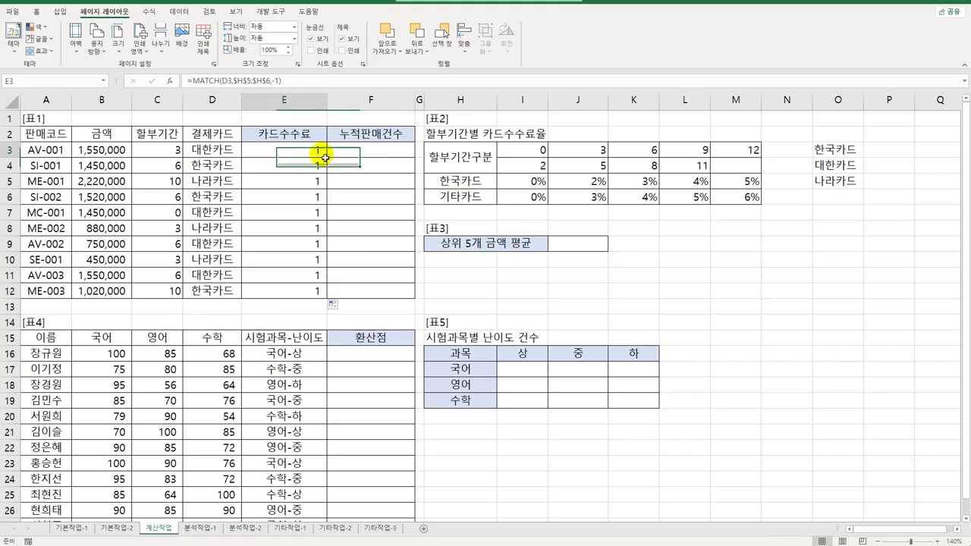
{"action": "double_click", "coordinate": [304, 148]}
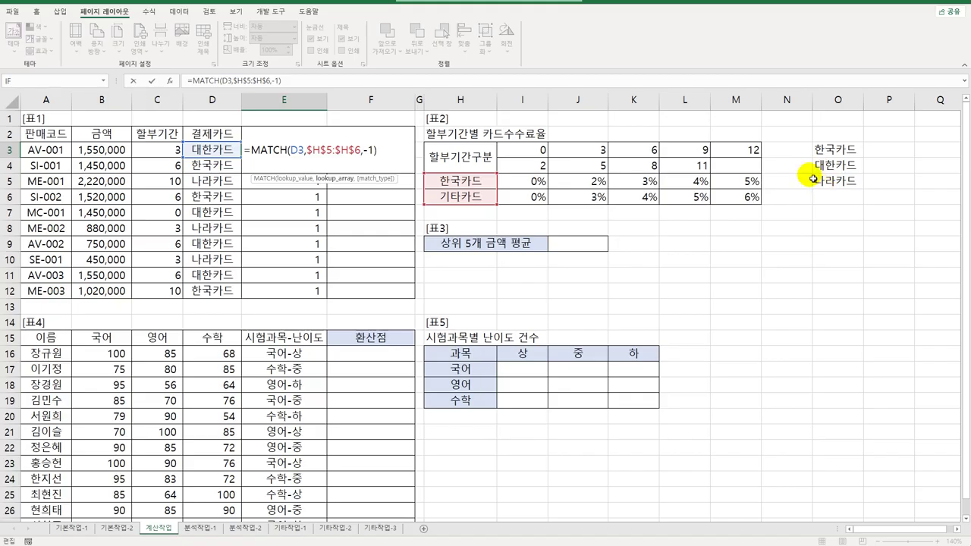
{"action": "left_click_drag", "start_coordinate": [306, 150], "coordinate": [359, 151]}
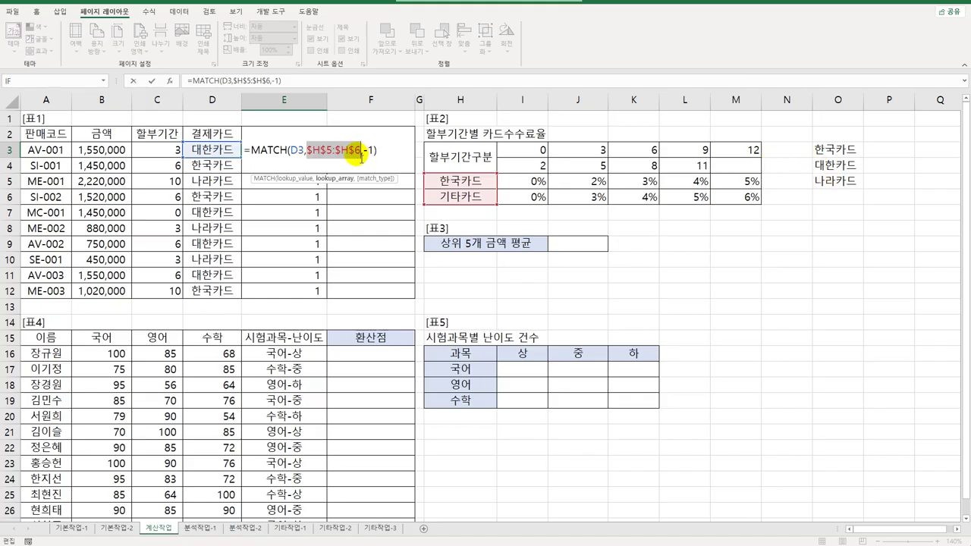
{"action": "key", "text": "BackSpace"}
{"action": "type", "text": "{\"gks"}
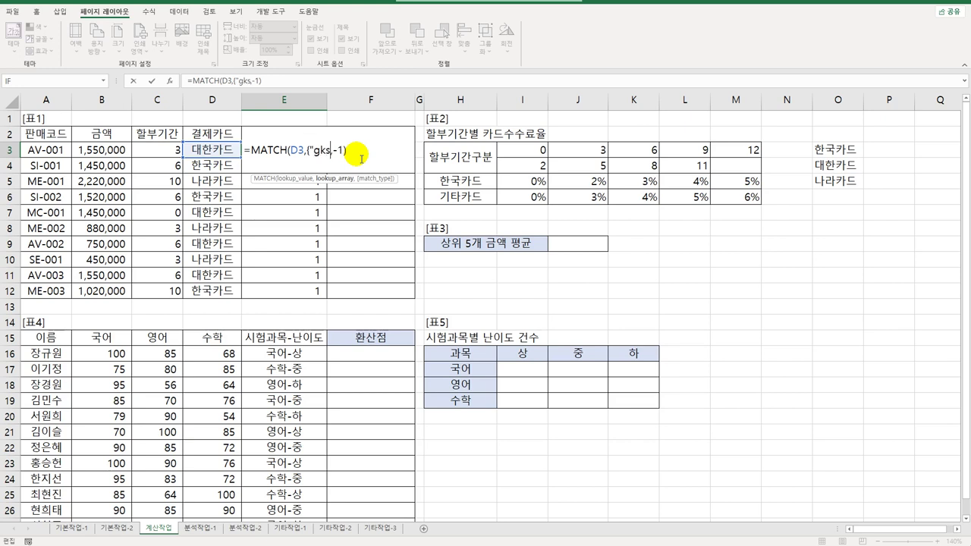
{"action": "key", "text": "BackSpace"}
{"action": "key", "text": "BackSpace"}
{"action": "key", "text": "BackSpace"}
{"action": "type", "text": "ㅎ"}
{"action": "key", "text": "BackSpace"}
{"action": "type", "text": "한국카드"}
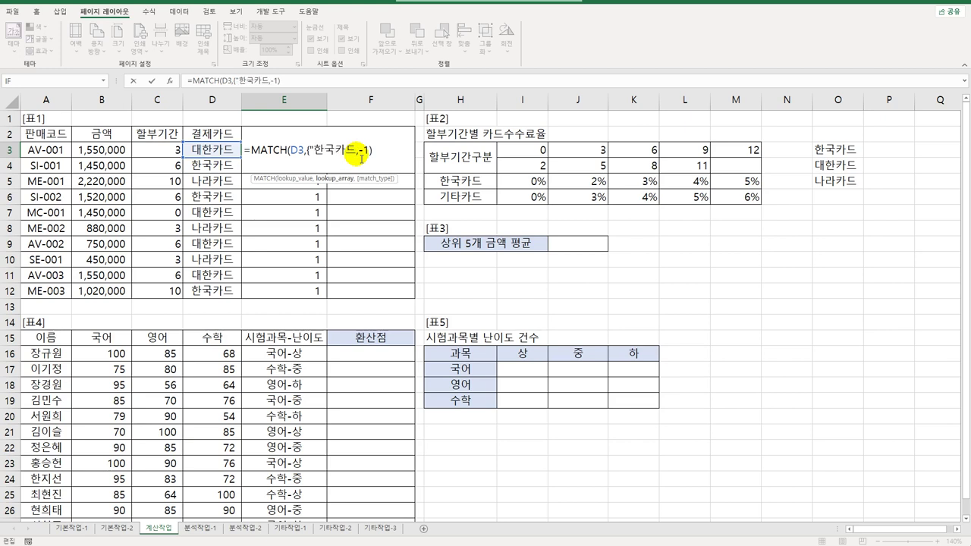
- Complete the array constant in E3 as {"한국카드","대한카드"} and copy the formula down to E12
{"action": "type", "text": "\",\"대한카드\""}
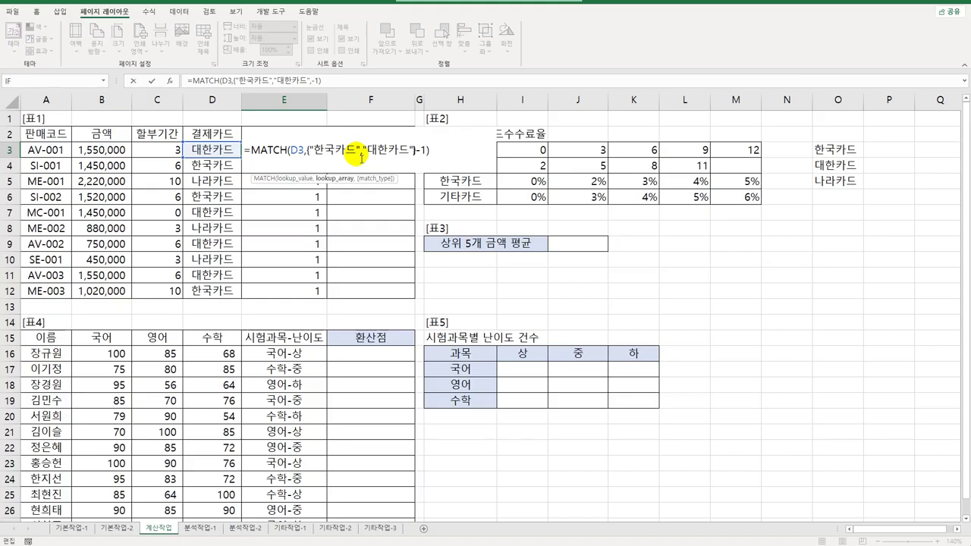
{"action": "type", "text": "}"}
{"action": "key", "text": "ctrl+Return"}
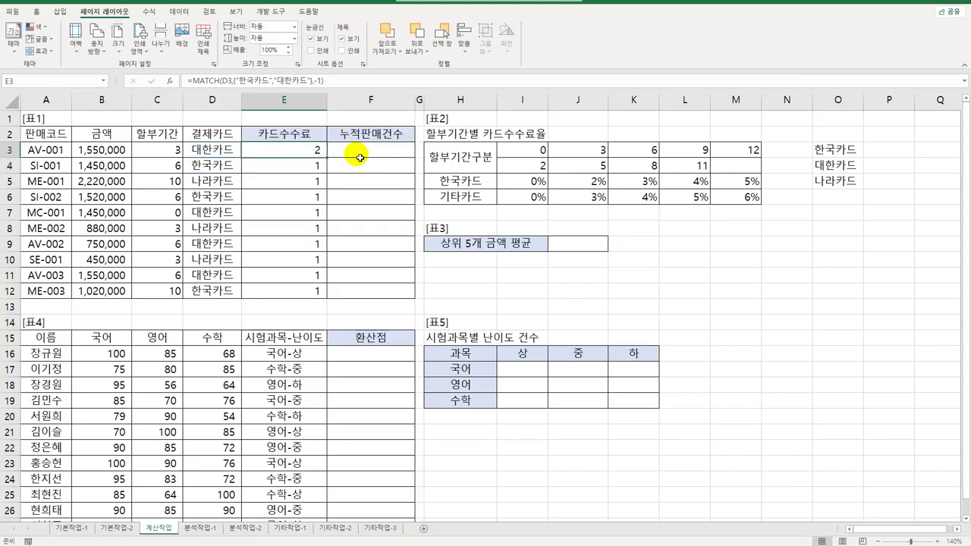
{"action": "left_click_drag", "start_coordinate": [327, 157], "coordinate": [326, 297]}
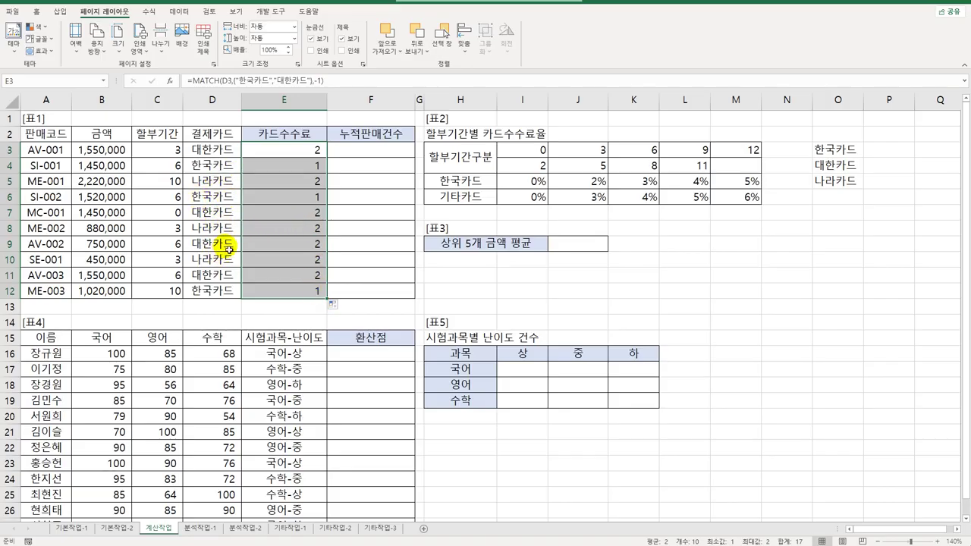
- Compare the MATCH results in column E with the card names in columns D and O and the rate rows I5:M6
{"action": "left_click", "coordinate": [211, 151]}
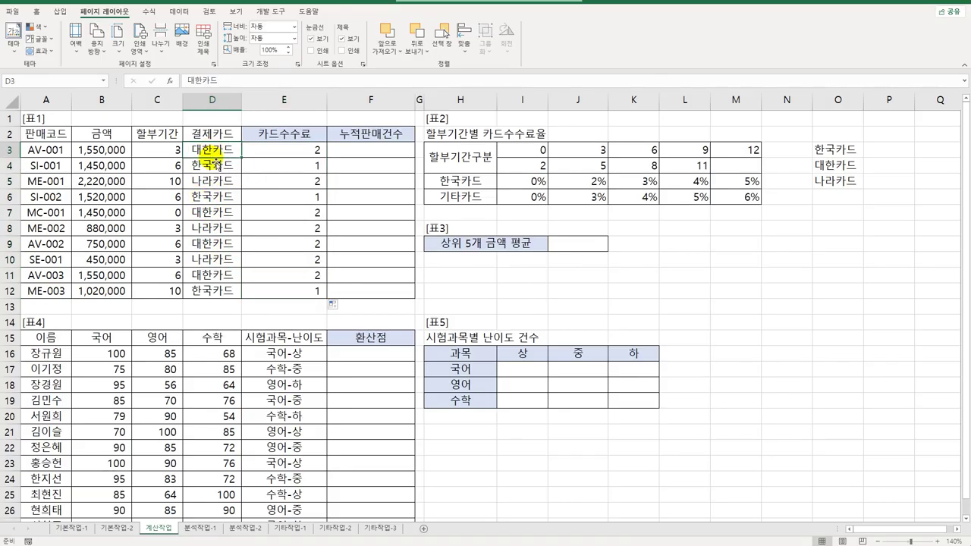
{"action": "left_click", "coordinate": [296, 153]}
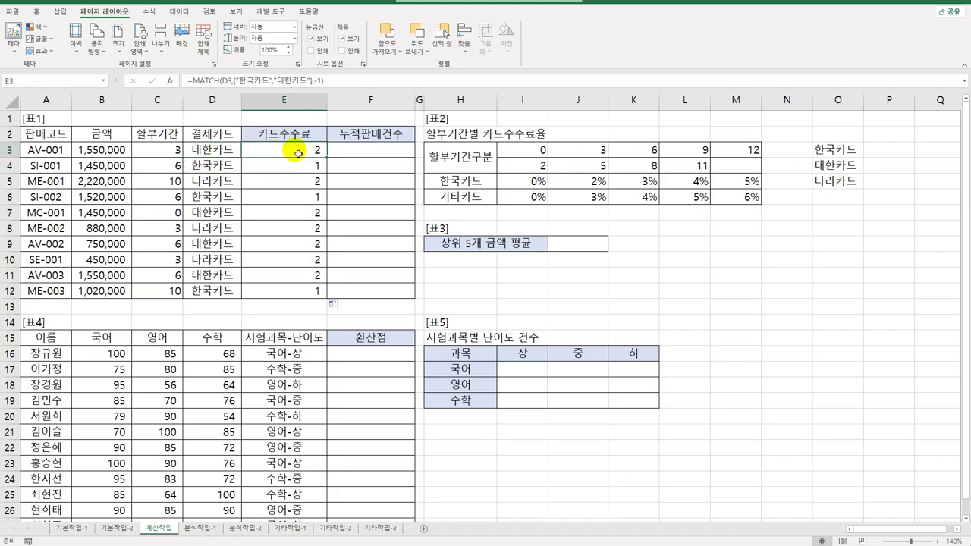
{"action": "left_click_drag", "start_coordinate": [233, 183], "coordinate": [283, 182]}
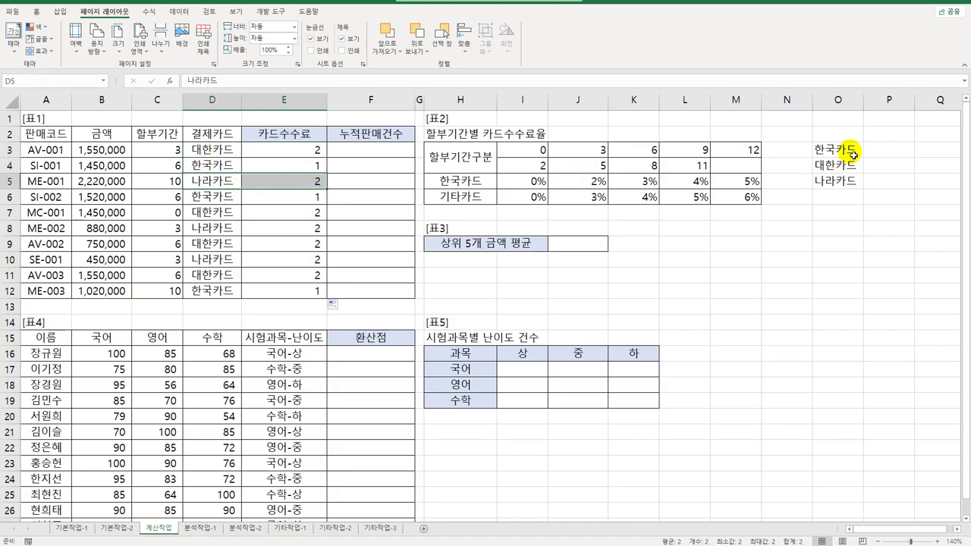
{"action": "left_click_drag", "start_coordinate": [853, 151], "coordinate": [854, 168]}
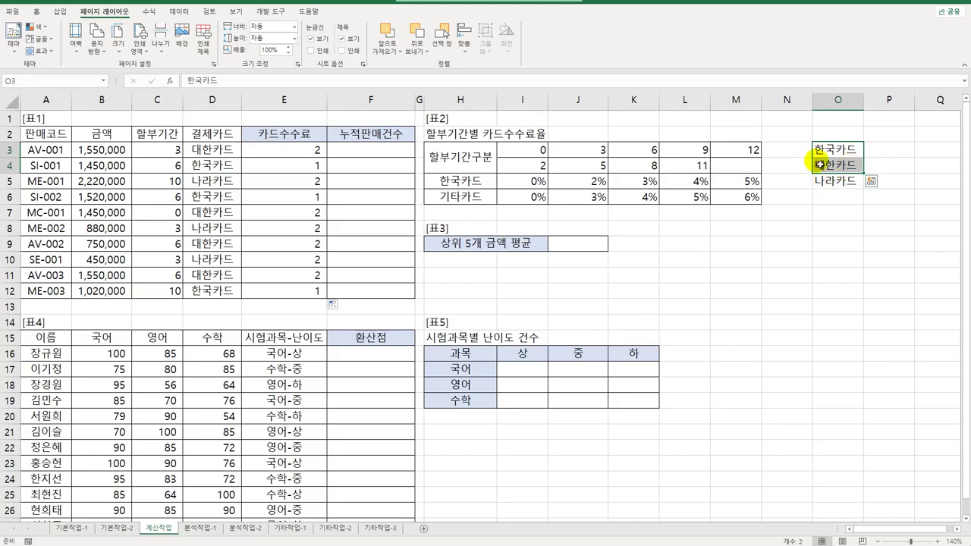
{"action": "left_click", "coordinate": [292, 151]}
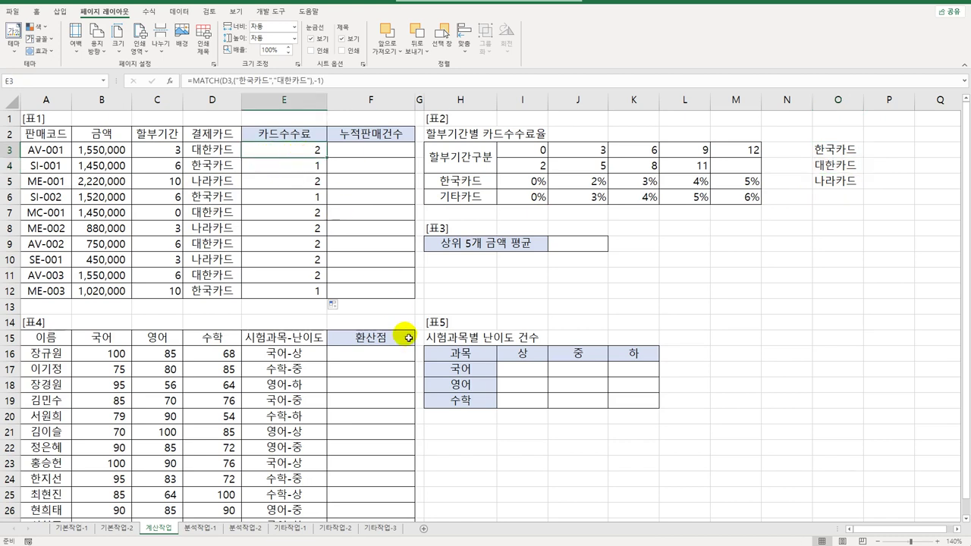
{"action": "left_click_drag", "start_coordinate": [534, 150], "coordinate": [724, 199]}
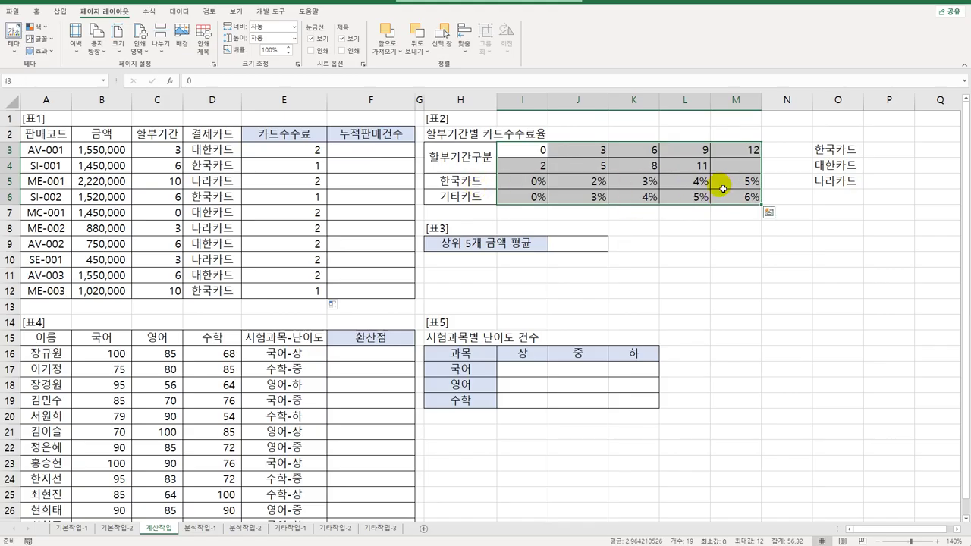
{"action": "left_click", "coordinate": [286, 167]}
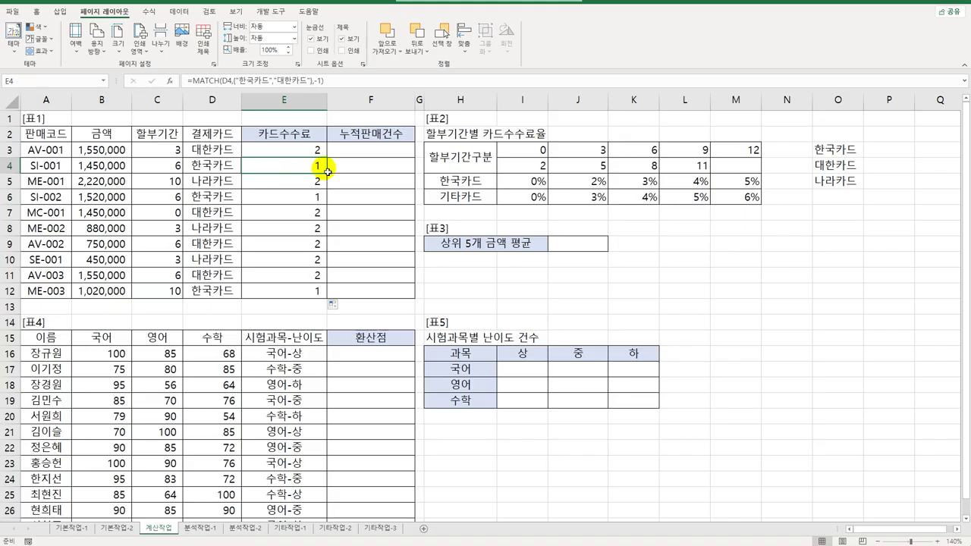
{"action": "left_click_drag", "start_coordinate": [537, 181], "coordinate": [731, 185]}
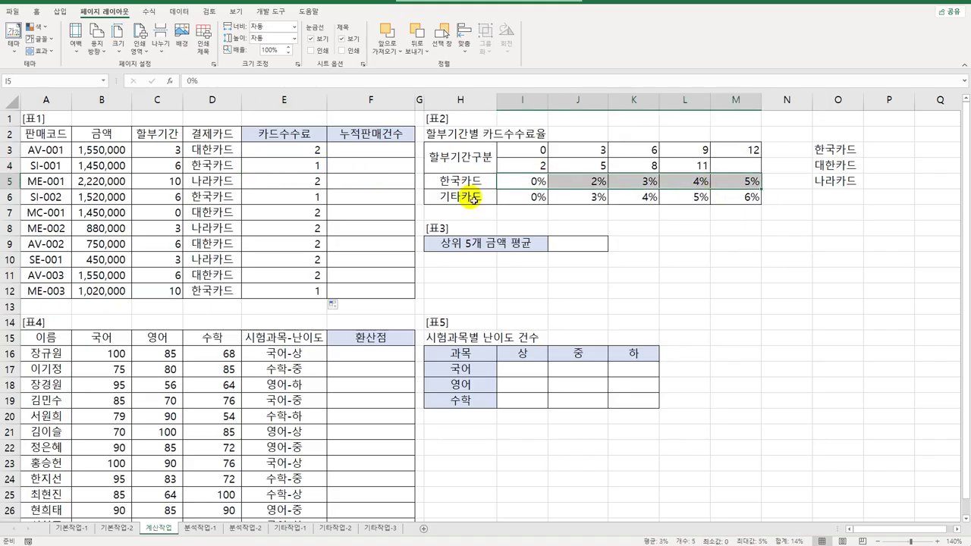
{"action": "left_click_drag", "start_coordinate": [537, 196], "coordinate": [741, 200]}
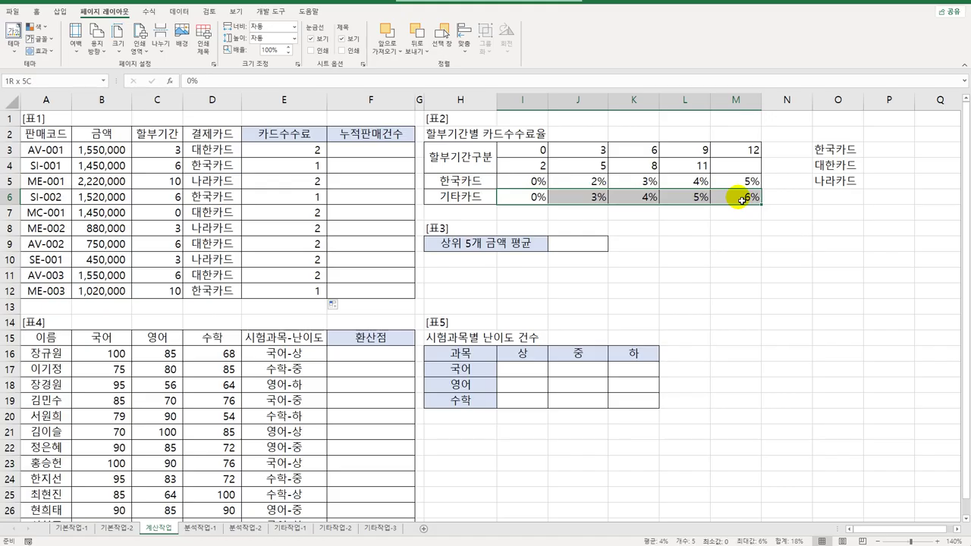
- Add 2 to the MATCH formula in E3 and copy it down to E12
{"action": "double_click", "coordinate": [310, 155]}
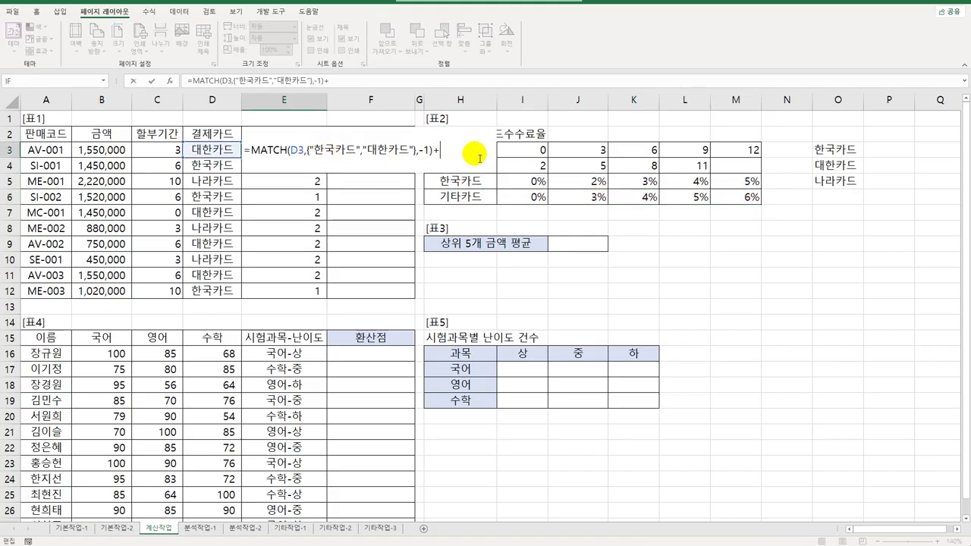
{"action": "key", "text": "ctrl+Return"}
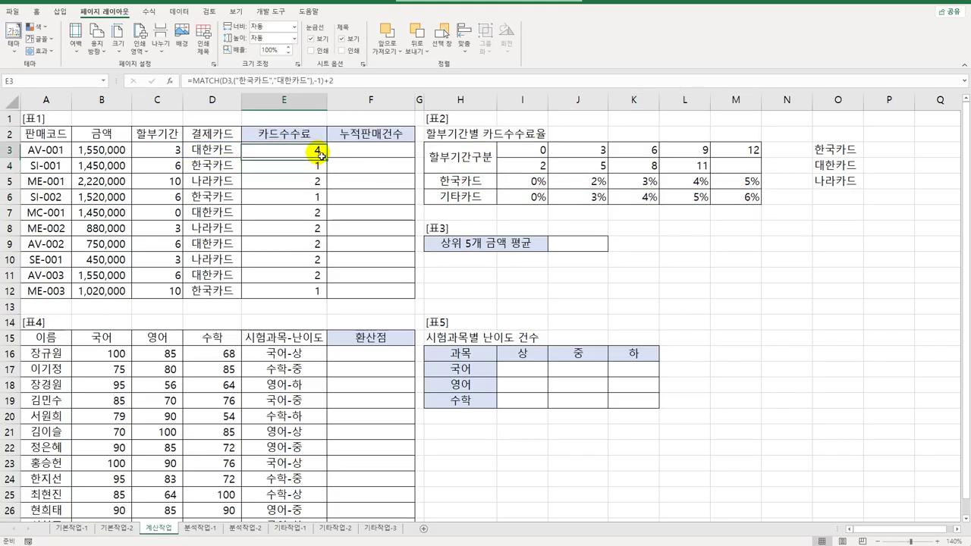
{"action": "left_click_drag", "start_coordinate": [328, 159], "coordinate": [331, 304]}
- Check the rate rows I5:M6 and clear the helper card names from O3:O5
{"action": "left_click_drag", "start_coordinate": [531, 181], "coordinate": [735, 196]}
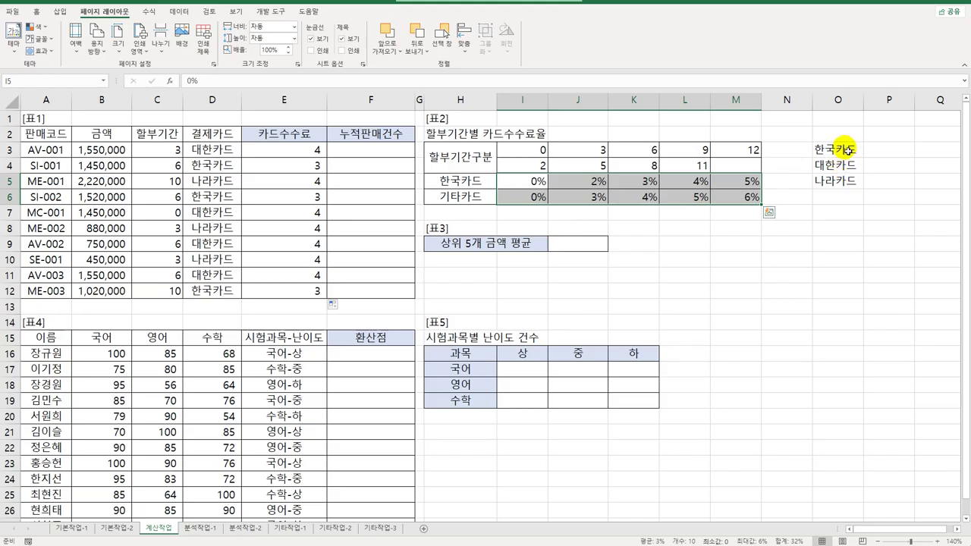
{"action": "left_click_drag", "start_coordinate": [838, 151], "coordinate": [846, 182]}
{"action": "key", "text": "Delete"}
- Wrap the MATCH formula in E3 in an HLOOKUP that takes the installment period in C3 as its lookup value
{"action": "left_click", "coordinate": [291, 151]}
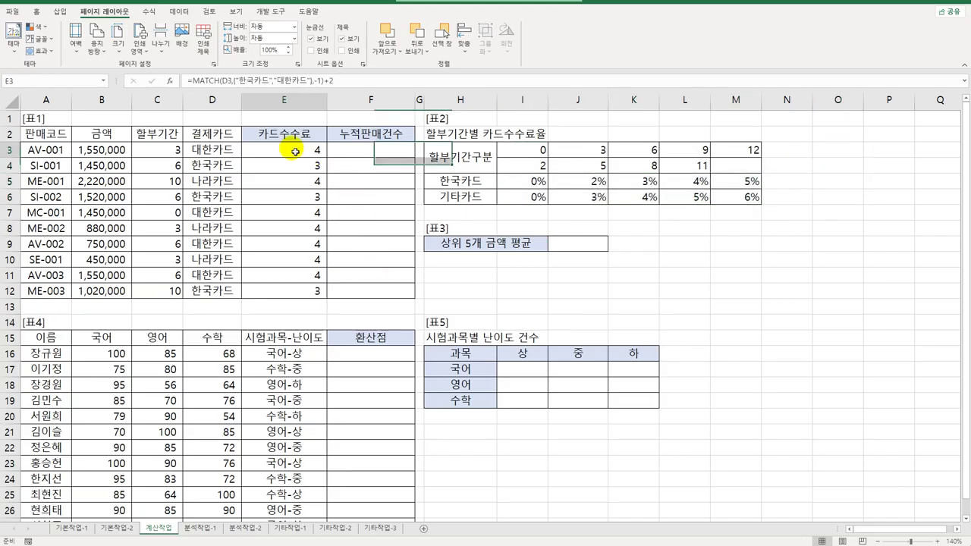
{"action": "left_click", "coordinate": [191, 80]}
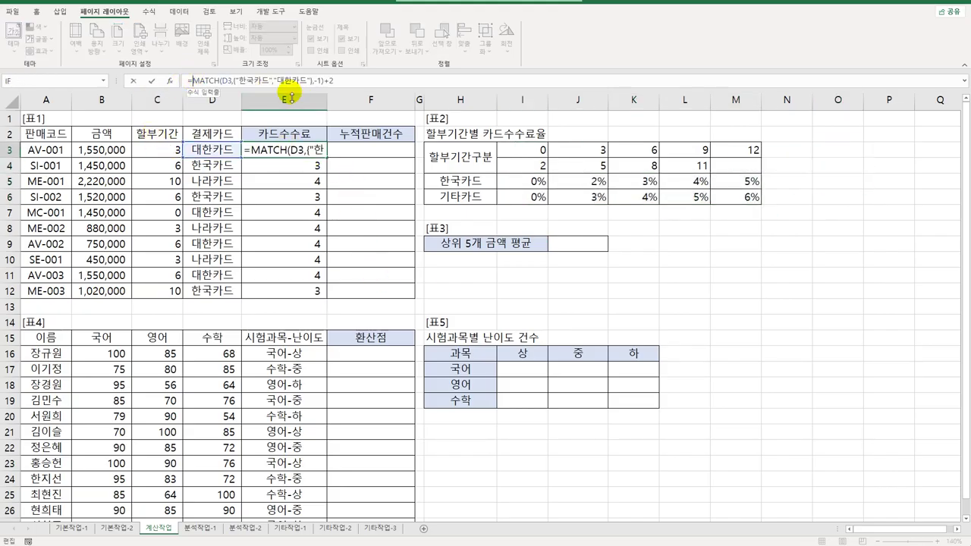
{"action": "type", "text": "ㅗ"}
{"action": "key", "text": "BackSpace"}
{"action": "type", "text": "ㅗ"}
{"action": "key", "text": "BackSpace"}
{"action": "type", "text": "HLOOKUP("}
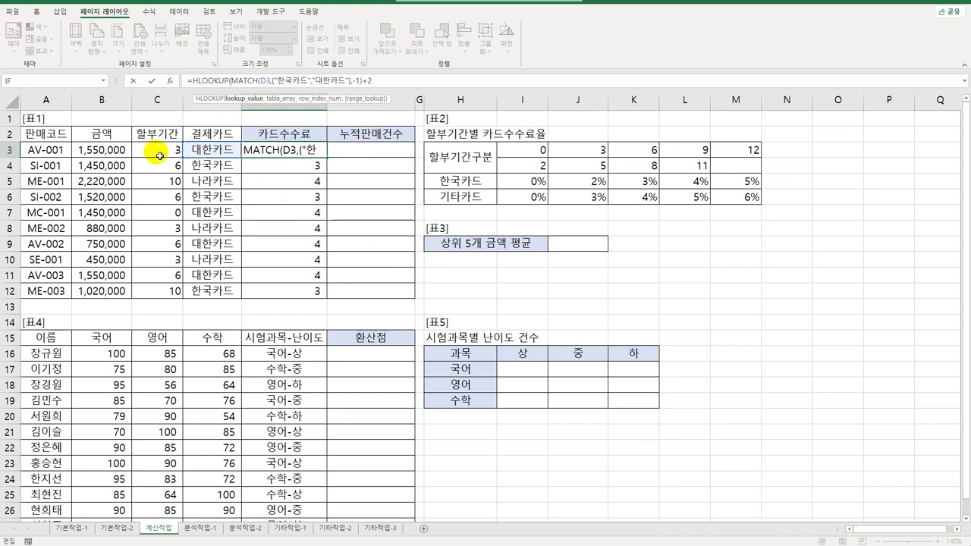
{"action": "left_click", "coordinate": [160, 155]}
{"action": "type", "text": ","}
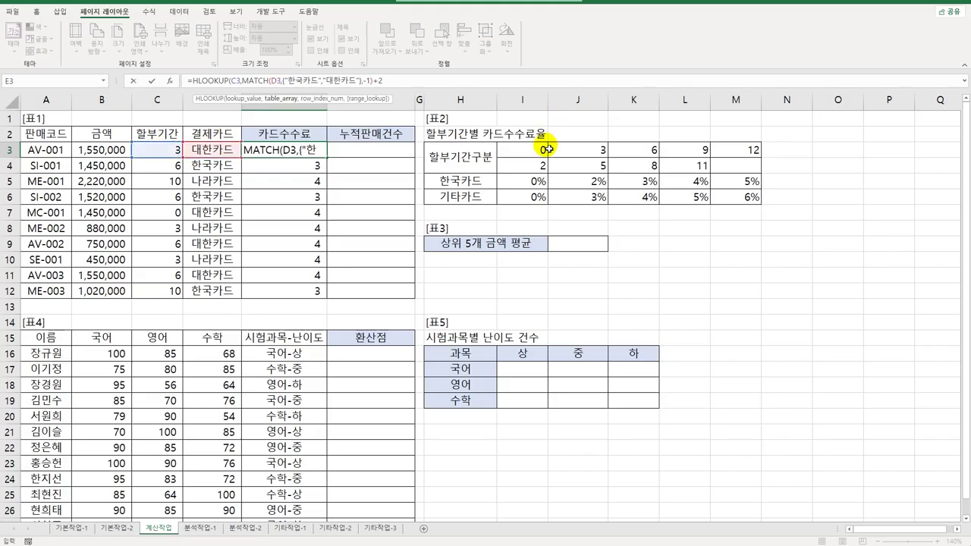
- Set the HLOOKUP table in E3 to the absolute range $I$3:$M$6, keep the MATCH+2 part as row index and complete the formula
{"action": "left_click_drag", "start_coordinate": [547, 148], "coordinate": [721, 198]}
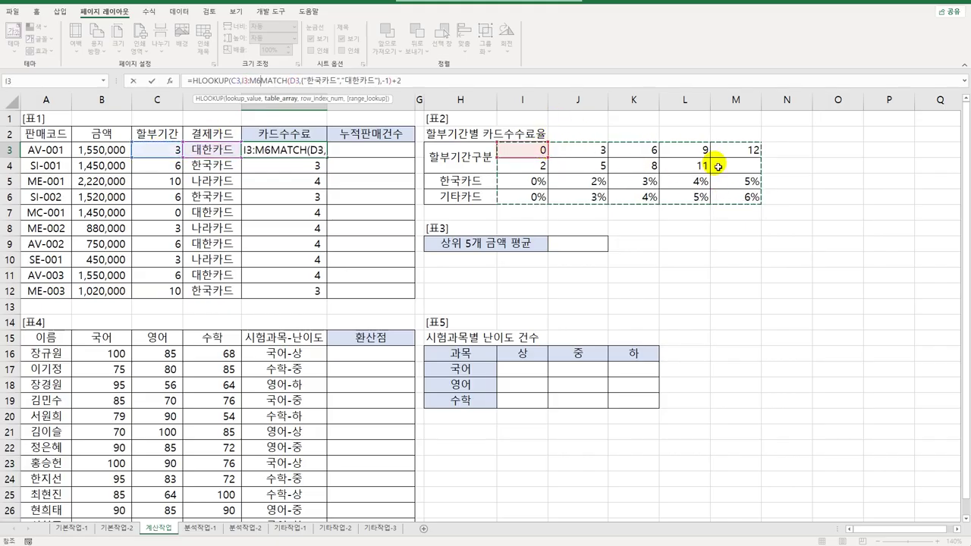
{"action": "key", "text": "F4"}
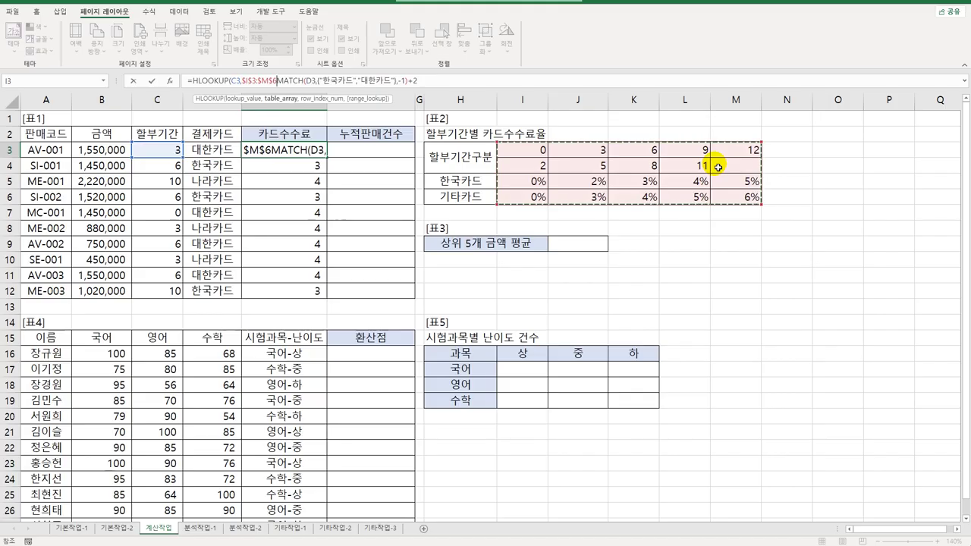
{"action": "type", "text": ","}
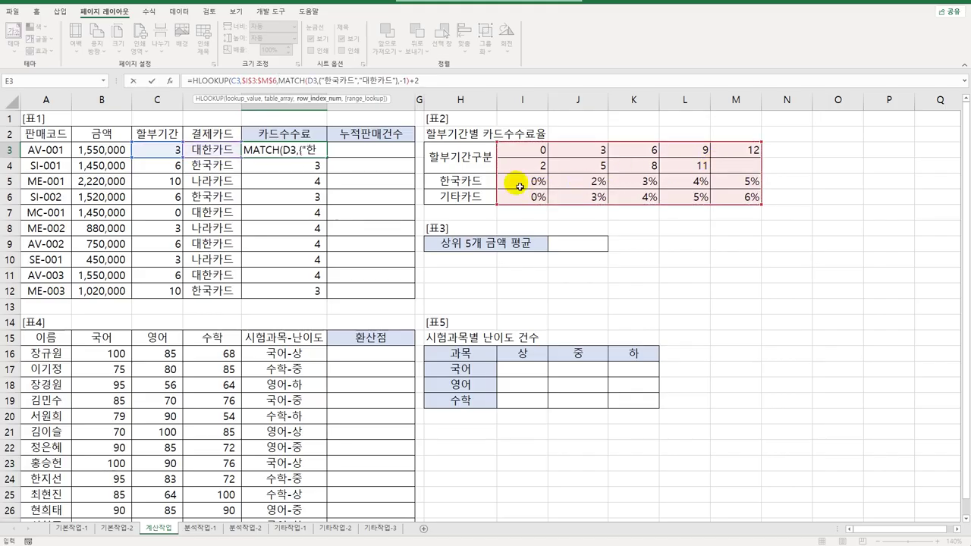
{"action": "left_click", "coordinate": [438, 85]}
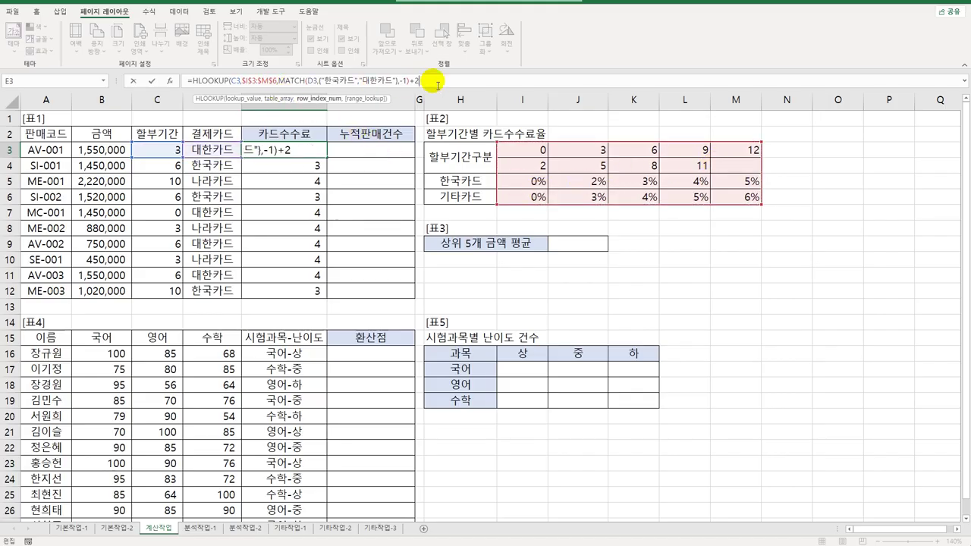
{"action": "key", "text": "Return"}
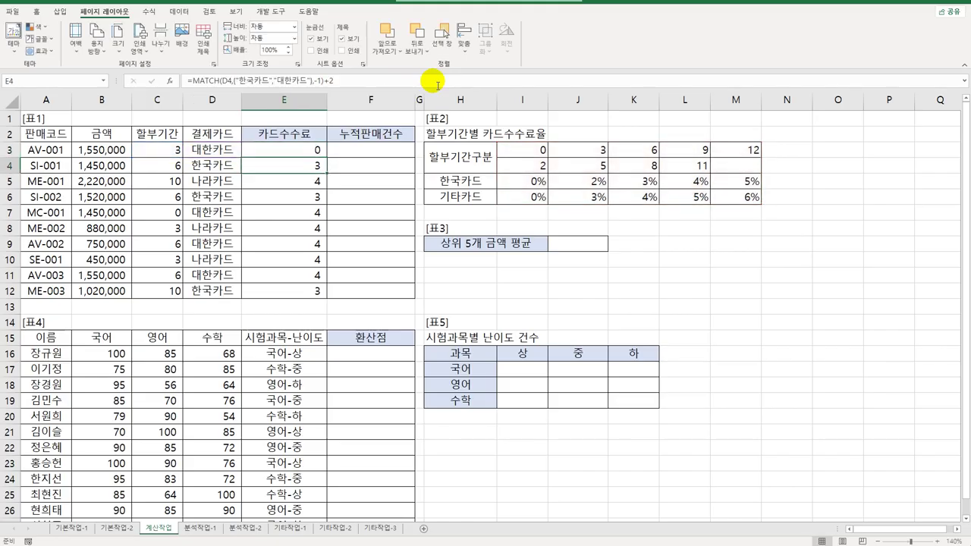
- Multiply the HLOOKUP result in E3 by the amount in B3 and copy the formula down to E12
{"action": "left_click", "coordinate": [306, 152]}
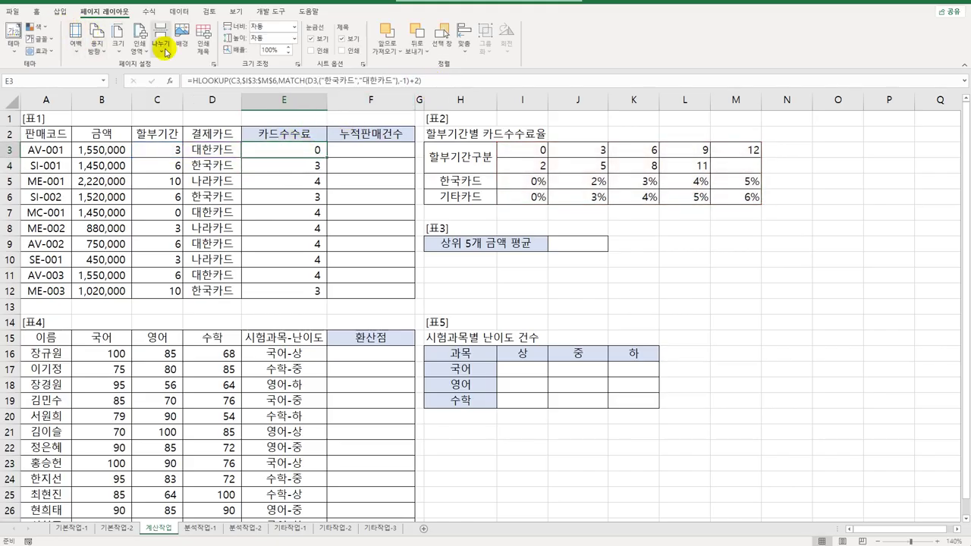
{"action": "left_click", "coordinate": [32, 12]}
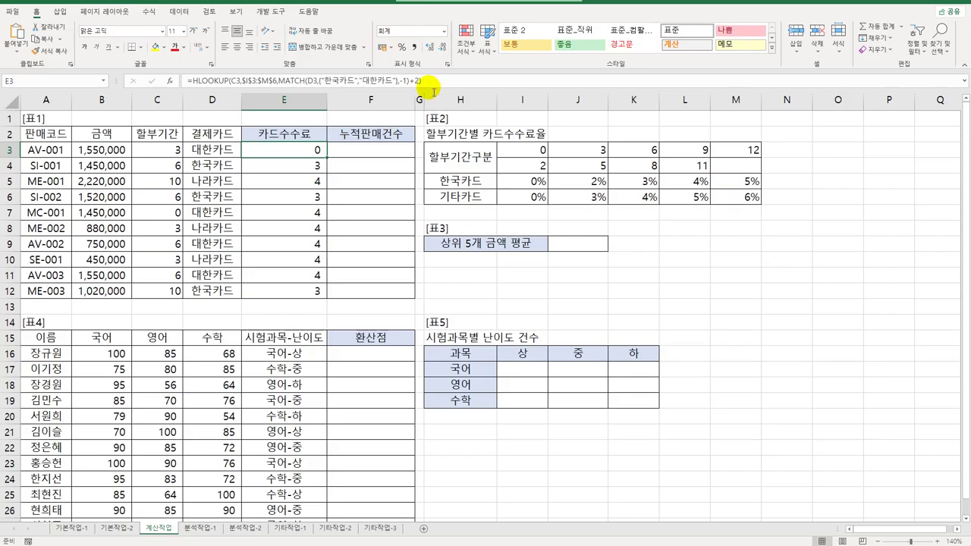
{"action": "left_click", "coordinate": [464, 82]}
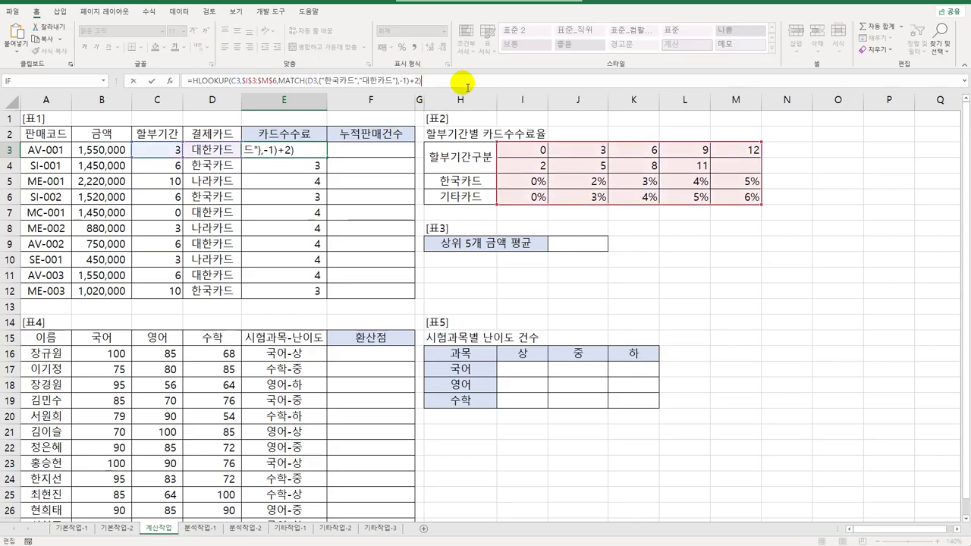
{"action": "left_click", "coordinate": [96, 154]}
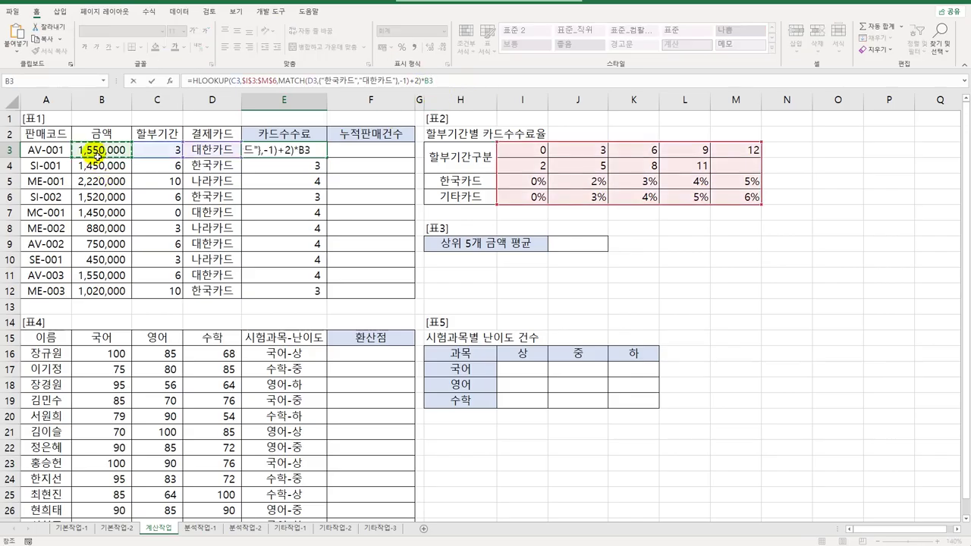
{"action": "key", "text": "ctrl+Return"}
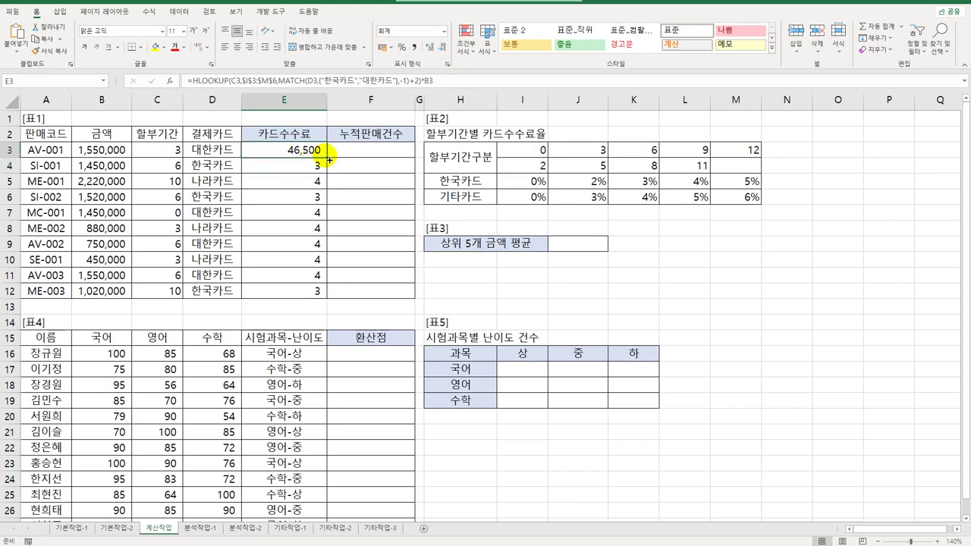
{"action": "left_click_drag", "start_coordinate": [328, 157], "coordinate": [331, 304]}
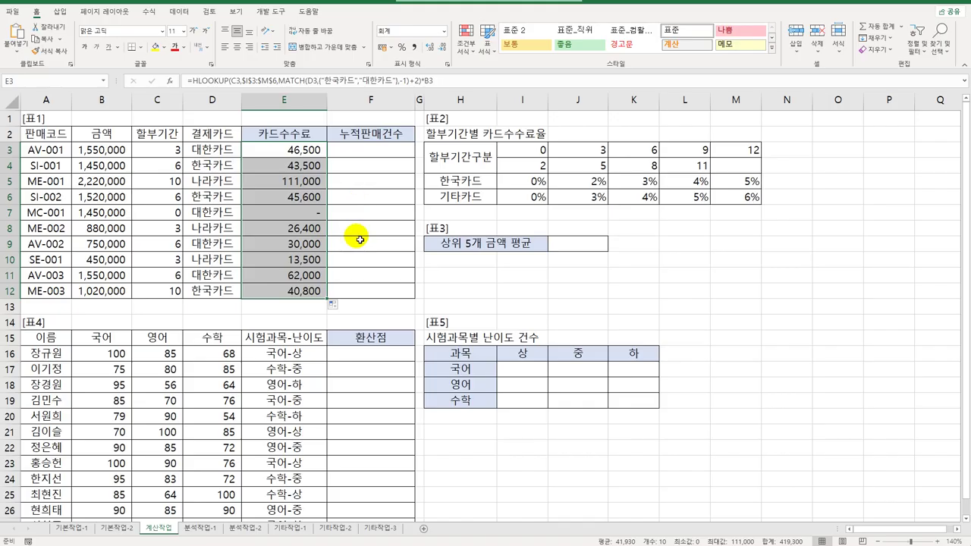
{"action": "left_click", "coordinate": [360, 156]}
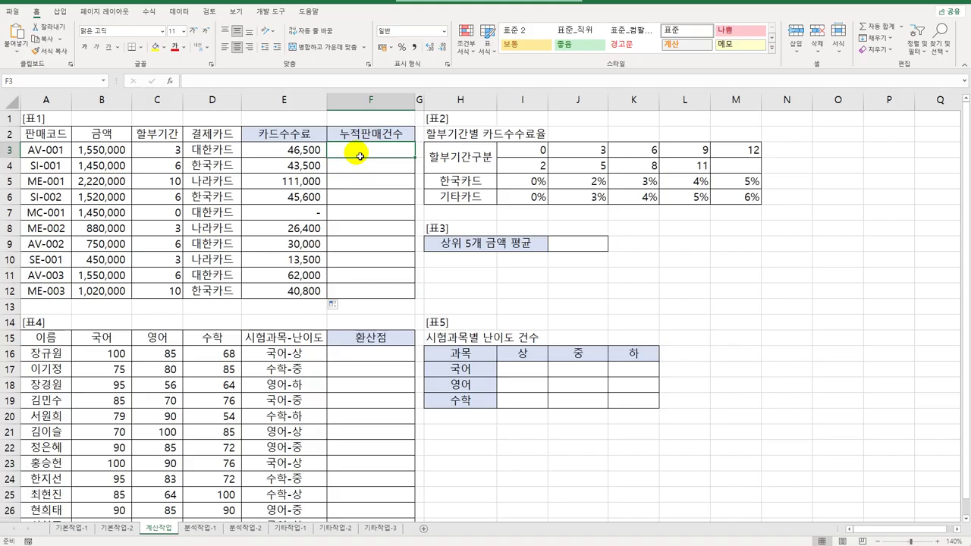
{"action": "mouse_move", "coordinate": [360, 156]}
{"action": "left_mouse_down"}
{"action": "mouse_move", "coordinate": [369, 282]}
{"action": "mouse_move", "coordinate": [366, 149]}
{"action": "left_mouse_up"}
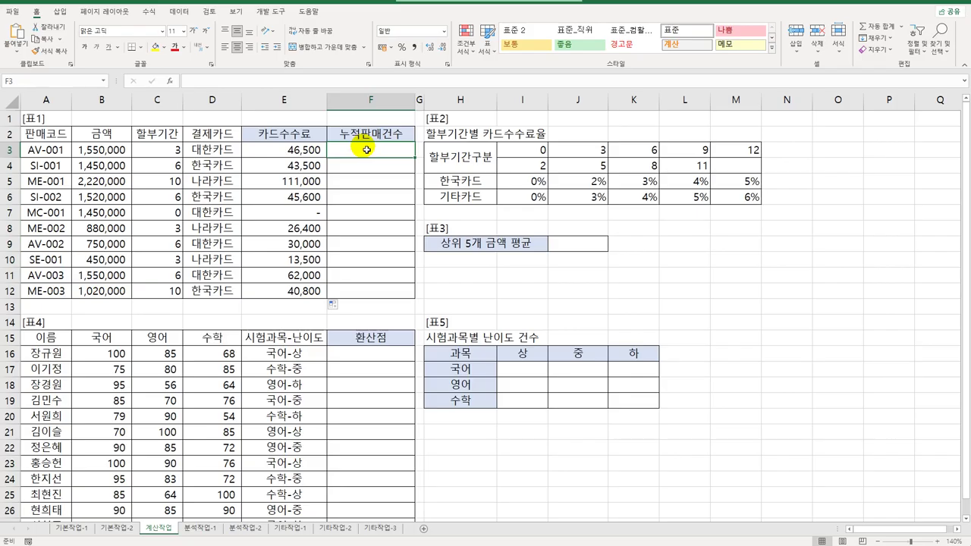
{"action": "left_click", "coordinate": [45, 151]}
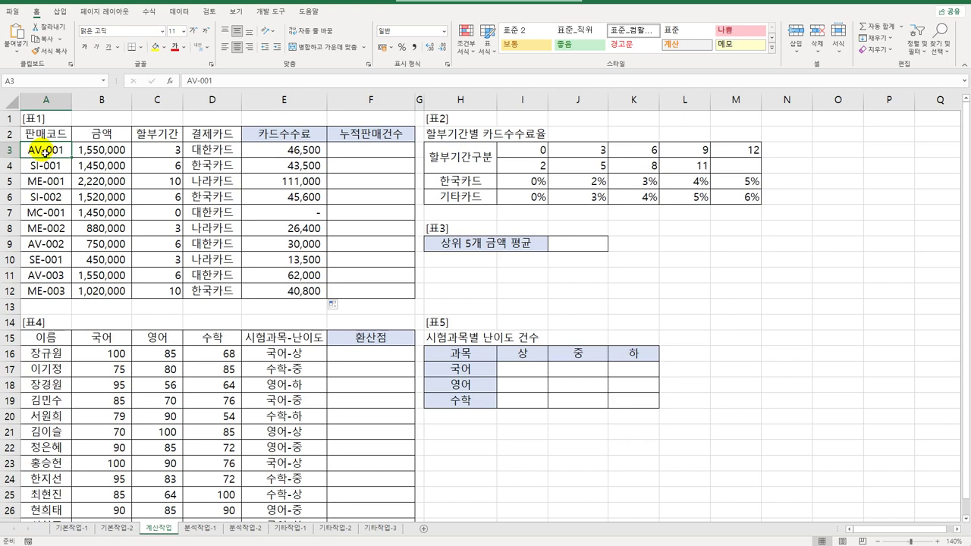
{"action": "left_click", "coordinate": [372, 156]}
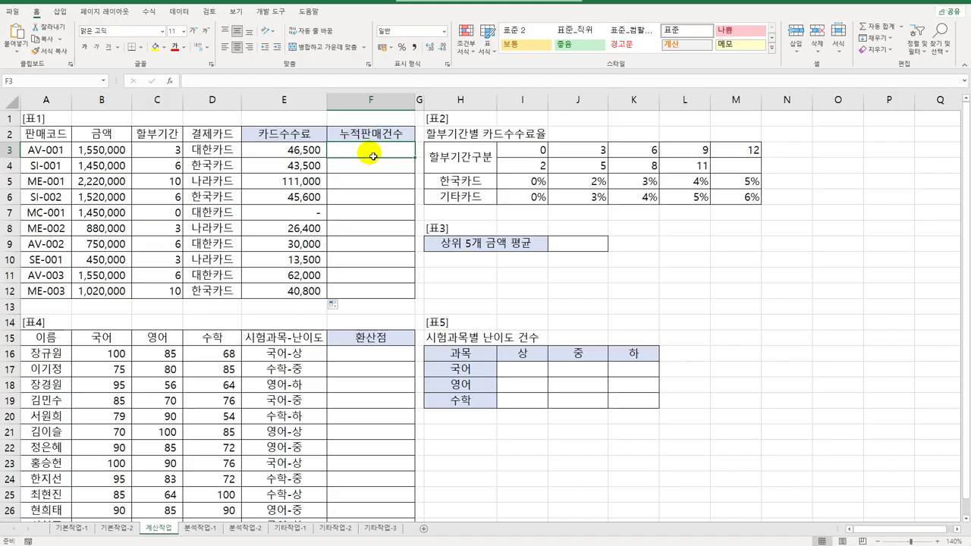
{"action": "left_click", "coordinate": [43, 152]}
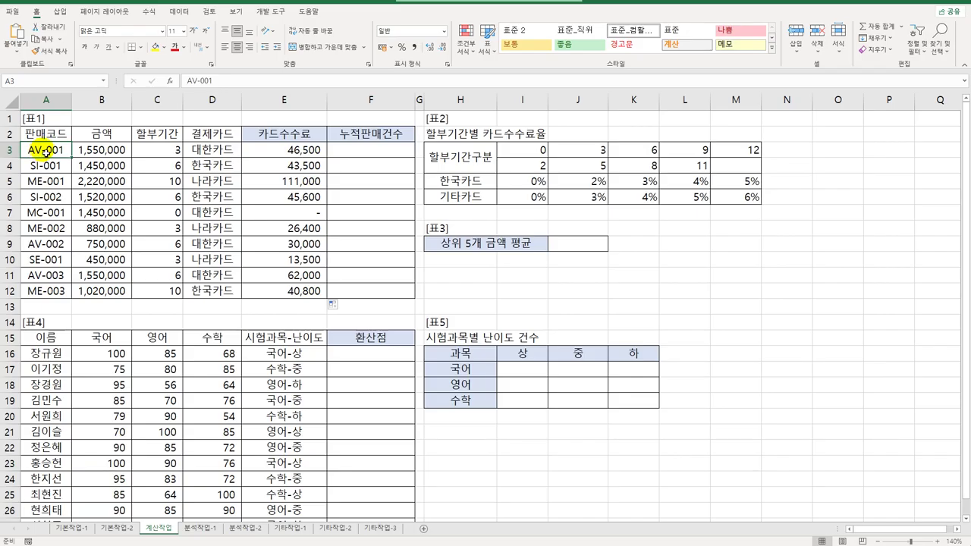
- Start an IFS formula in F3 that returns "앱주문(" when LEFT(A3,1) equals "A"
{"action": "left_click", "coordinate": [375, 155]}
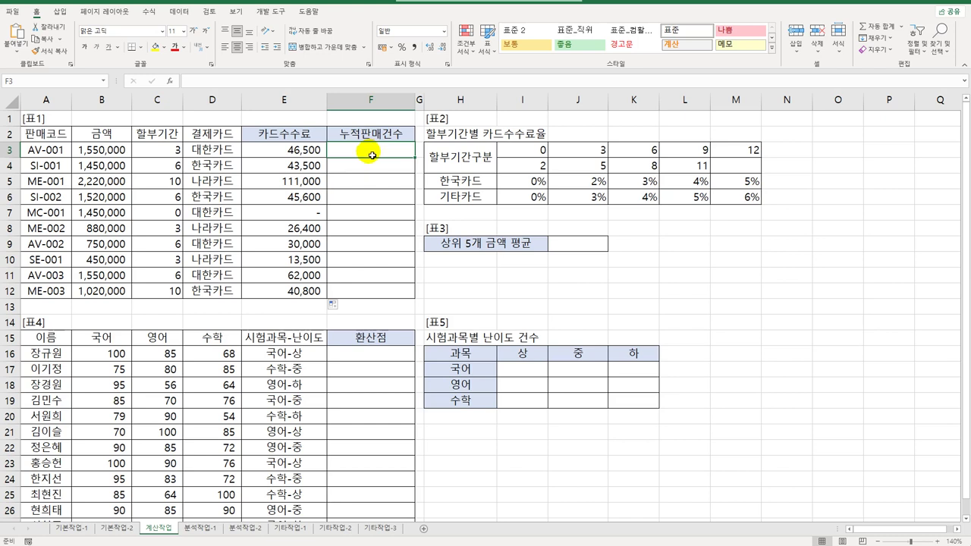
{"action": "type", "text": "="}
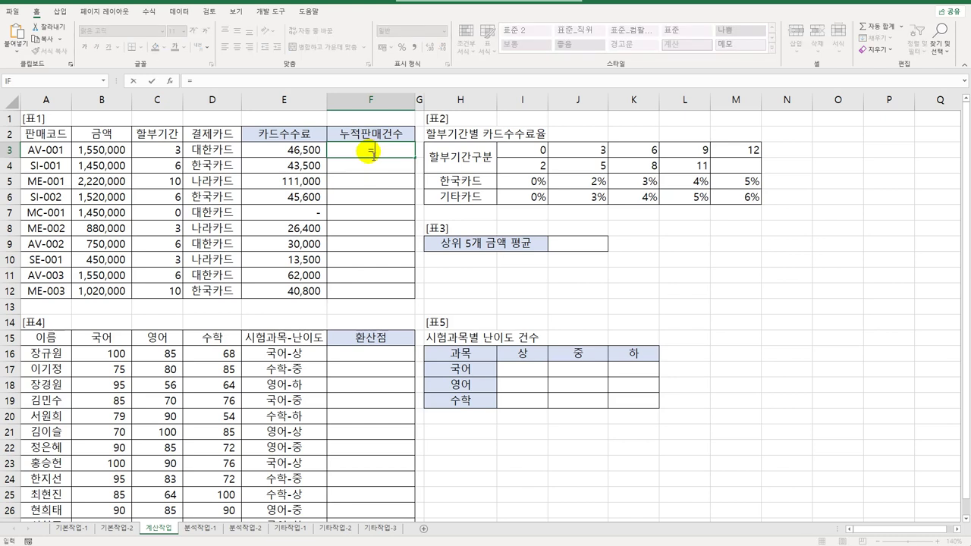
{"action": "type", "text": "ifs"}
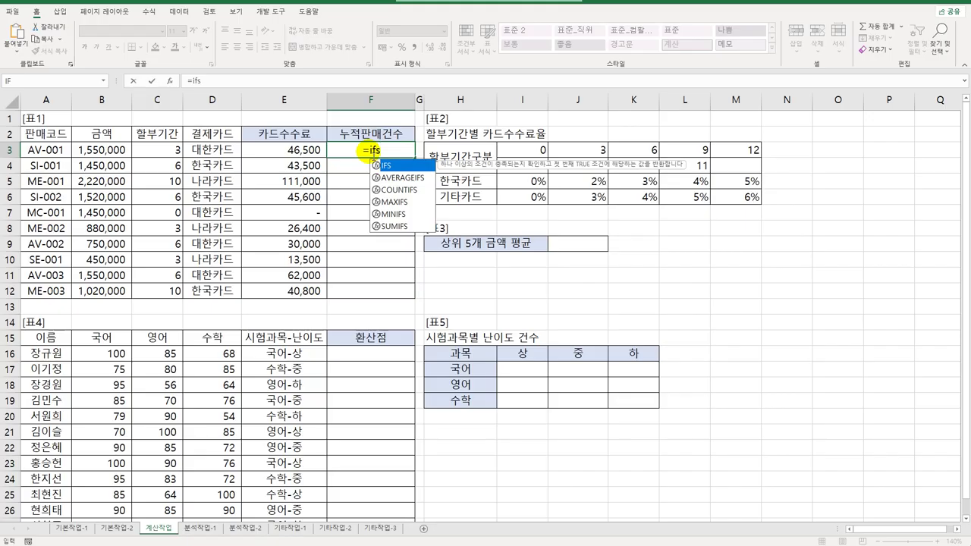
{"action": "key", "text": "Tab"}
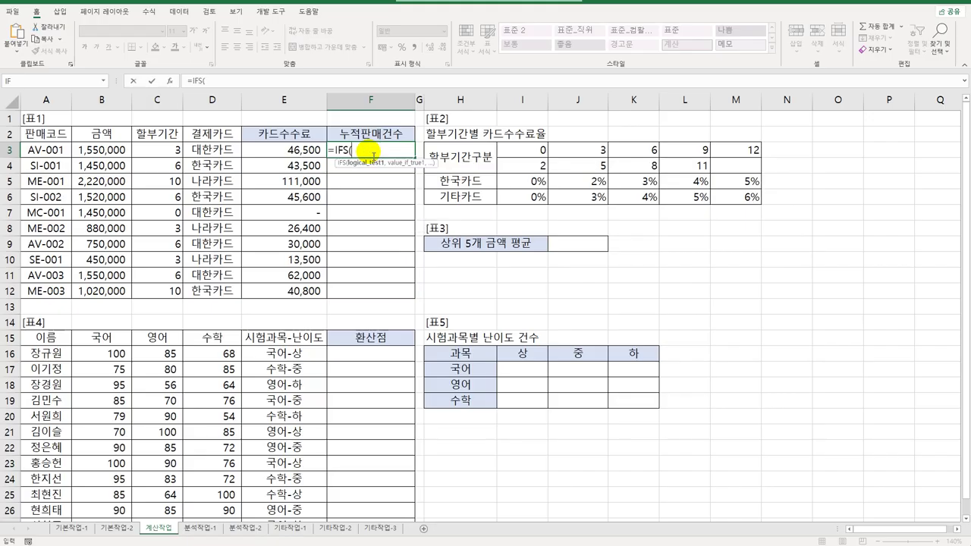
{"action": "type", "text": "left("}
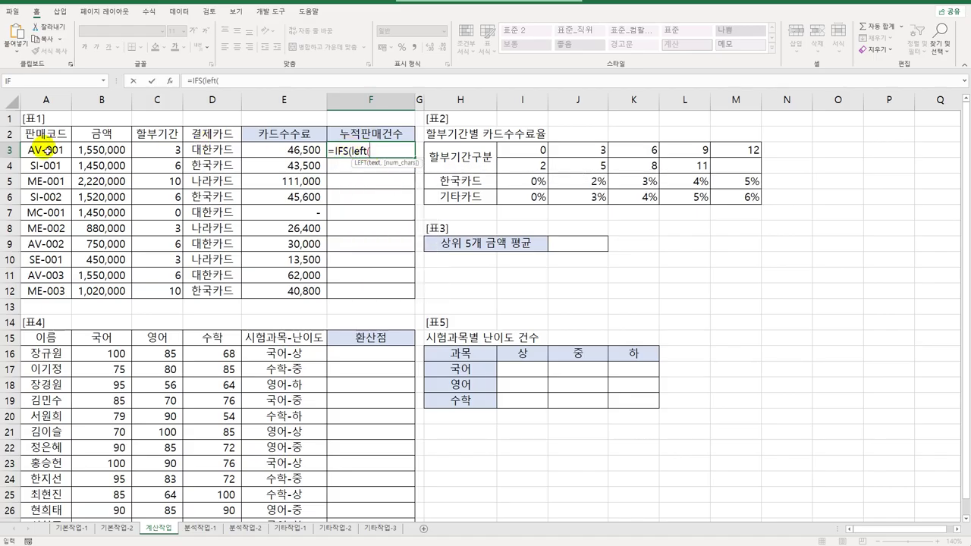
{"action": "left_click", "coordinate": [50, 151]}
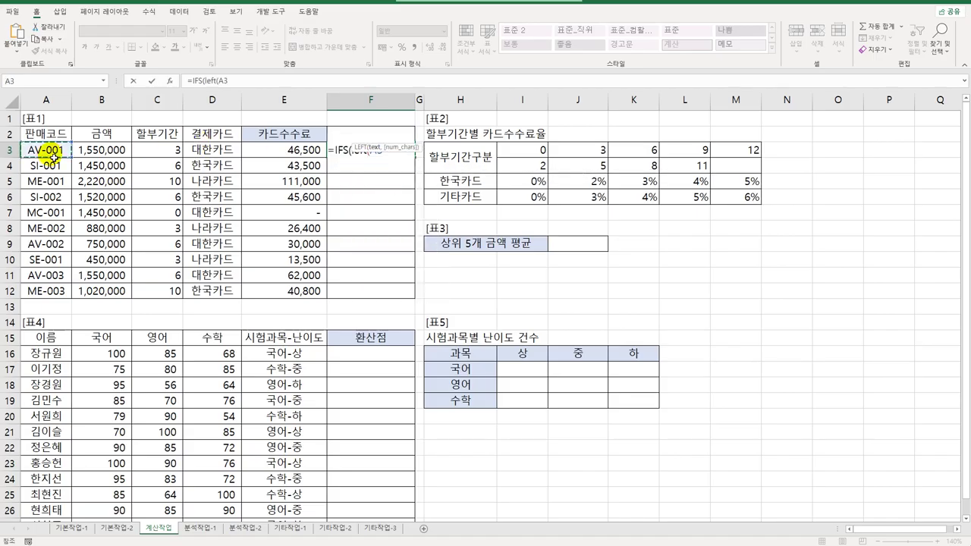
{"action": "type", "text": ",1)="}
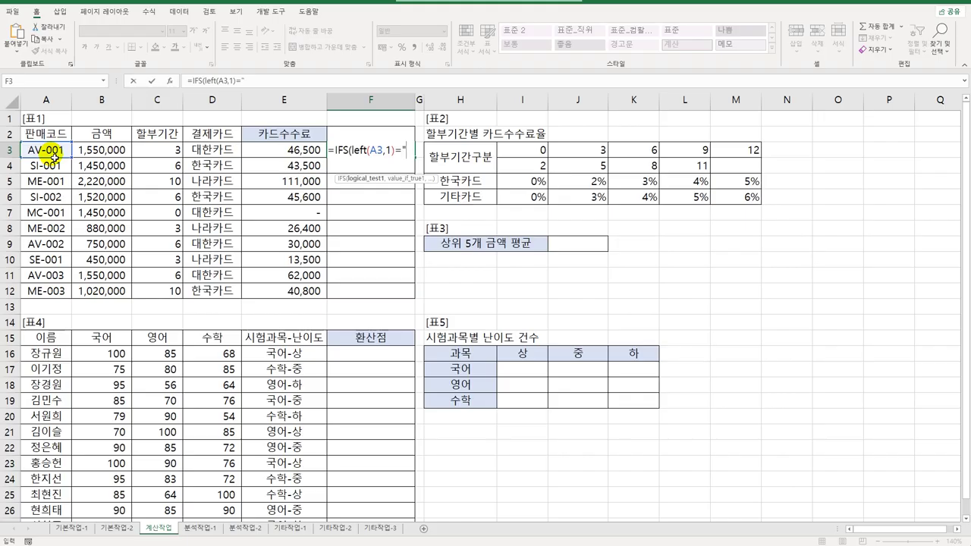
{"action": "type", "text": "\"A\","}
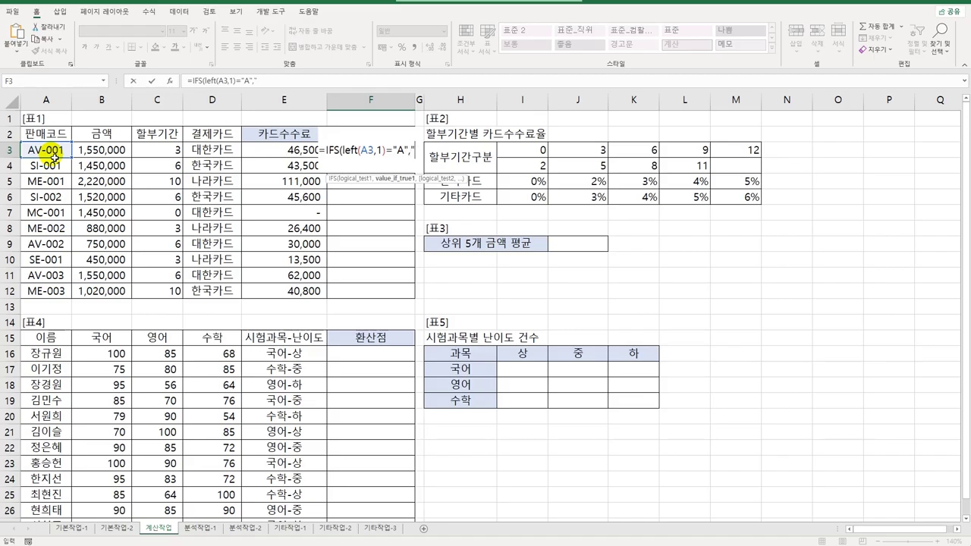
{"action": "type", "text": "앱"}
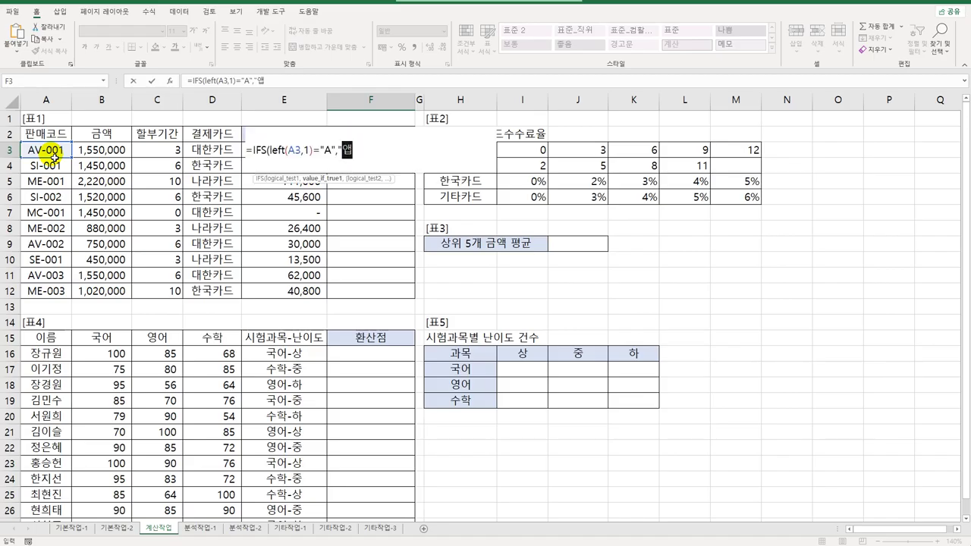
{"action": "type", "text": "주무("}
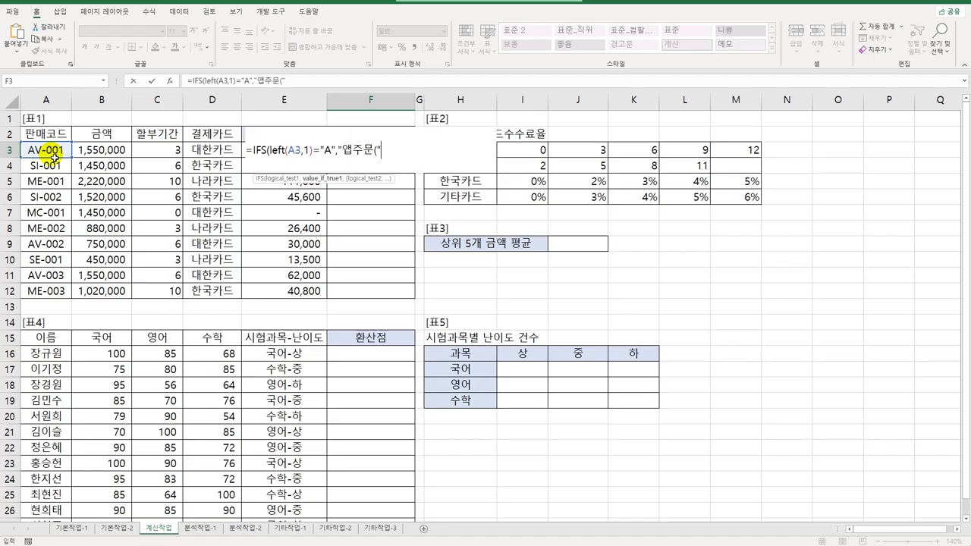
{"action": "type", "text": "\","}
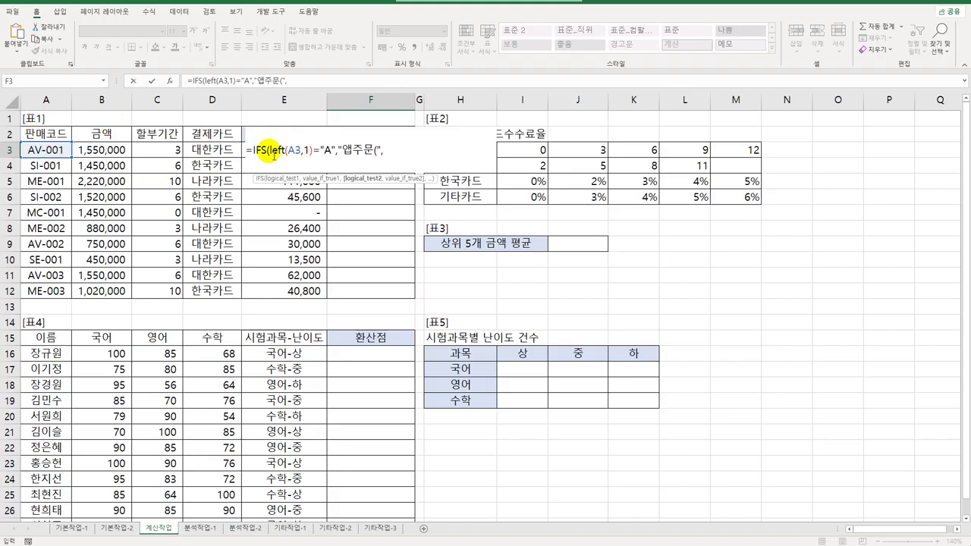
- Duplicate the first condition pair in F3's IFS formula and adapt the copy to return "매장주문(" for "S"
{"action": "left_click_drag", "start_coordinate": [273, 155], "coordinate": [391, 156]}
{"action": "key", "text": "ctrl+c"}
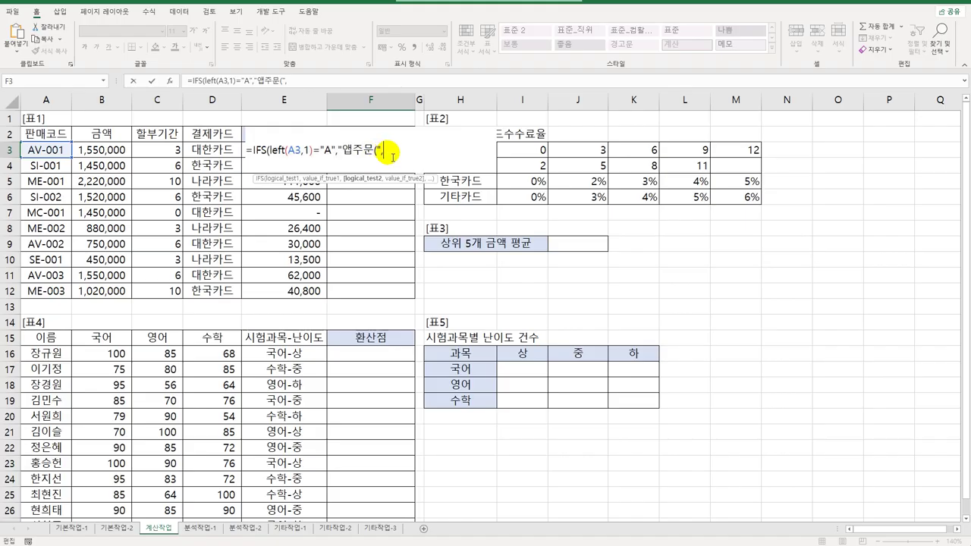
{"action": "key", "text": "End"}
{"action": "key", "text": "ctrl+v"}
{"action": "double_click", "coordinate": [391, 150]}
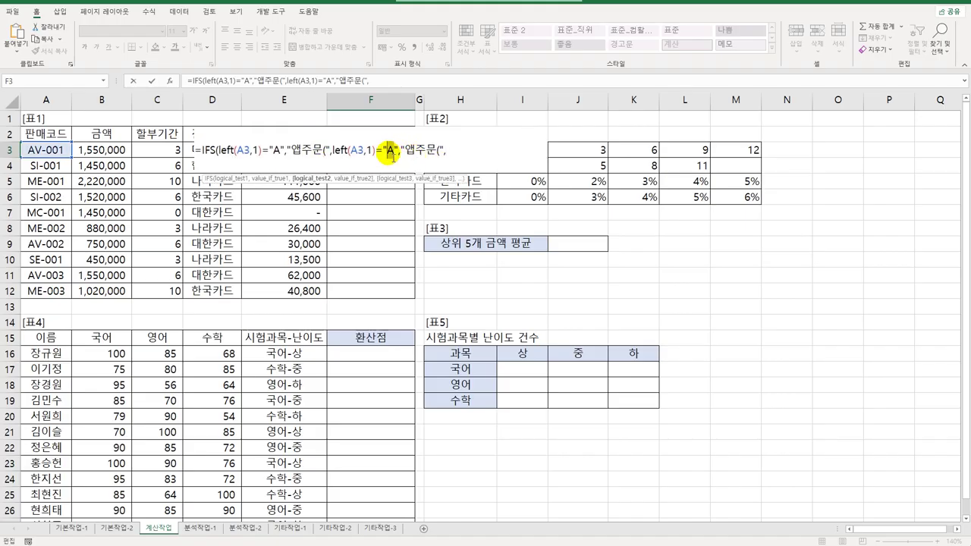
{"action": "double_click", "coordinate": [388, 152]}
{"action": "type", "text": "ㄴ"}
{"action": "key", "text": "BackSpace"}
{"action": "type", "text": "S"}
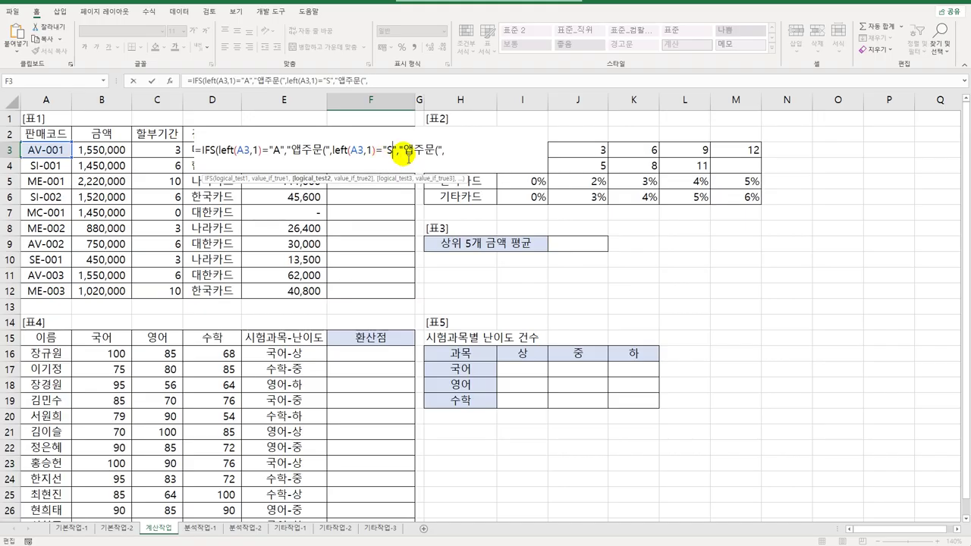
{"action": "left_click_drag", "start_coordinate": [402, 154], "coordinate": [413, 156]}
{"action": "type", "text": "a"}
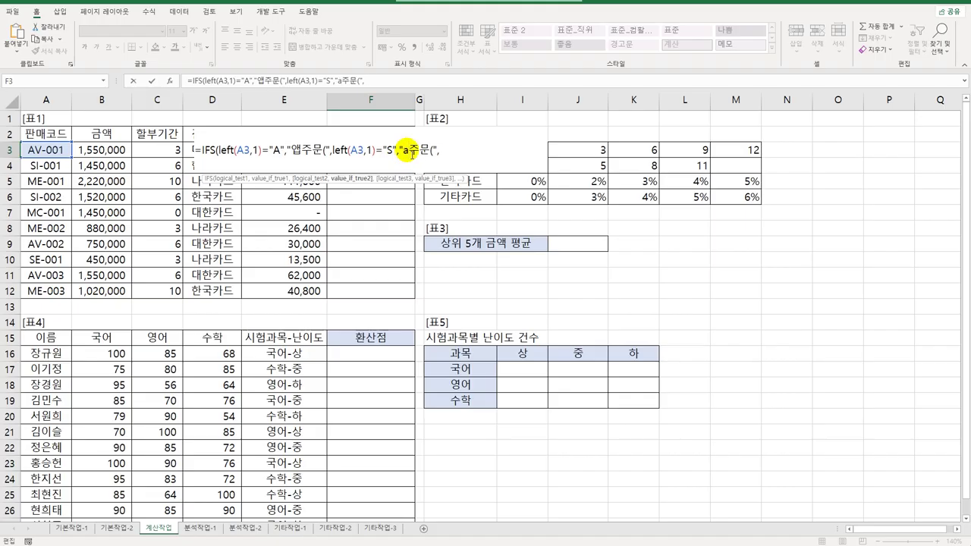
{"action": "key", "text": "BackSpace"}
{"action": "type", "text": "매장"}
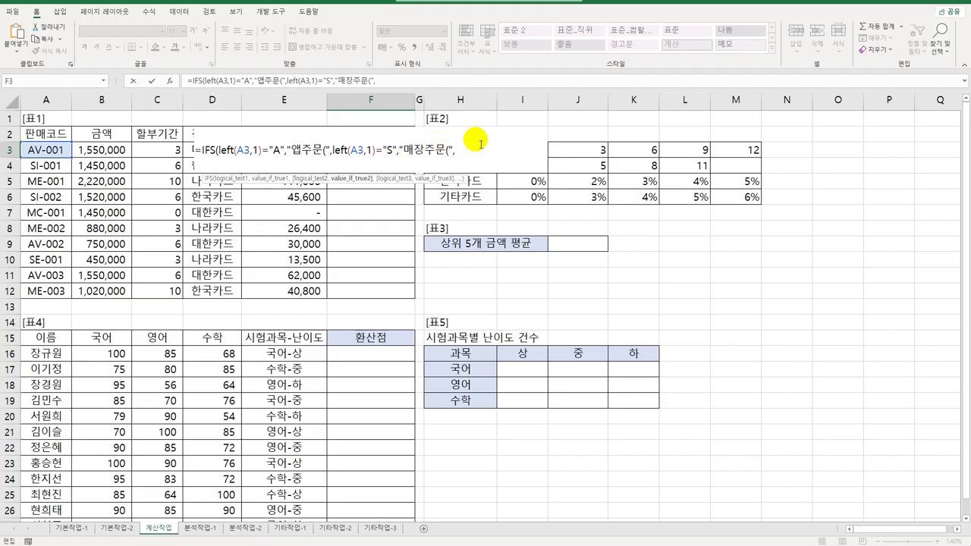
- Add a third copied condition pair to F3's IFS formula that returns "상담원(" for "M"
{"action": "left_click", "coordinate": [458, 154]}
{"action": "key", "text": "ctrl+v"}
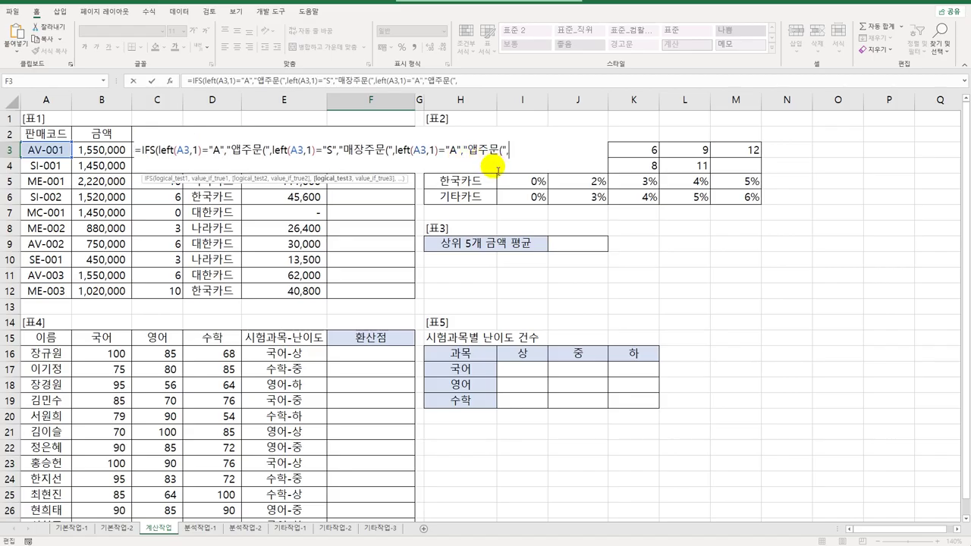
{"action": "double_click", "coordinate": [454, 153]}
{"action": "type", "text": "M"}
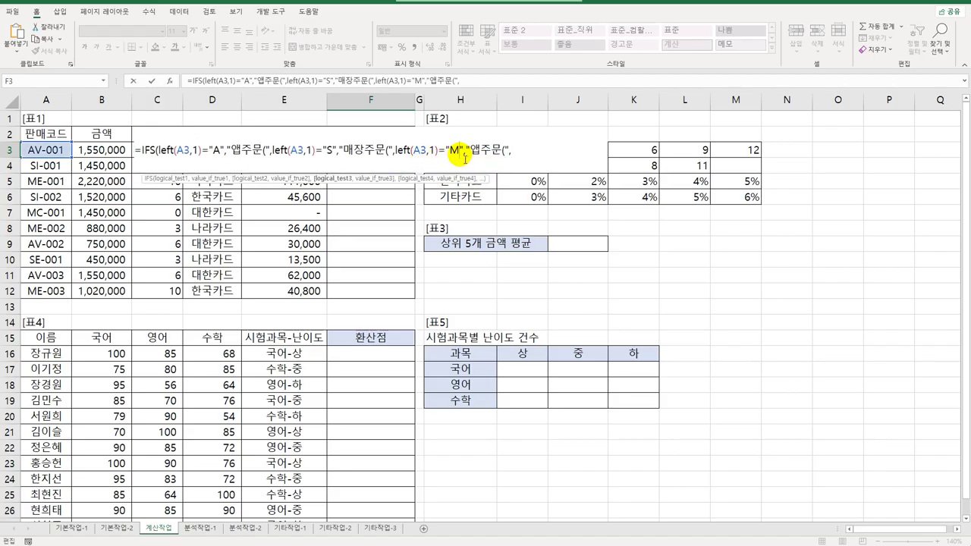
{"action": "left_click_drag", "start_coordinate": [471, 156], "coordinate": [481, 162]}
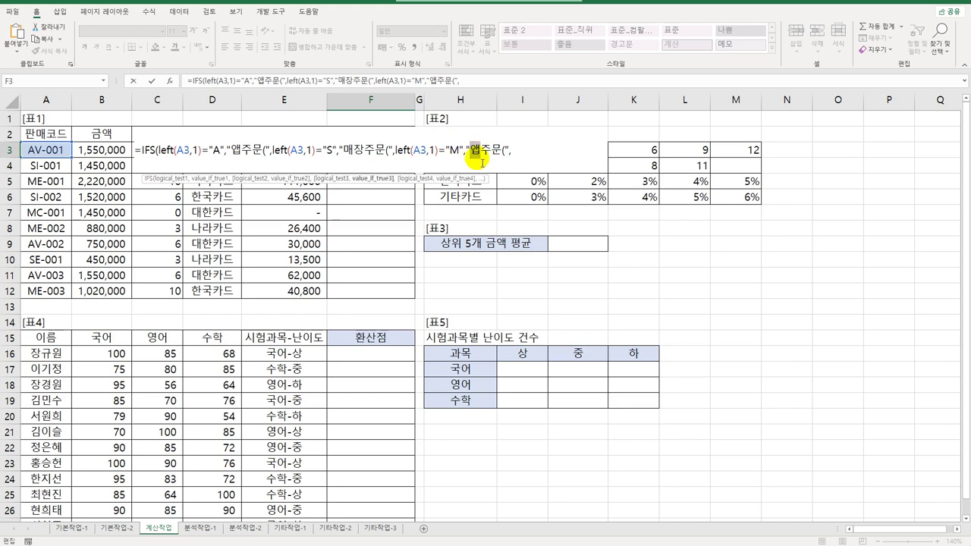
{"action": "type", "text": "상담원"}
{"action": "key", "text": "Delete"}
{"action": "key", "text": "Delete"}
{"action": "key", "text": "End"}
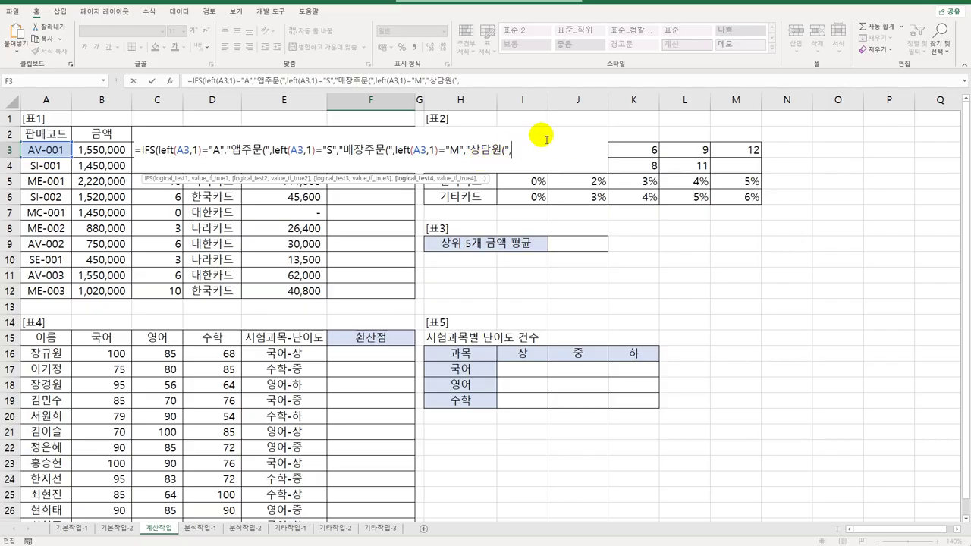
- Remove the trailing comma, complete the IFS formula in F3 and copy it down to F12
{"action": "key", "text": "BackSpace"}
{"action": "key", "text": "Return"}
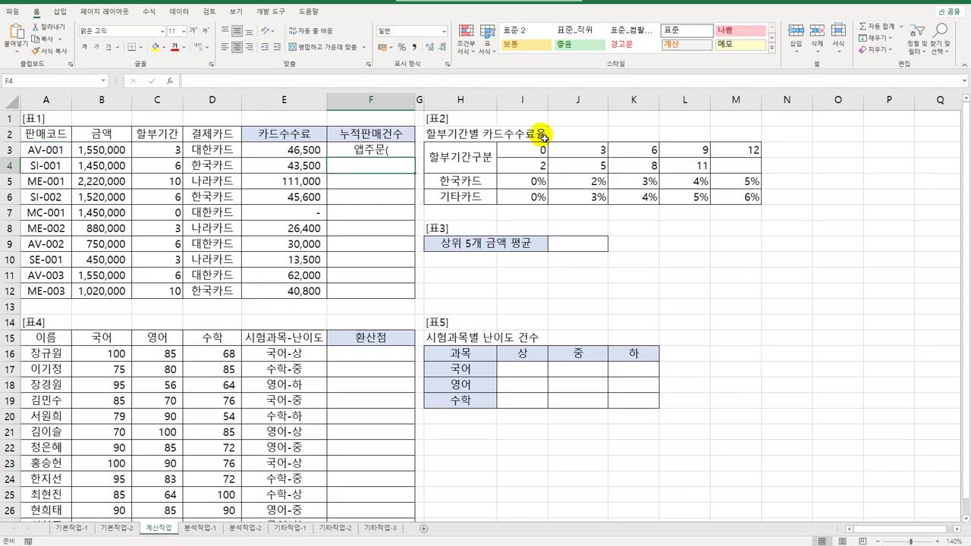
{"action": "left_click", "coordinate": [387, 151]}
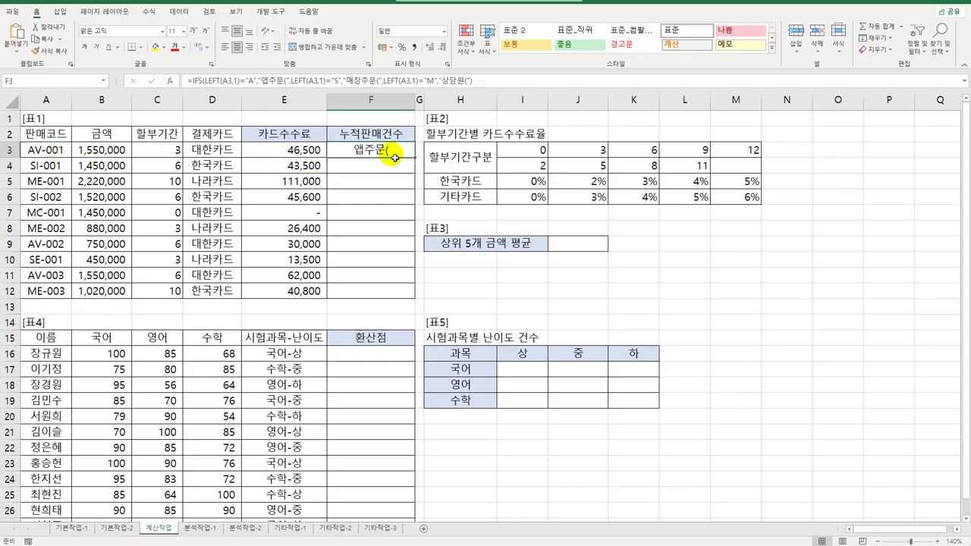
{"action": "left_click_drag", "start_coordinate": [416, 161], "coordinate": [397, 297]}
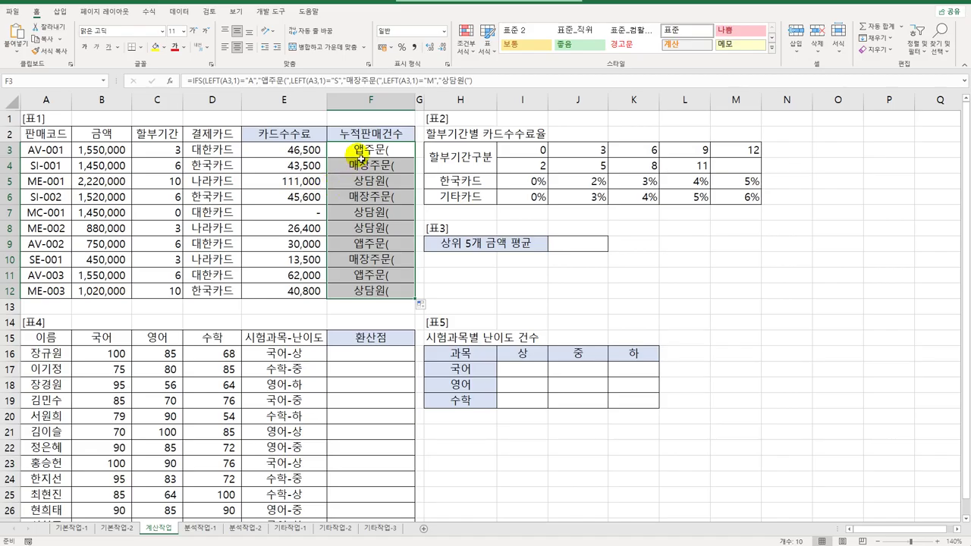
- Reopen F3's IFS formula and append a COUNTIF function to its end with the & operator
{"action": "double_click", "coordinate": [361, 154]}
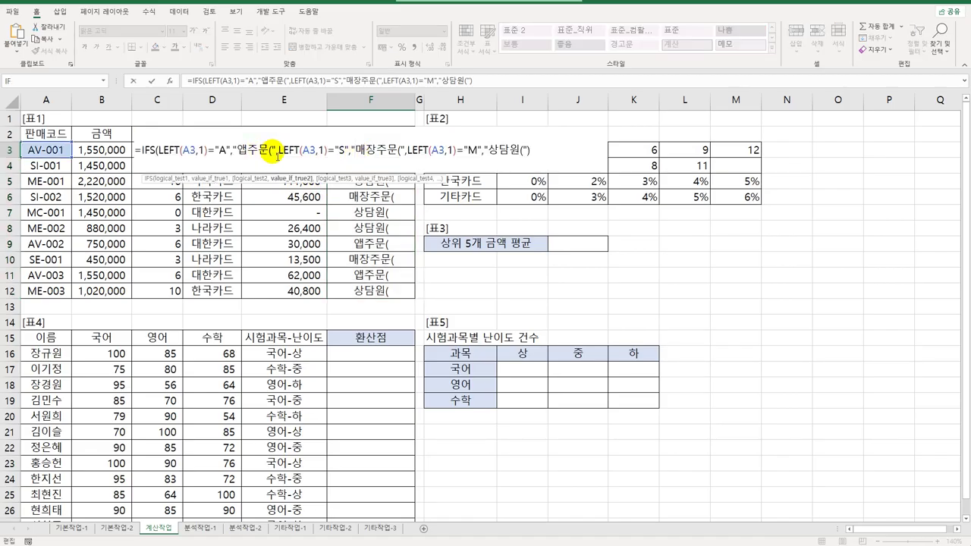
{"action": "left_click", "coordinate": [280, 155]}
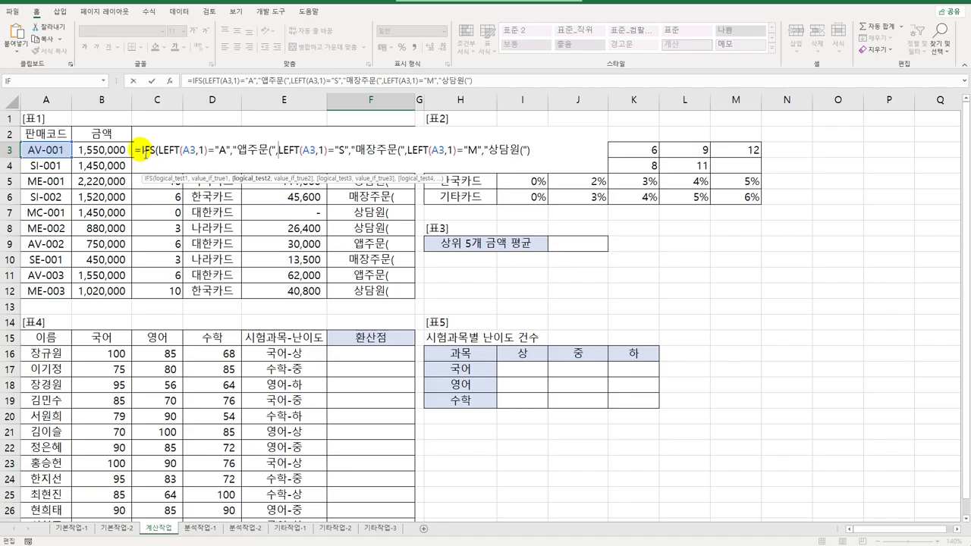
{"action": "left_click_drag", "start_coordinate": [142, 152], "coordinate": [160, 156]}
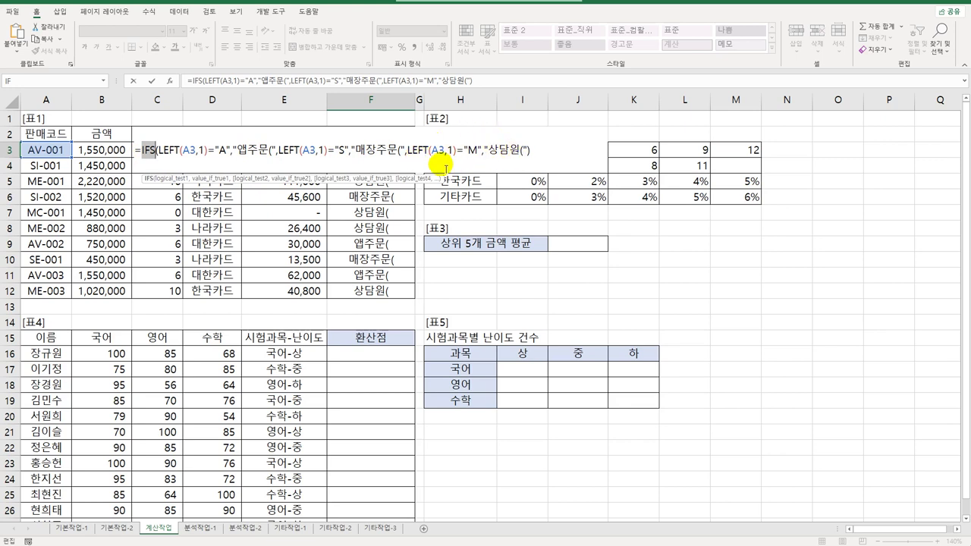
{"action": "left_click", "coordinate": [550, 151]}
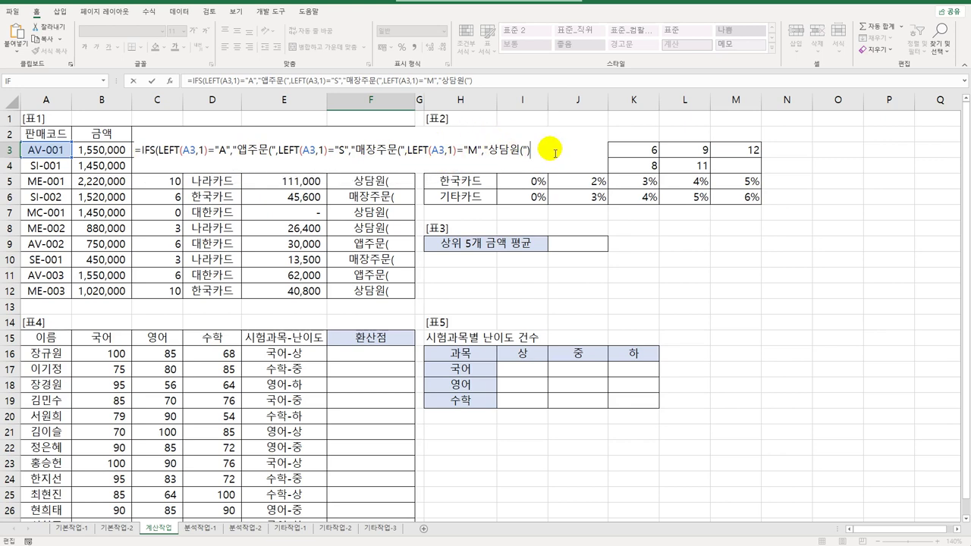
{"action": "type", "text": "&"}
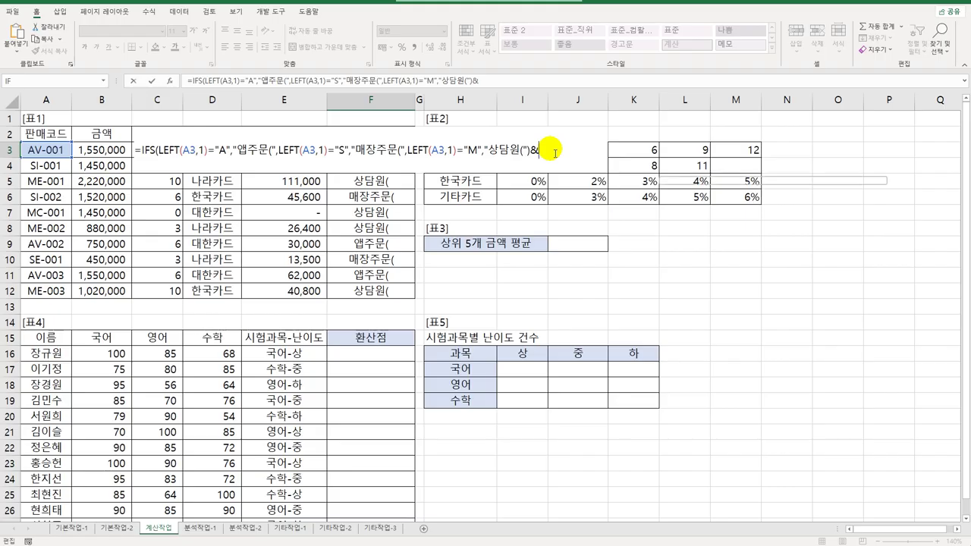
{"action": "type", "text": "coun"}
{"action": "key", "text": "Down"}
{"action": "key", "text": "Down"}
{"action": "key", "text": "Down"}
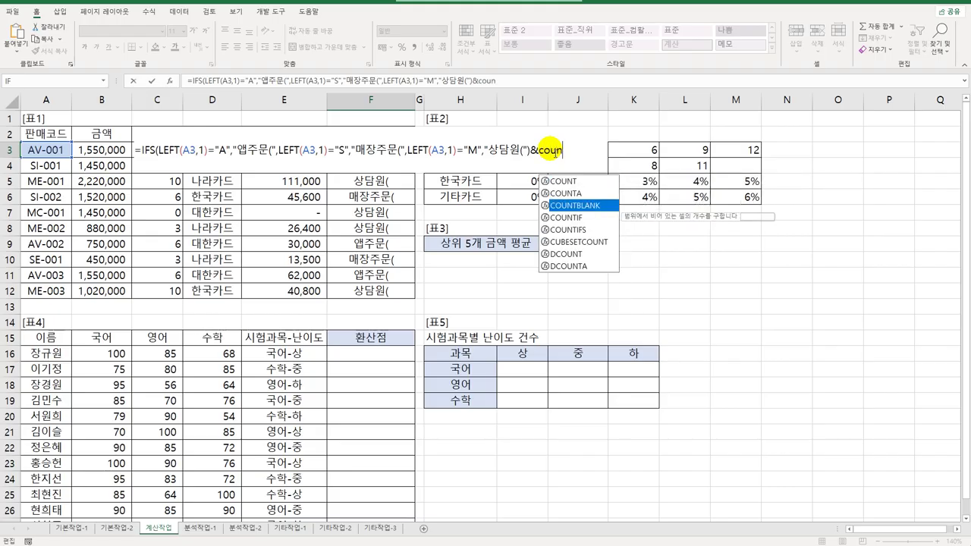
{"action": "key", "text": "Tab"}
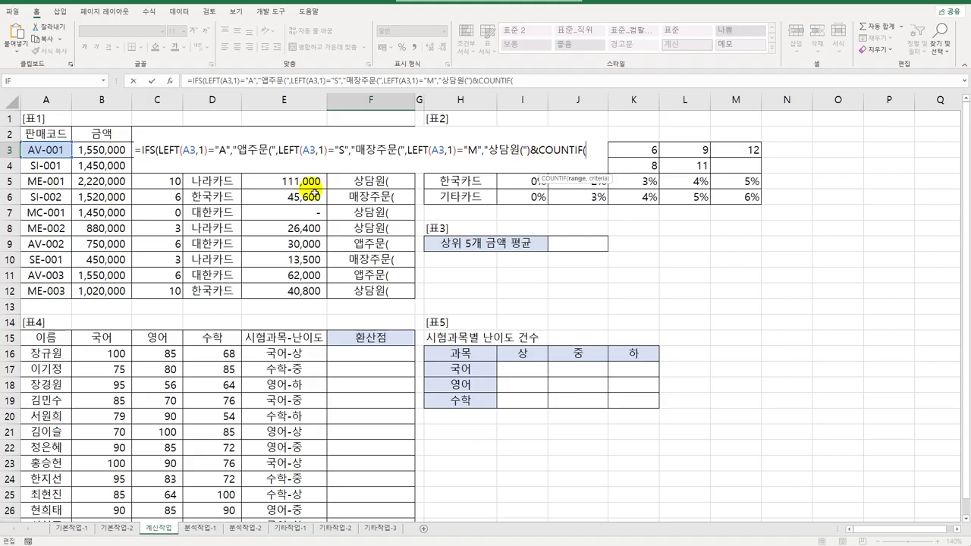
- Fill F3's COUNTIF with the absolute range $A$3:$A$12 and the criteria LEFT(A3,1), and close the function
{"action": "left_click_drag", "start_coordinate": [34, 149], "coordinate": [32, 290]}
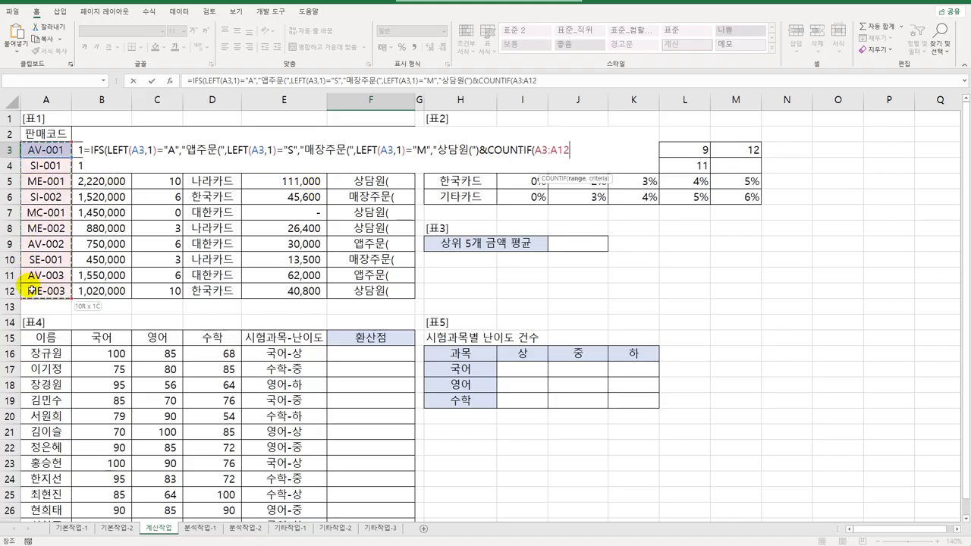
{"action": "key", "text": "F4"}
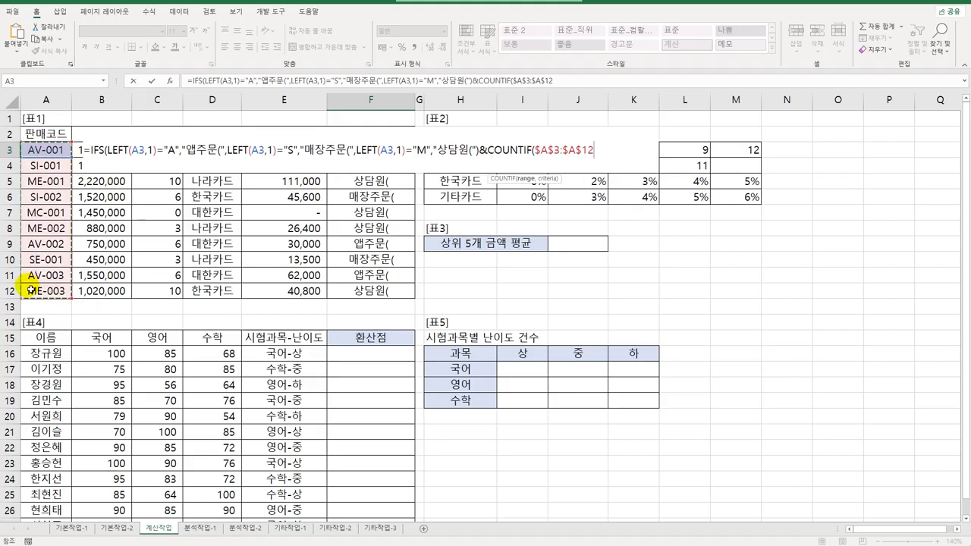
{"action": "type", "text": ","}
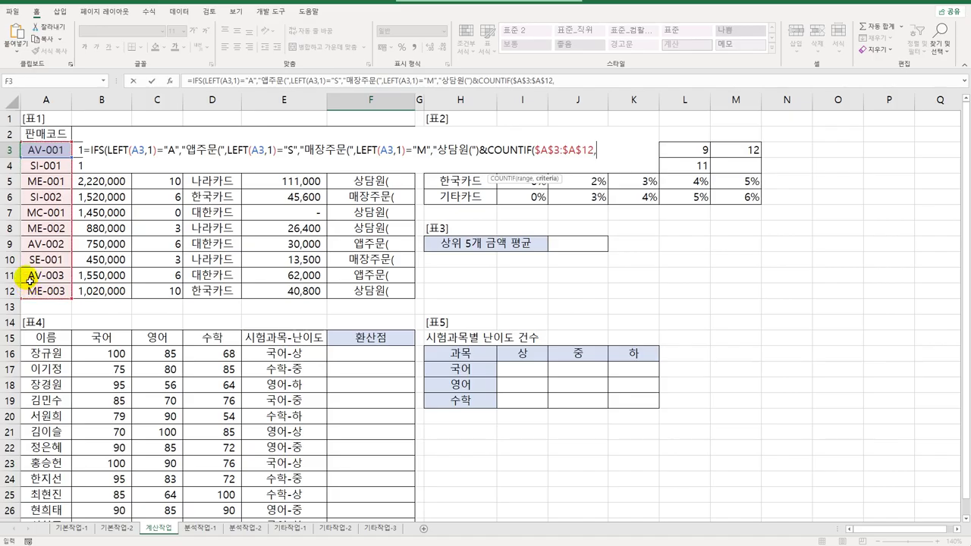
{"action": "type", "text": "left("}
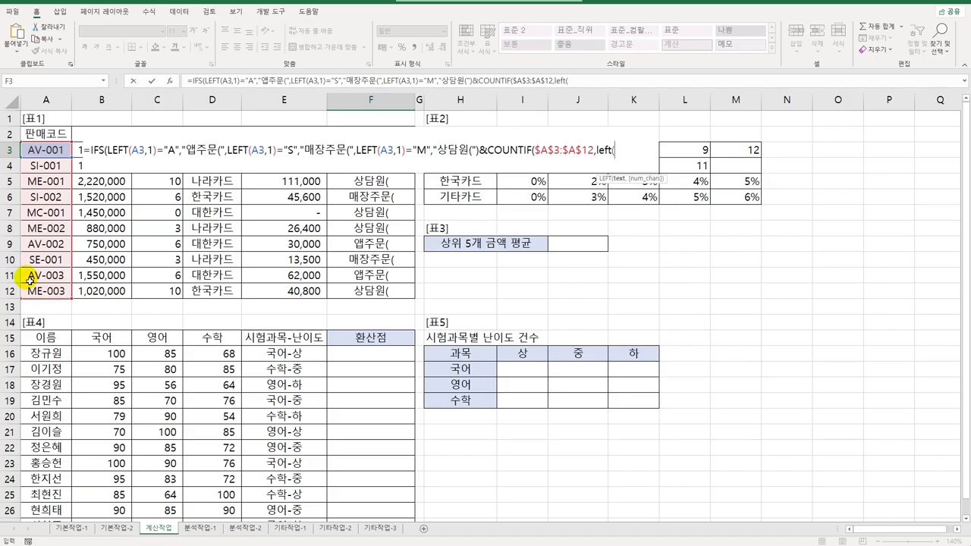
{"action": "left_click", "coordinate": [44, 150]}
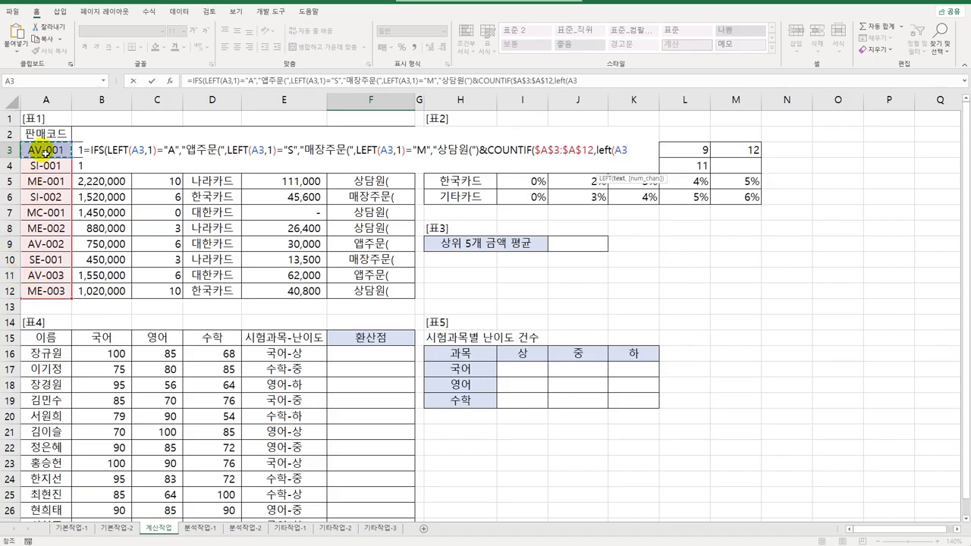
{"action": "type", "text": ",1)"}
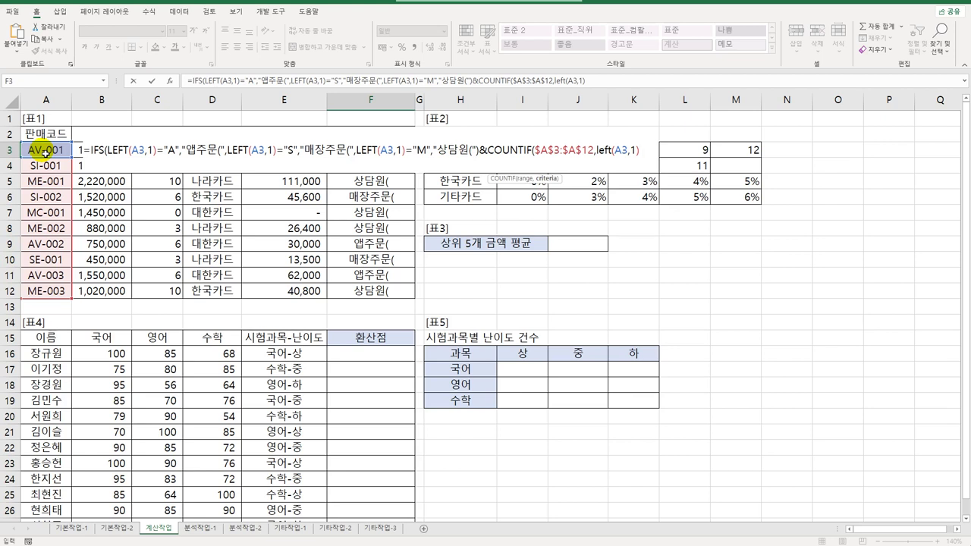
{"action": "type", "text": ")"}
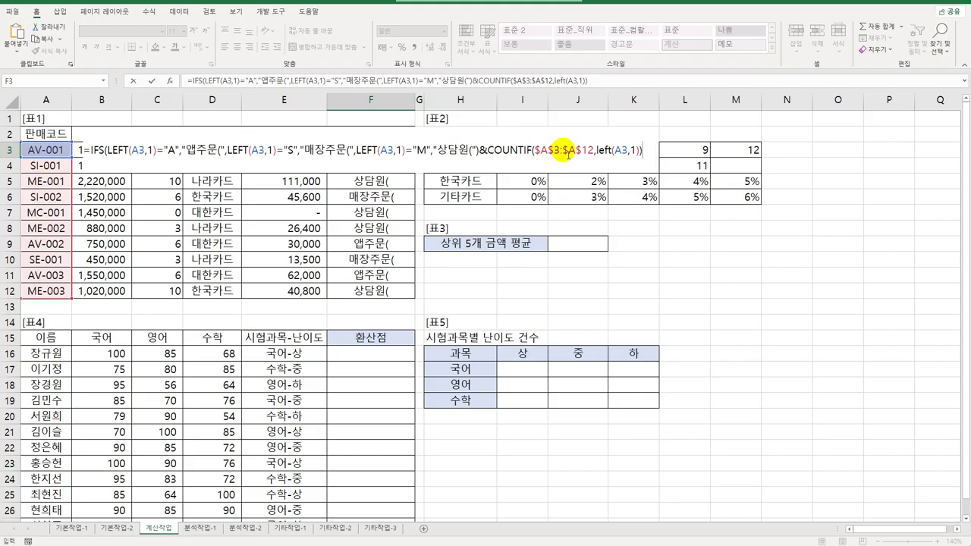
- Change the COUNTIF range in F3 to the expanding range $A$3:A3 for a cumulative count
{"action": "left_click_drag", "start_coordinate": [562, 152], "coordinate": [597, 151]}
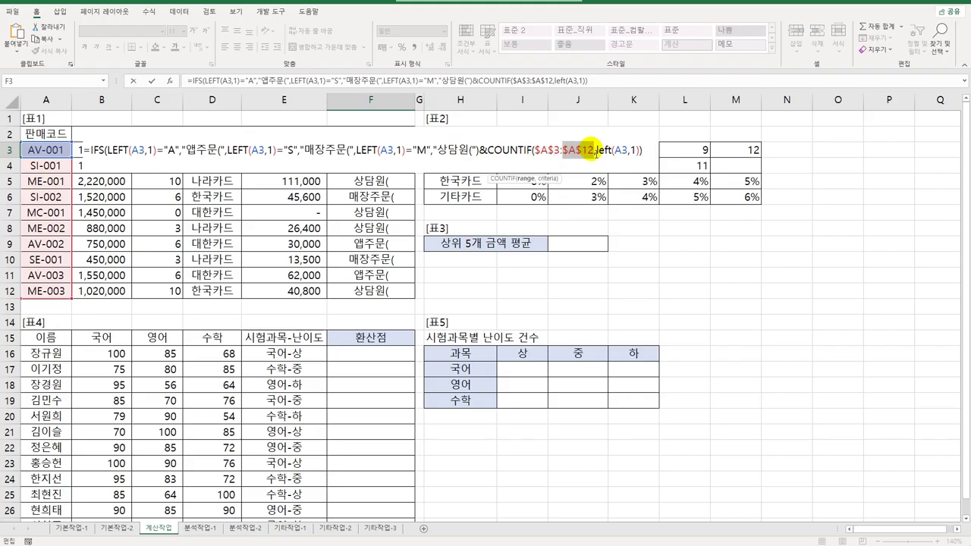
{"action": "key", "text": "BackSpace"}
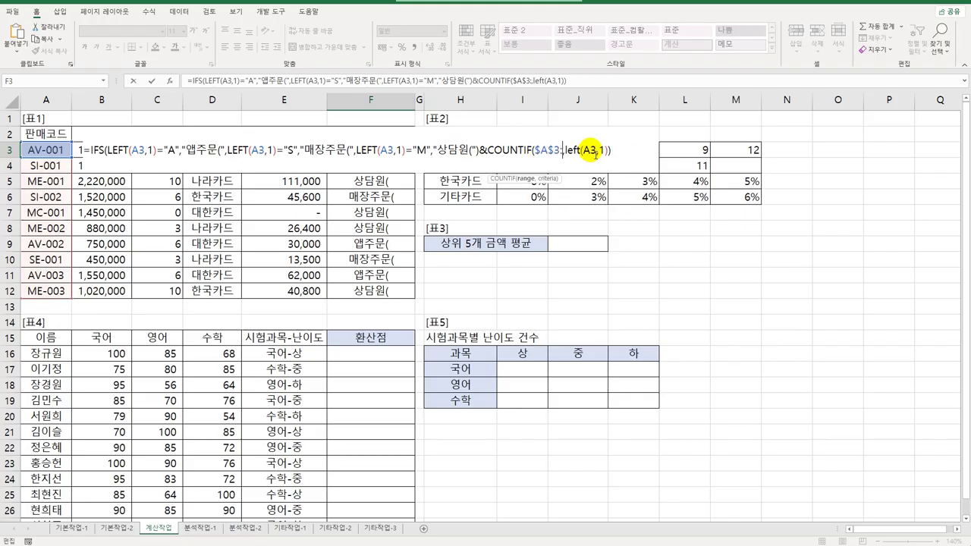
{"action": "left_click", "coordinate": [47, 151]}
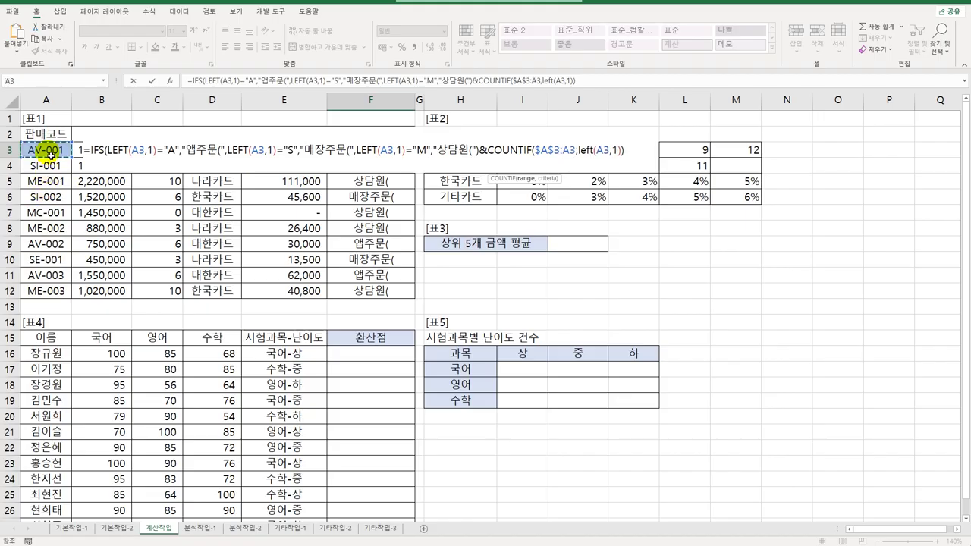
{"action": "left_click", "coordinate": [561, 151]}
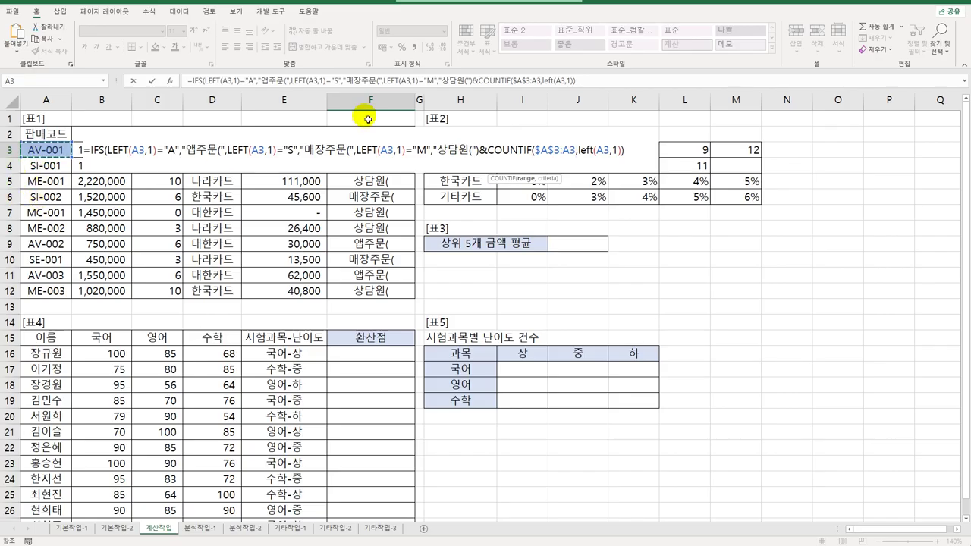
{"action": "left_click_drag", "start_coordinate": [562, 151], "coordinate": [576, 151]}
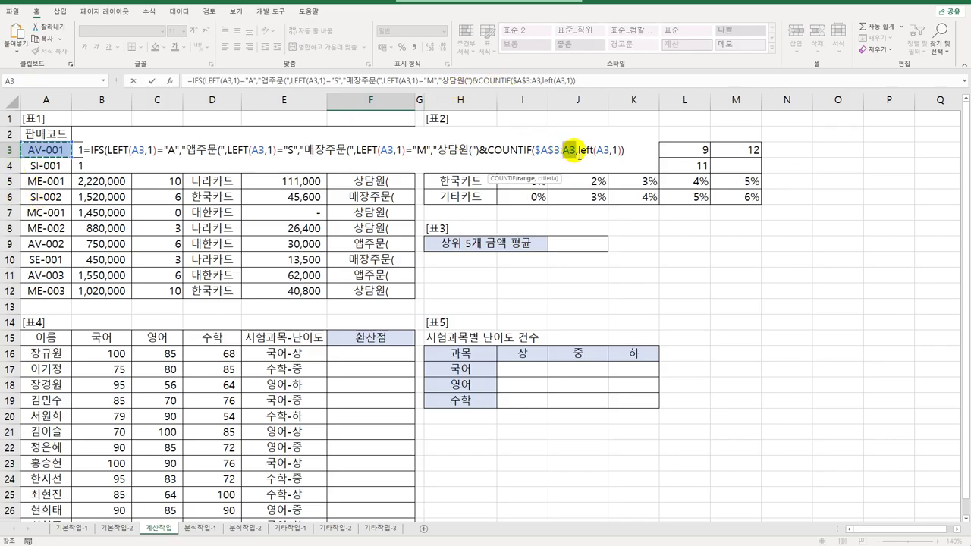
{"action": "key", "text": "F2"}
- Append the wildcard &"*" to the LEFT(A3,1) criteria inside F3's COUNTIF
{"action": "left_click", "coordinate": [639, 156]}
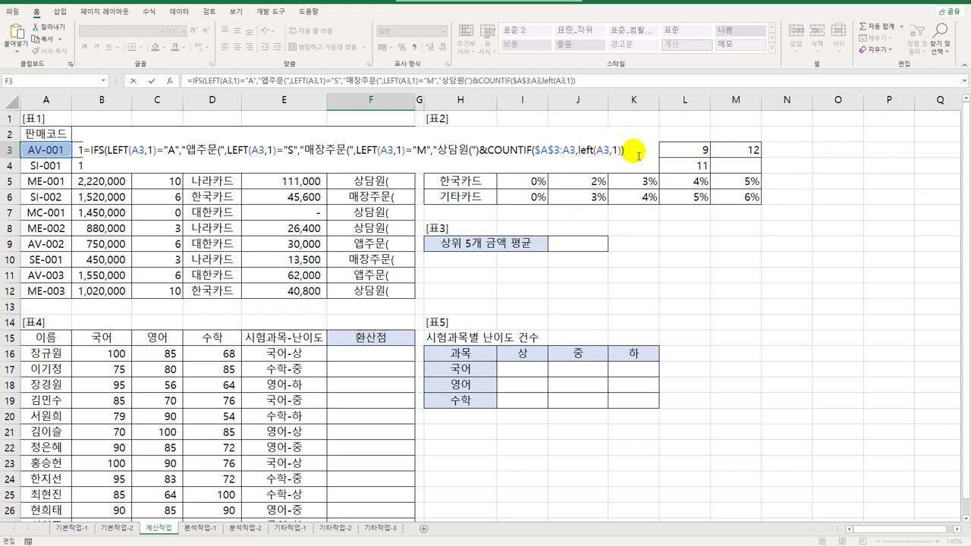
{"action": "left_click", "coordinate": [621, 152]}
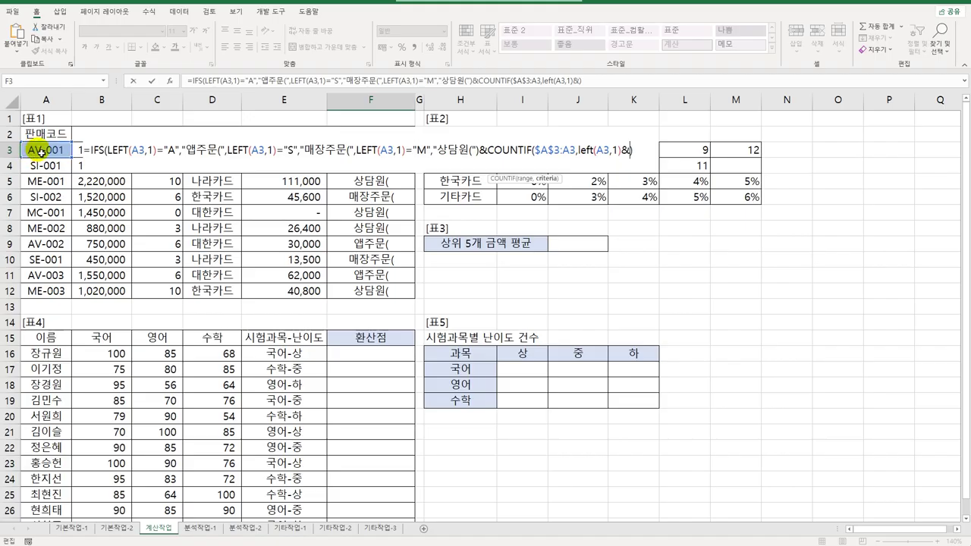
{"action": "type", "text": "\"*\""}
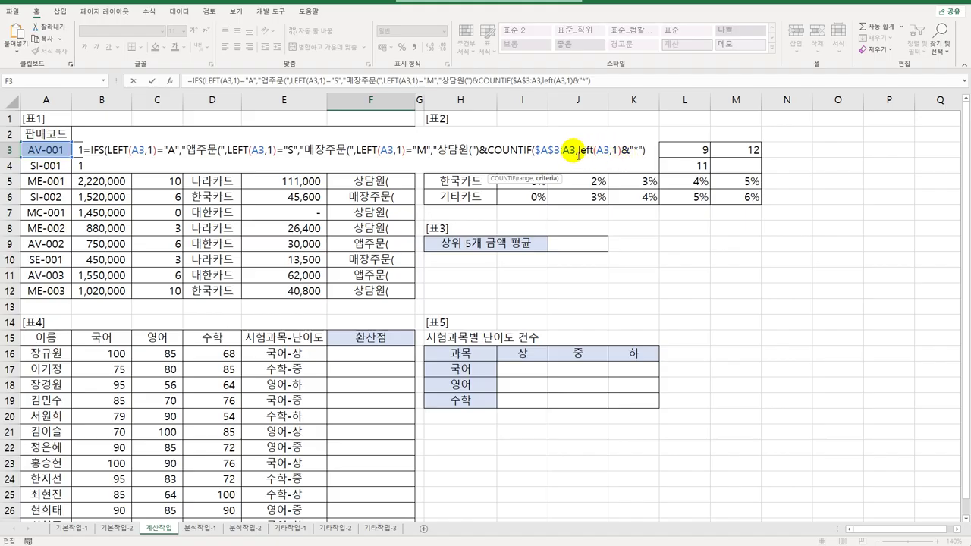
{"action": "left_click_drag", "start_coordinate": [579, 154], "coordinate": [659, 150]}
{"action": "left_click", "coordinate": [656, 155]}
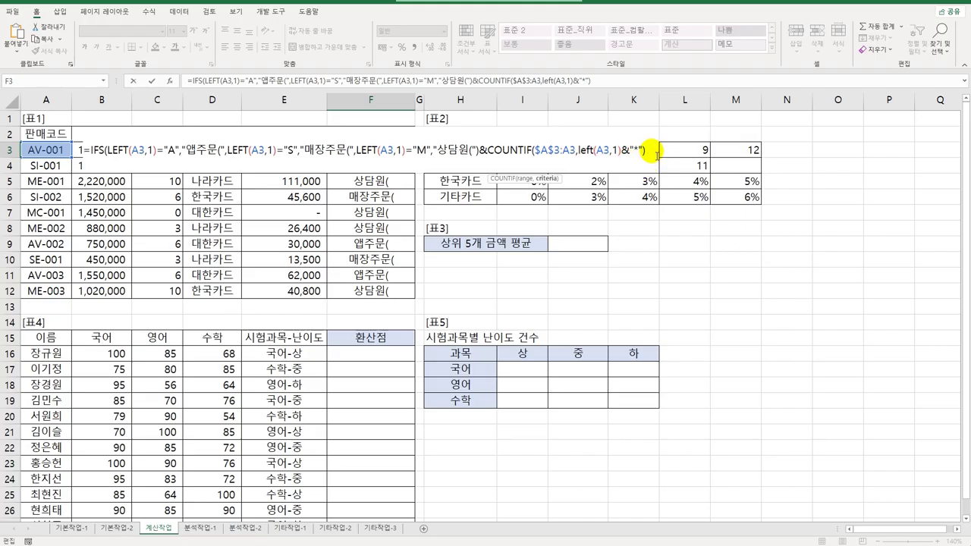
- Join a closing ")" text to the end of F3's formula, enter it and copy it down to F12
{"action": "type", "text": "&"}
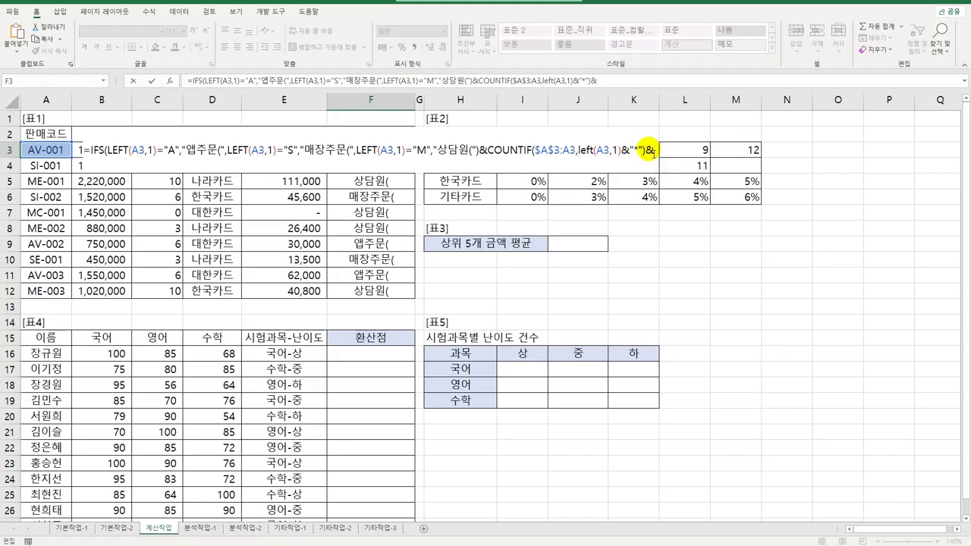
{"action": "type", "text": "\")\""}
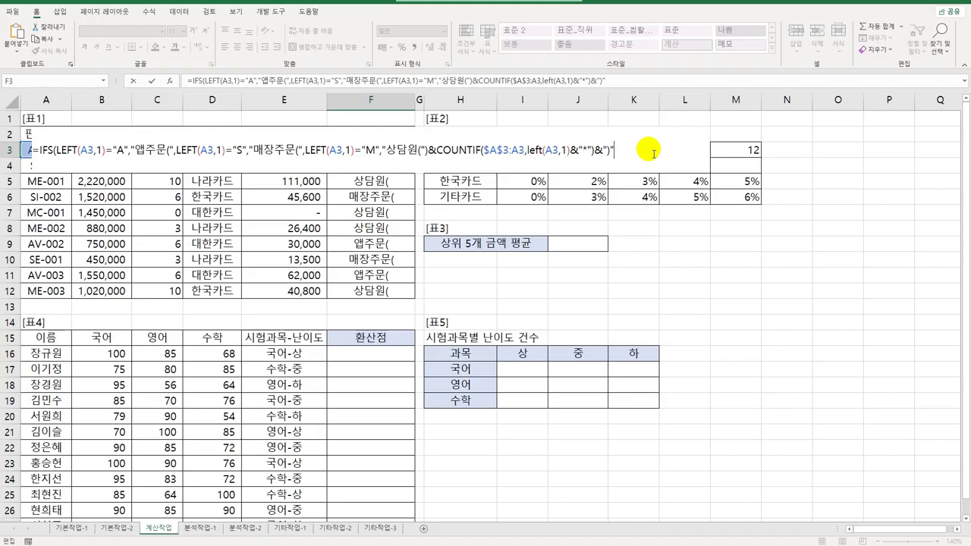
{"action": "key", "text": "ctrl+Return"}
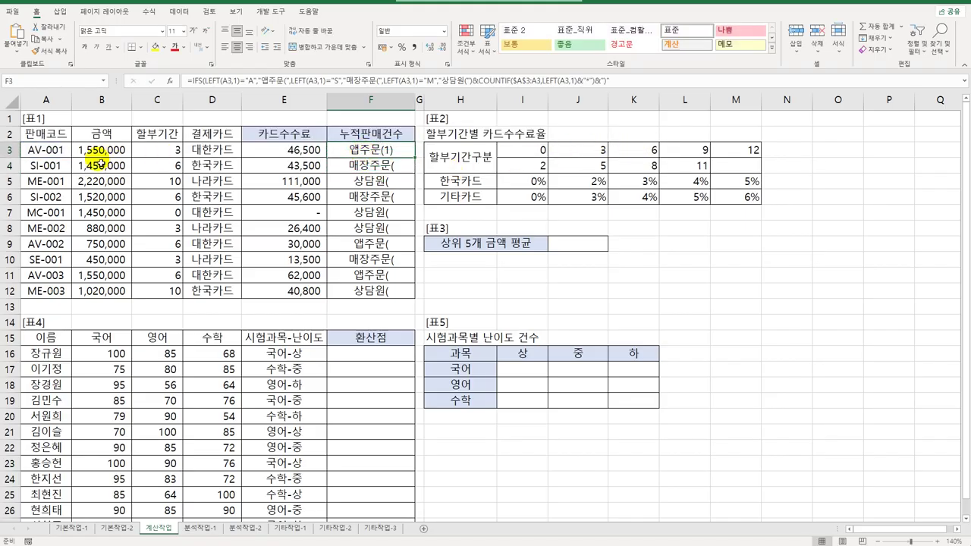
{"action": "left_click_drag", "start_coordinate": [419, 161], "coordinate": [410, 305]}
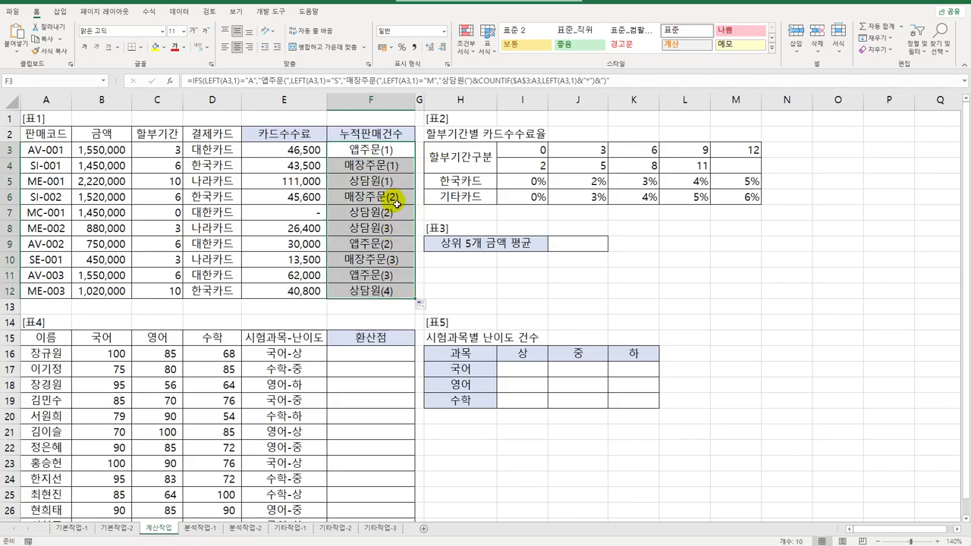
- Review the cumulative counts in the 누적판매건수 column and the COUNTIF range and criteria in F3's formula
{"action": "left_click_drag", "start_coordinate": [392, 199], "coordinate": [391, 226]}
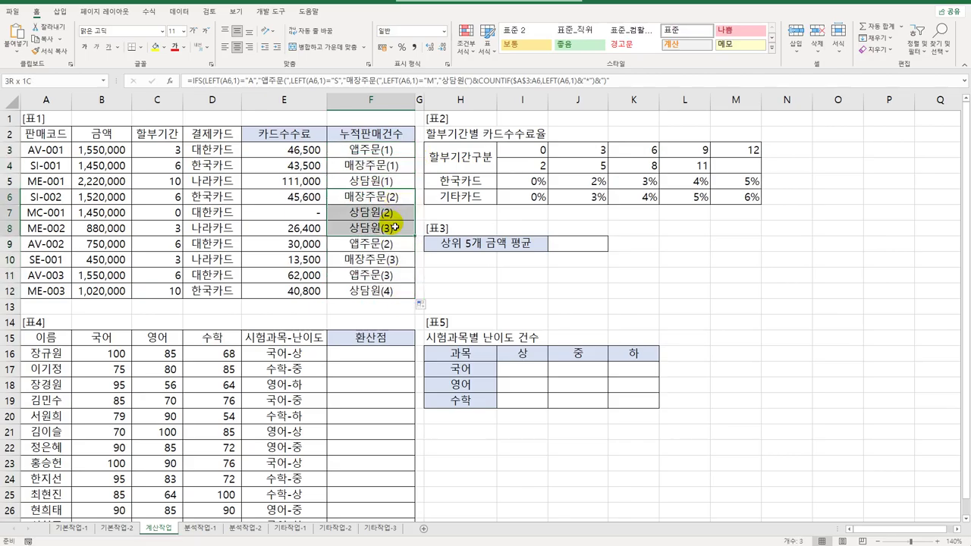
{"action": "left_click", "coordinate": [394, 293]}
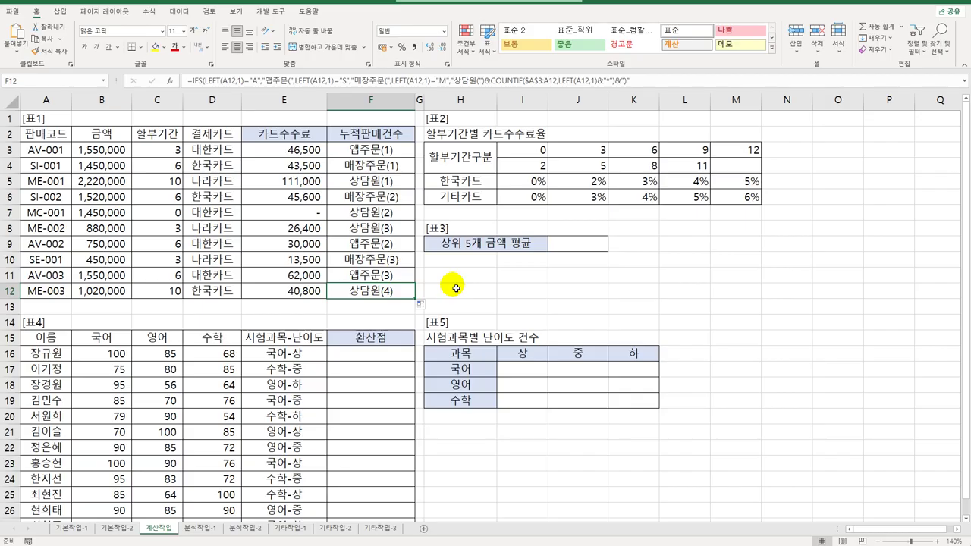
{"action": "double_click", "coordinate": [404, 152]}
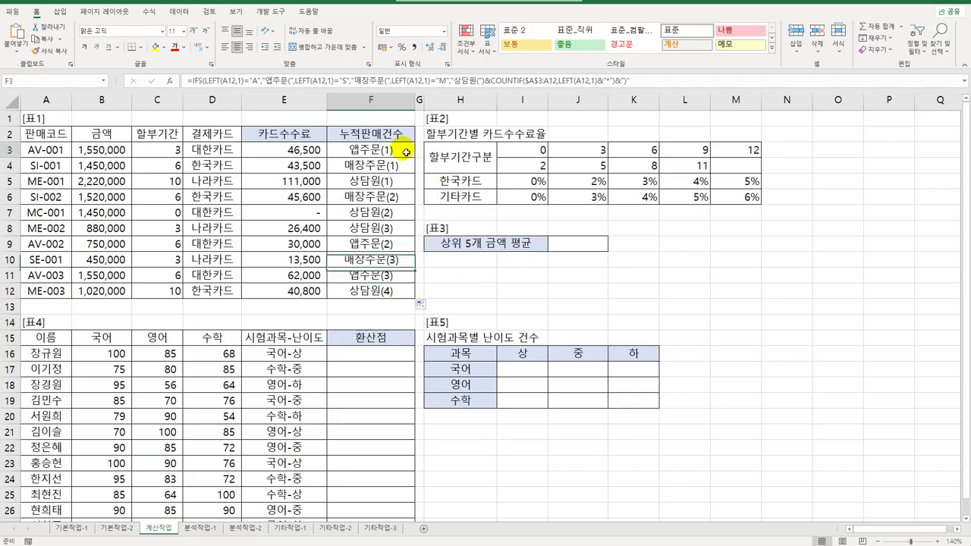
{"action": "left_click_drag", "start_coordinate": [566, 155], "coordinate": [641, 158]}
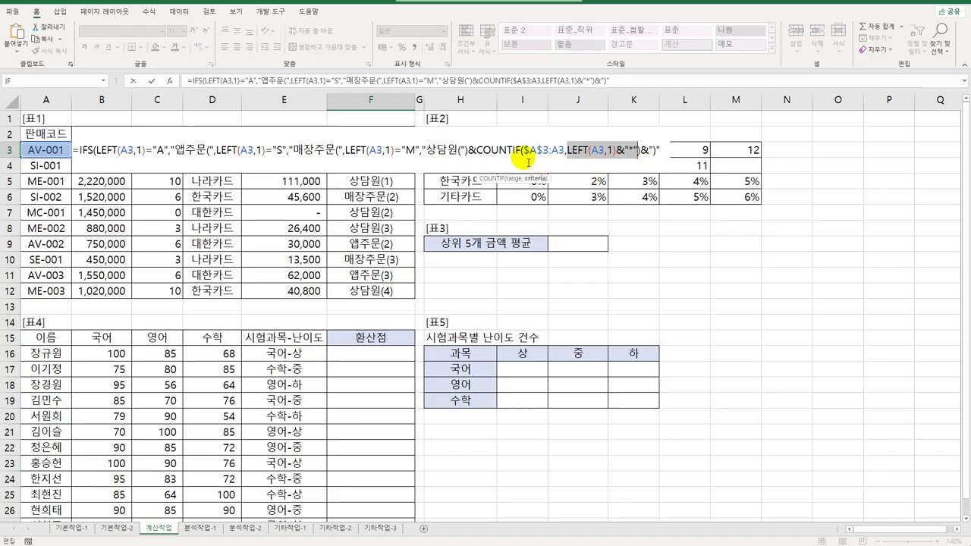
{"action": "left_click_drag", "start_coordinate": [523, 156], "coordinate": [567, 155]}
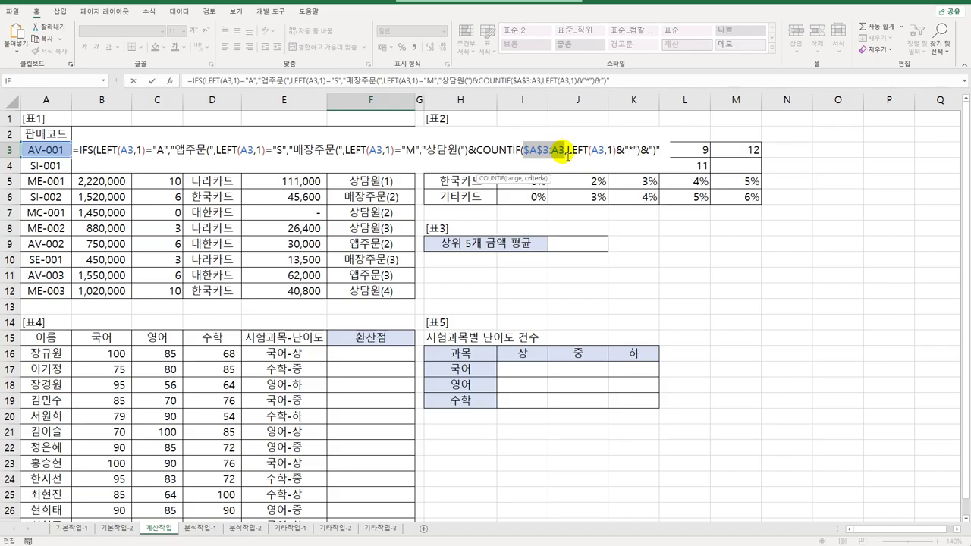
{"action": "left_click", "coordinate": [546, 155]}
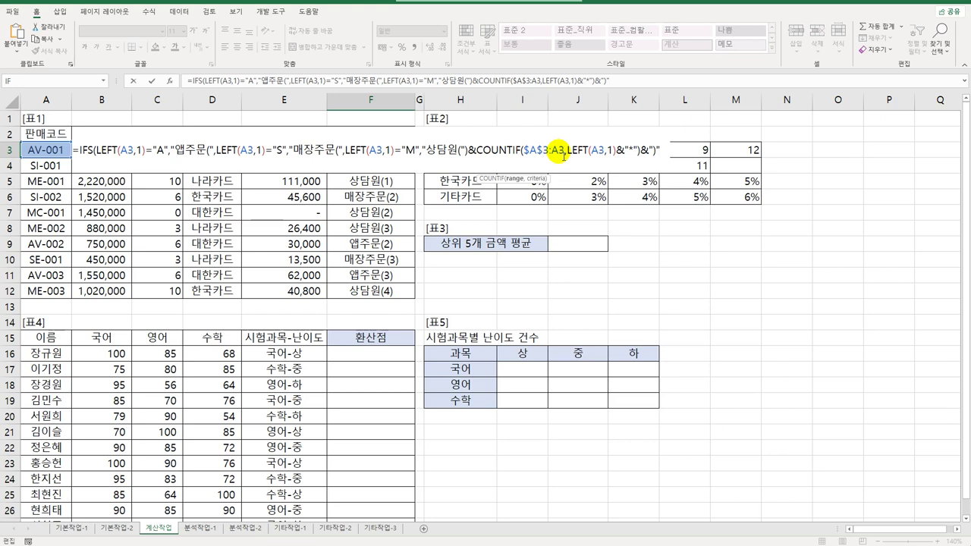
{"action": "key", "text": "ctrl+Return"}
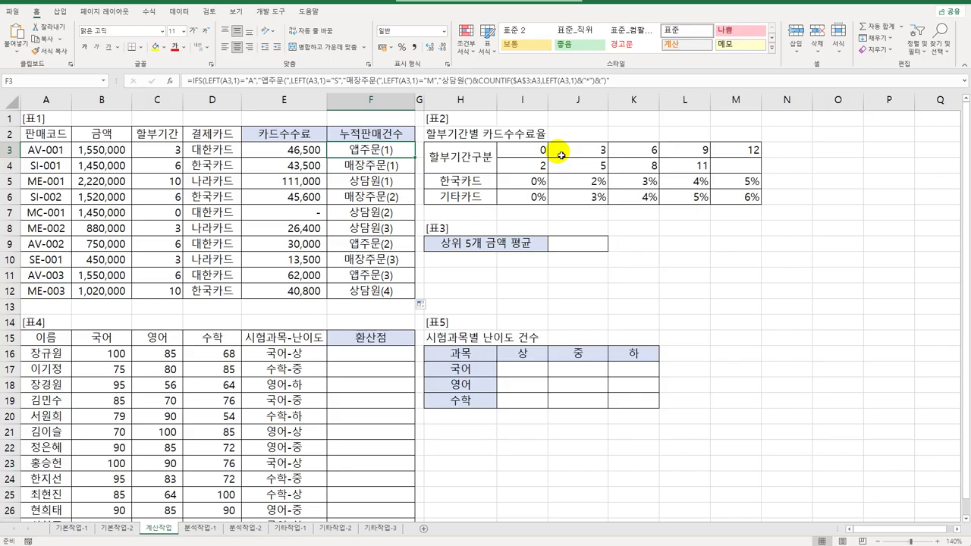
- Enter the array formula =AVERAGE(LARGE(B3:B12,{1,2,3,4,5})) in J9 for 표3's 상위 5개 금액 평균
{"action": "left_click", "coordinate": [576, 244]}
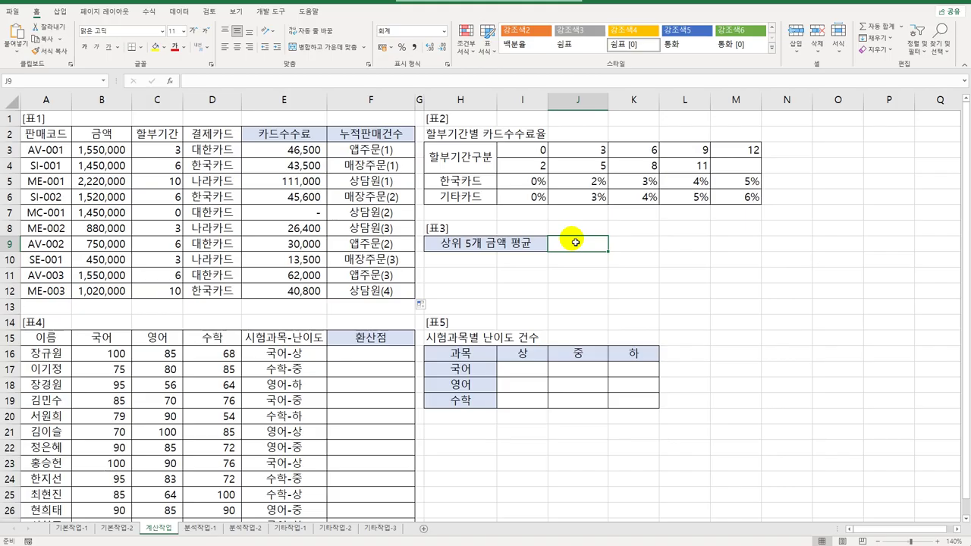
{"action": "type", "text": "="}
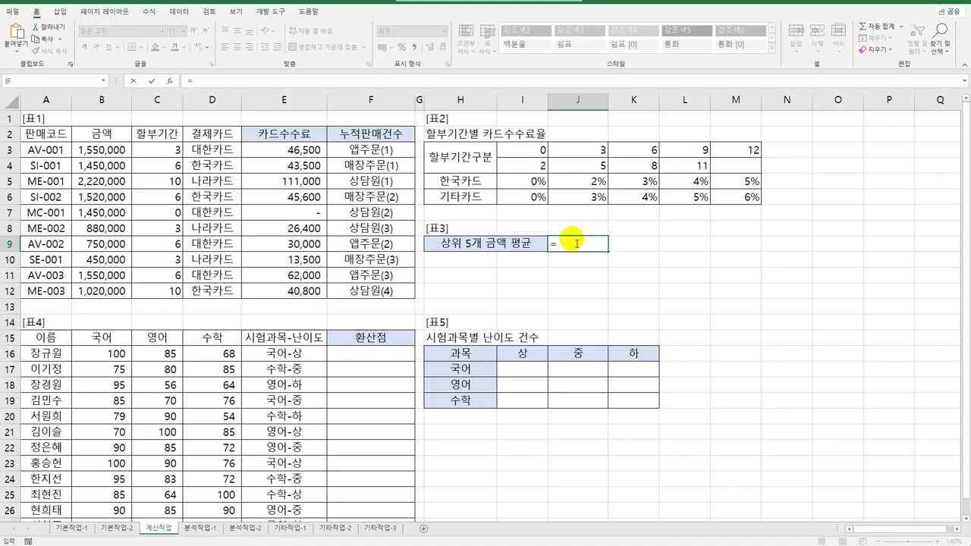
{"action": "type", "text": "AVERAGE("}
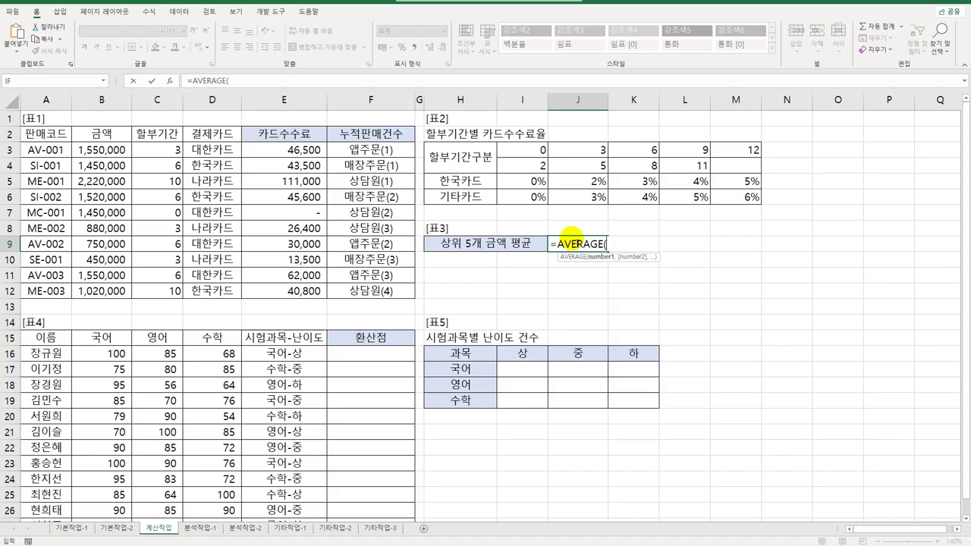
{"action": "type", "text": "lar"}
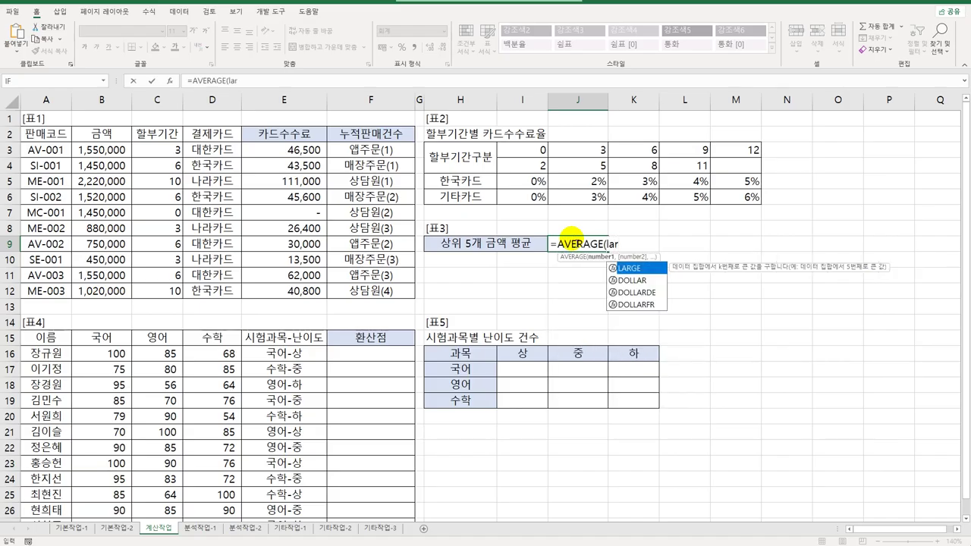
{"action": "key", "text": "Tab"}
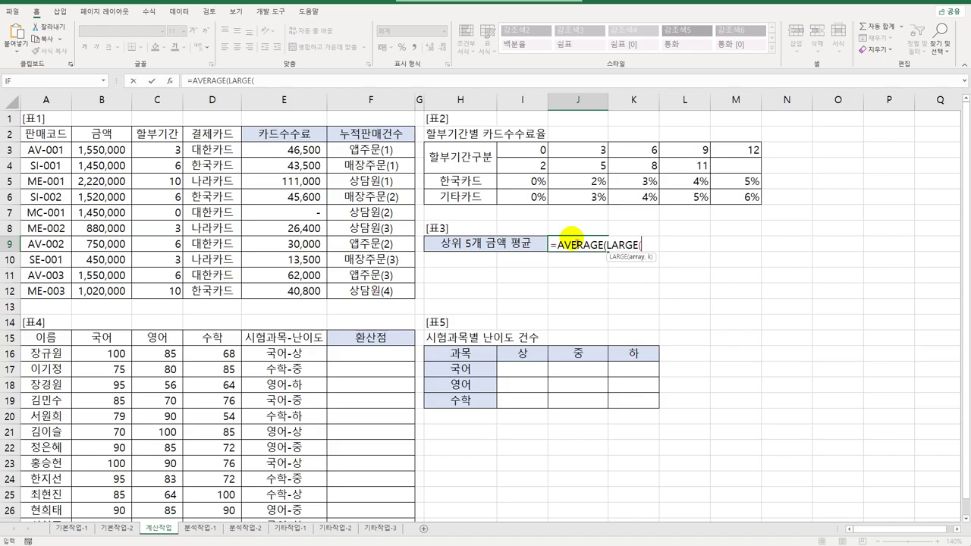
{"action": "left_click_drag", "start_coordinate": [122, 149], "coordinate": [128, 294]}
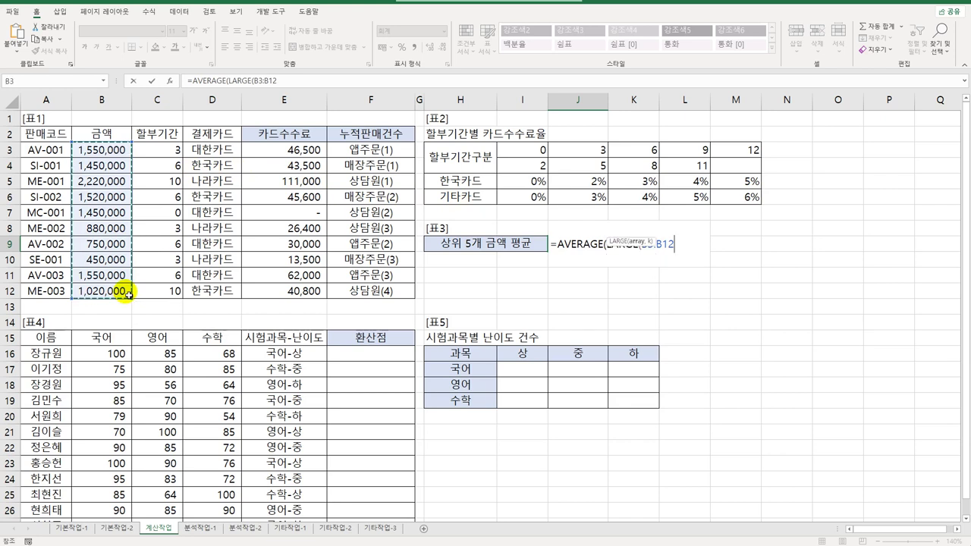
{"action": "type", "text": ","}
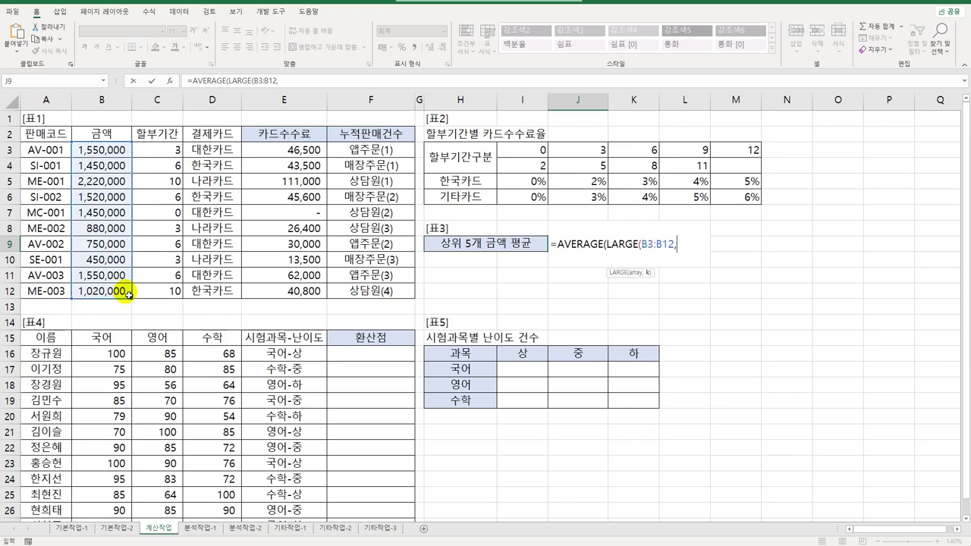
{"action": "type", "text": "{1,2,3,4,5"}
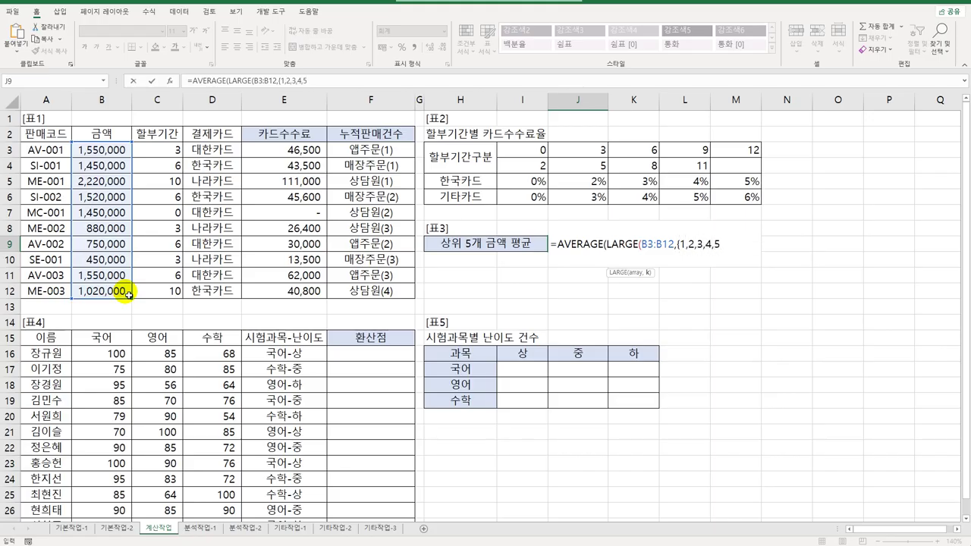
{"action": "type", "text": "}))"}
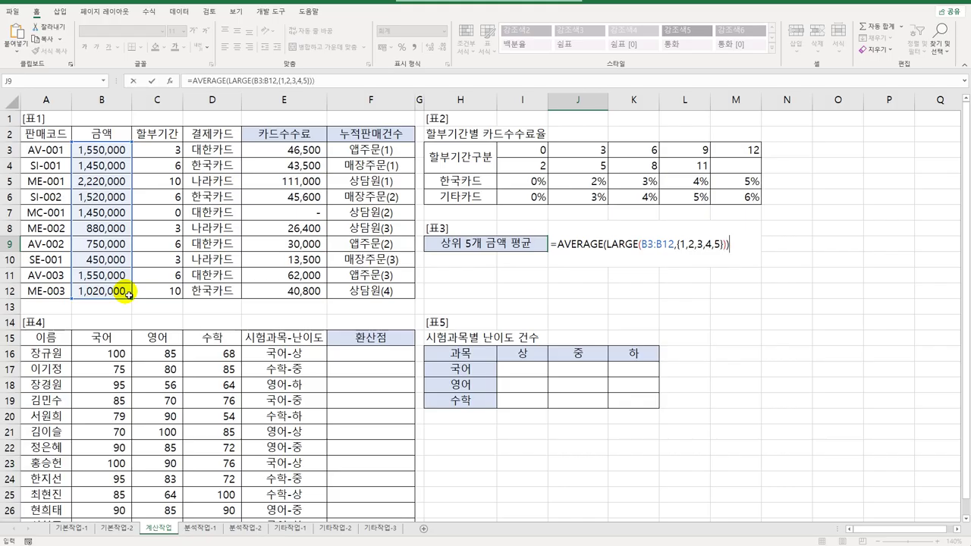
{"action": "key", "text": "ctrl+shift+Return"}
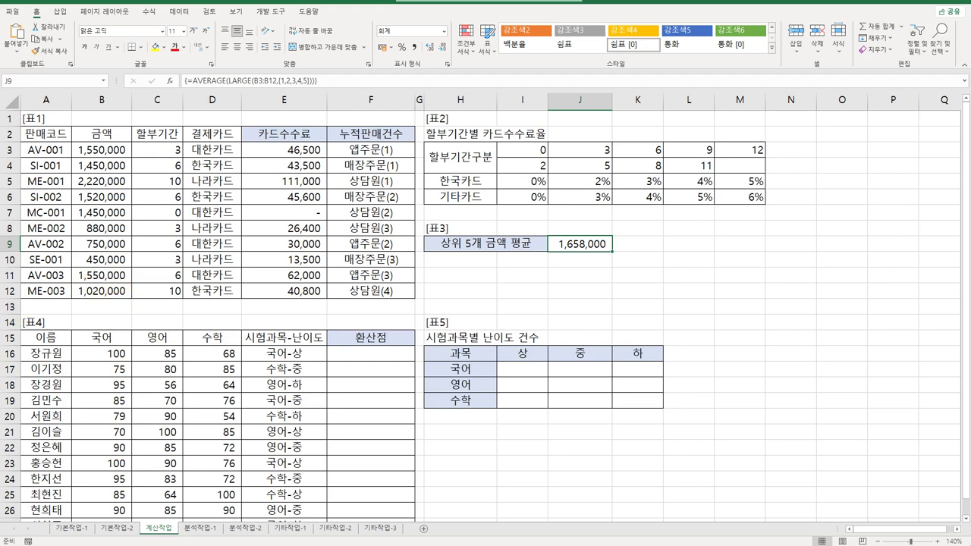
- Examine 표4's 시험과목-난이도 values in E16:E27 against the subject and difficulty headings of 표5
{"action": "left_click", "coordinate": [353, 356]}
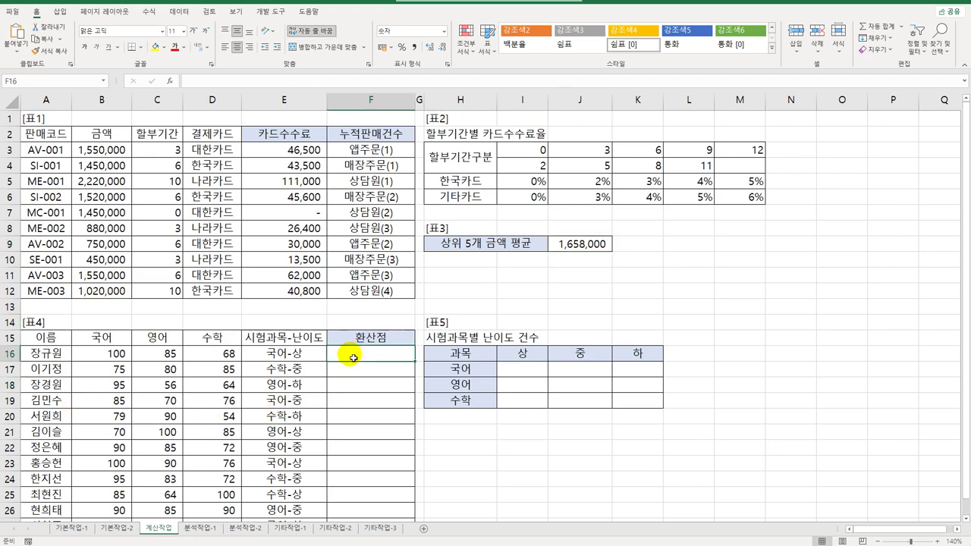
{"action": "left_click", "coordinate": [526, 375]}
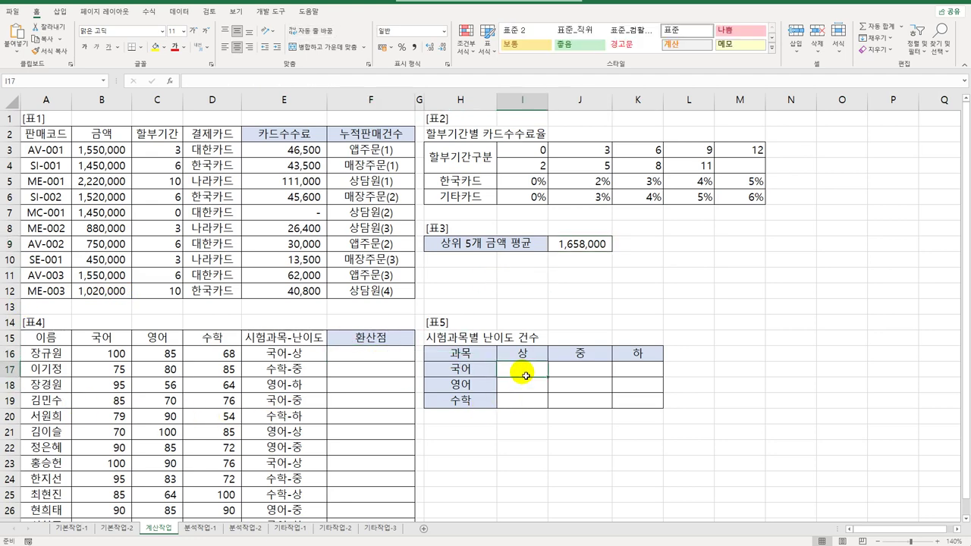
{"action": "scroll", "coordinate": [526, 376], "scroll_direction": "down", "scroll_amount": 3}
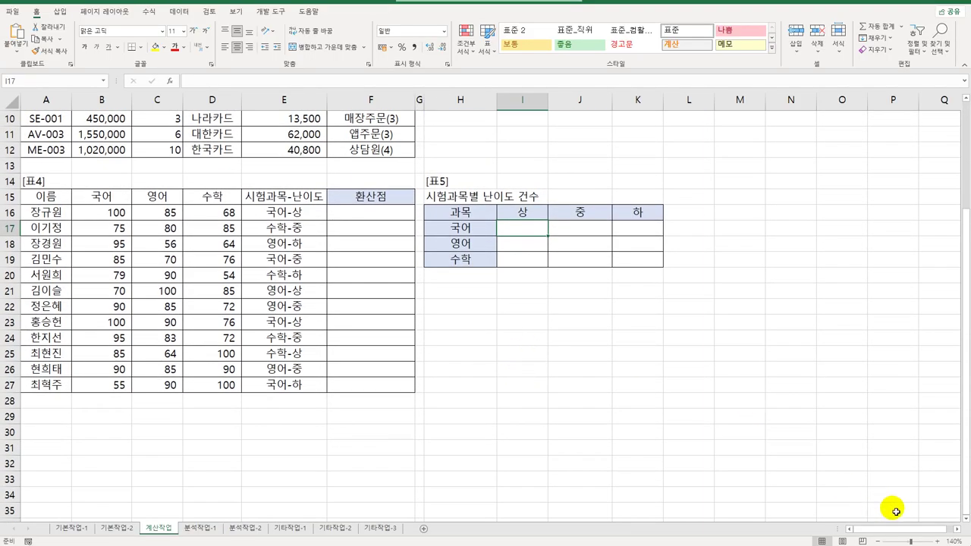
{"action": "left_click", "coordinate": [965, 518]}
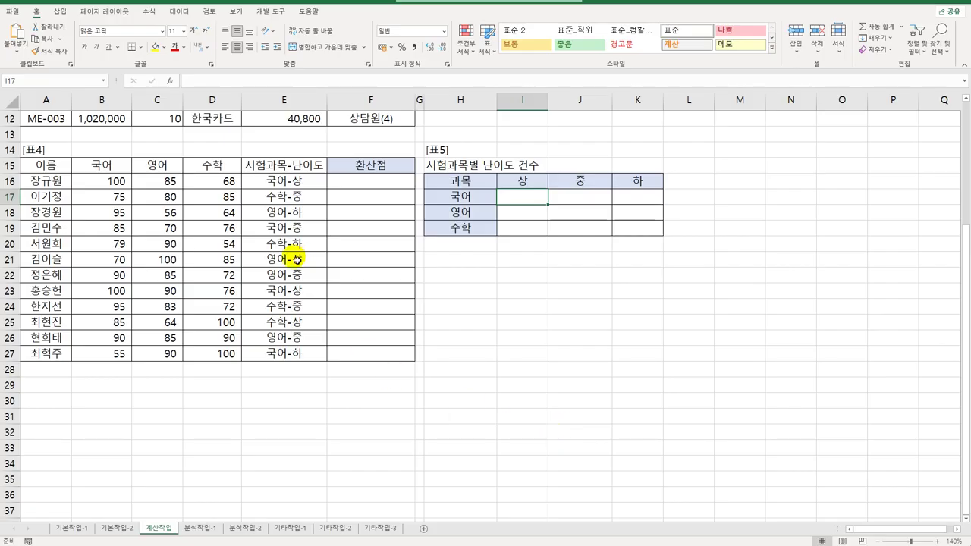
{"action": "left_click_drag", "start_coordinate": [287, 182], "coordinate": [282, 356]}
{"action": "key", "text": "ctrl+c"}
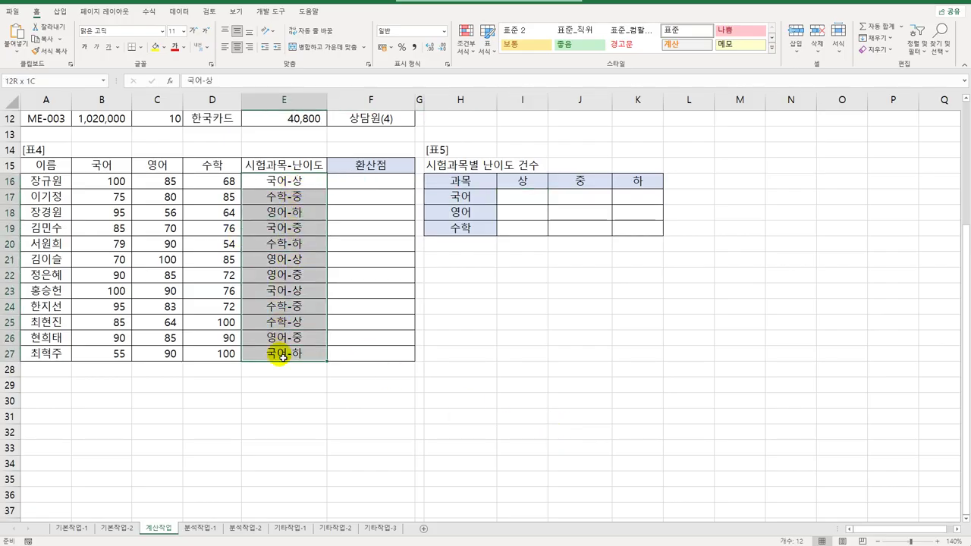
{"action": "left_click_drag", "start_coordinate": [460, 196], "coordinate": [459, 227]}
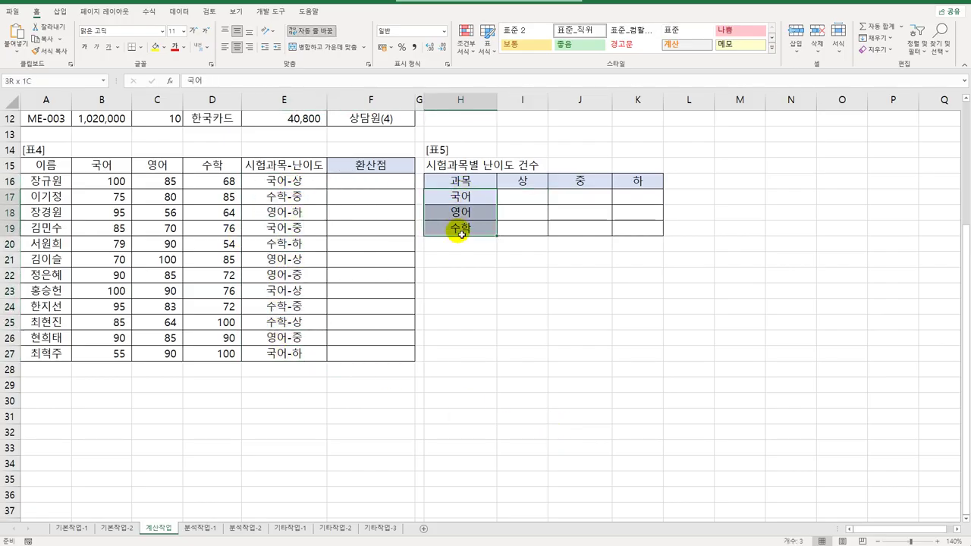
{"action": "left_click_drag", "start_coordinate": [512, 185], "coordinate": [642, 186]}
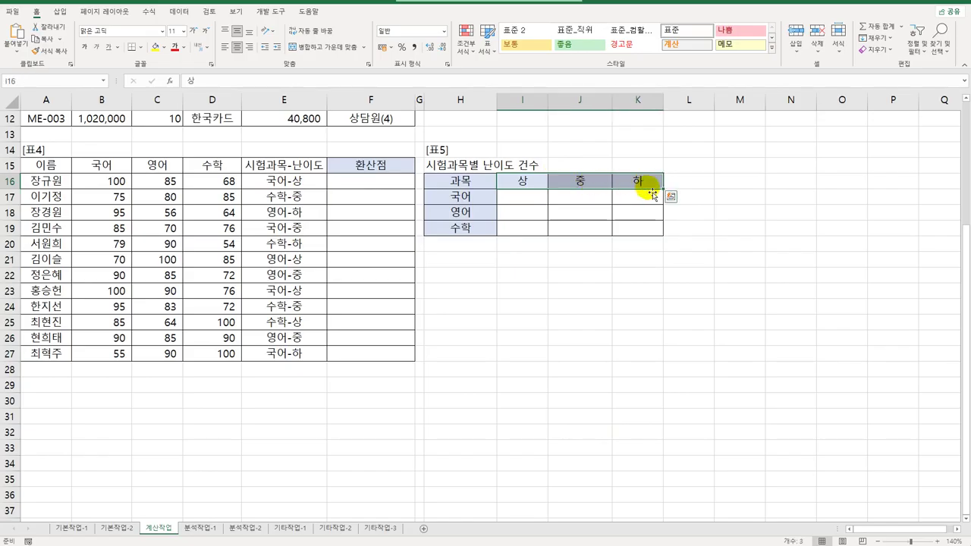
{"action": "left_click", "coordinate": [537, 200]}
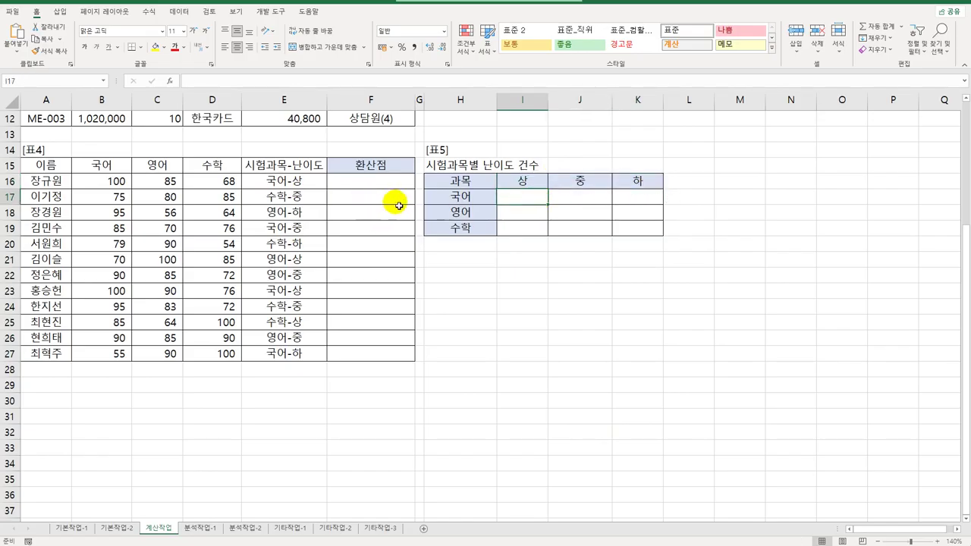
{"action": "left_click_drag", "start_coordinate": [291, 183], "coordinate": [256, 354]}
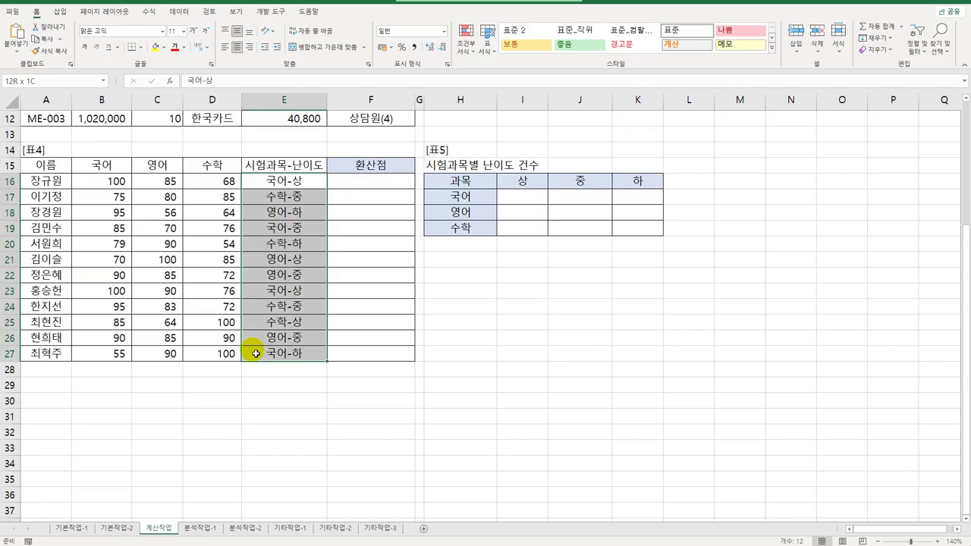
{"action": "key", "text": "ctrl+v"}
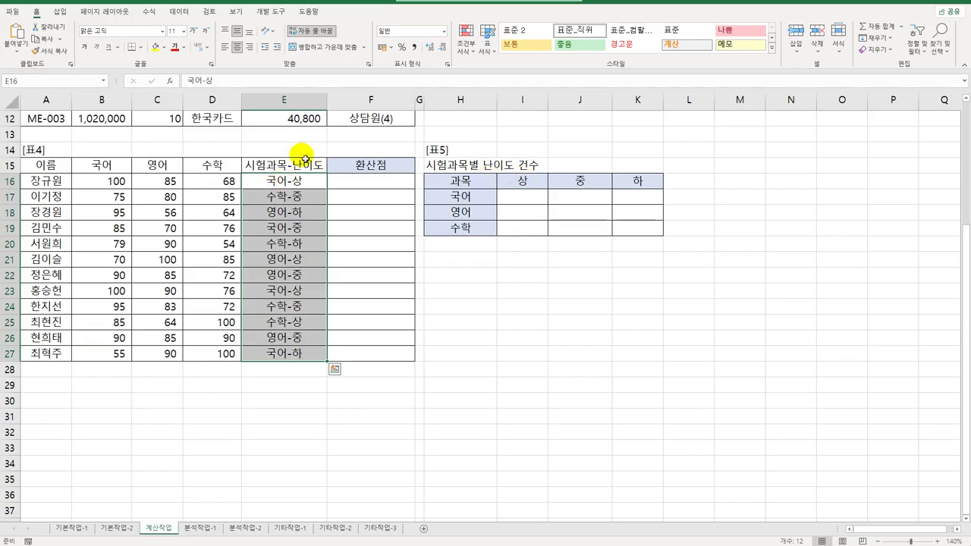
{"action": "key", "text": "Escape"}
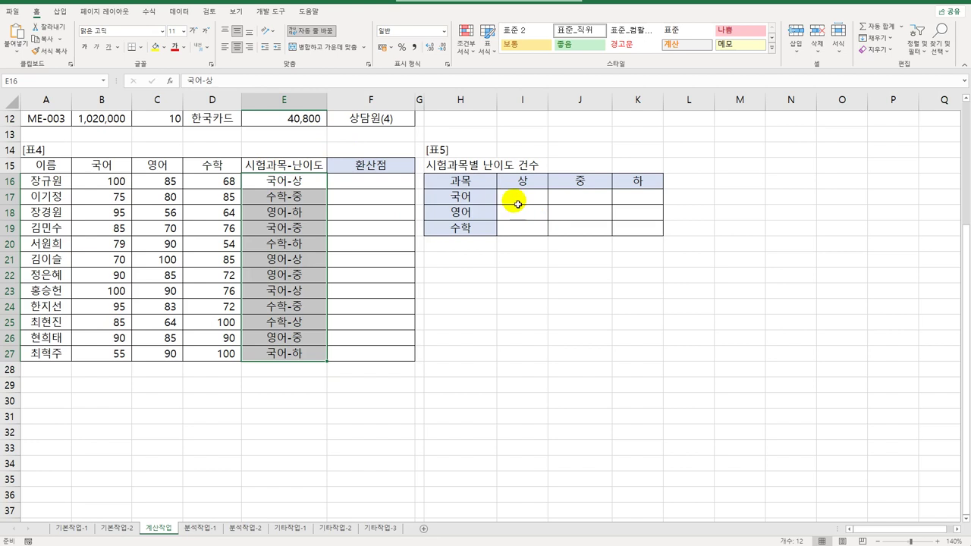
{"action": "left_click", "coordinate": [524, 181]}
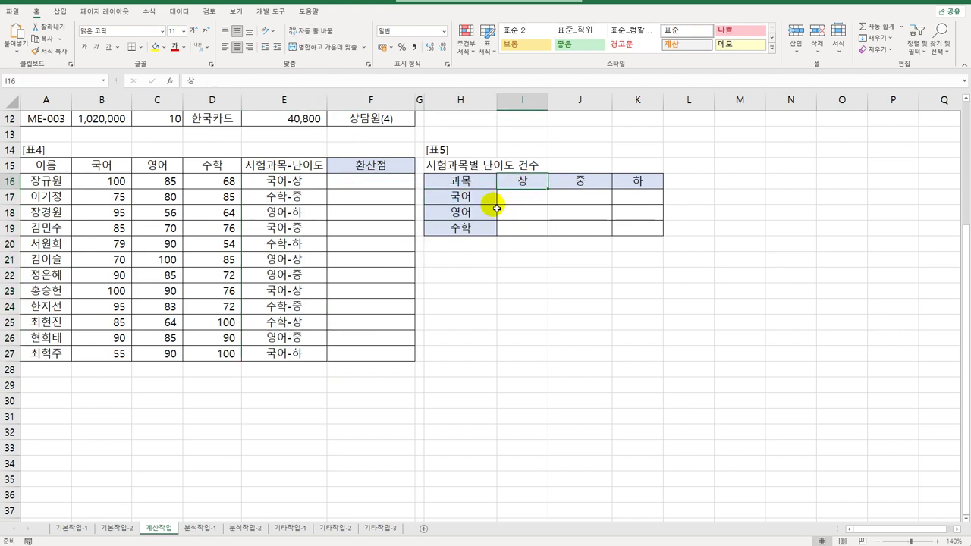
- Start a COUNT formula in I17 with two empty bracketed conditions multiplied together, =COUNT(()*())
{"action": "left_click", "coordinate": [514, 200]}
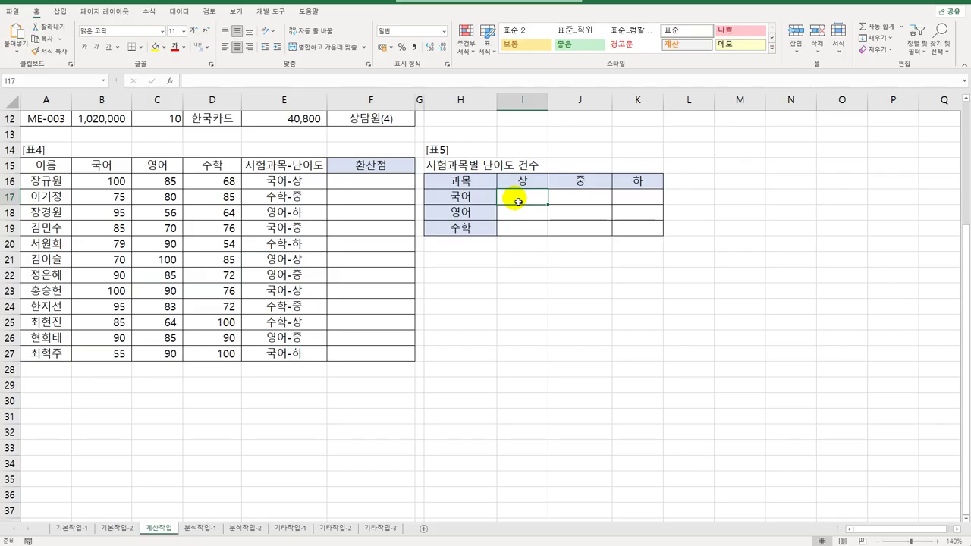
{"action": "type", "text": "=count"}
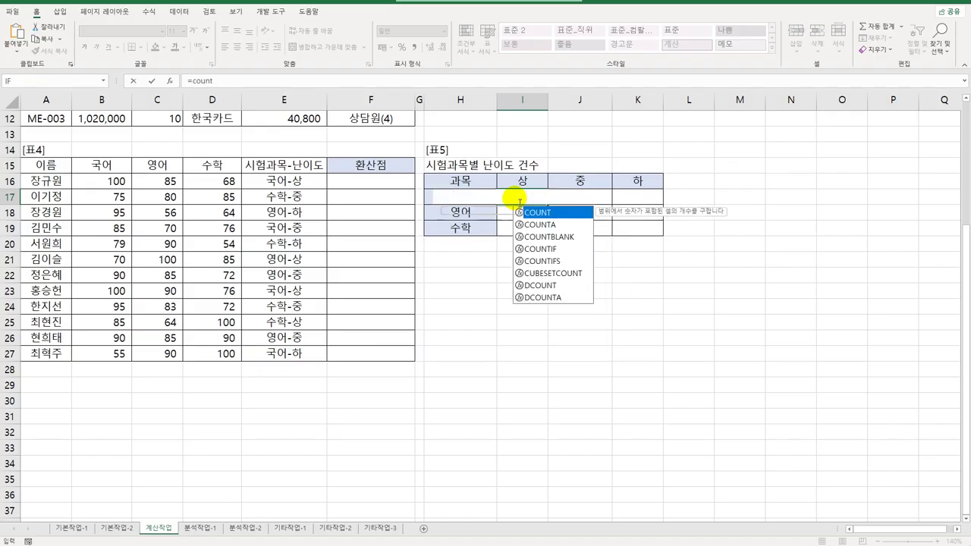
{"action": "key", "text": "Tab"}
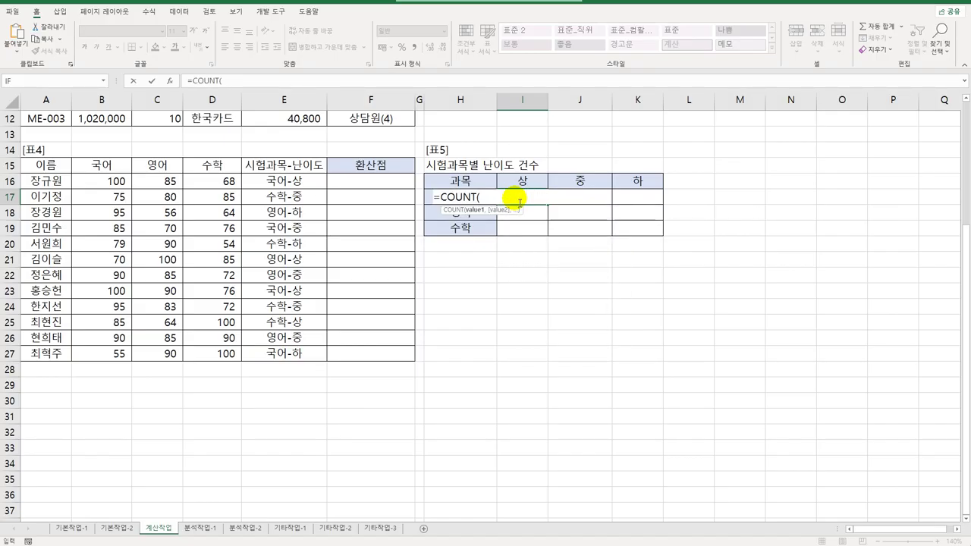
{"action": "type", "text": "()"}
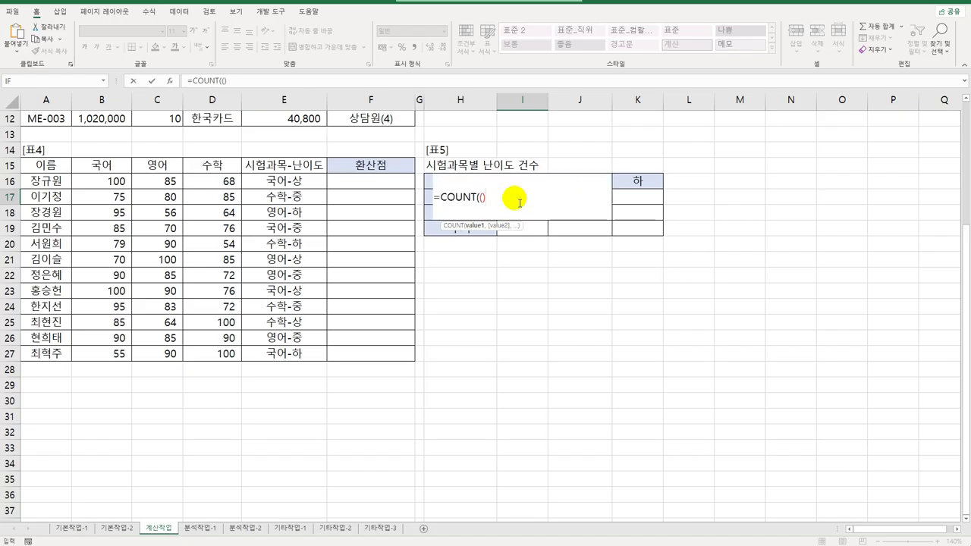
{"action": "type", "text": "*())"}
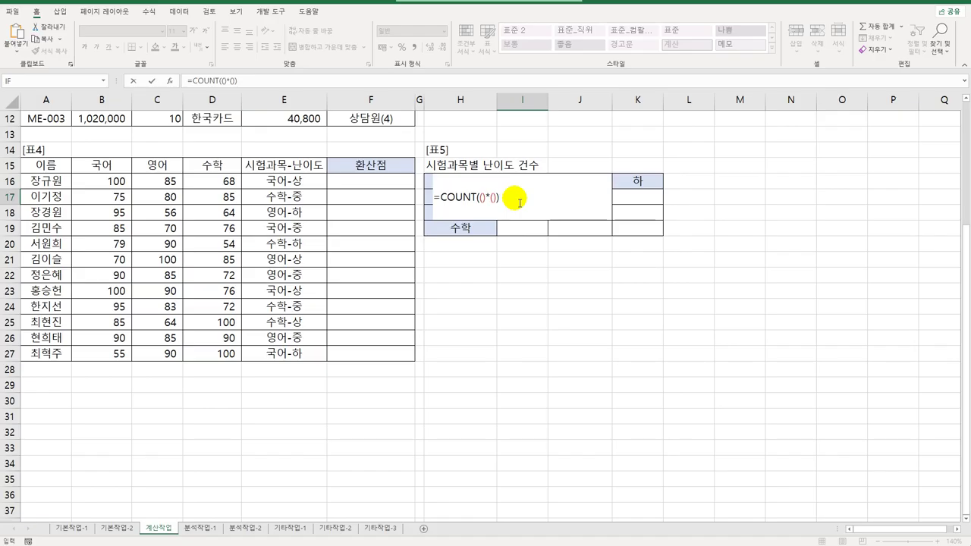
- Insert a FIND function in the first condition of I17's COUNT formula, with $H17 as its search text
{"action": "left_click", "coordinate": [483, 198]}
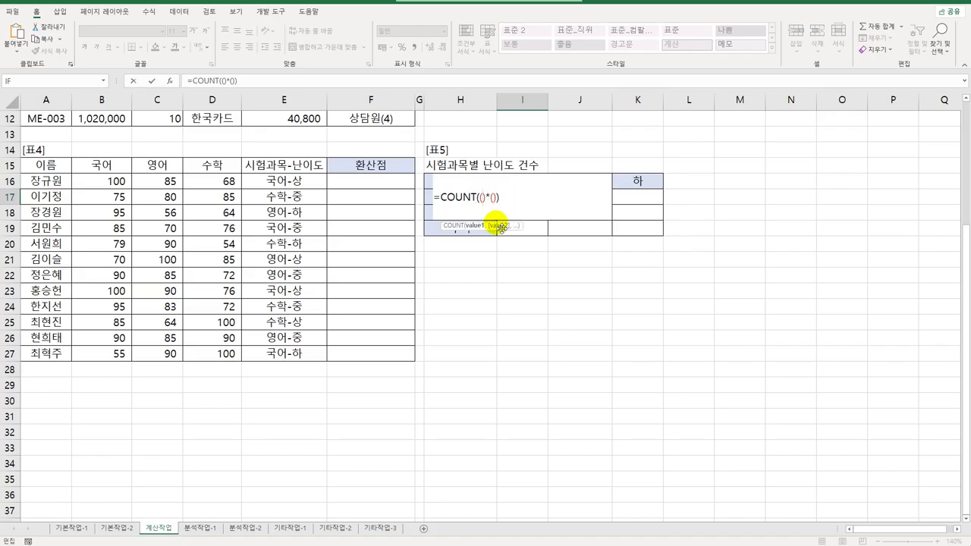
{"action": "type", "text": "find("}
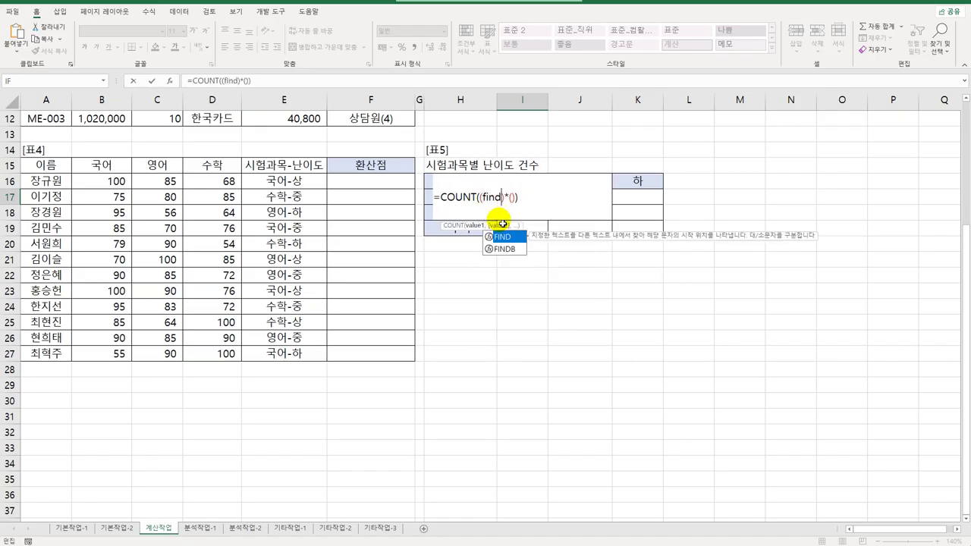
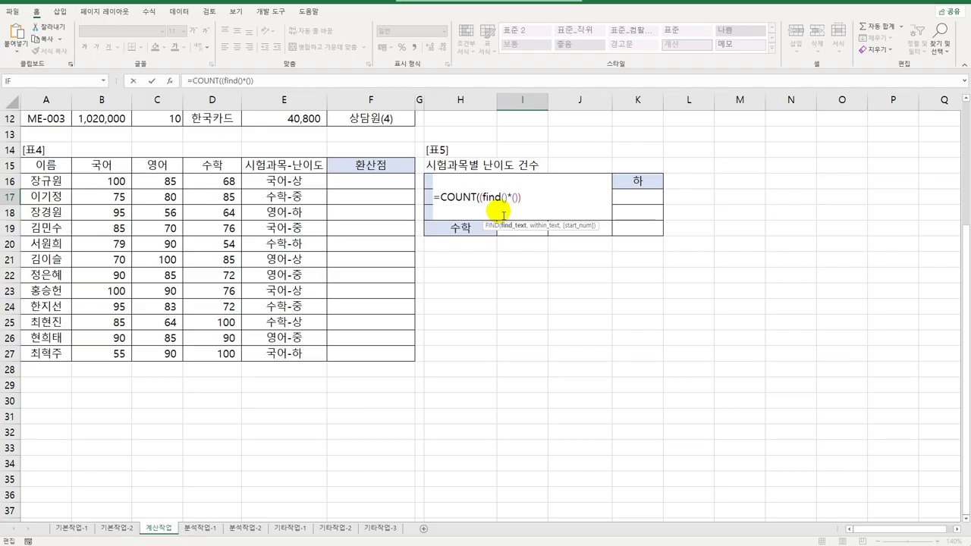
{"action": "left_click", "coordinate": [432, 200]}
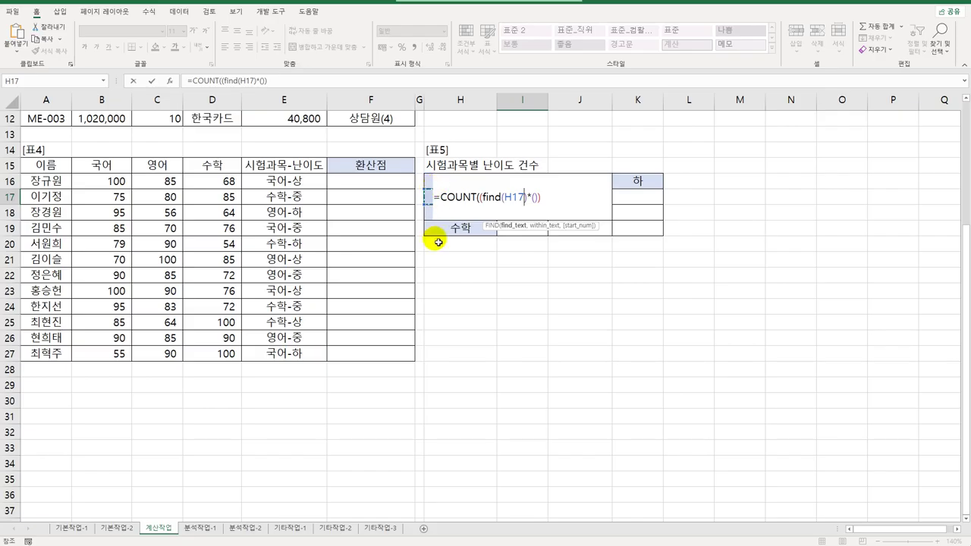
{"action": "left_click", "coordinate": [524, 199]}
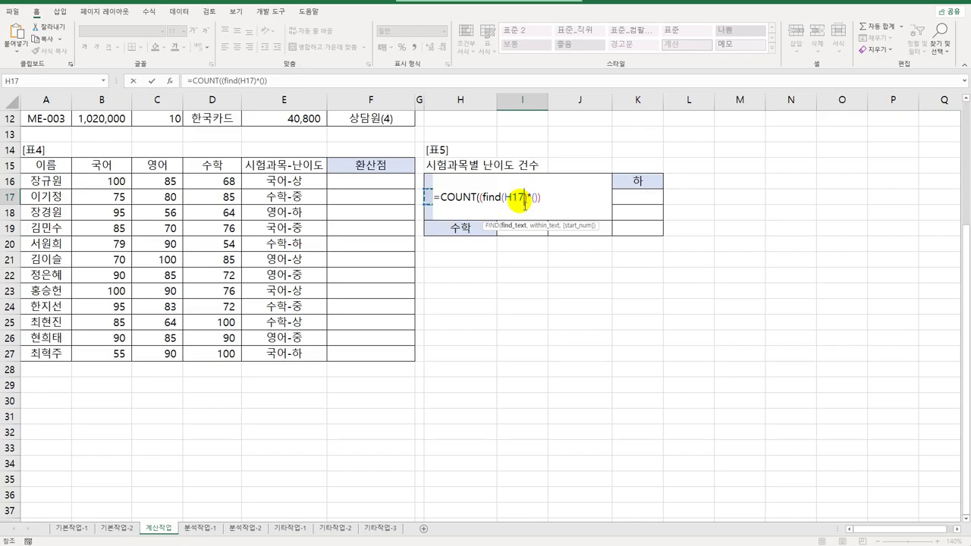
{"action": "key", "text": "F4"}
{"action": "key", "text": "F4"}
{"action": "key", "text": "F4"}
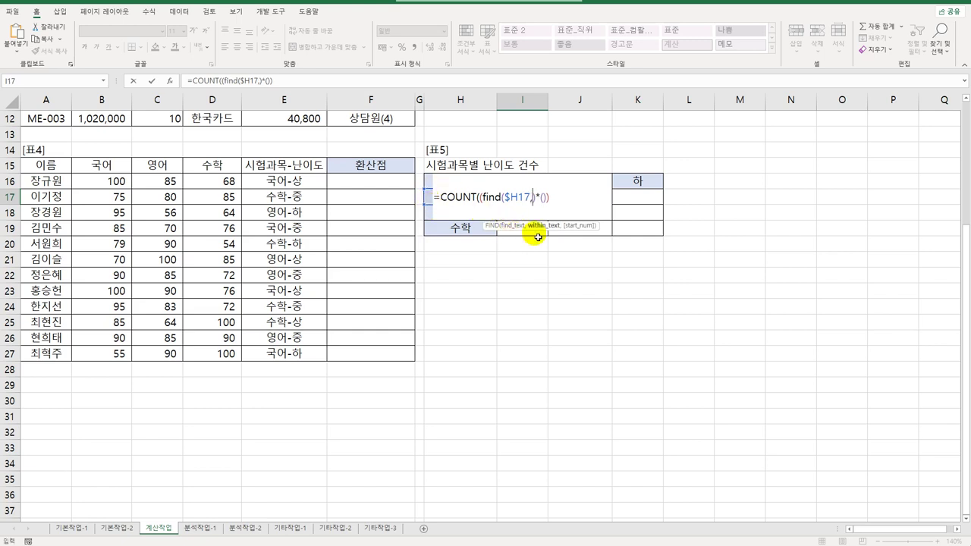
- Add the absolute range $E$16:$E$27 as the within_text argument of the FIND in I17
{"action": "type", "text": ","}
{"action": "left_click_drag", "start_coordinate": [301, 181], "coordinate": [309, 351]}
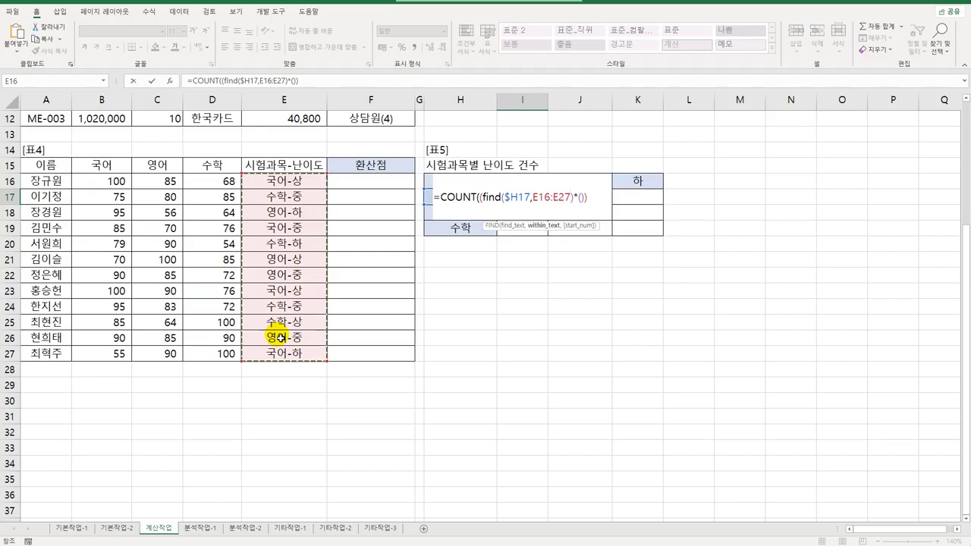
{"action": "key", "text": "F4"}
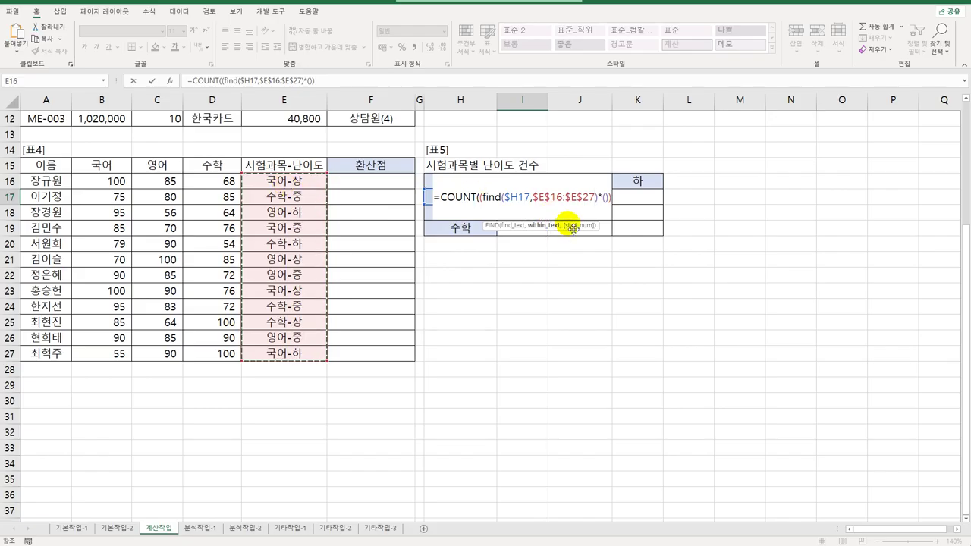
- Place the row-locked reference I$16 inside the second bracketed condition of I17's COUNT formula
{"action": "left_click", "coordinate": [608, 197]}
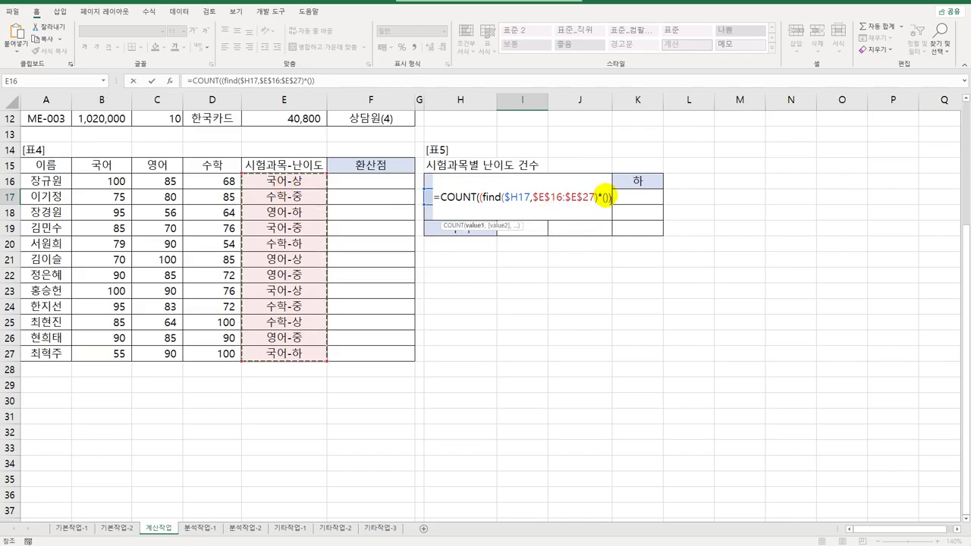
{"action": "left_click", "coordinate": [609, 207]}
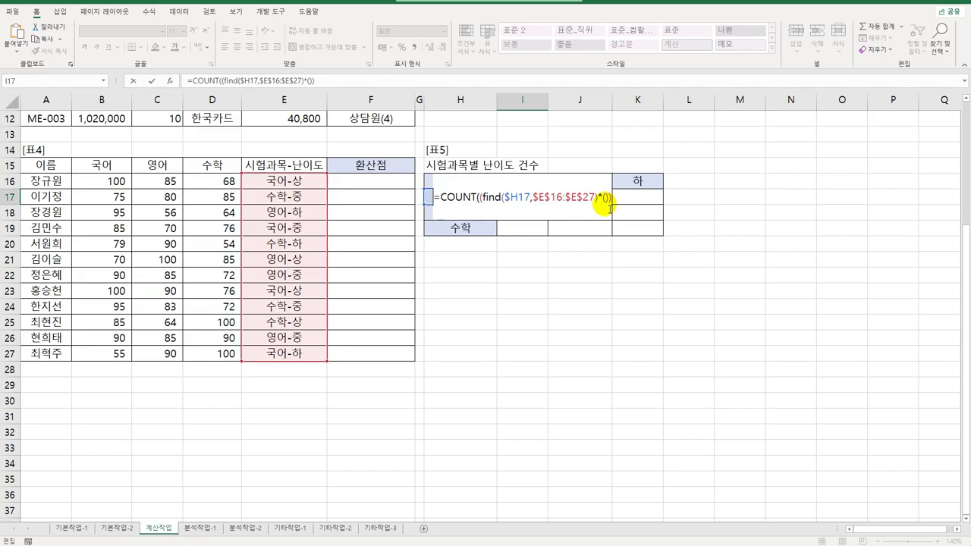
{"action": "key", "text": "Left"}
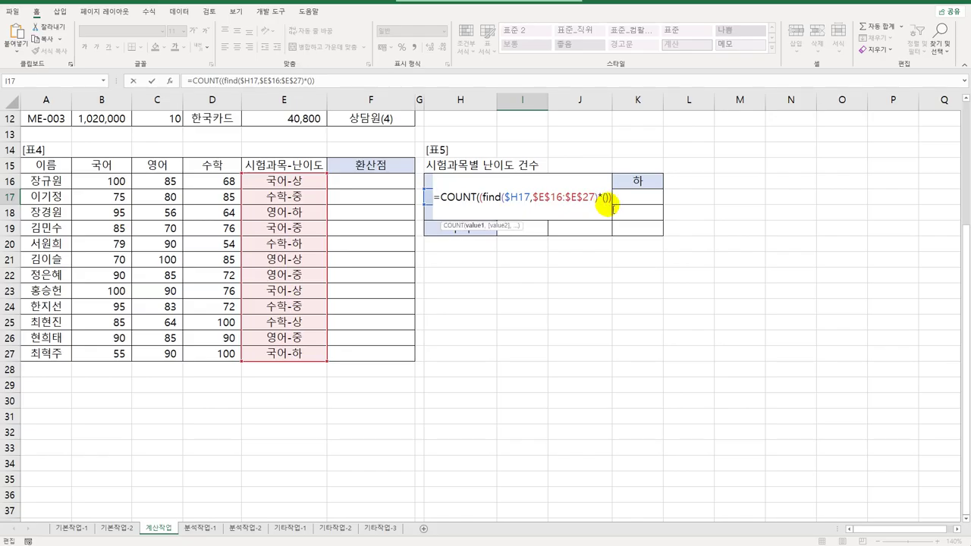
{"action": "left_click", "coordinate": [535, 236]}
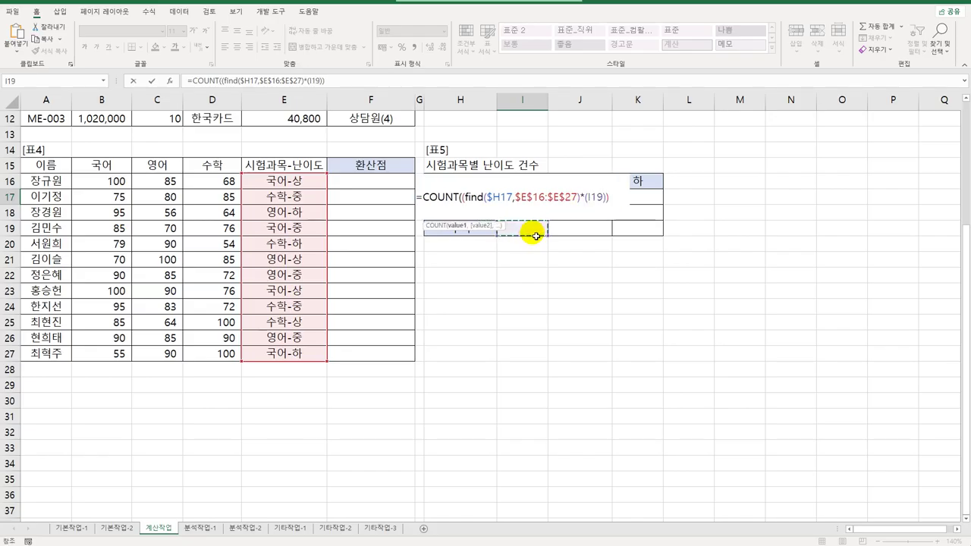
{"action": "key", "text": "Up"}
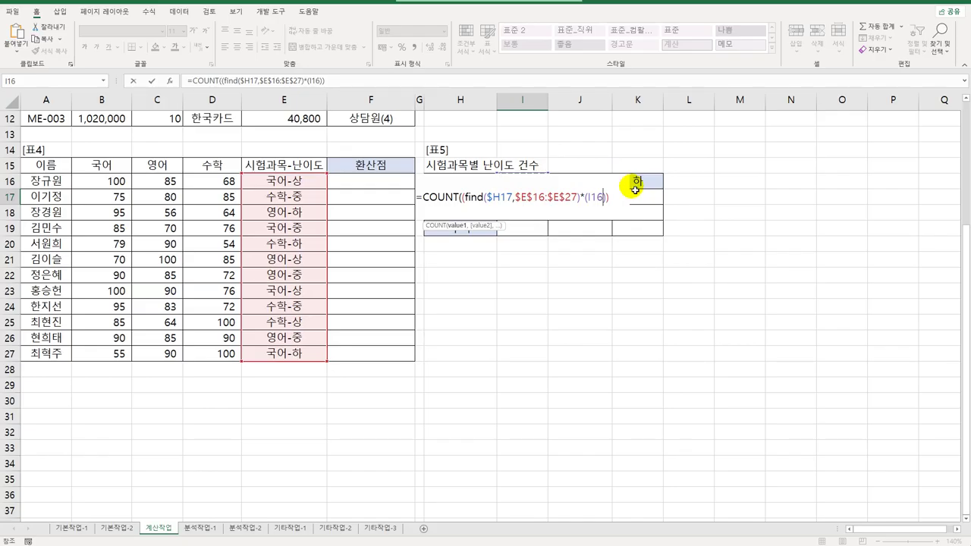
{"action": "key", "text": "F4"}
{"action": "key", "text": "F4"}
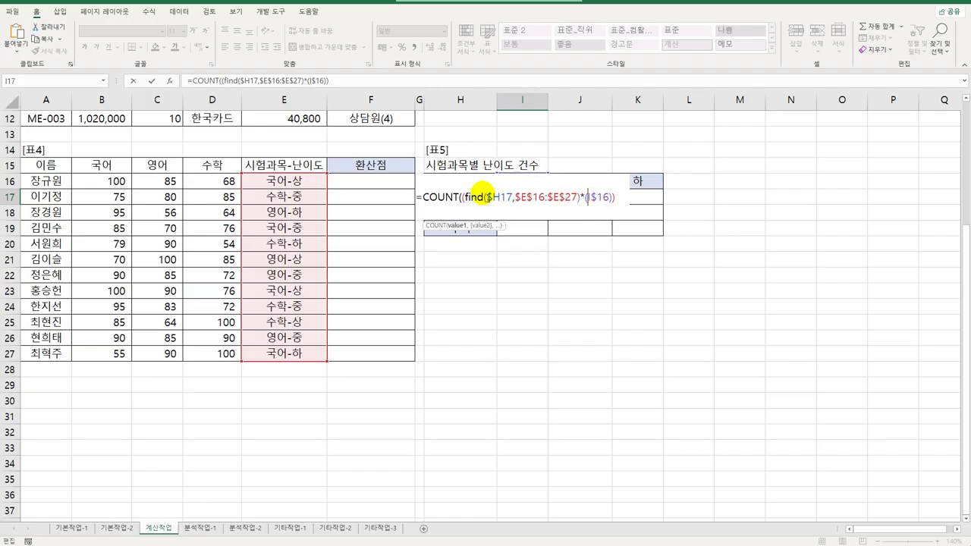
- Remove the extra opening bracket before the first FIND in I17 and add a FIND function around I$16
{"action": "left_click", "coordinate": [463, 197]}
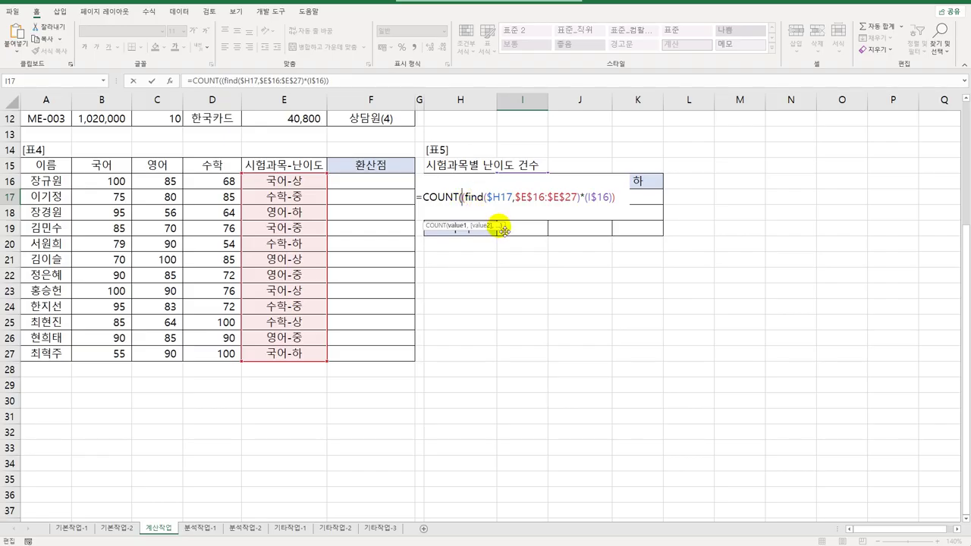
{"action": "key", "text": "BackSpace"}
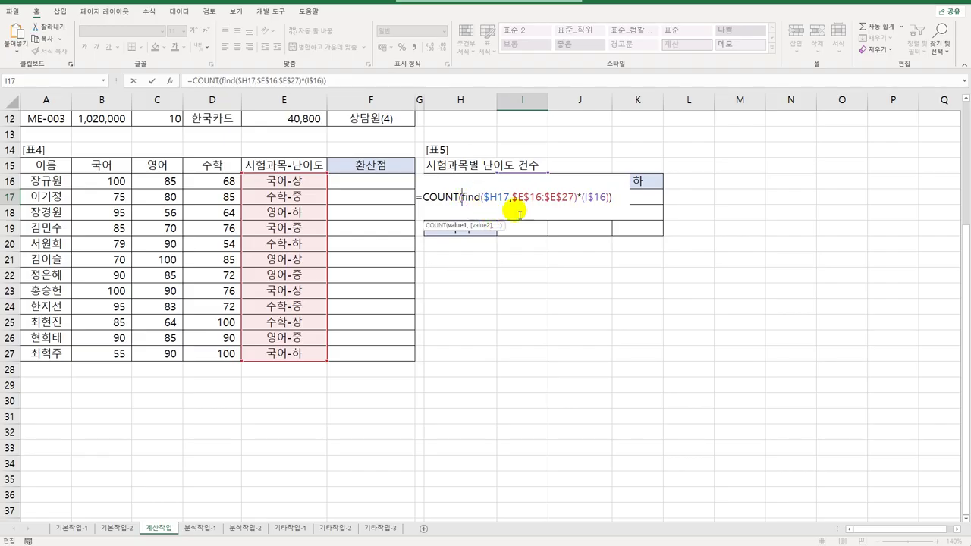
{"action": "left_click", "coordinate": [589, 203]}
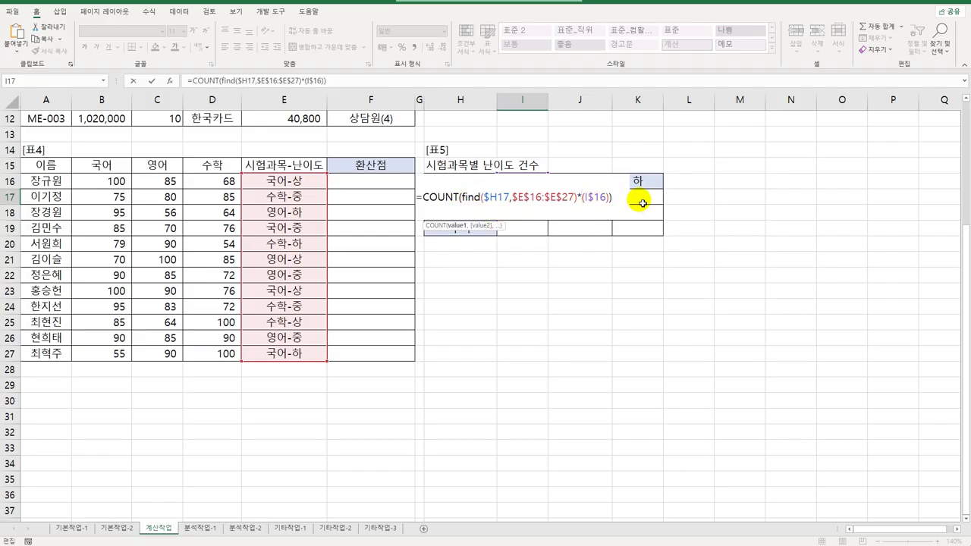
{"action": "type", "text": "find"}
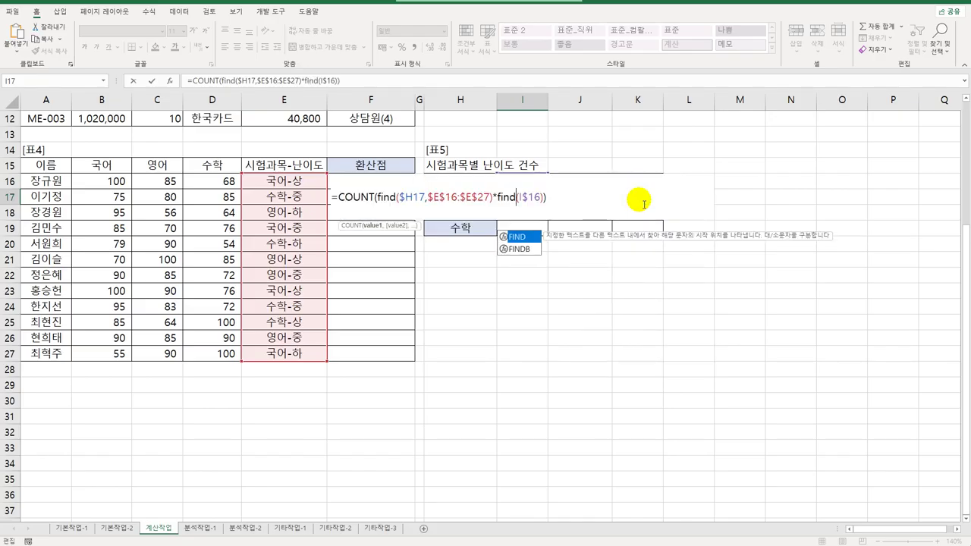
{"action": "double_click", "coordinate": [519, 238]}
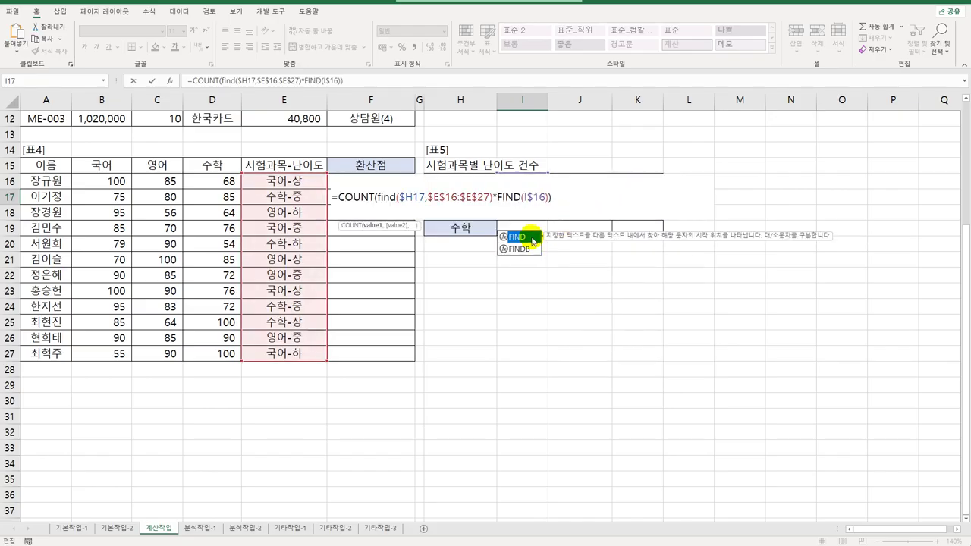
- Add the absolute range $E$16:$E$27 as the within_text argument of the second FIND in I17
{"action": "left_click", "coordinate": [558, 208]}
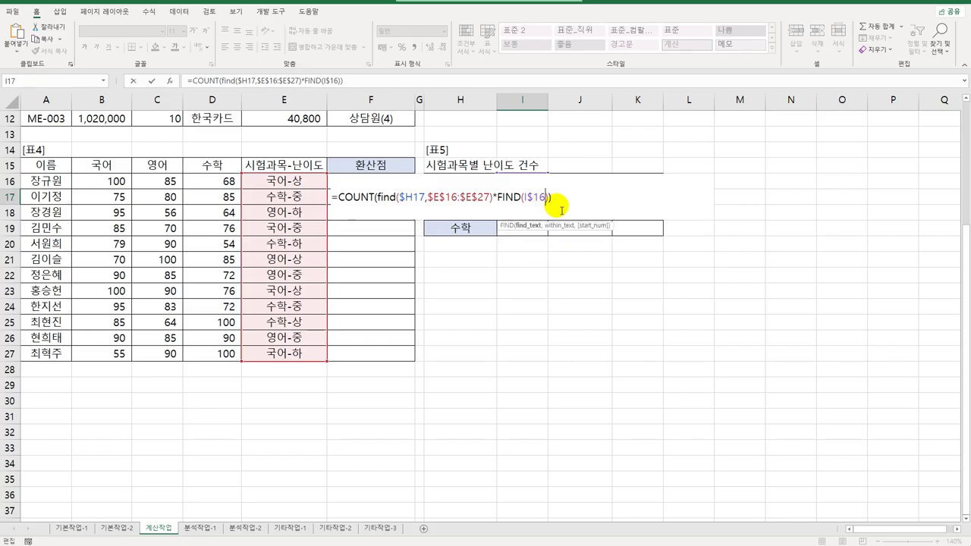
{"action": "type", "text": ","}
{"action": "left_click", "coordinate": [271, 179]}
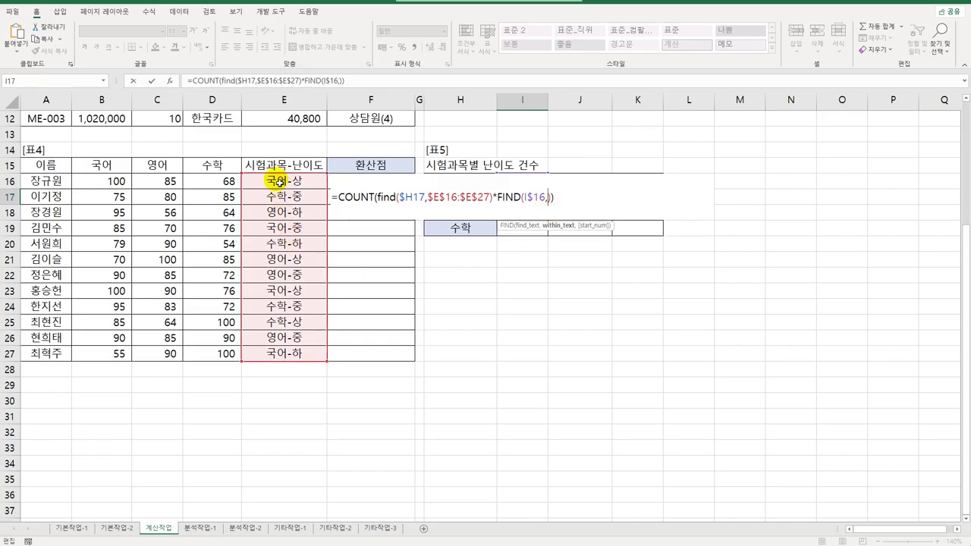
{"action": "left_click_drag", "start_coordinate": [281, 245], "coordinate": [276, 361]}
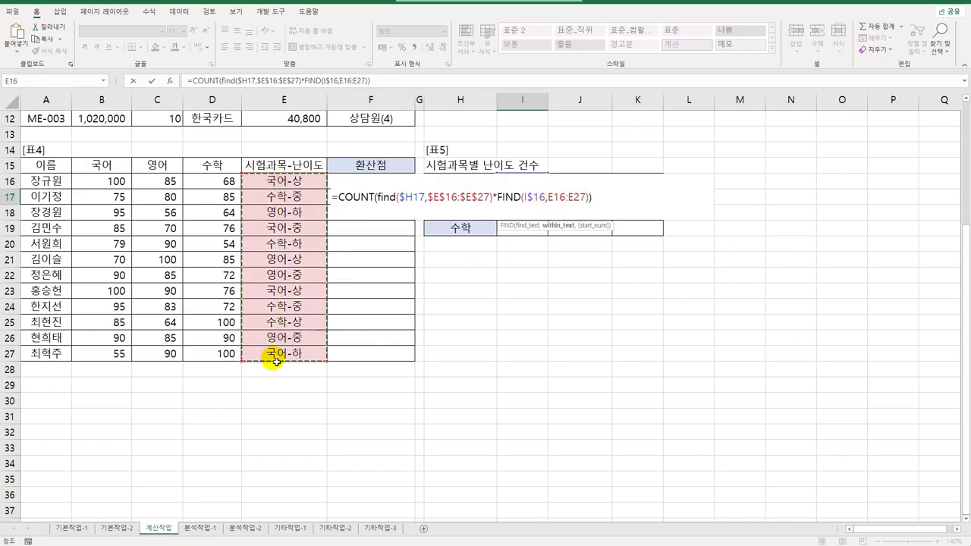
{"action": "key", "text": "F4"}
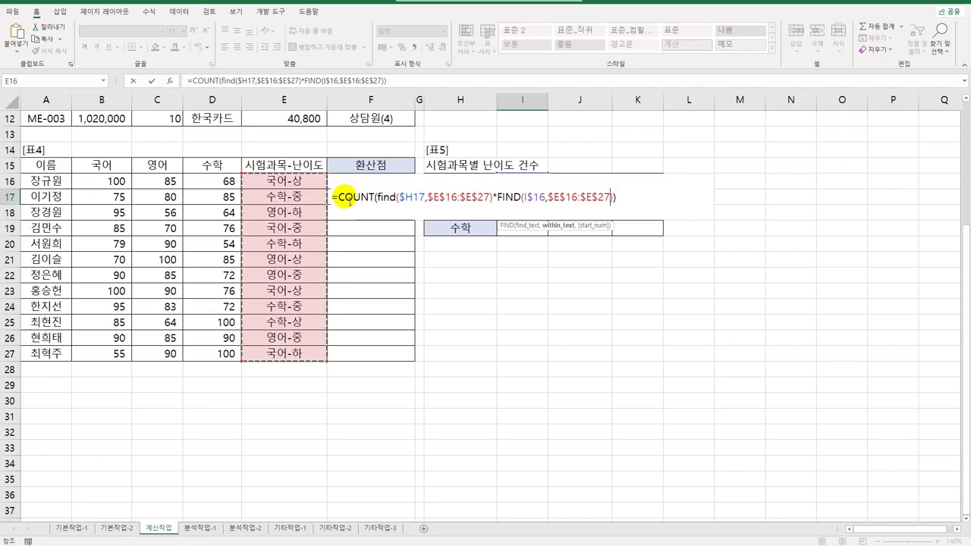
- Enter I17's COUNT formula as an array formula and fill it through I17:K19 of 표5
{"action": "left_click", "coordinate": [624, 201]}
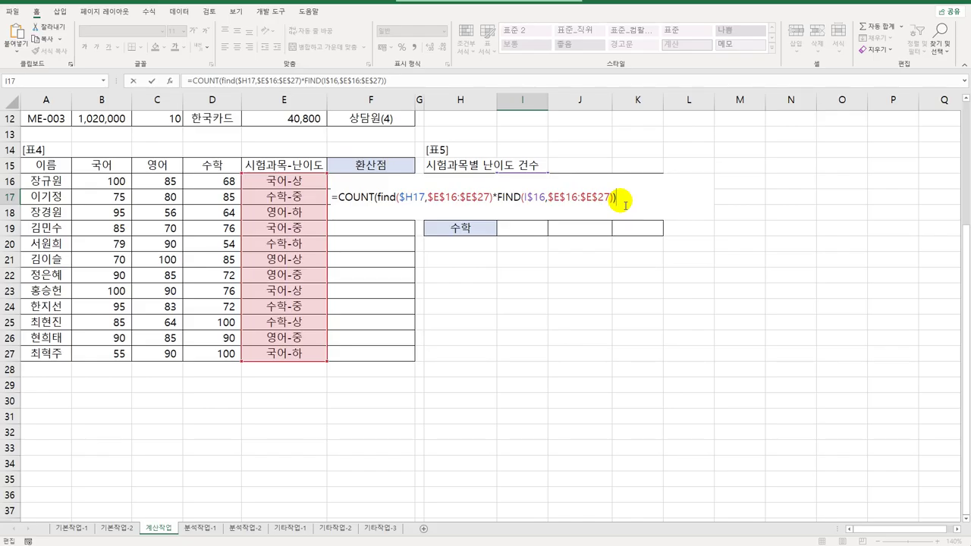
{"action": "key", "text": "ctrl+shift+Return"}
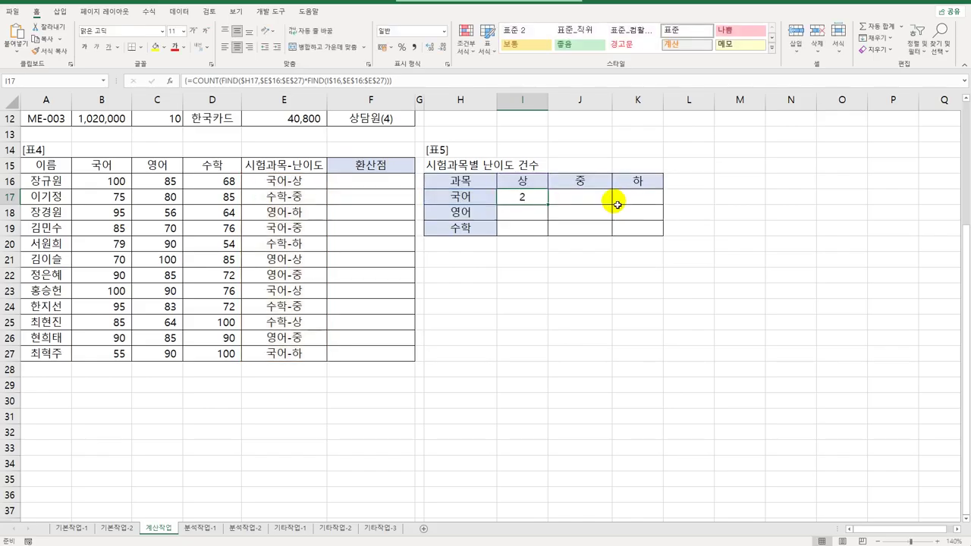
{"action": "left_click_drag", "start_coordinate": [548, 205], "coordinate": [667, 245]}
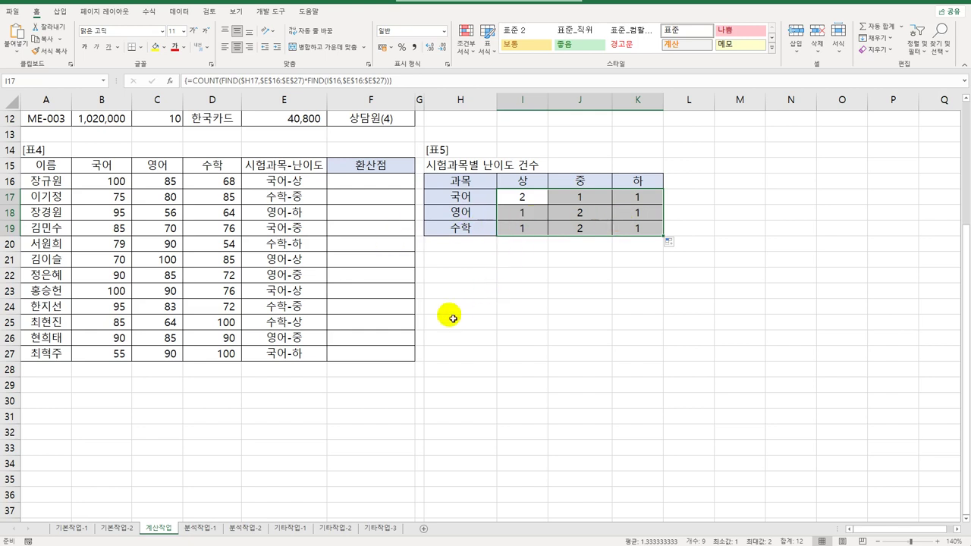
- Start a FIND function in empty cell I21 and set its Find_text argument to "국어" in the function arguments dialog
{"action": "left_click", "coordinate": [524, 262]}
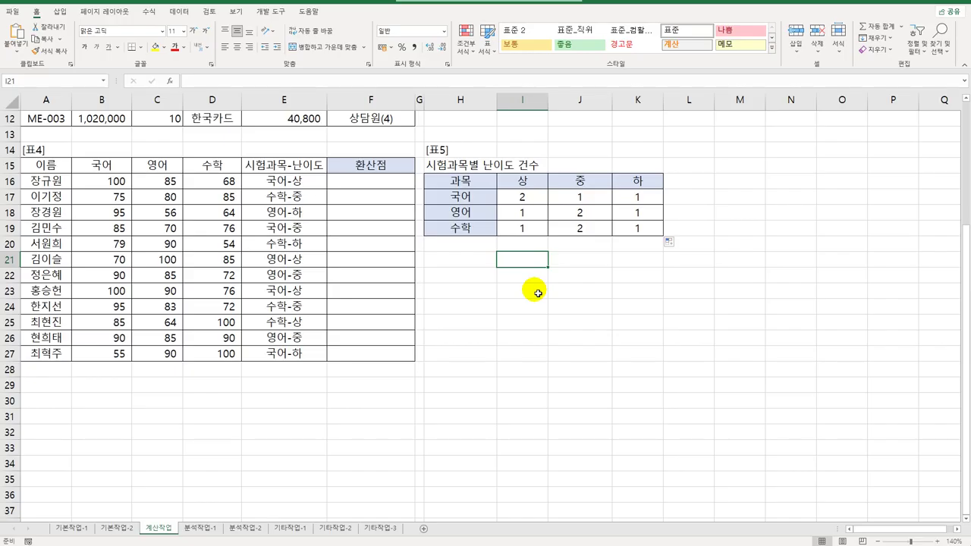
{"action": "type", "text": "=find"}
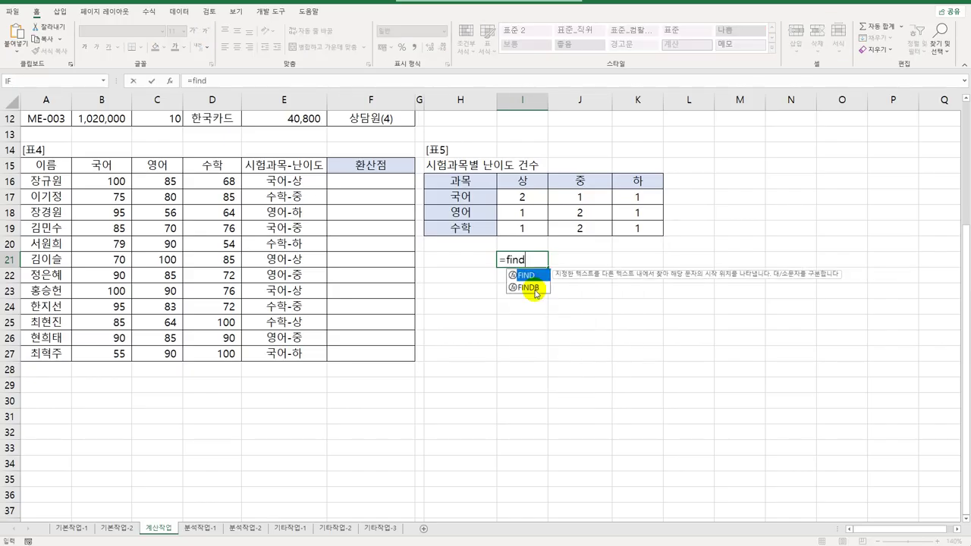
{"action": "key", "text": "Tab"}
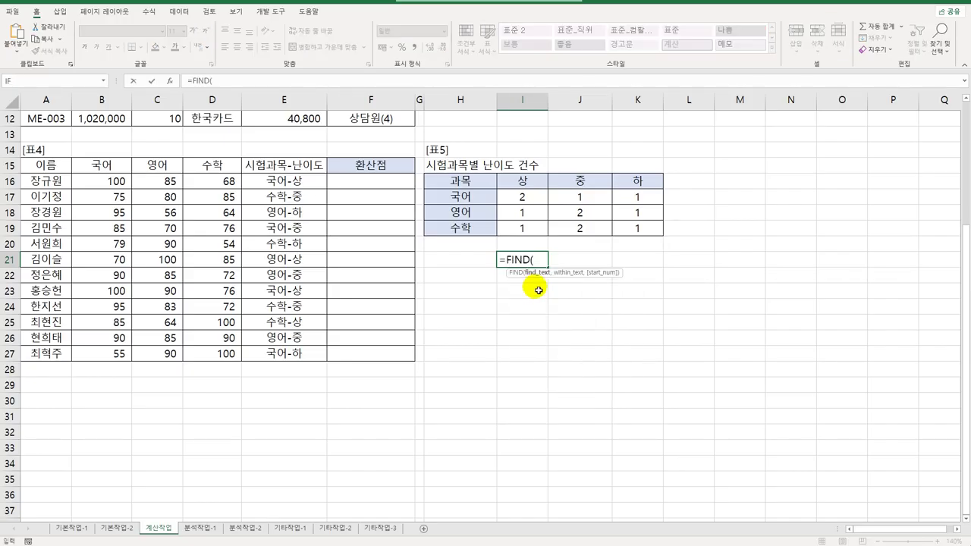
{"action": "left_click", "coordinate": [170, 80]}
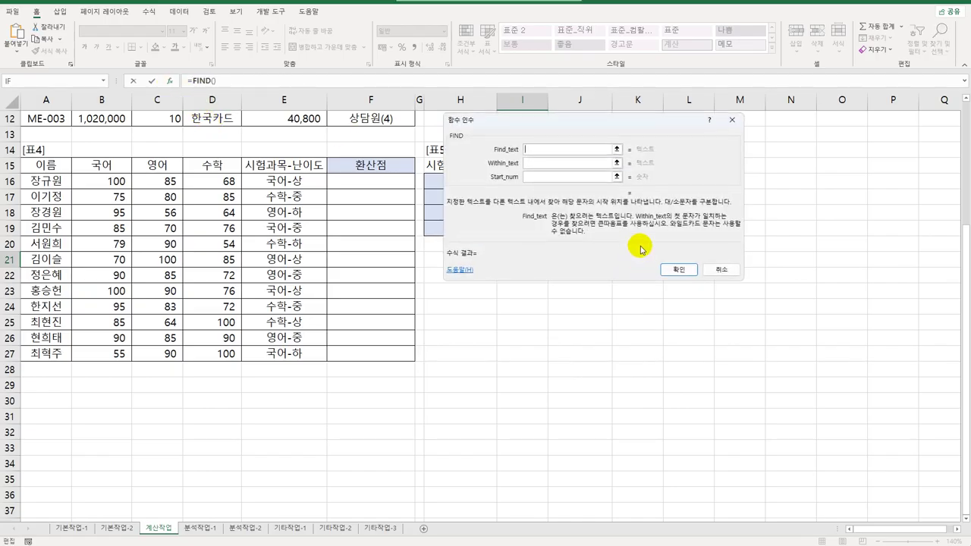
{"action": "left_click_drag", "start_coordinate": [590, 122], "coordinate": [652, 286]}
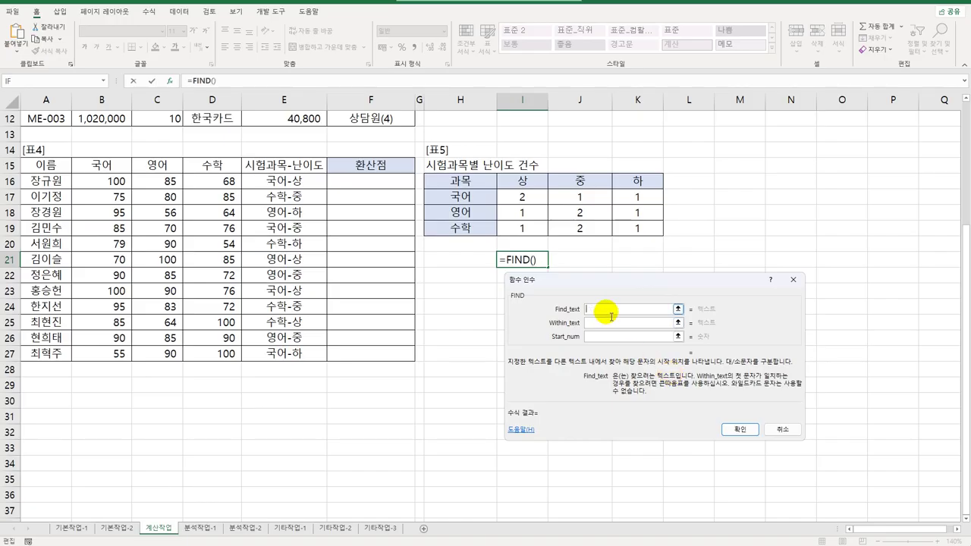
{"action": "key", "text": "BackSpace"}
{"action": "key", "text": "BackSpace"}
{"action": "key", "text": "BackSpace"}
{"action": "type", "text": "국어"}
{"action": "key", "text": "Tab"}
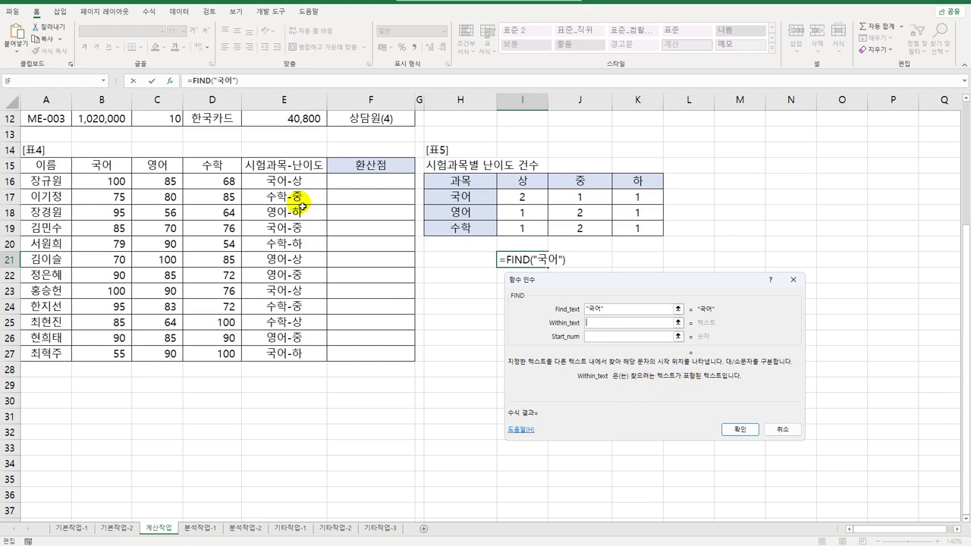
- Set E16 as the Within_text argument of I21's FIND function and enter the formula
{"action": "mouse_move", "coordinate": [282, 182]}
{"action": "left_mouse_down"}
{"action": "mouse_move", "coordinate": [288, 355]}
{"action": "mouse_move", "coordinate": [297, 198]}
{"action": "mouse_move", "coordinate": [282, 186]}
{"action": "left_mouse_up"}
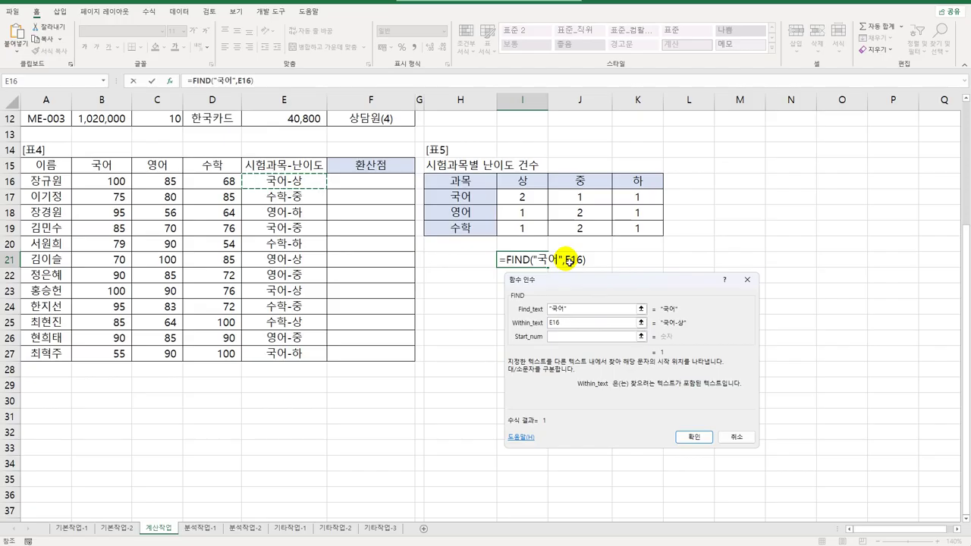
{"action": "left_click", "coordinate": [575, 339]}
{"action": "left_click", "coordinate": [576, 342]}
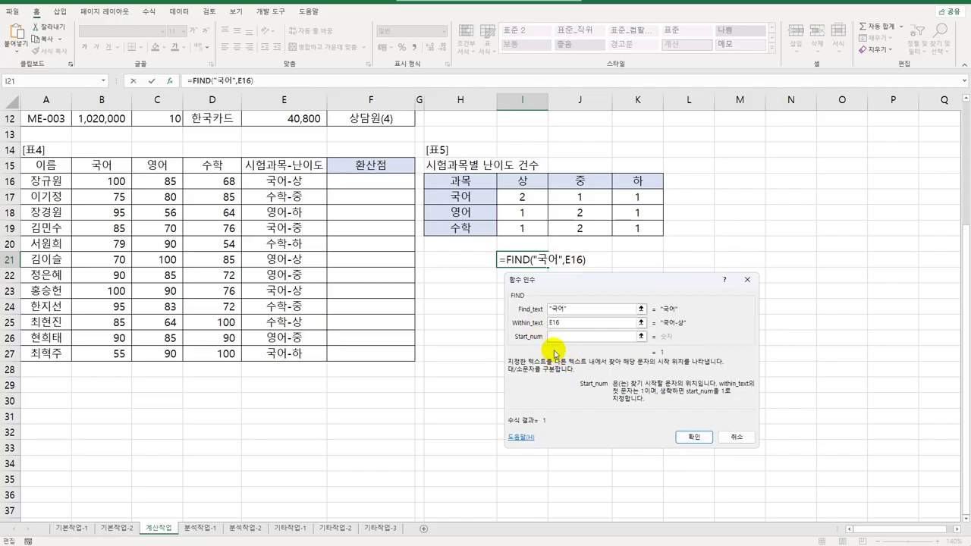
{"action": "type", "text": "1"}
{"action": "left_click", "coordinate": [698, 438]}
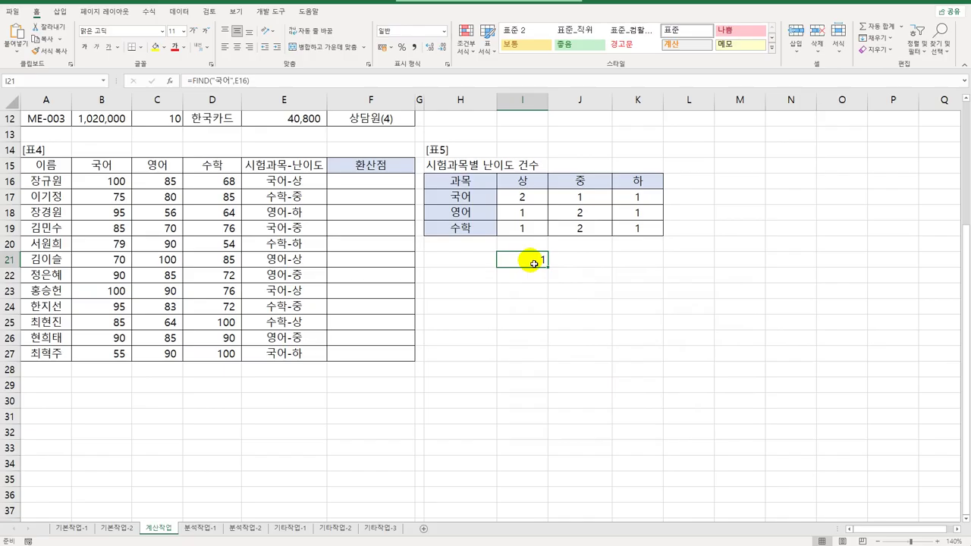
- Change the search text of I21's FIND formula to "수학"
{"action": "left_click", "coordinate": [592, 260]}
{"action": "left_click", "coordinate": [541, 261]}
{"action": "double_click", "coordinate": [541, 261]}
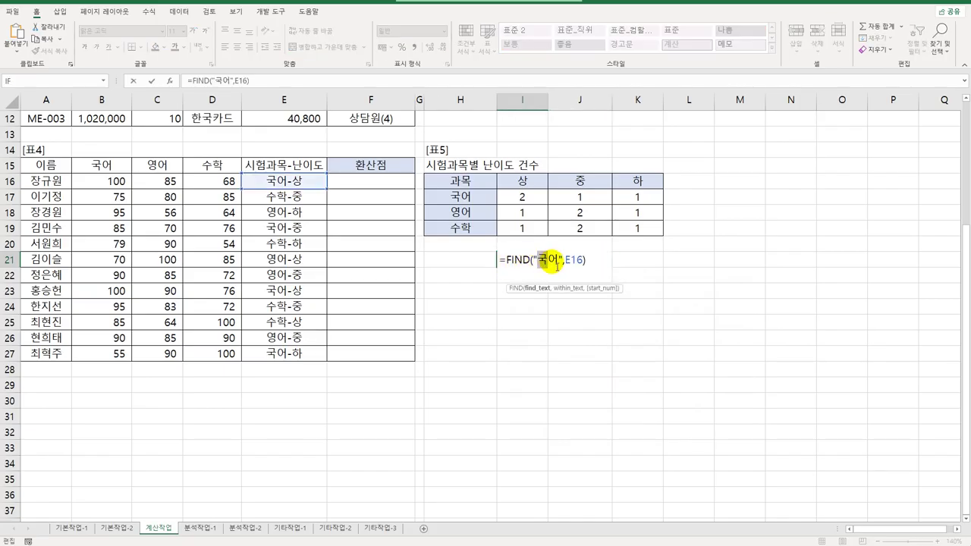
{"action": "type", "text": "수학"}
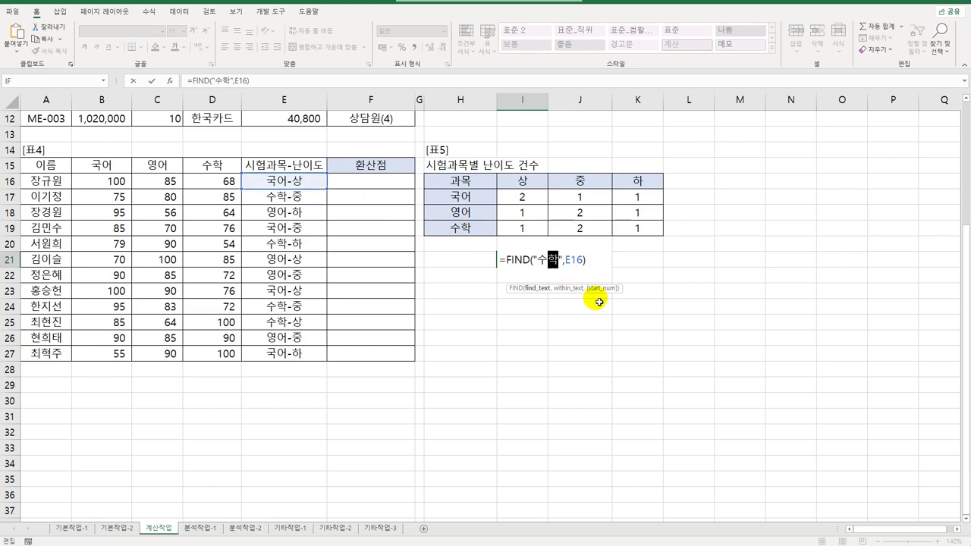
{"action": "key", "text": "Return"}
{"action": "left_click", "coordinate": [536, 262]}
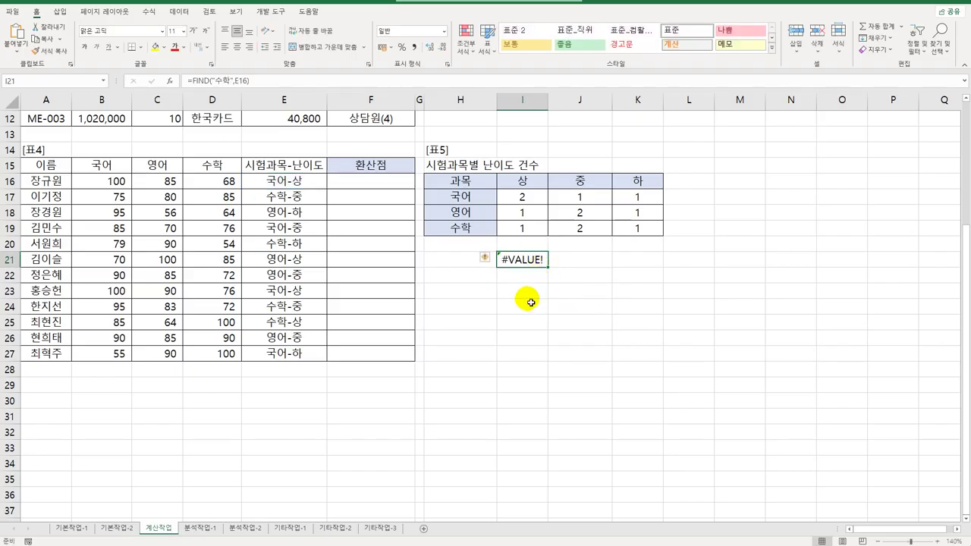
- Set the search text of I21's FIND formula back to "국어"
{"action": "double_click", "coordinate": [524, 264]}
{"action": "double_click", "coordinate": [548, 260]}
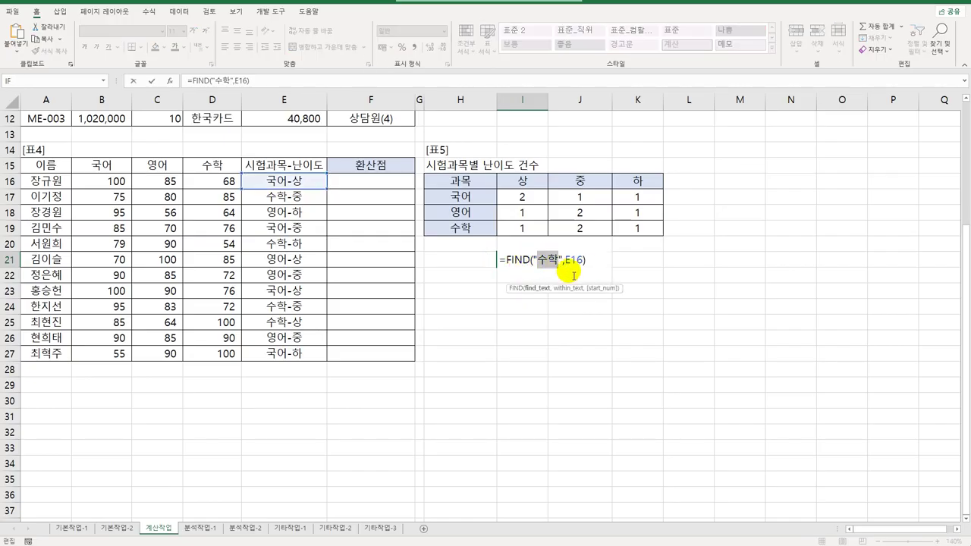
{"action": "type", "text": "국어"}
{"action": "key", "text": "Return"}
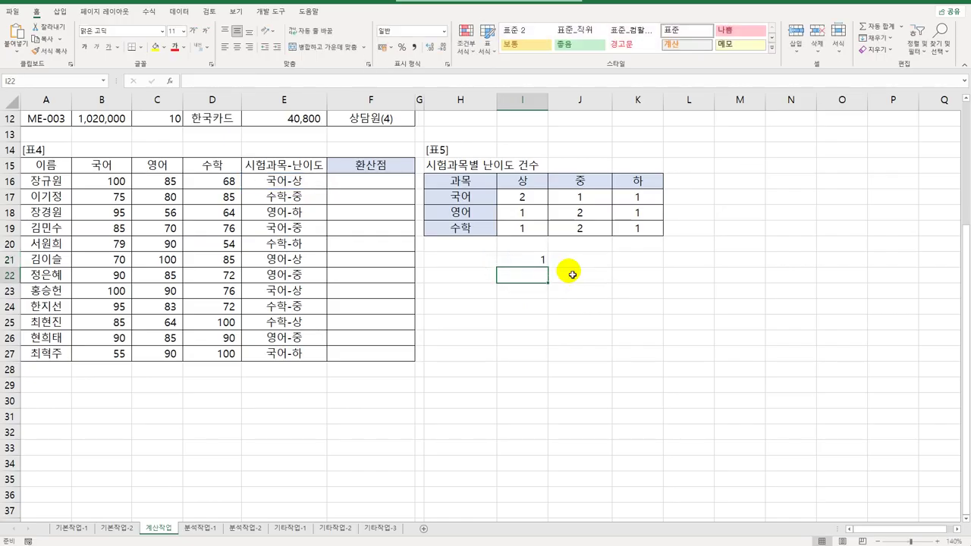
{"action": "left_click", "coordinate": [533, 259]}
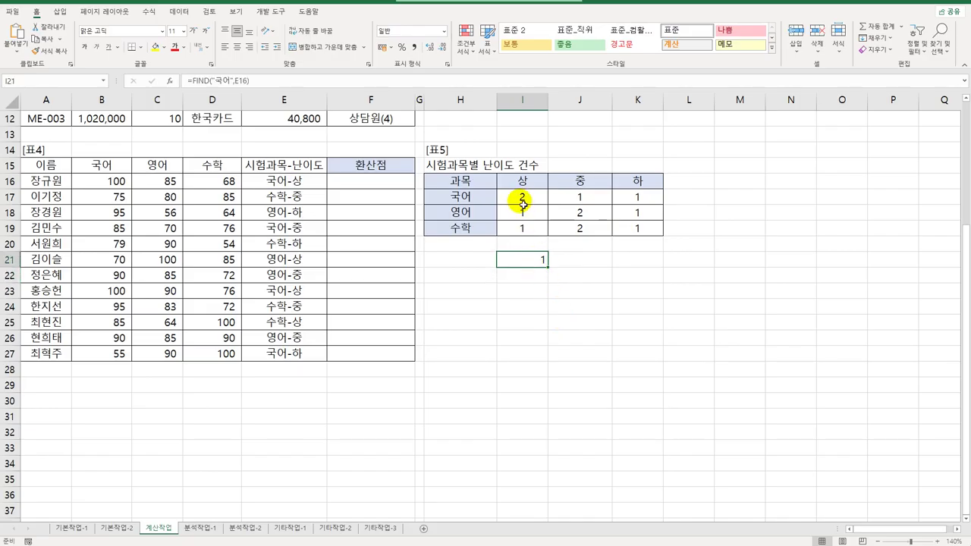
{"action": "left_click_drag", "start_coordinate": [523, 199], "coordinate": [629, 234]}
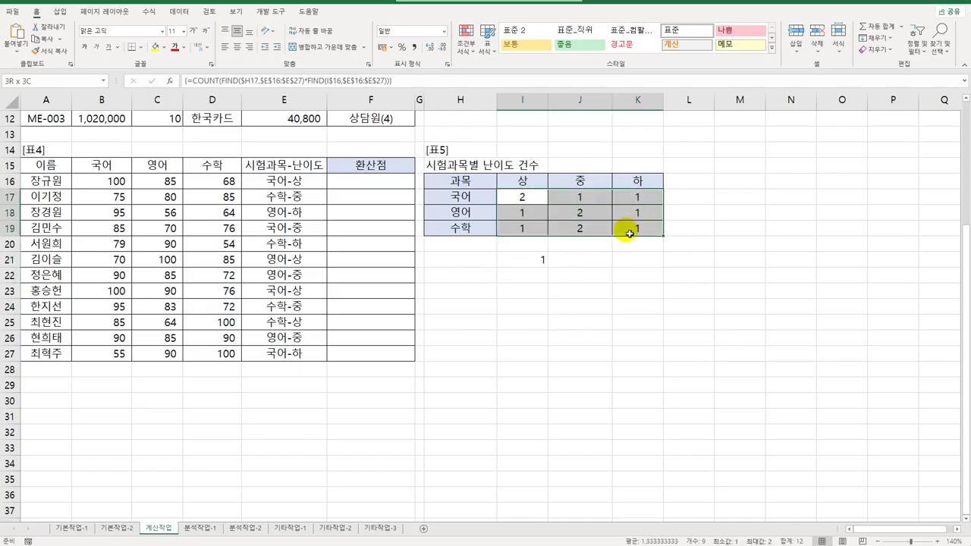
{"action": "left_click", "coordinate": [540, 259]}
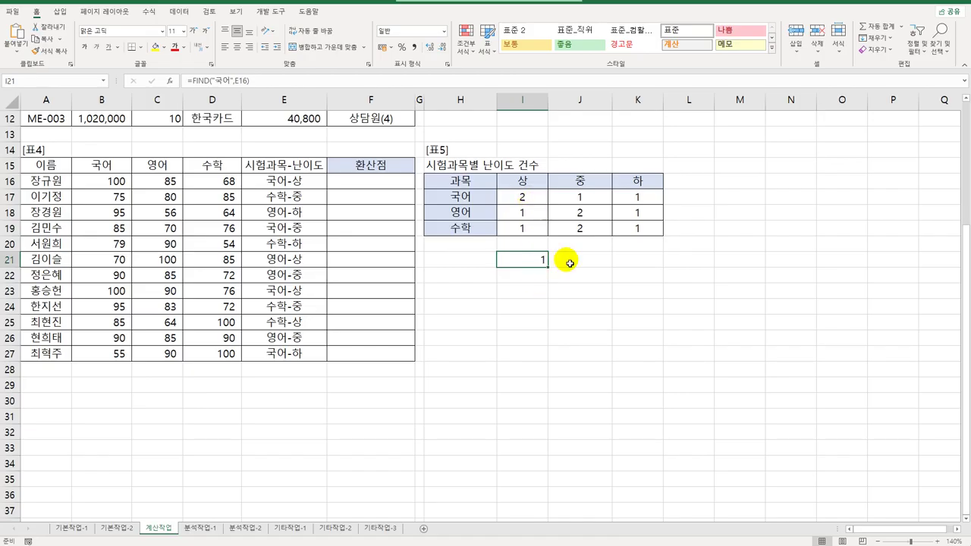
- Enter the formula =FIND("상",E16) in cell J21
{"action": "left_click", "coordinate": [570, 259]}
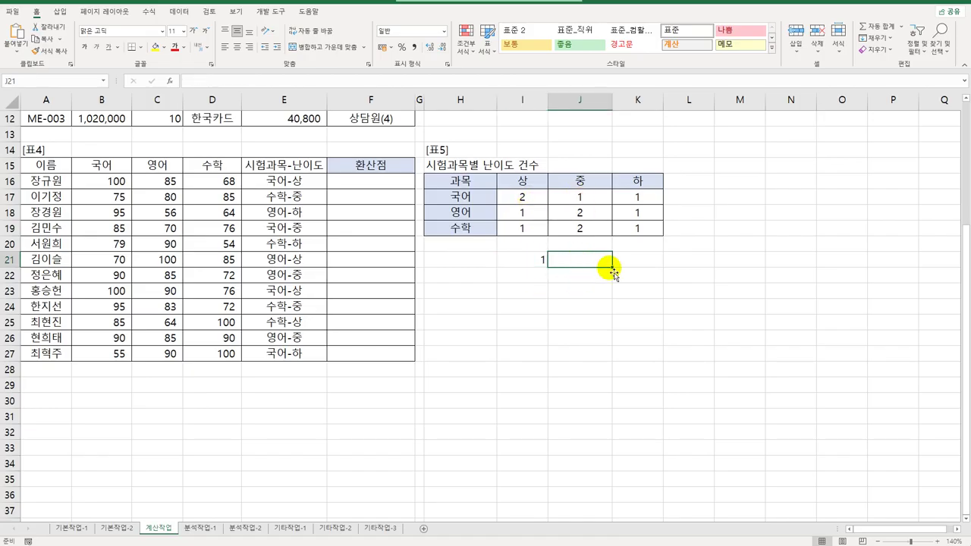
{"action": "type", "text": "="}
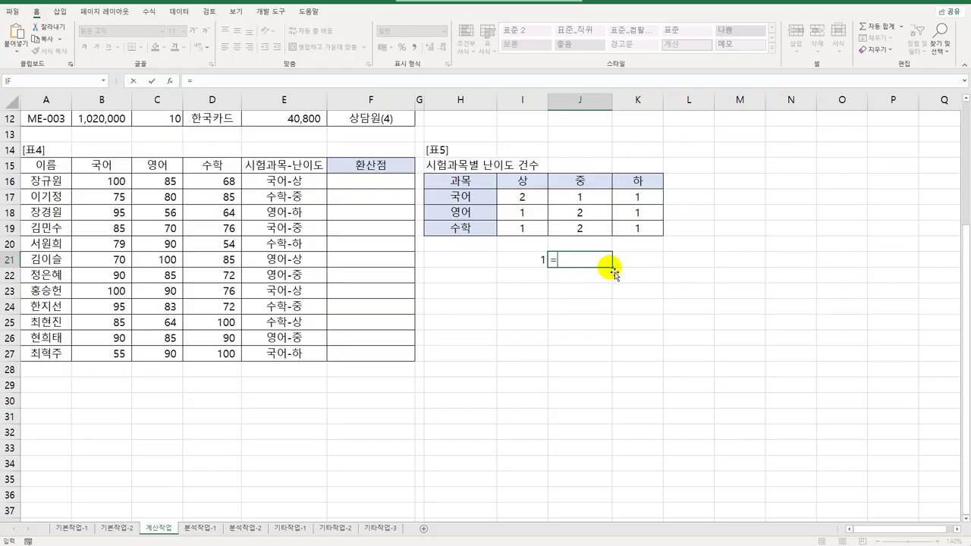
{"action": "type", "text": "fi"}
{"action": "key", "text": "BackSpace"}
{"action": "key", "text": "BackSpace"}
{"action": "key", "text": "Hangul"}
{"action": "type", "text": "fi"}
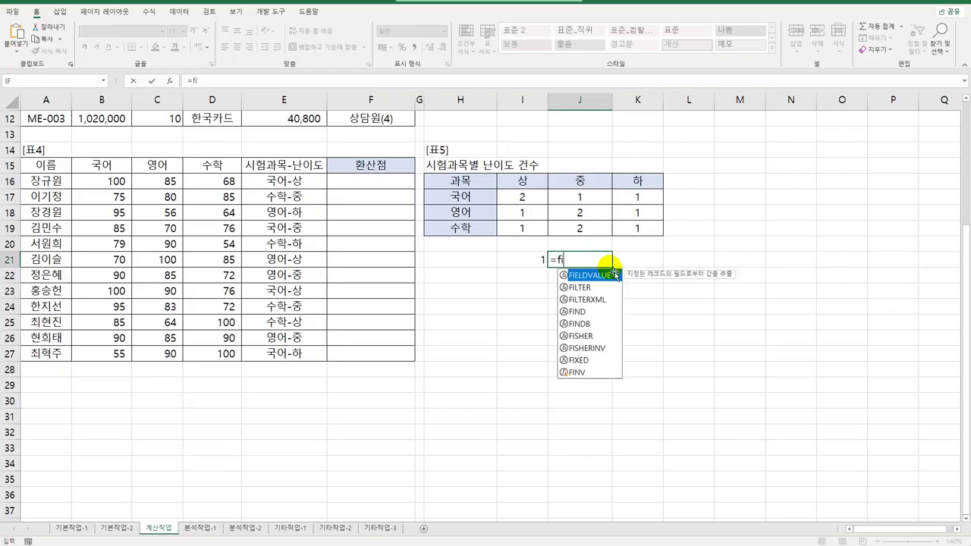
{"action": "type", "text": "nd("}
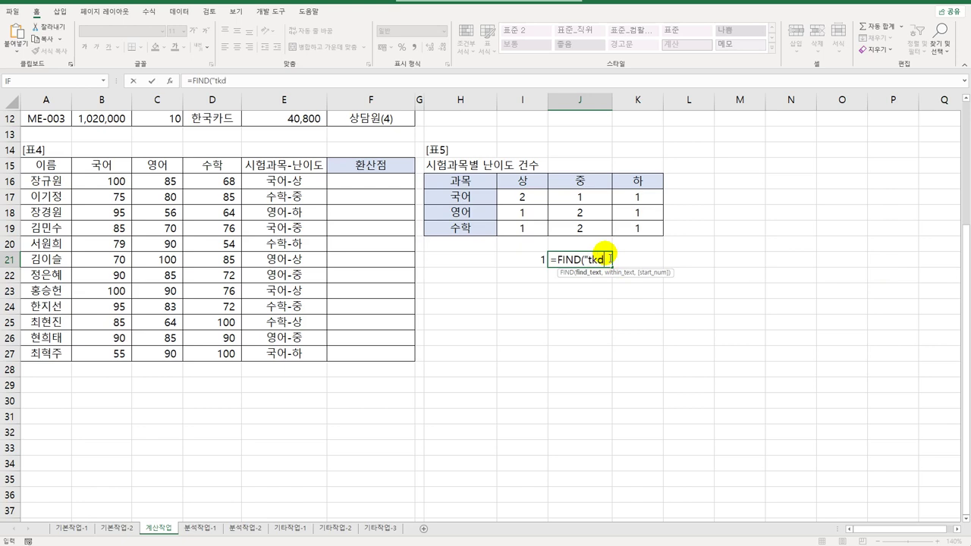
{"action": "type", "text": "\"상\","}
{"action": "left_click", "coordinate": [293, 177]}
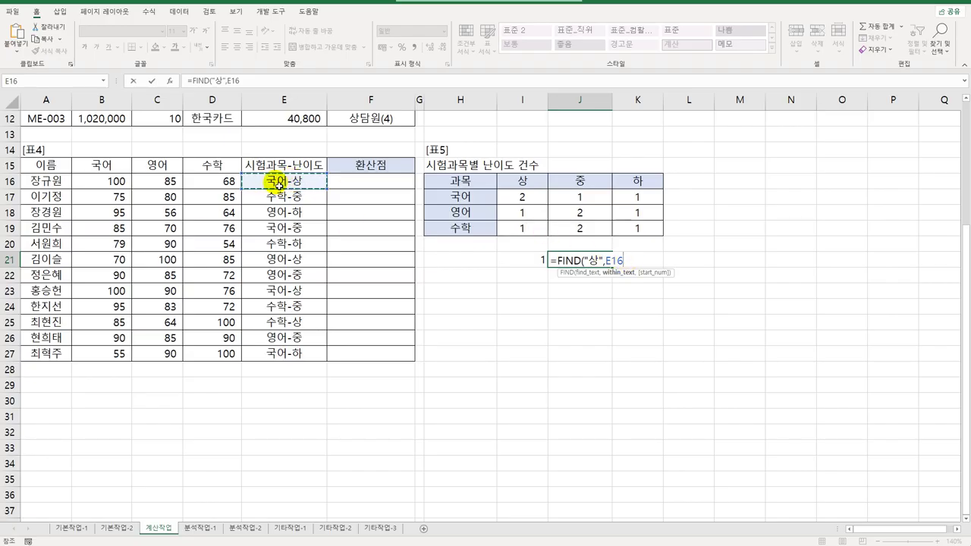
{"action": "type", "text": ")"}
{"action": "key", "text": "Return"}
{"action": "key", "text": "Up"}
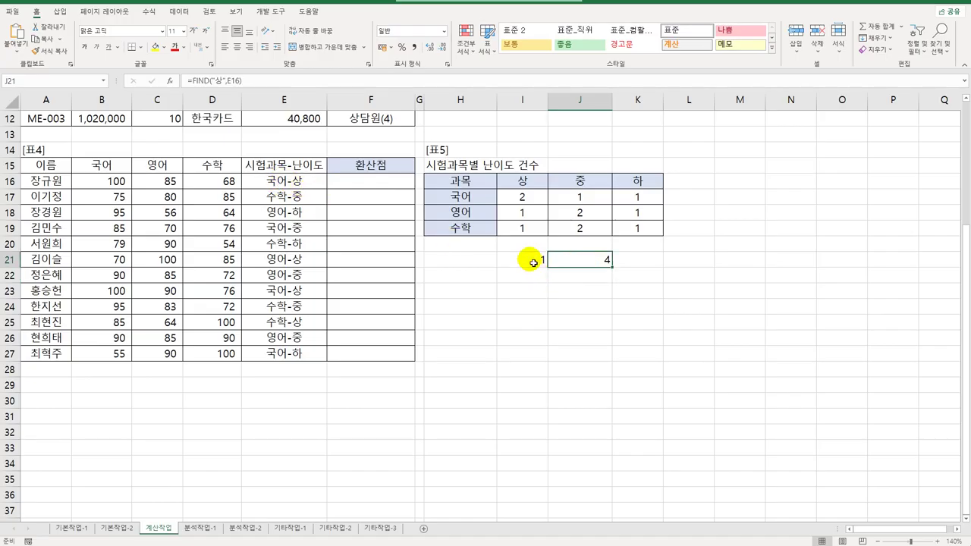
- Compare the FIND formulas in I21 and J21 with the array formula in I17
{"action": "left_click", "coordinate": [531, 260]}
{"action": "left_click", "coordinate": [587, 267]}
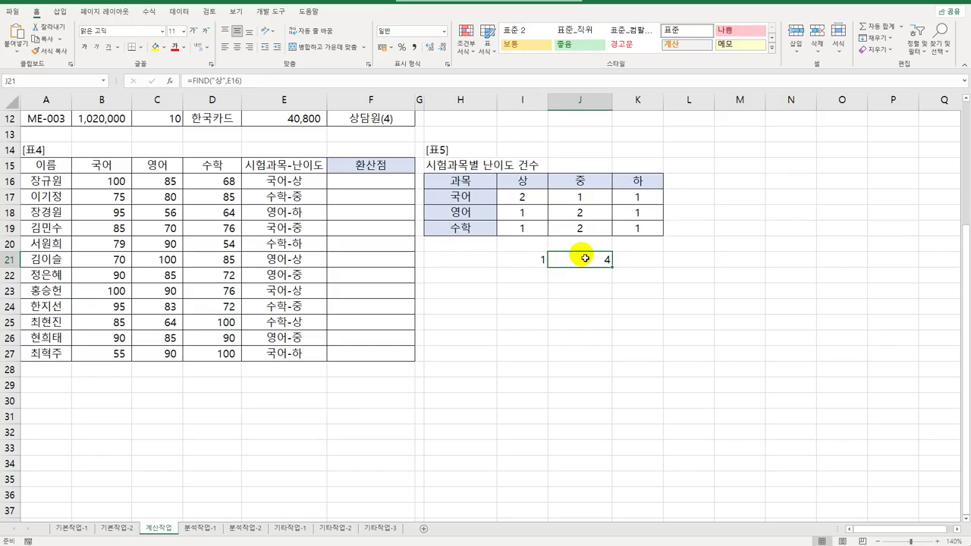
{"action": "left_click", "coordinate": [533, 202]}
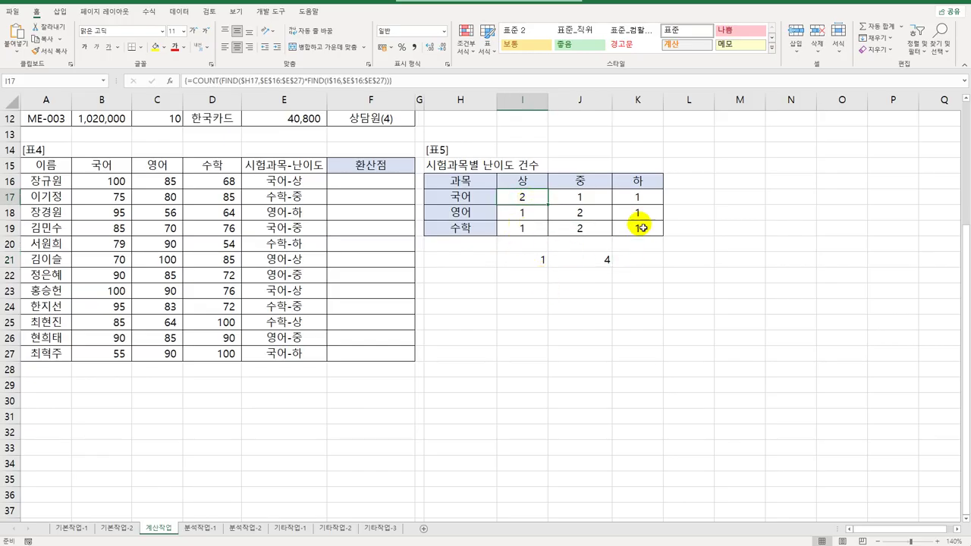
- Change the search text of J21's FIND formula to "중"
{"action": "left_click", "coordinate": [585, 263]}
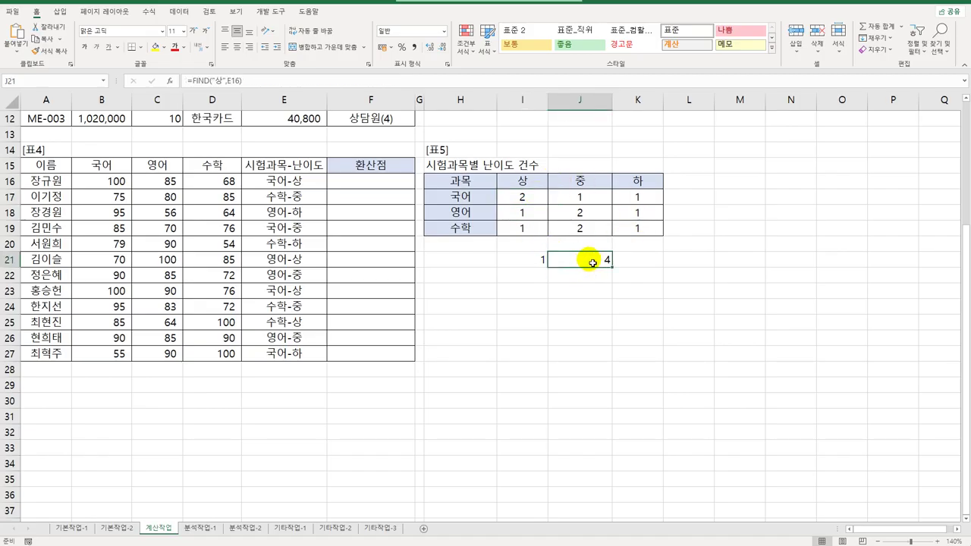
{"action": "double_click", "coordinate": [585, 263]}
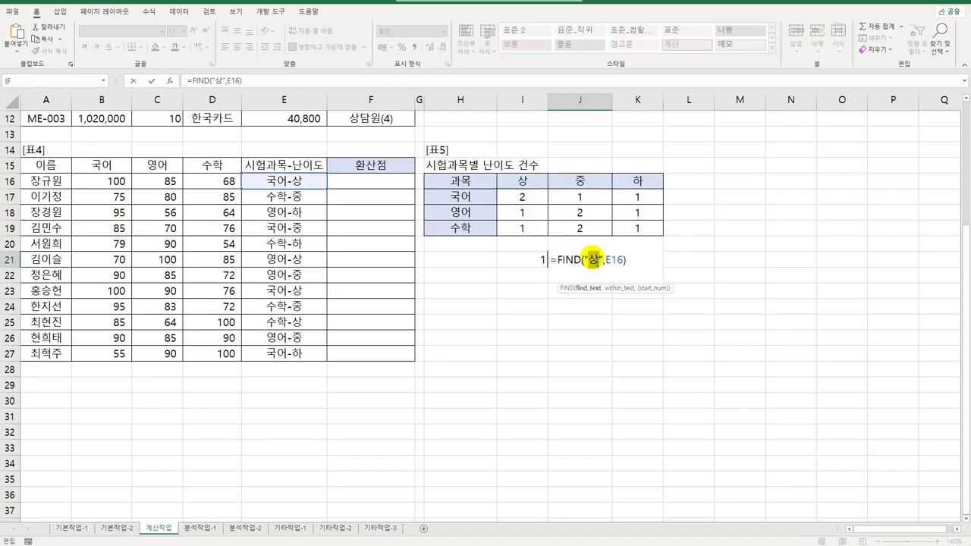
{"action": "type", "text": "ㅈ"}
{"action": "key", "text": "Return"}
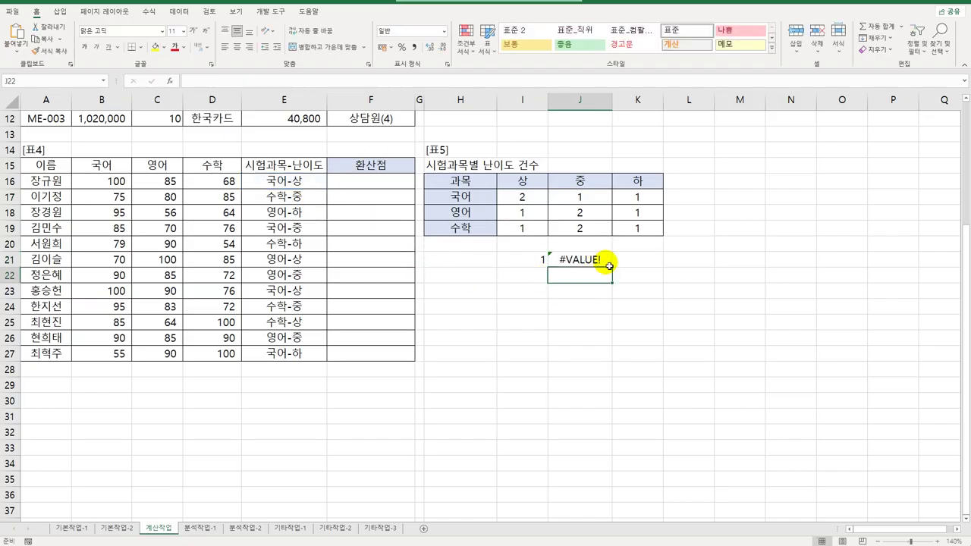
{"action": "left_click", "coordinate": [611, 259]}
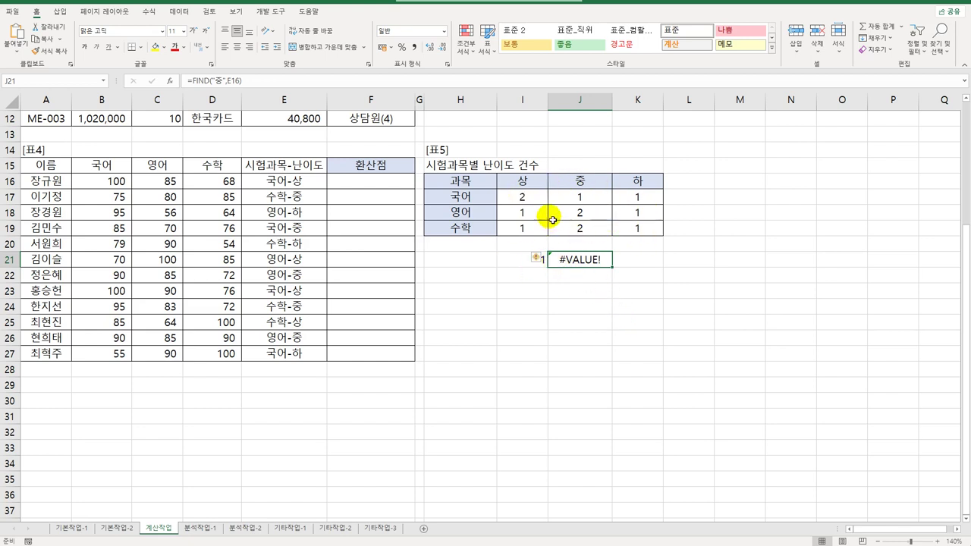
- Clear the FIND test formulas from cells I21:J21
{"action": "left_click_drag", "start_coordinate": [522, 197], "coordinate": [636, 234]}
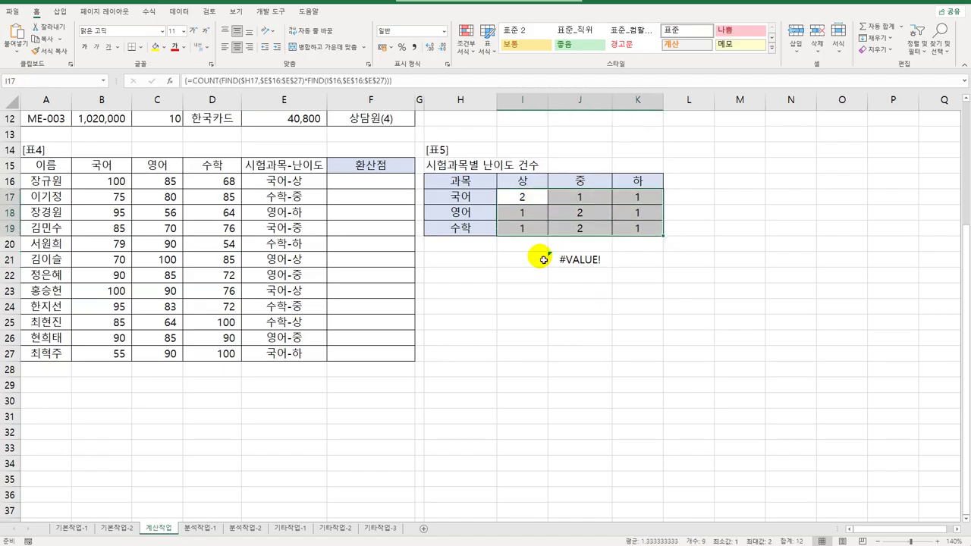
{"action": "left_click_drag", "start_coordinate": [542, 260], "coordinate": [583, 259]}
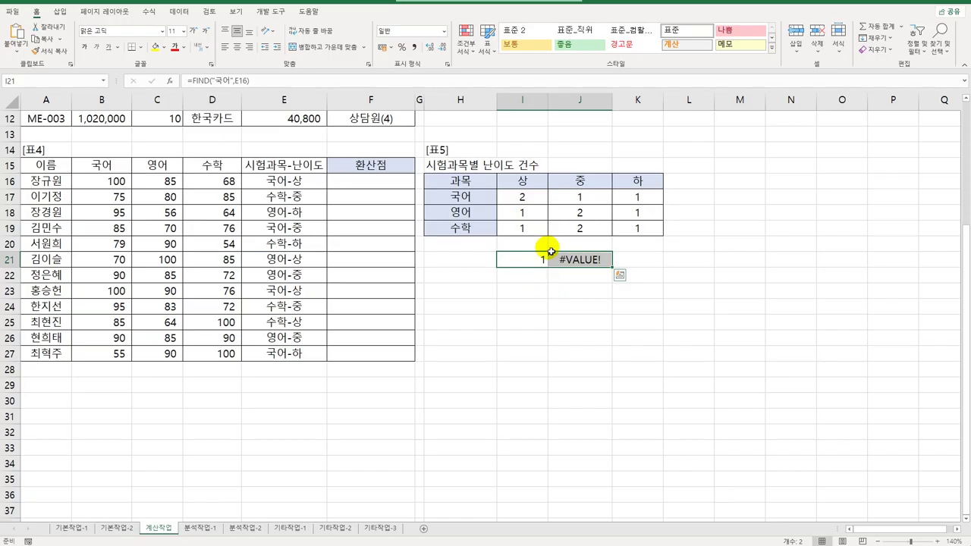
{"action": "key", "text": "Delete"}
- Review the $E$16:$E$27 range inside I17's COUNT and FIND formula and re-enter it as an array formula
{"action": "left_click", "coordinate": [531, 197]}
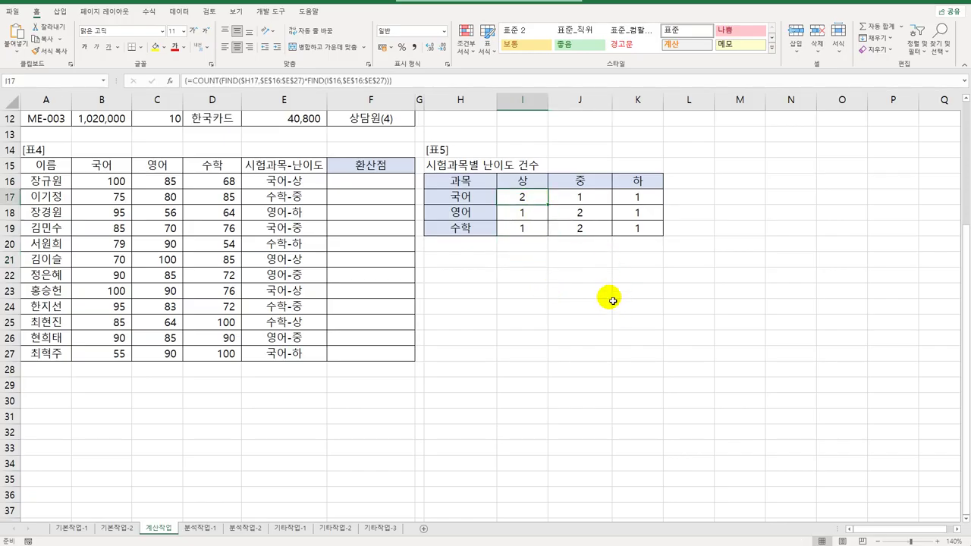
{"action": "double_click", "coordinate": [523, 195]}
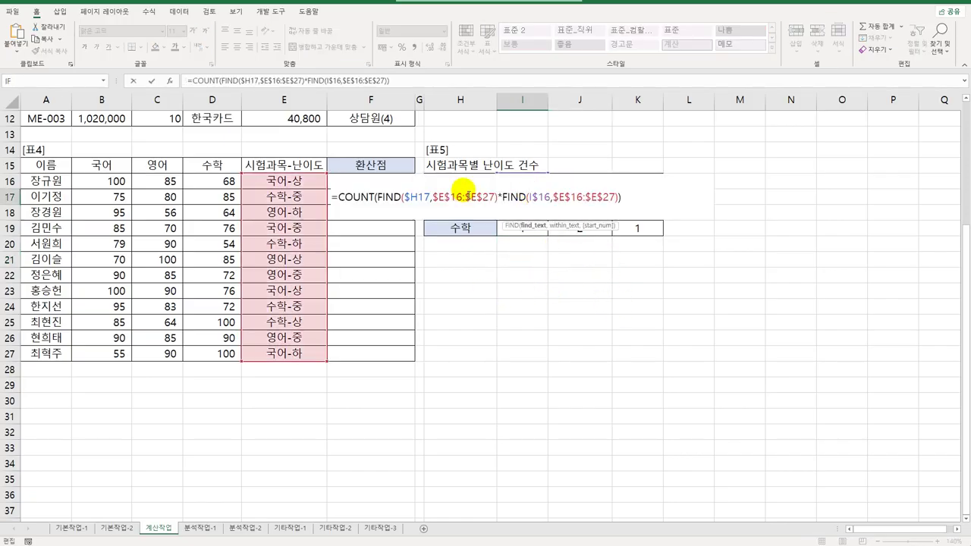
{"action": "left_click_drag", "start_coordinate": [433, 197], "coordinate": [497, 198]}
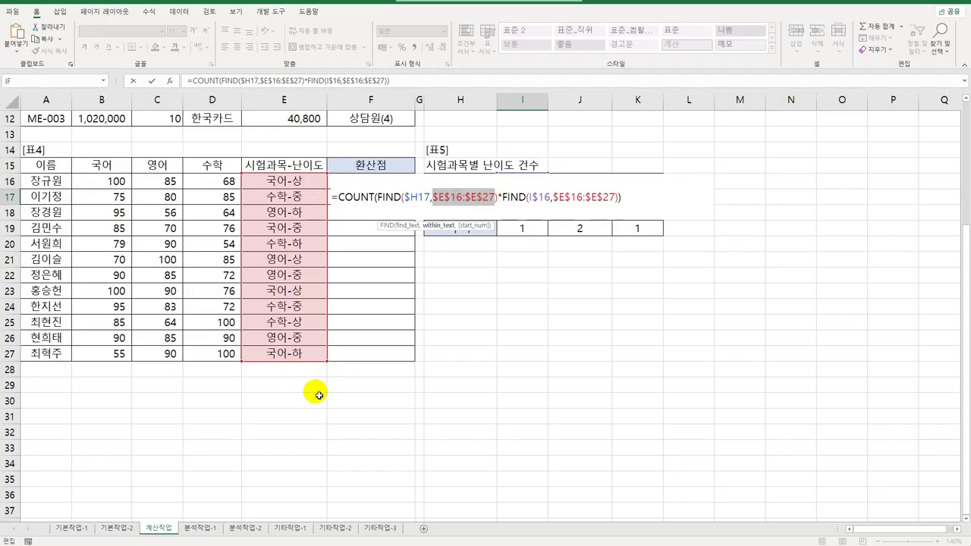
{"action": "key", "text": "ctrl+shift+Return"}
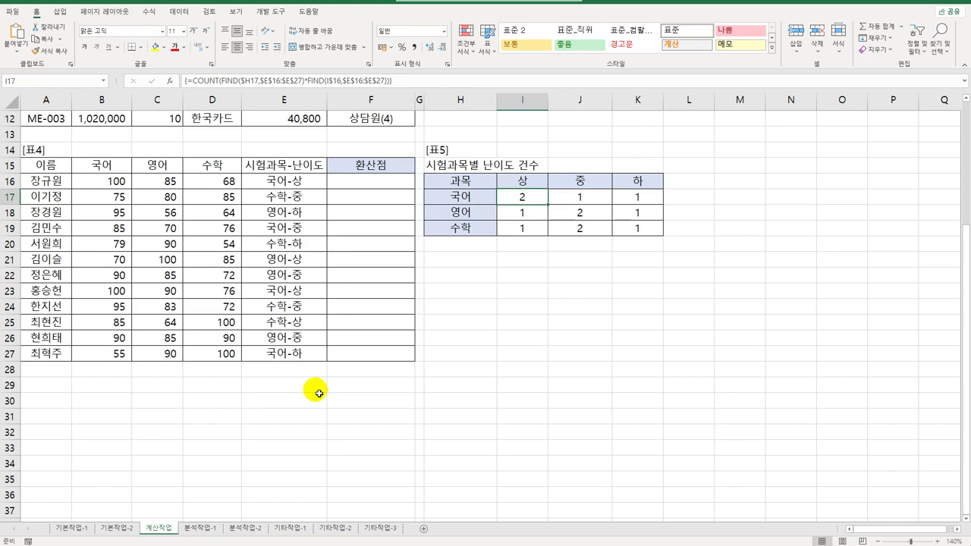
- Select F16 in 표4's 환산점 column and open a blank code window in the Visual Basic editor
{"action": "left_click", "coordinate": [403, 183]}
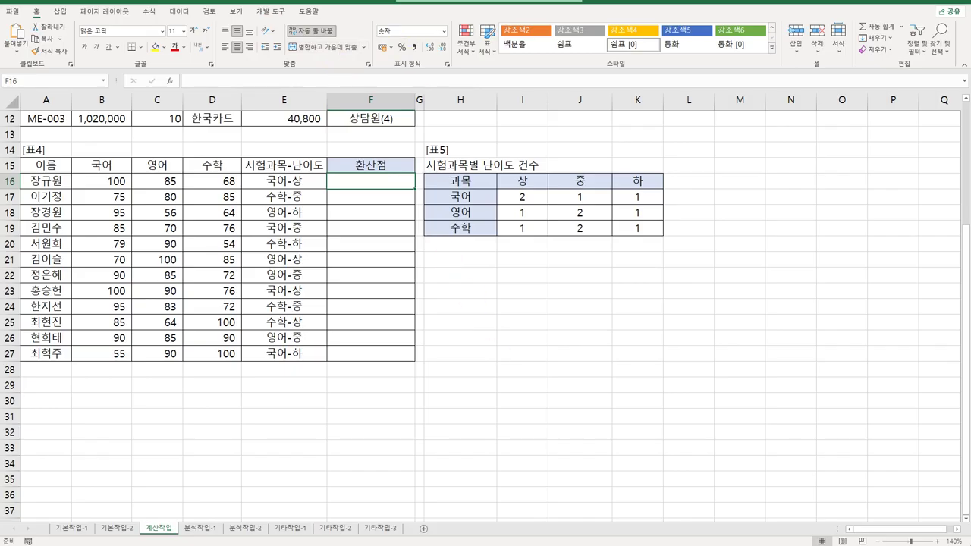
{"action": "left_click", "coordinate": [270, 12]}
{"action": "left_click", "coordinate": [14, 42]}
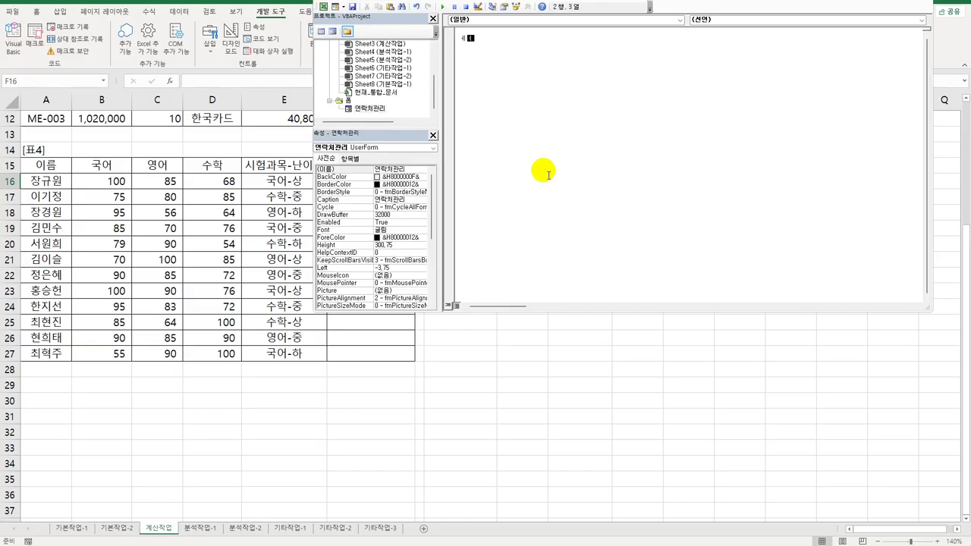
- Declare the public function fn환산점 with the arguments 국어, 영어 and 수학
{"action": "type", "text": "publi"}
{"action": "type", "text": "c function "}
{"action": "type", "text": "루gh"}
{"action": "key", "text": "BackSpace"}
{"action": "key", "text": "BackSpace"}
{"action": "key", "text": "BackSpace"}
{"action": "type", "text": "루"}
{"action": "key", "text": "BackSpace"}
{"action": "type", "text": "e"}
{"action": "type", "text": "ㅁ"}
{"action": "type", "text": "산점("}
{"action": "type", "text": "국어, 영어"}
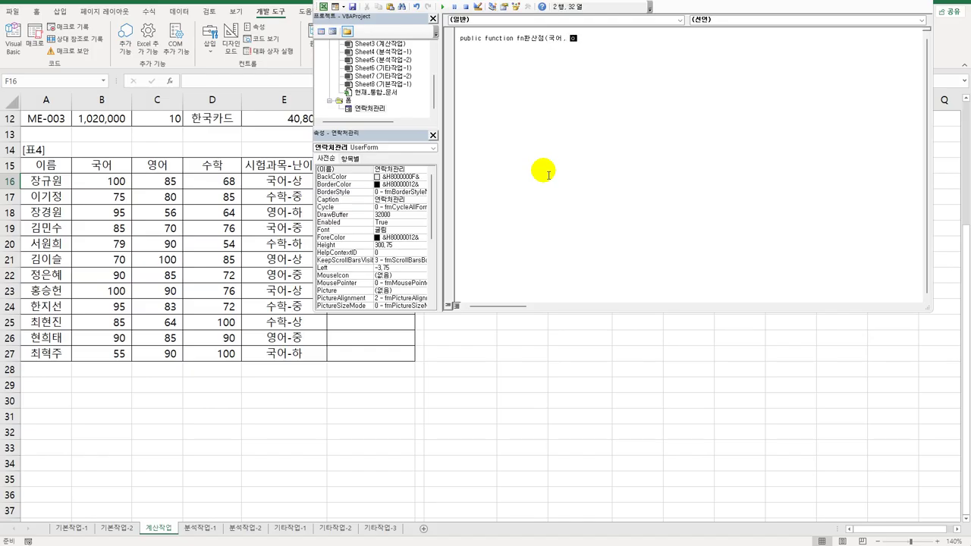
{"action": "type", "text": ", 수학)"}
{"action": "key", "text": "Return"}
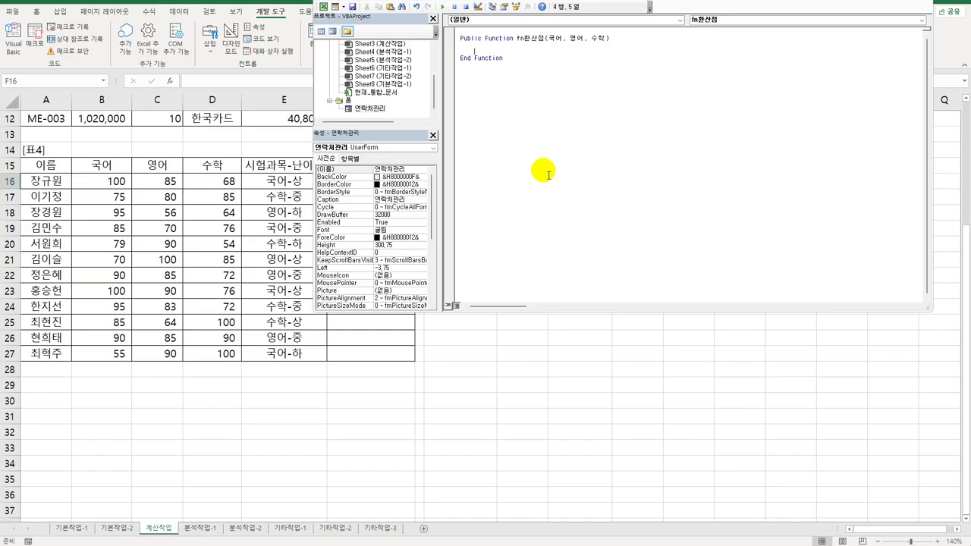
- Add the condition If 국어 < 60 Or 영어 < 60 Or 수학 < 60 Then inside the fn환산점 function
{"action": "type", "text": "ㅏ e"}
{"action": "key", "text": "BackSpace"}
{"action": "key", "text": "BackSpace"}
{"action": "key", "text": "BackSpace"}
{"action": "type", "text": "if 국어 "}
{"action": "type", "text": "ㅓ"}
{"action": "key", "text": "BackSpace"}
{"action": "type", "text": "<60 or 영어 <"}
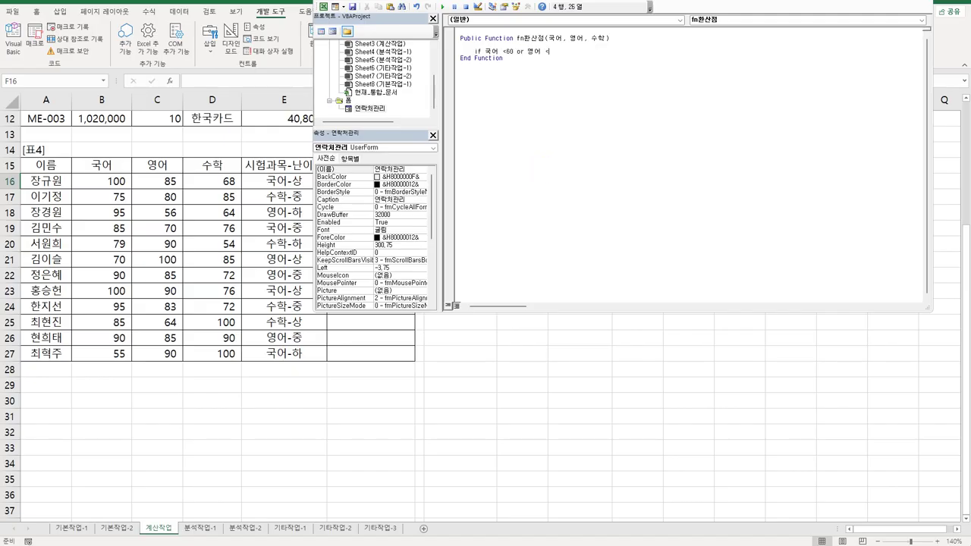
{"action": "type", "text": "60 or "}
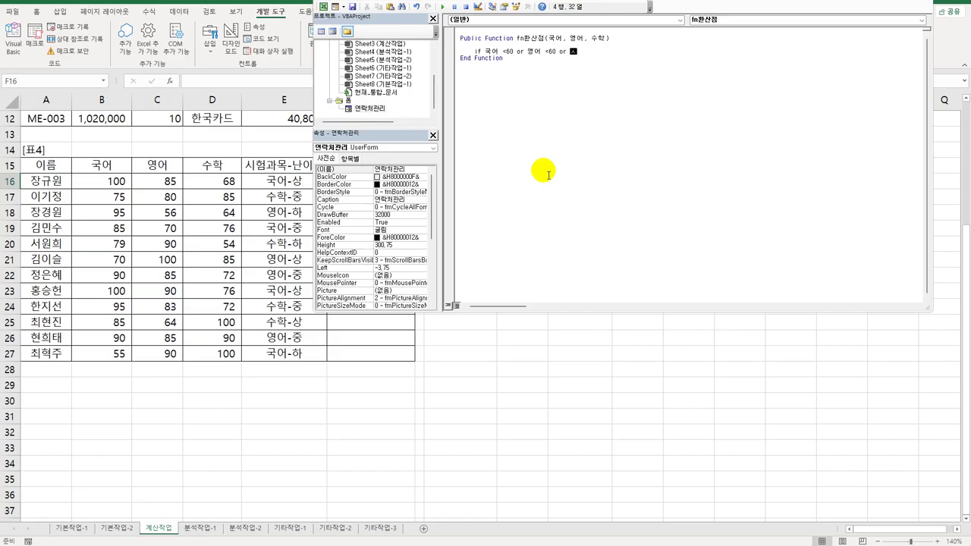
{"action": "type", "text": "수학 < 60 "}
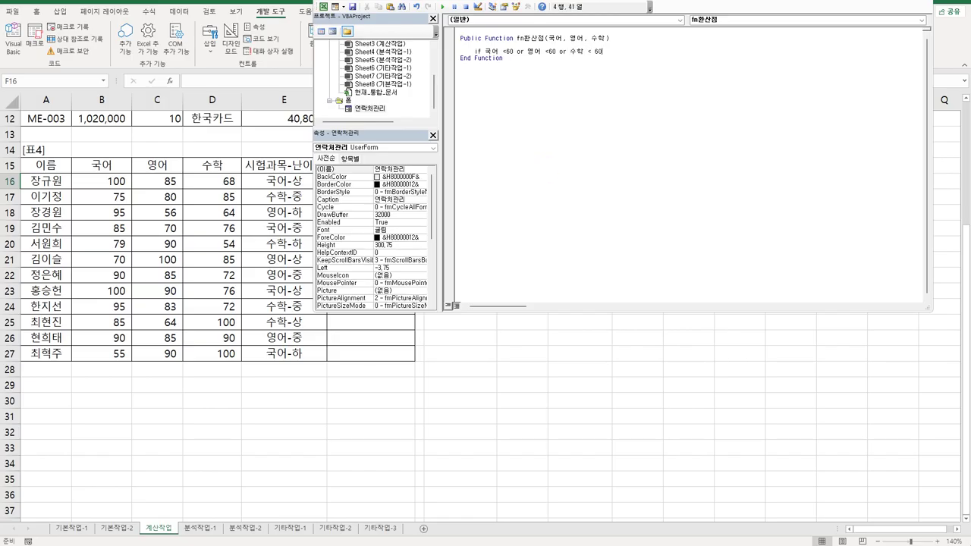
{"action": "type", "text": "then"}
{"action": "key", "text": "Return"}
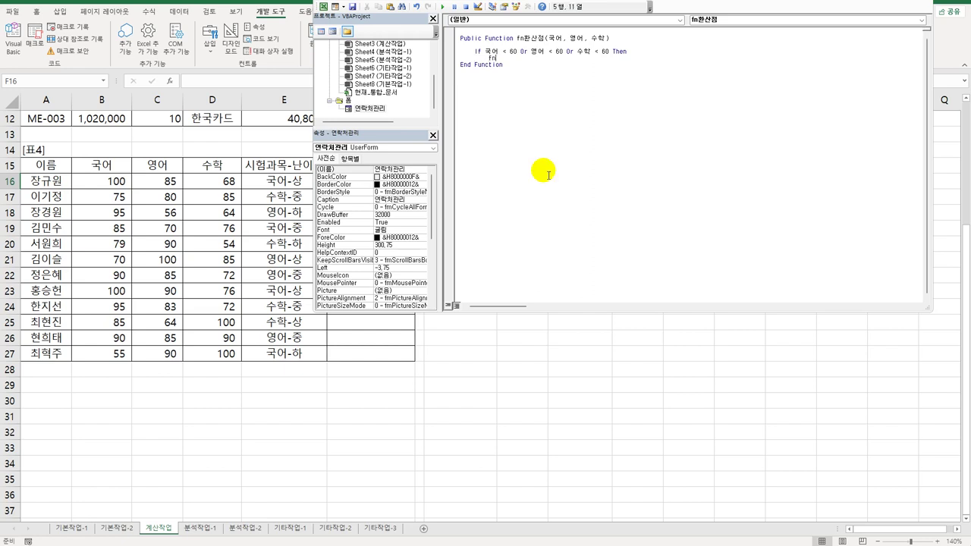
- Make the function return 0 when the condition is met with the line fn환산점 = 0
{"action": "type", "text": "fn환삿"}
{"action": "key", "text": "BackSpace"}
{"action": "type", "text": "산점 = 0"}
{"action": "key", "text": "Return"}
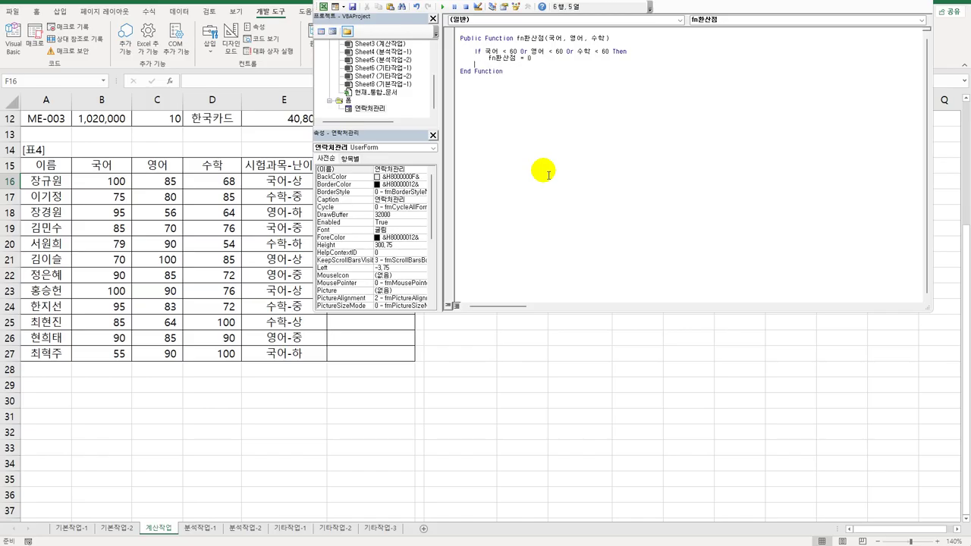
- Add an Else branch and copy the fn환산점 = 0 line into it
{"action": "type", "text": "es"}
{"action": "key", "text": "BackSpace"}
{"action": "type", "text": "lse"}
{"action": "key", "text": "Return"}
{"action": "key", "text": "shift+End"}
{"action": "key", "text": "ctrl+c"}
{"action": "key", "text": "Down"}
{"action": "key", "text": "Down"}
{"action": "key", "text": "ctrl+v"}
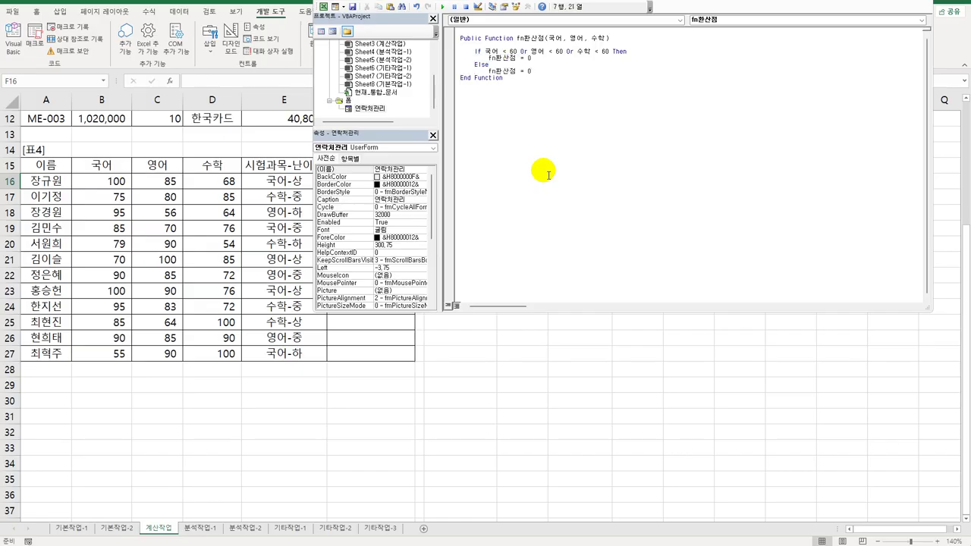
- Change the Else branch's result to fn환산점 = 국어 * 0.4 + 영어 * 0.3 + 수학 * 0.3
{"action": "key", "text": "shift+Left"}
{"action": "type", "text": "rn"}
{"action": "key", "text": "BackSpace"}
{"action": "key", "text": "BackSpace"}
{"action": "type", "text": "국어 +0.4* 영어 +0."}
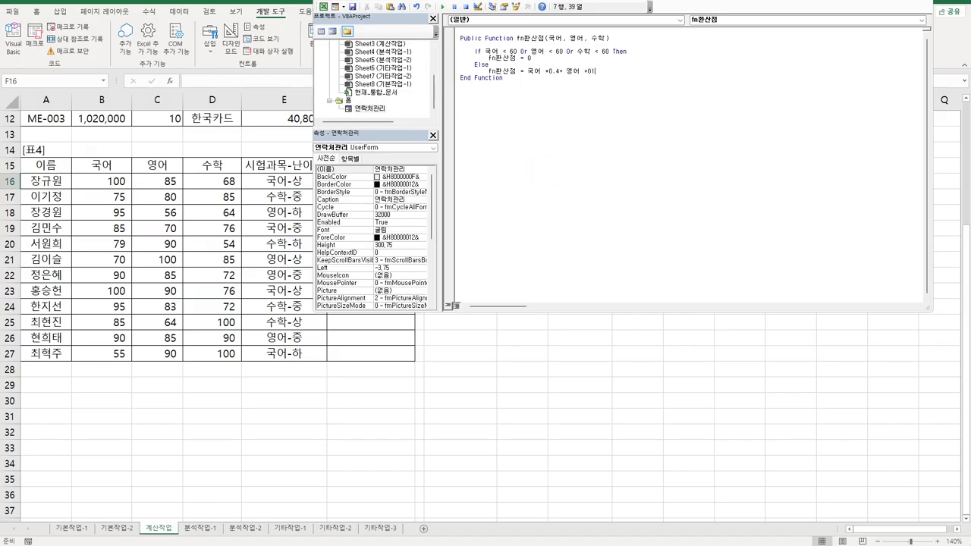
{"action": "type", "text": "."}
{"action": "key", "text": "BackSpace"}
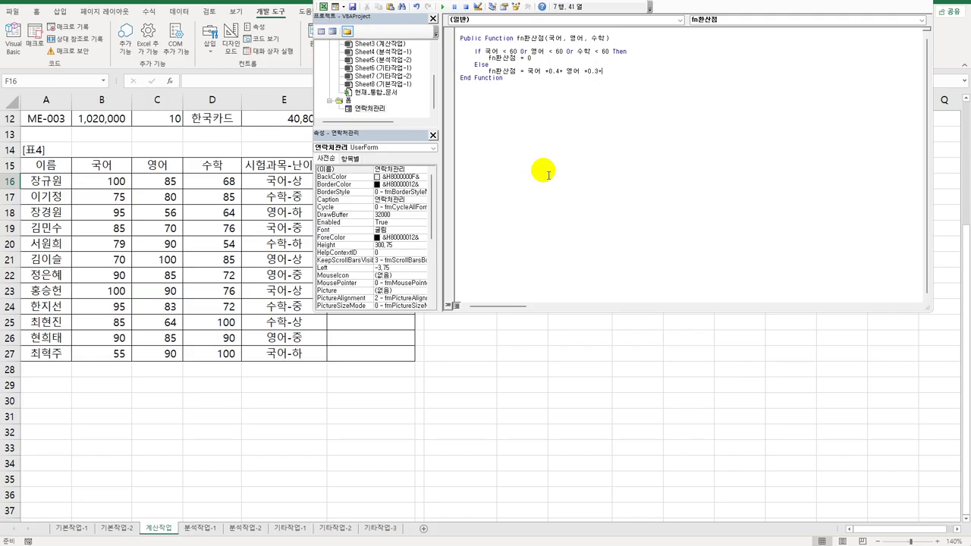
{"action": "type", "text": ".3*수학 *0.3"}
{"action": "key", "text": "Return"}
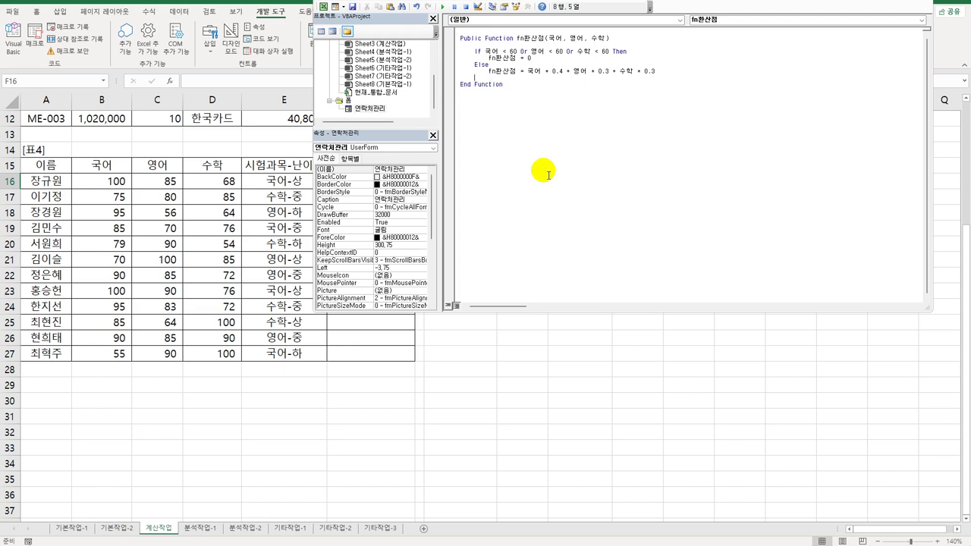
- Close the condition with End If and return from the code editor to the worksheet
{"action": "type", "text": "end if"}
{"action": "key", "text": "Return"}
{"action": "key", "text": "alt+q"}
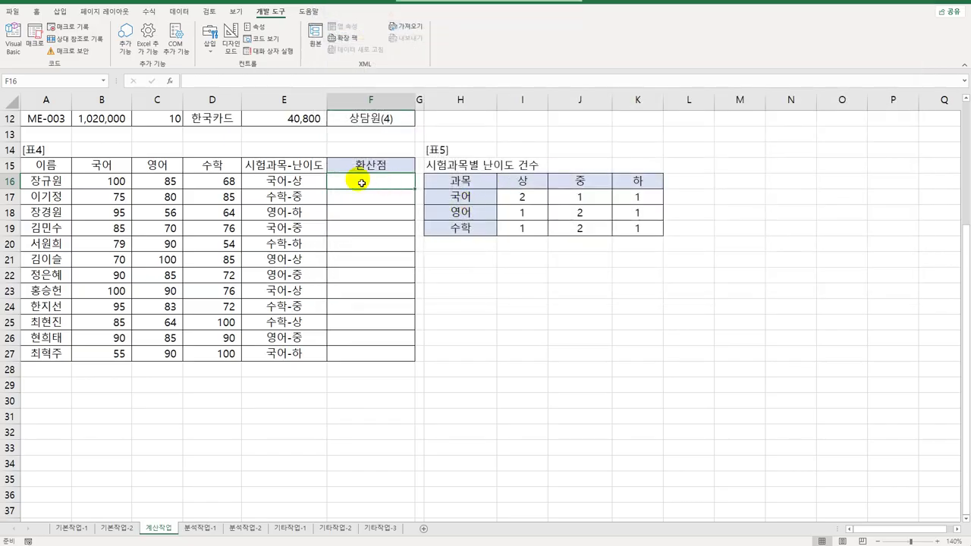
{"action": "left_click", "coordinate": [170, 81]}
{"action": "left_click", "coordinate": [601, 312]}
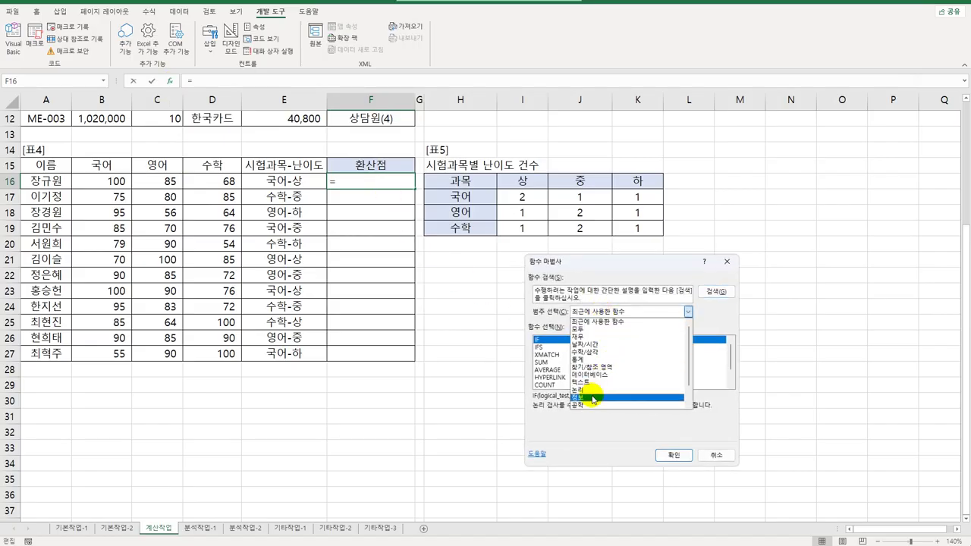
{"action": "scroll", "coordinate": [603, 349], "scroll_direction": "down", "scroll_amount": 1}
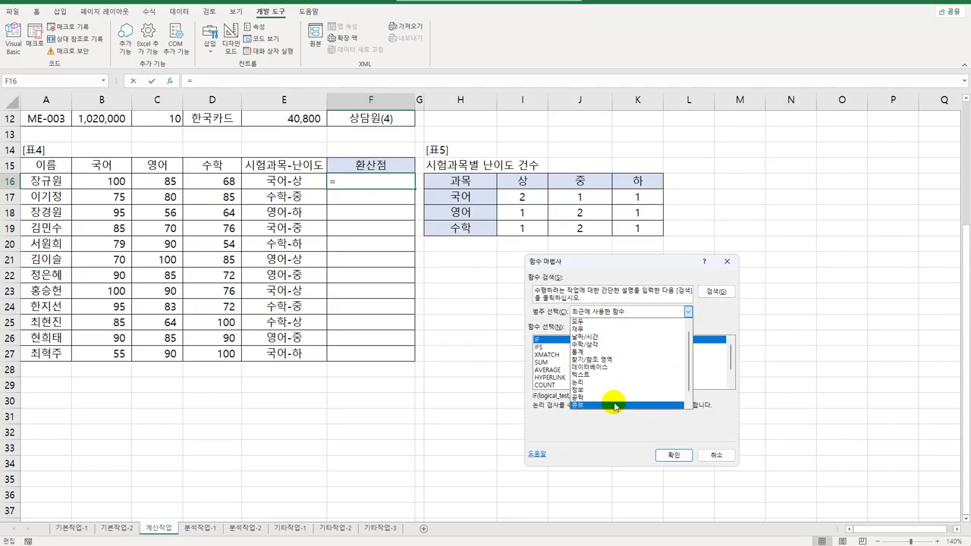
{"action": "scroll", "coordinate": [629, 387], "scroll_direction": "down", "scroll_amount": 2}
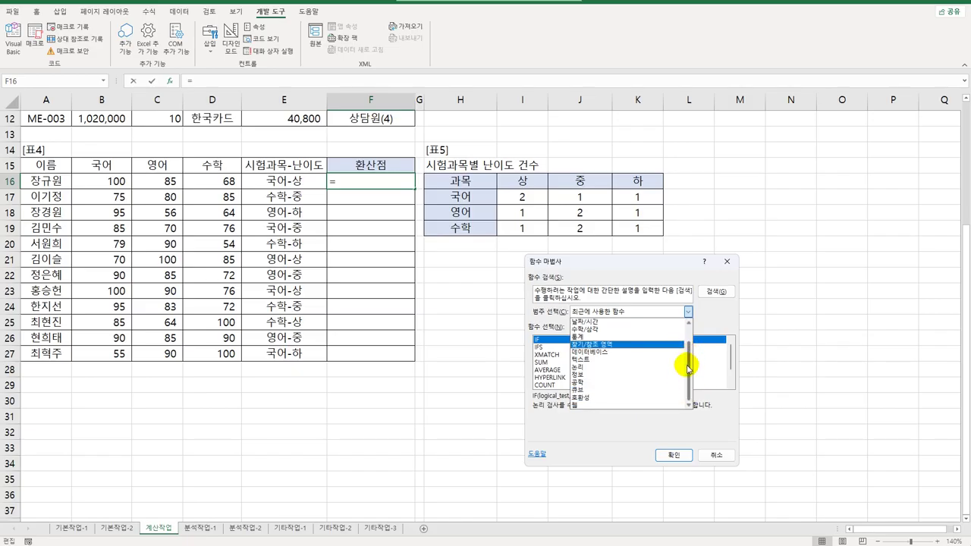
{"action": "left_click_drag", "start_coordinate": [689, 355], "coordinate": [687, 390]}
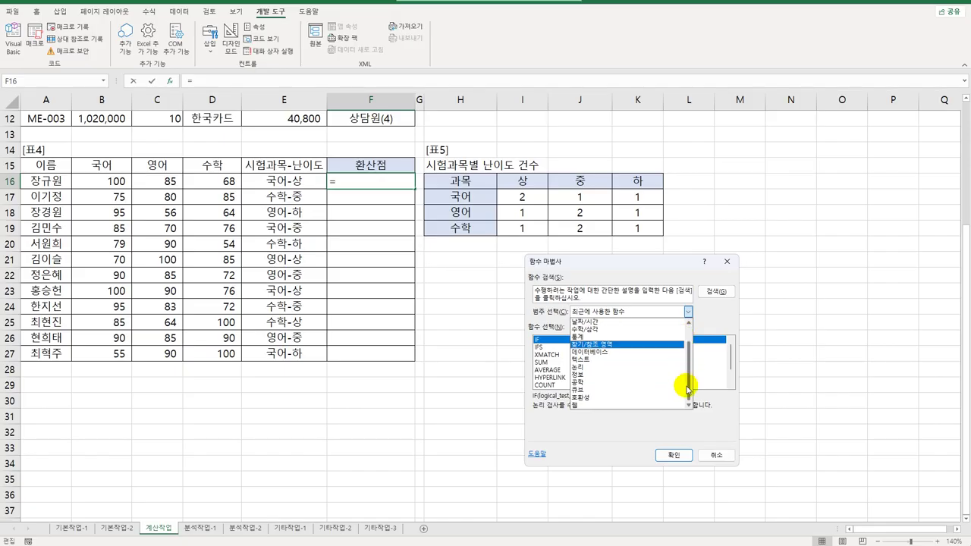
{"action": "left_click", "coordinate": [718, 455]}
{"action": "left_click", "coordinate": [520, 339]}
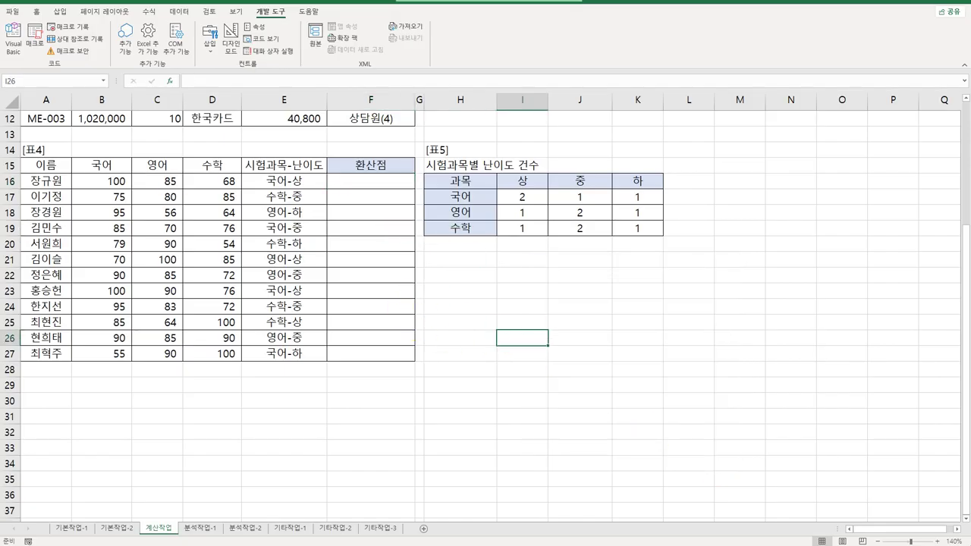
- Return to the code editor, copy the whole fn환산점 function and delete it from the 연락처관리 form's code
{"action": "left_click", "coordinate": [13, 44]}
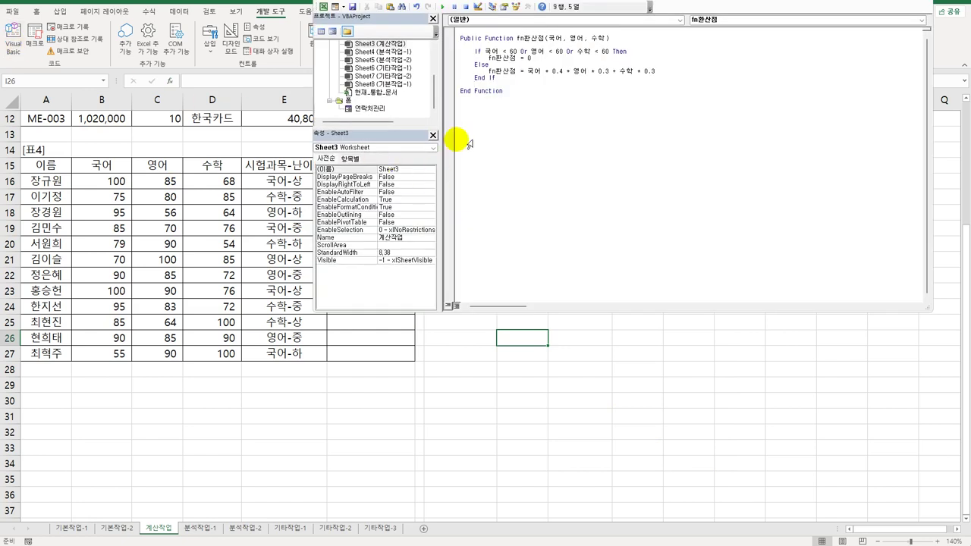
{"action": "left_click_drag", "start_coordinate": [516, 95], "coordinate": [446, 38]}
{"action": "key", "text": "ctrl+c"}
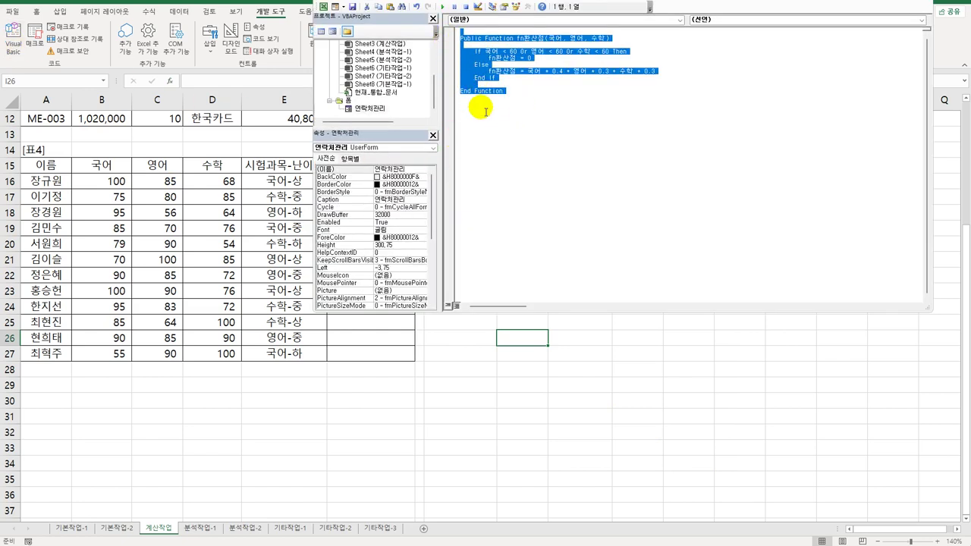
{"action": "key", "text": "Delete"}
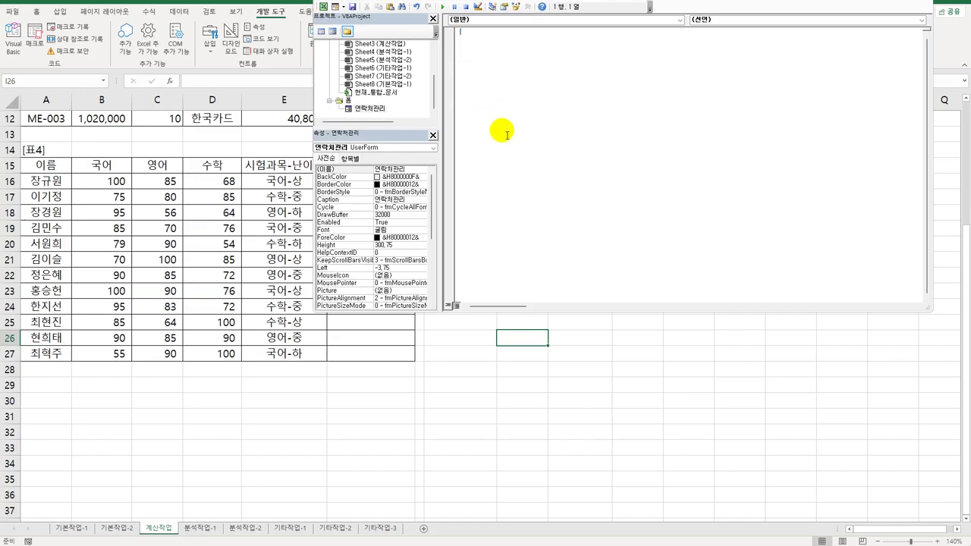
- Insert a new standard module and paste the copied fn환산점 function into it
{"action": "key", "text": "alt+i"}
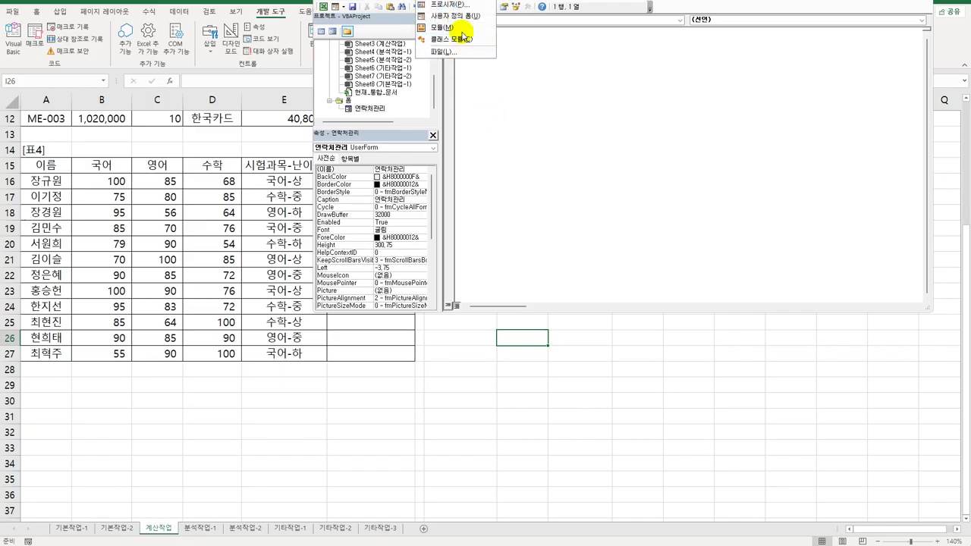
{"action": "left_click", "coordinate": [478, 32]}
{"action": "key", "text": "ctrl+v"}
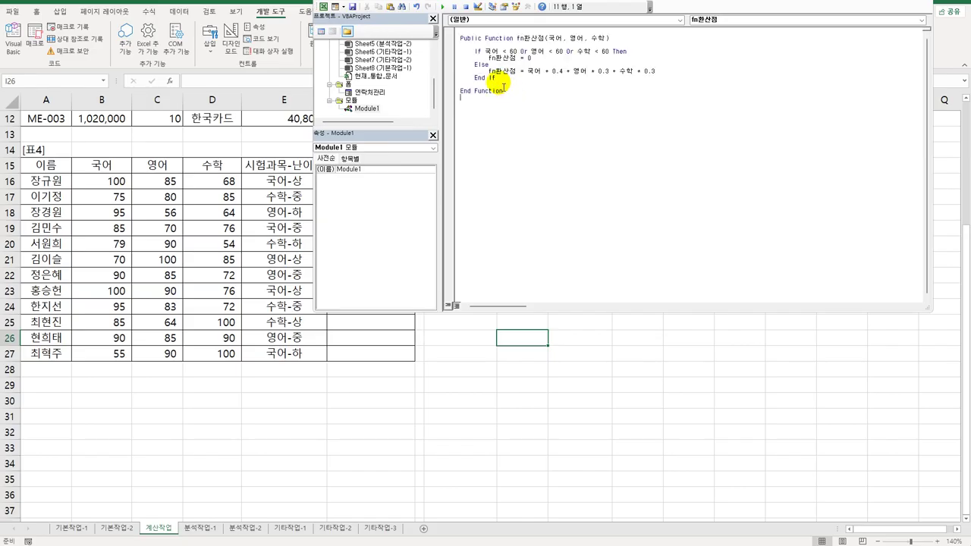
- Examine where Module1 sits among the project's objects and review the function code it holds
{"action": "left_click_drag", "start_coordinate": [432, 97], "coordinate": [427, 86]}
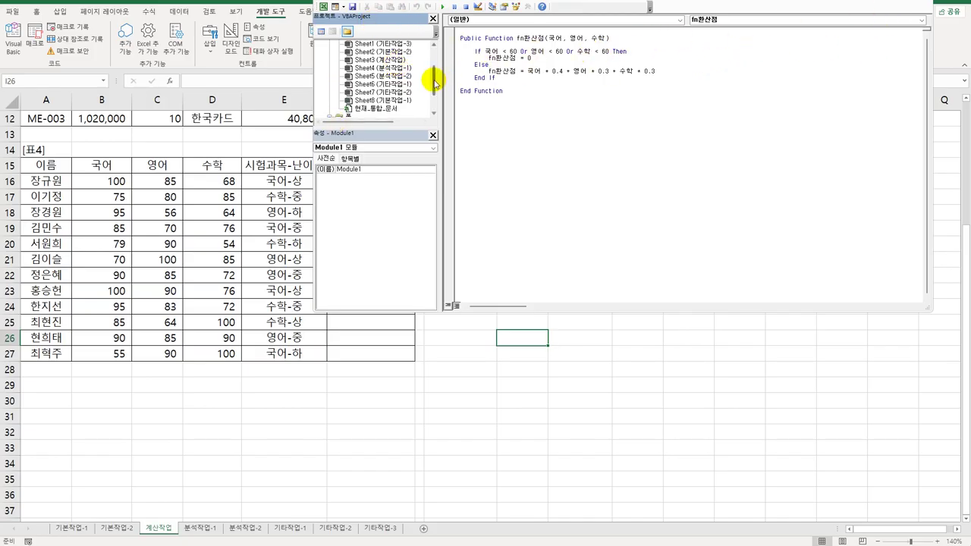
{"action": "left_click_drag", "start_coordinate": [433, 75], "coordinate": [433, 87]}
{"action": "left_click", "coordinate": [368, 109]}
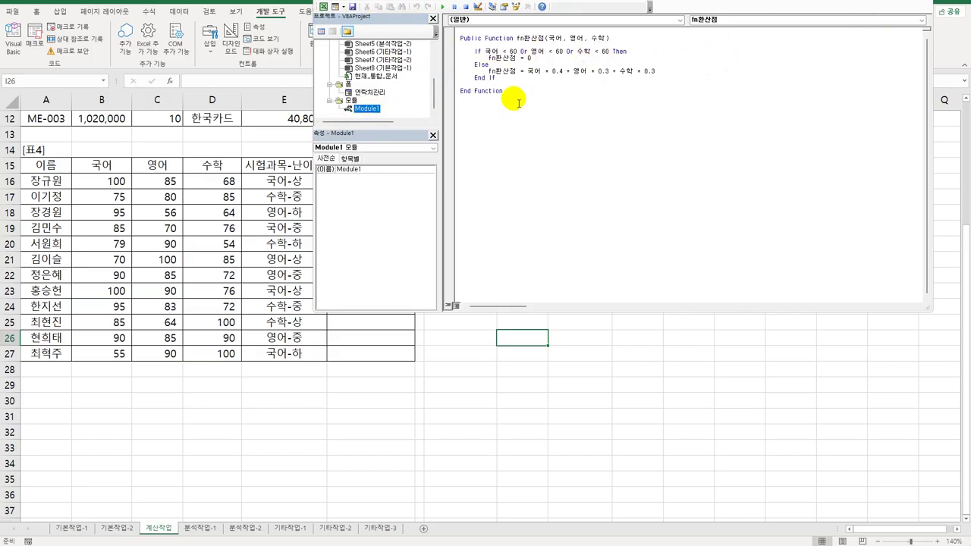
{"action": "left_click_drag", "start_coordinate": [529, 91], "coordinate": [444, 30]}
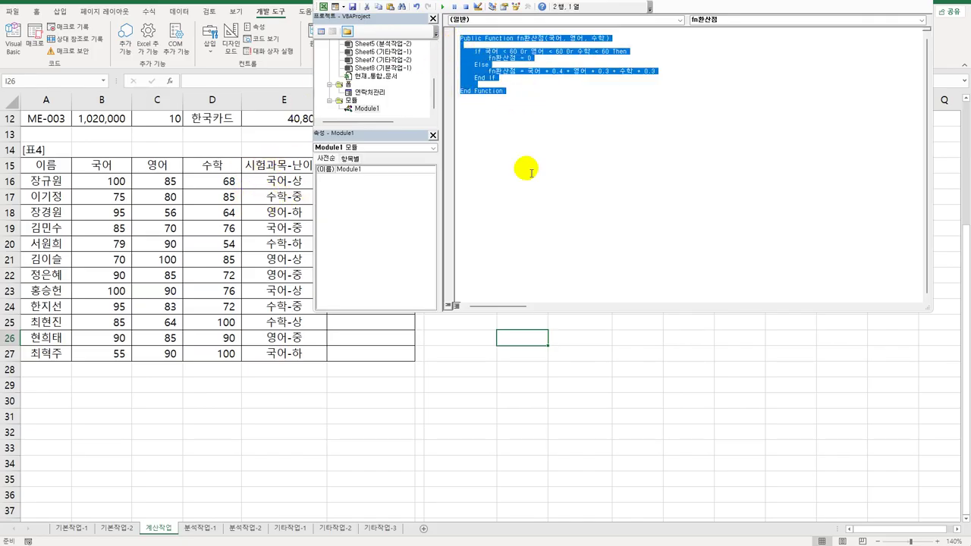
{"action": "left_click", "coordinate": [615, 171]}
- Return to the worksheet and insert the user-defined (사용자 정의) function fn환산점 into cell F16
{"action": "key", "text": "alt+F11"}
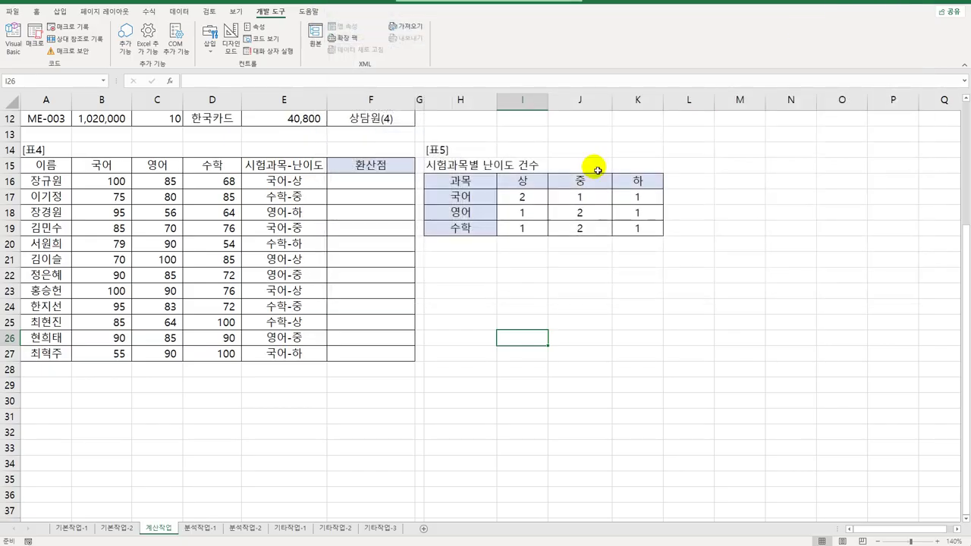
{"action": "left_click", "coordinate": [371, 187]}
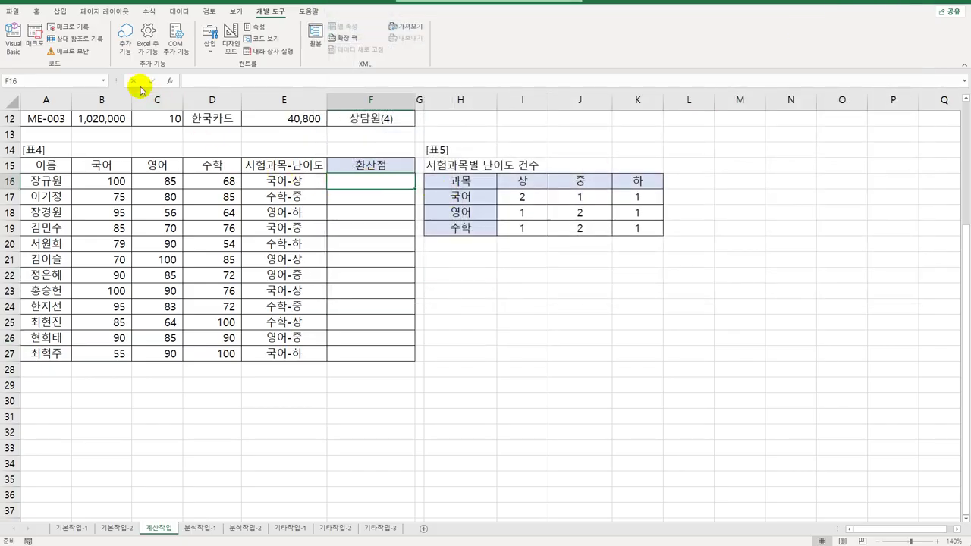
{"action": "left_click", "coordinate": [170, 81]}
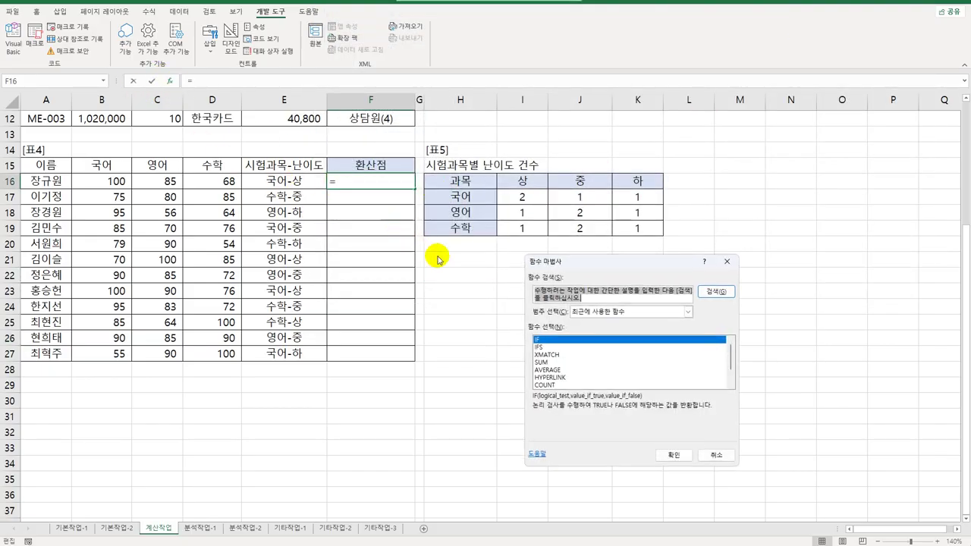
{"action": "left_click", "coordinate": [619, 312]}
{"action": "left_click", "coordinate": [601, 405]}
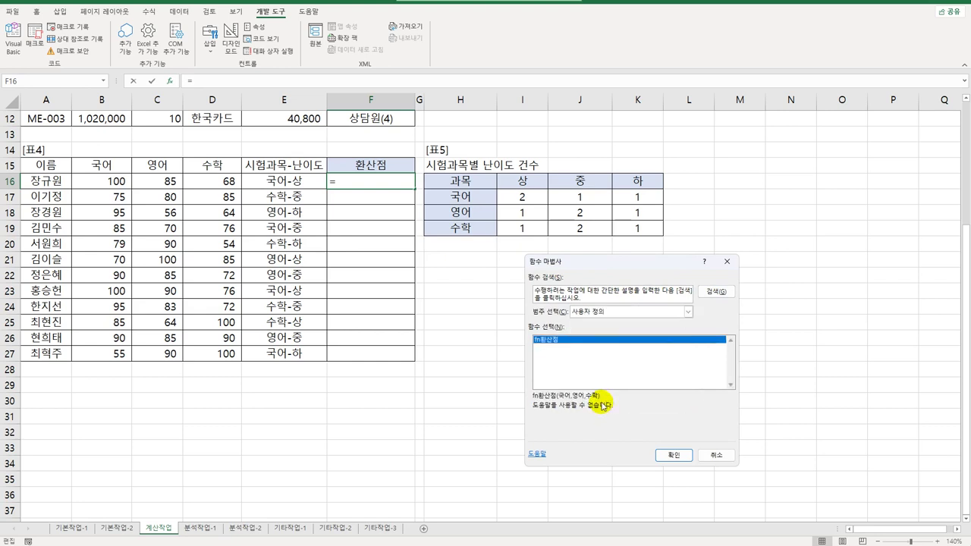
{"action": "left_click", "coordinate": [674, 455]}
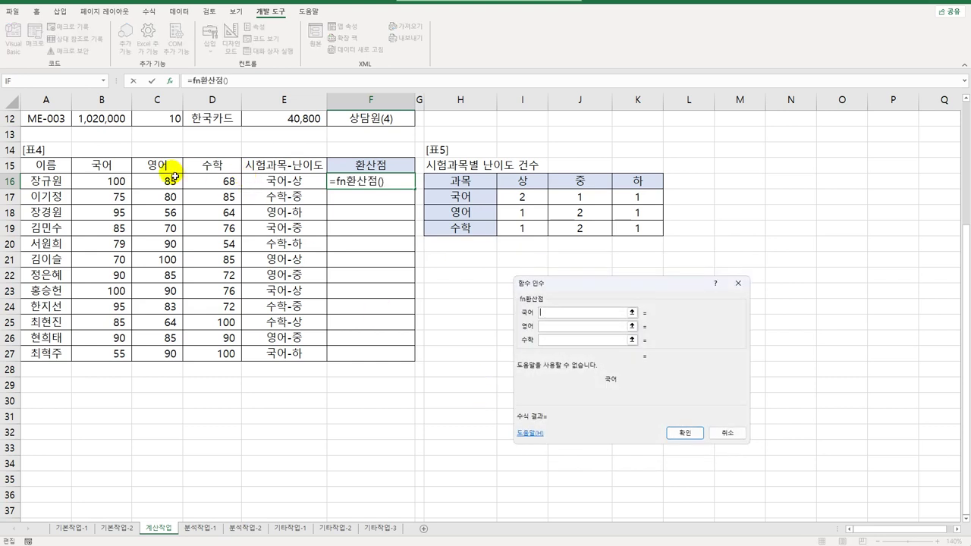
- Set the function's arguments to B16 for 국어, C16 for 영어 and D16 for 수학, and enter the formula
{"action": "left_click", "coordinate": [101, 181]}
{"action": "left_click", "coordinate": [564, 328]}
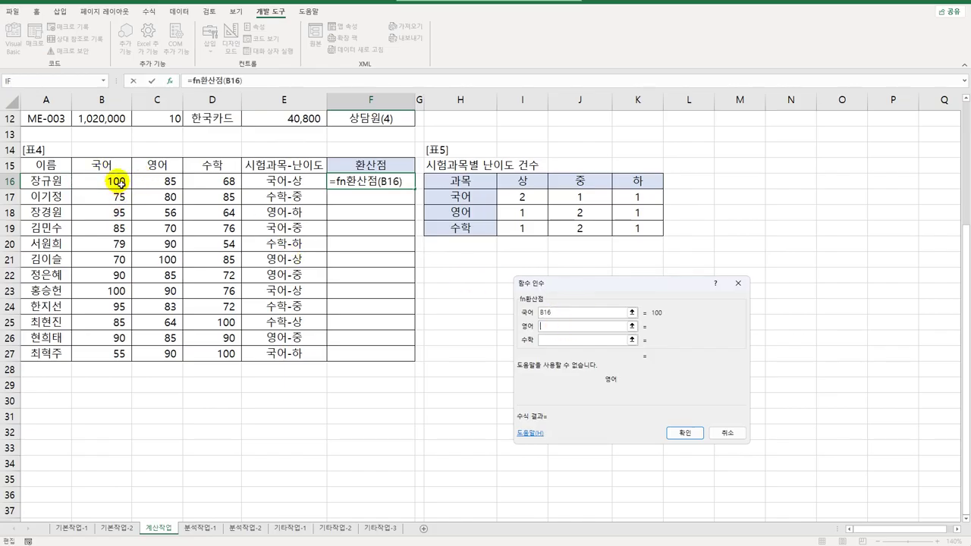
{"action": "left_click", "coordinate": [169, 182]}
{"action": "left_click", "coordinate": [558, 340]}
{"action": "left_click", "coordinate": [219, 181]}
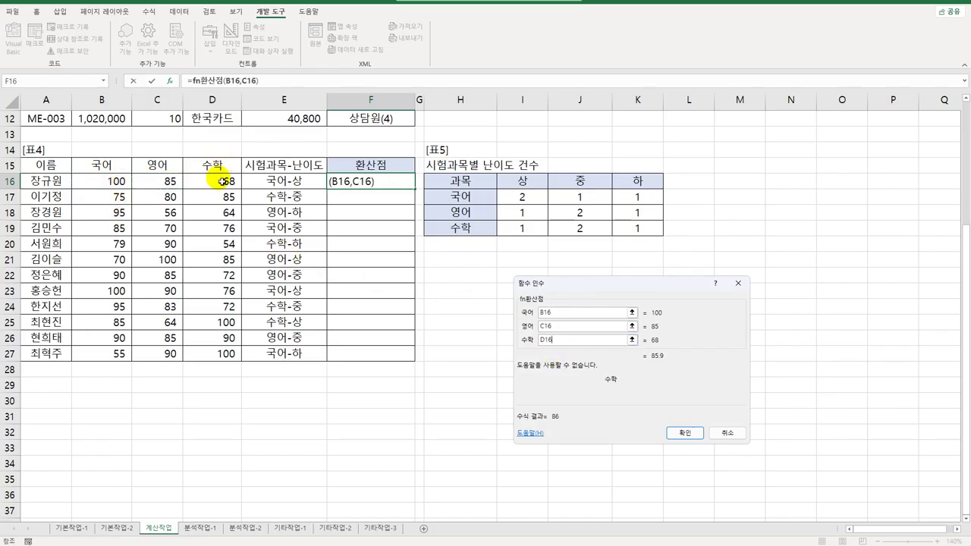
{"action": "left_click", "coordinate": [682, 436]}
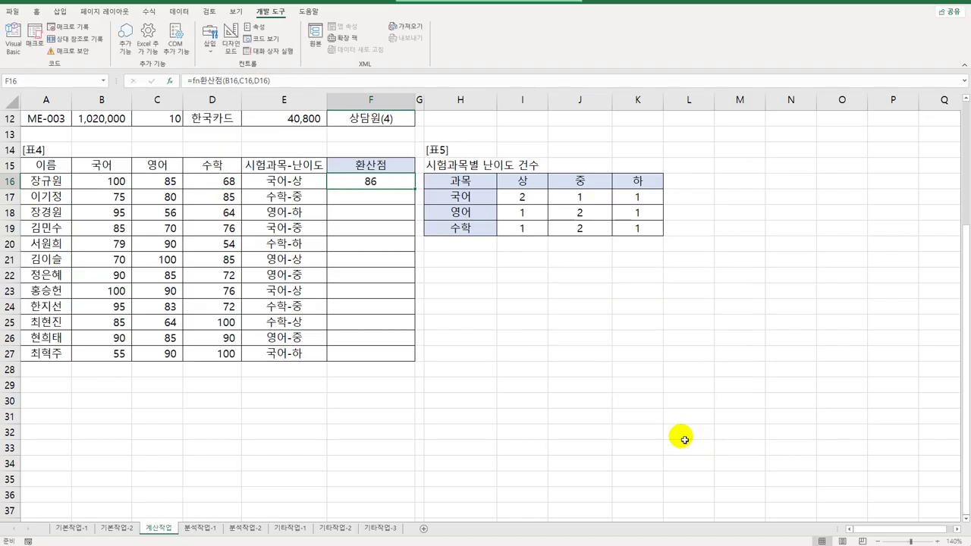
- Fill the fn환산점 formula from F16 down through F27 in the 환산점 column
{"action": "left_click_drag", "start_coordinate": [418, 192], "coordinate": [384, 372]}
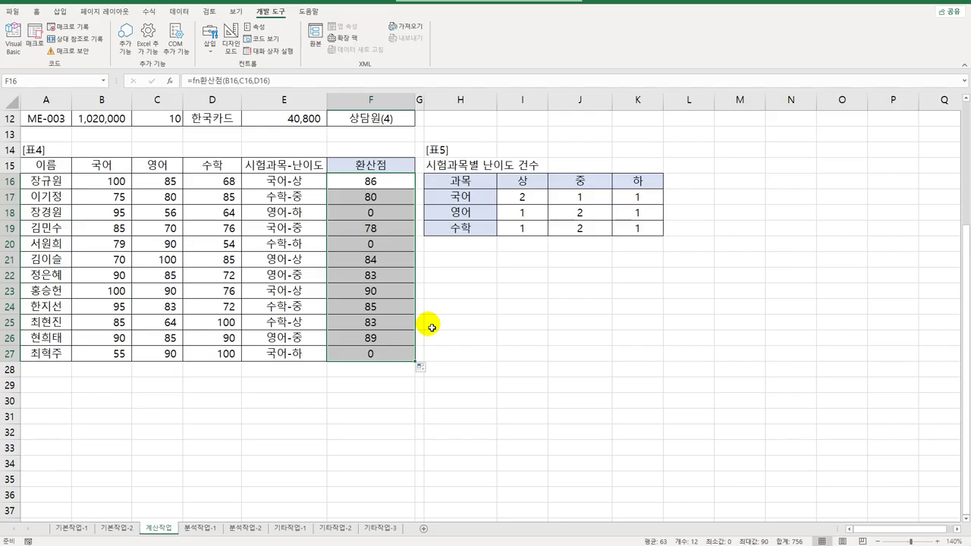
- Start a Microsoft Query import at cell A3 of the 분석작업-1 sheet, using MS Access Database as the data source
{"action": "left_click", "coordinate": [199, 528]}
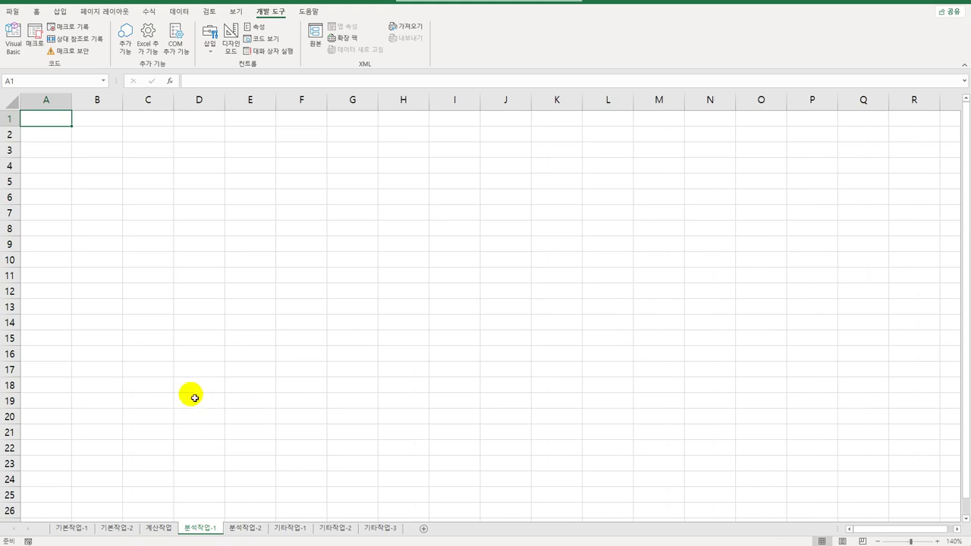
{"action": "left_click", "coordinate": [55, 154]}
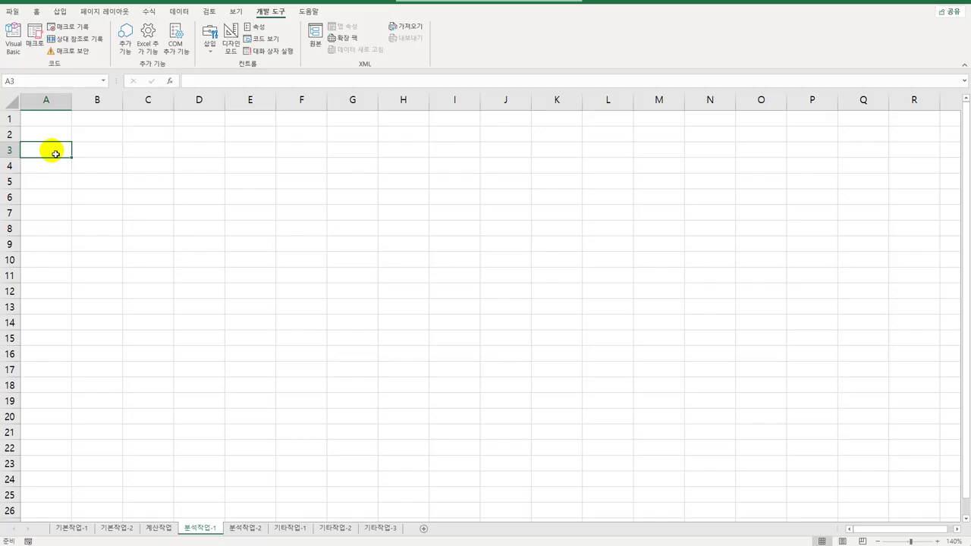
{"action": "left_click", "coordinate": [187, 13]}
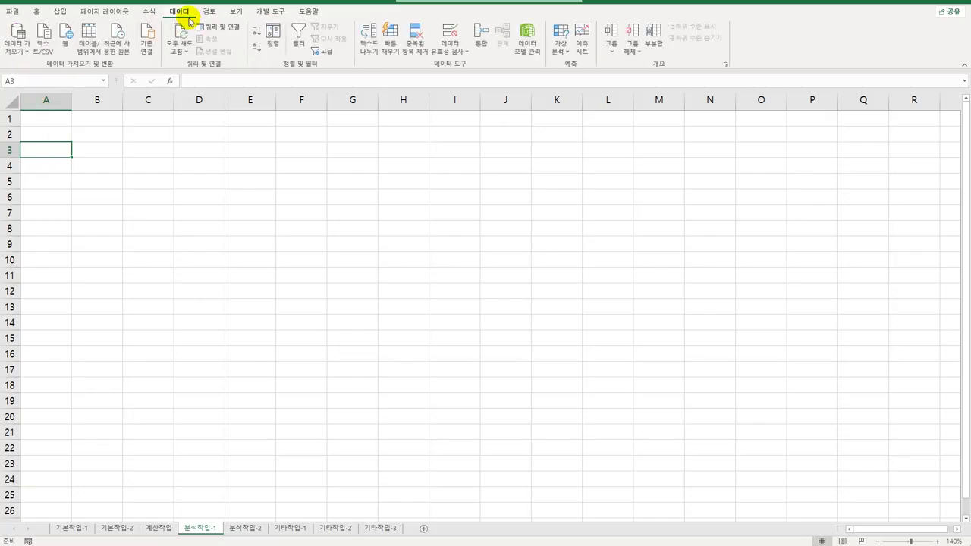
{"action": "left_click", "coordinate": [20, 56]}
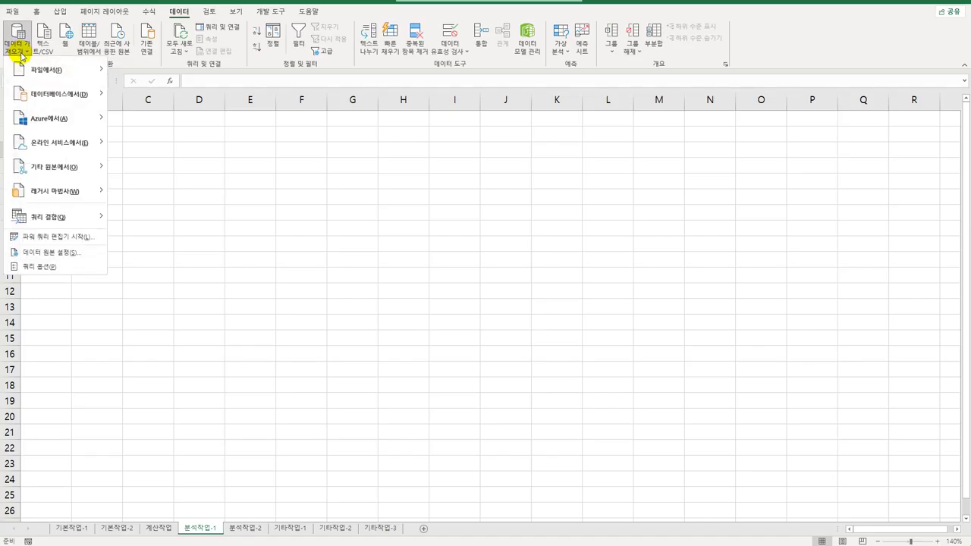
{"action": "mouse_move", "coordinate": [72, 166]}
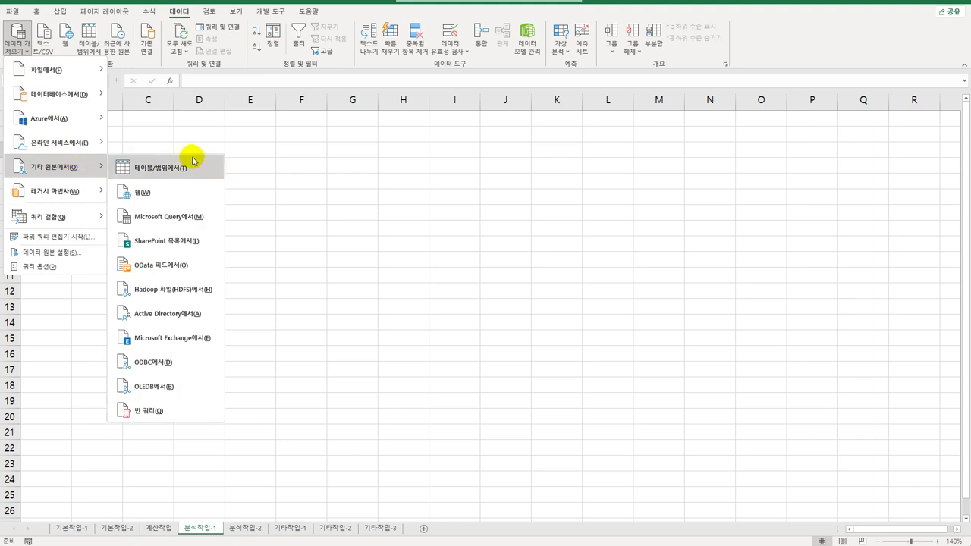
{"action": "left_click", "coordinate": [191, 218]}
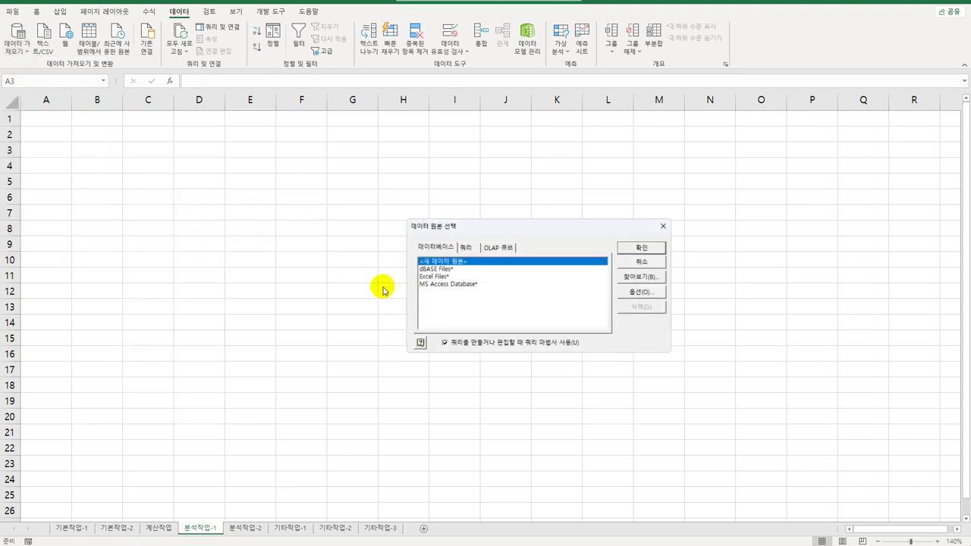
{"action": "left_click", "coordinate": [470, 285]}
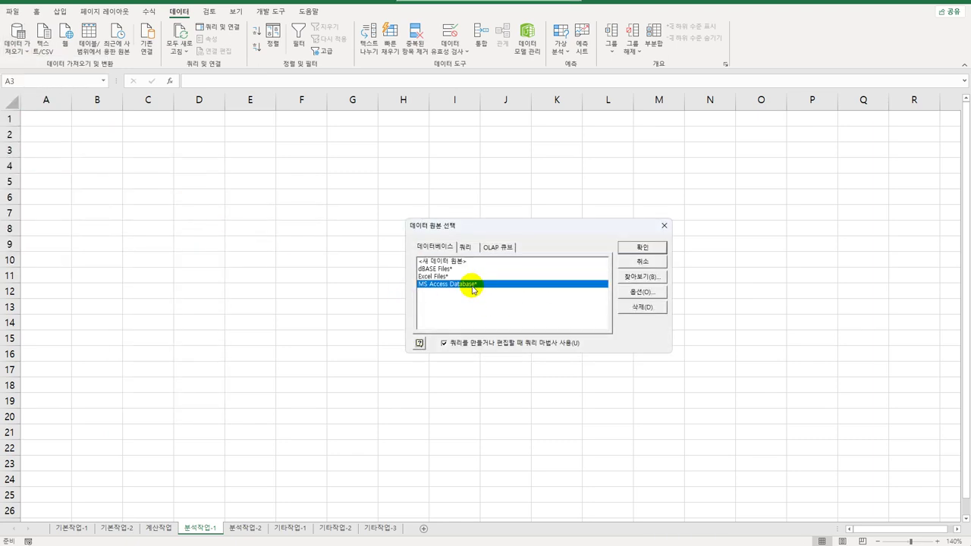
{"action": "left_click", "coordinate": [620, 247]}
- Choose 판매.accdb as the database for the query
{"action": "left_click_drag", "start_coordinate": [85, 0], "coordinate": [503, 177]}
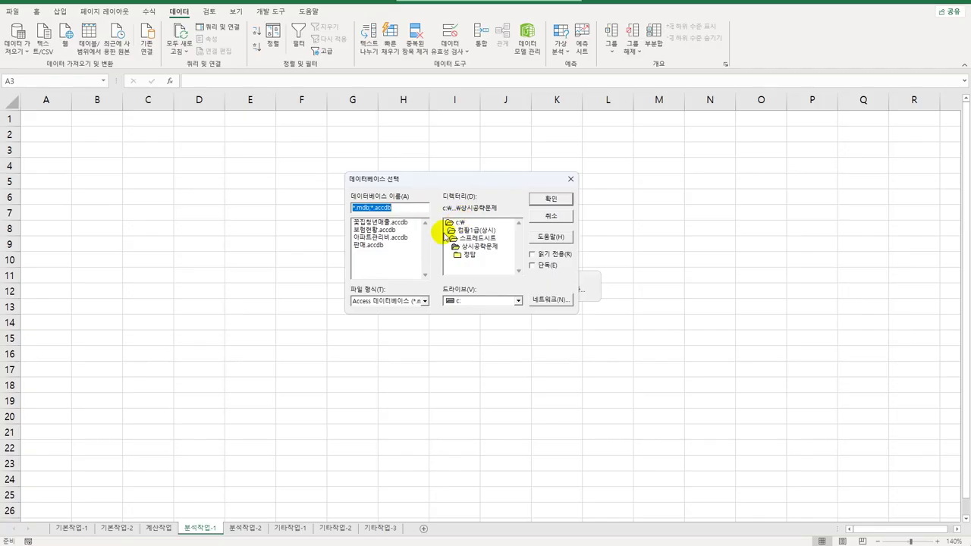
{"action": "left_click", "coordinate": [375, 253]}
{"action": "left_click", "coordinate": [374, 247]}
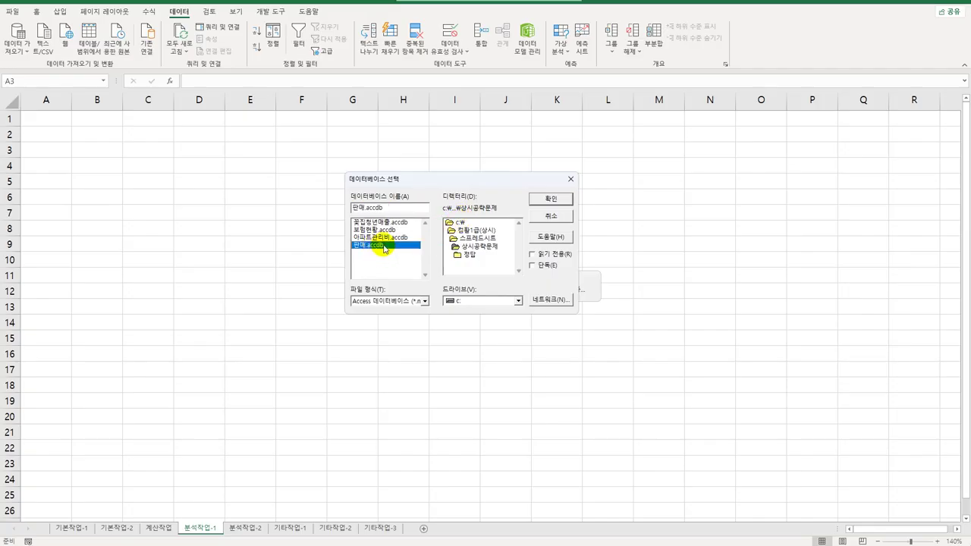
{"action": "left_click", "coordinate": [549, 200]}
- Add the 구분, 브랜드명, 제조일, 판매가 and 판매량 columns of the 국산제품 table to the query
{"action": "left_click", "coordinate": [370, 258]}
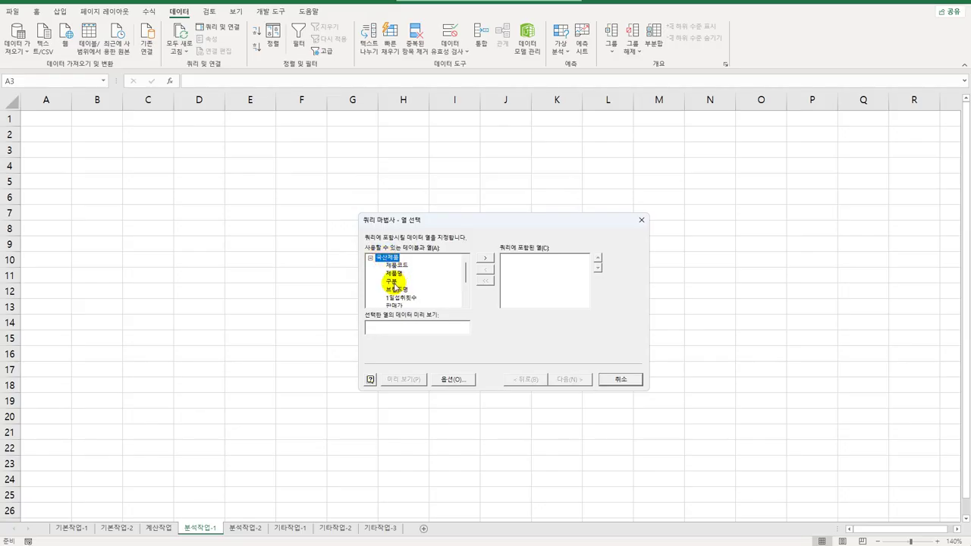
{"action": "double_click", "coordinate": [393, 282]}
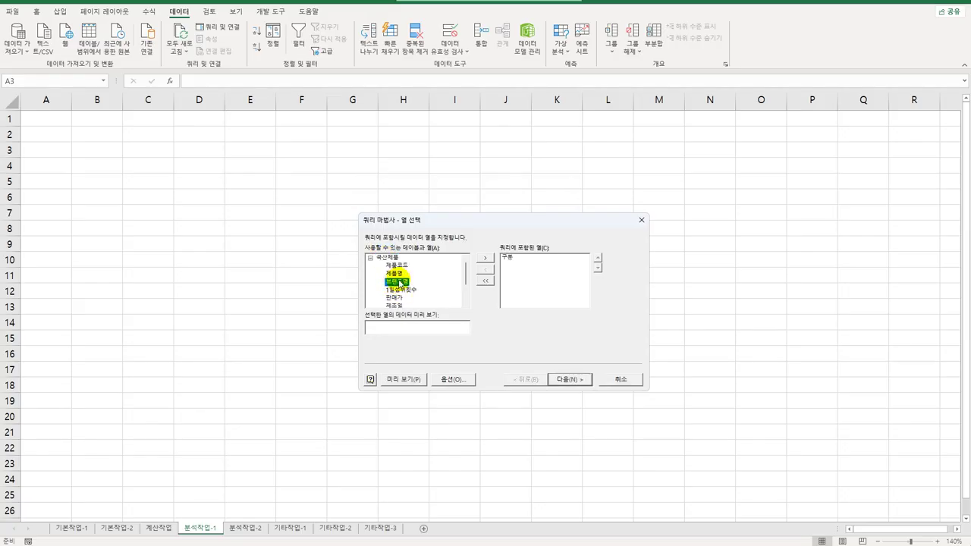
{"action": "double_click", "coordinate": [399, 283]}
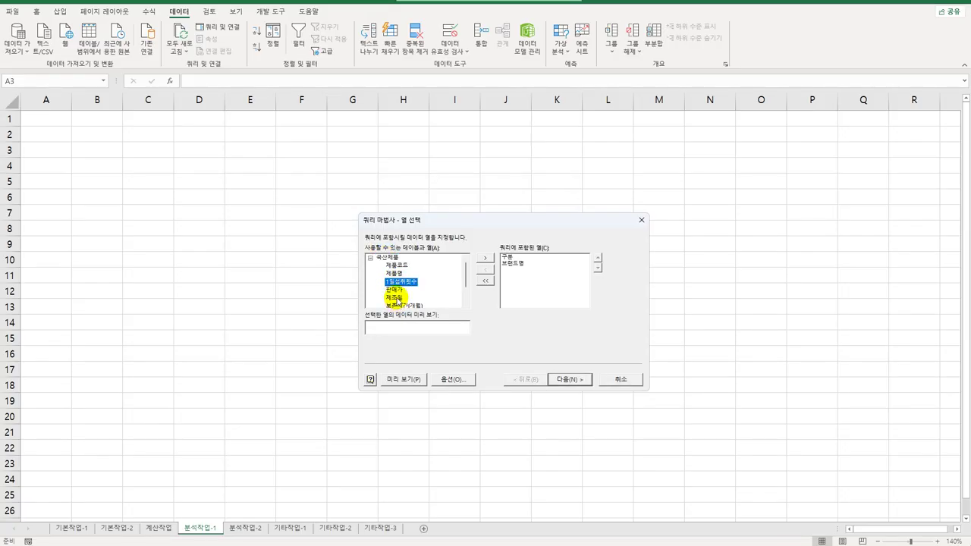
{"action": "double_click", "coordinate": [396, 297]}
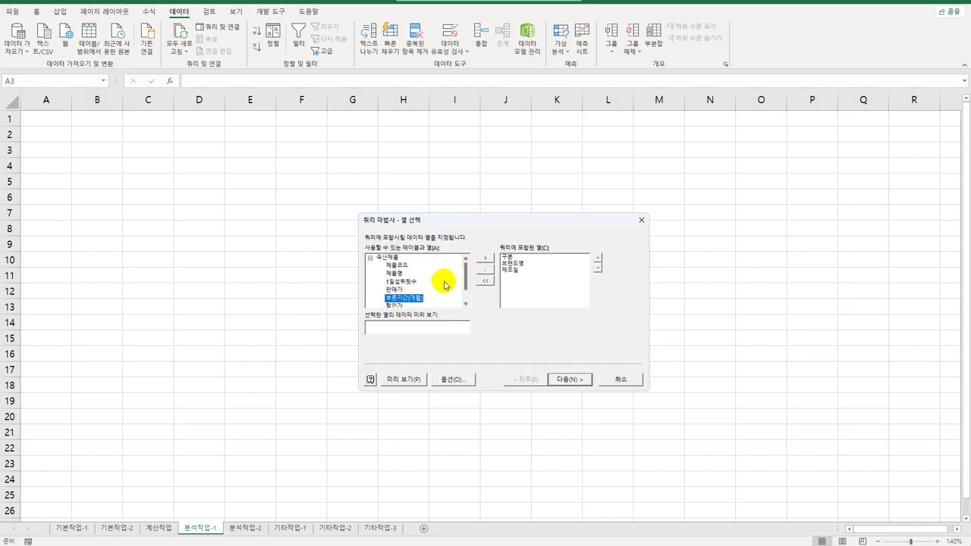
{"action": "left_click", "coordinate": [396, 289]}
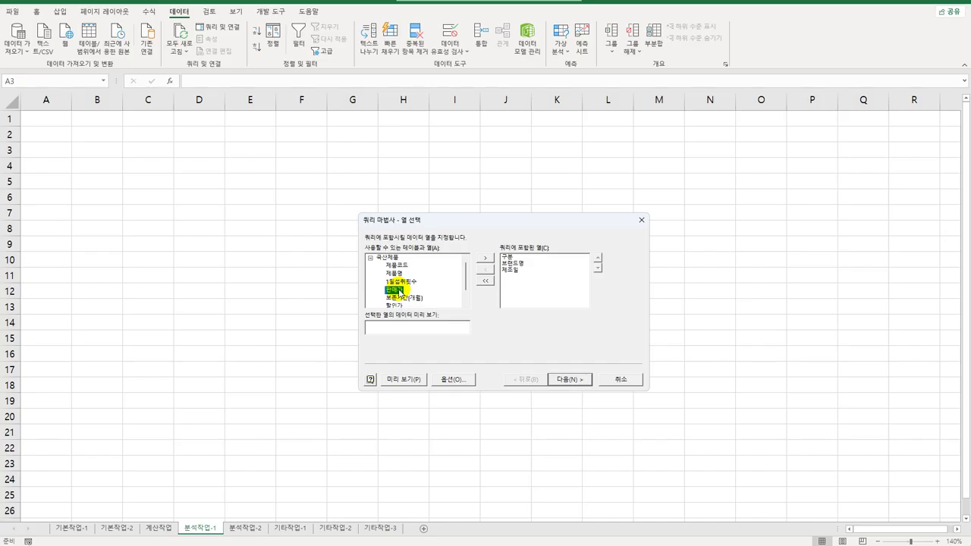
{"action": "double_click", "coordinate": [397, 289]}
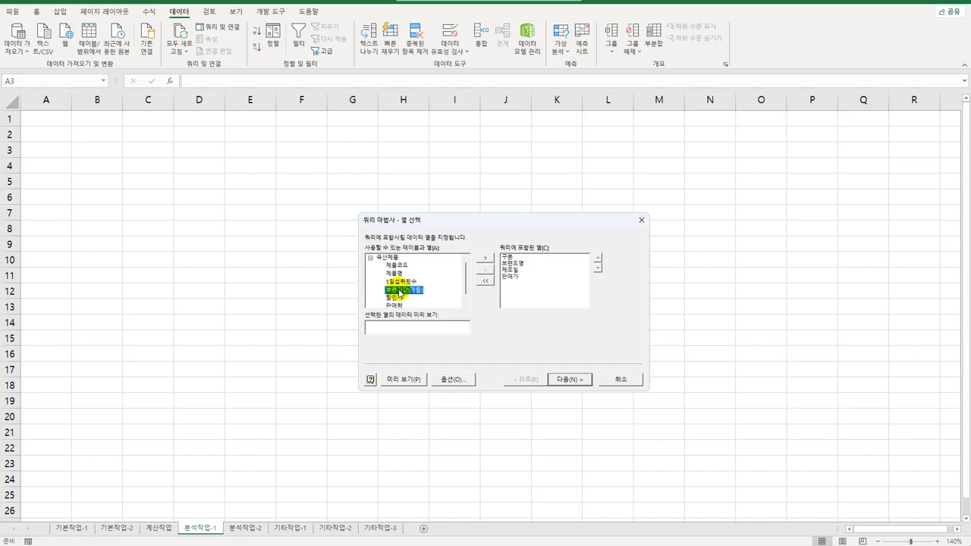
{"action": "double_click", "coordinate": [396, 305]}
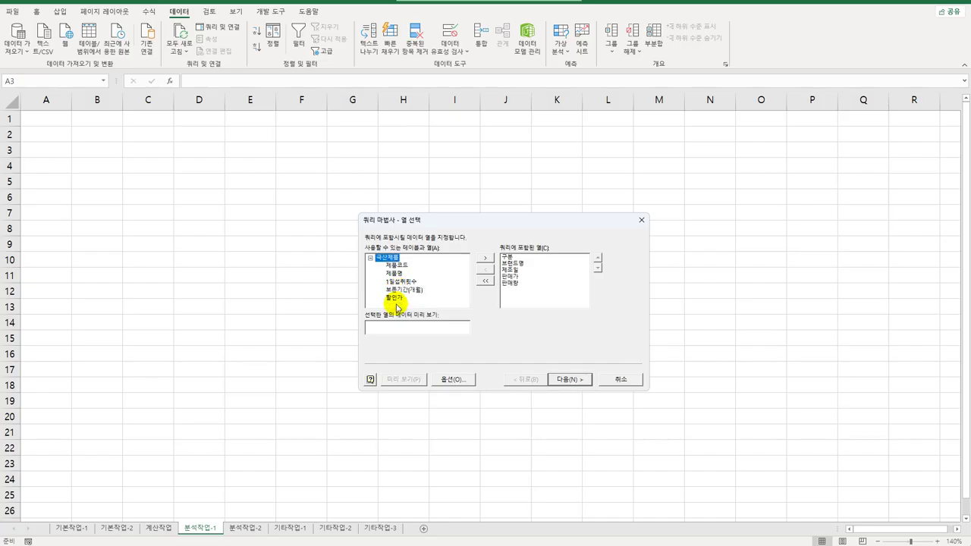
{"action": "left_click", "coordinate": [529, 264]}
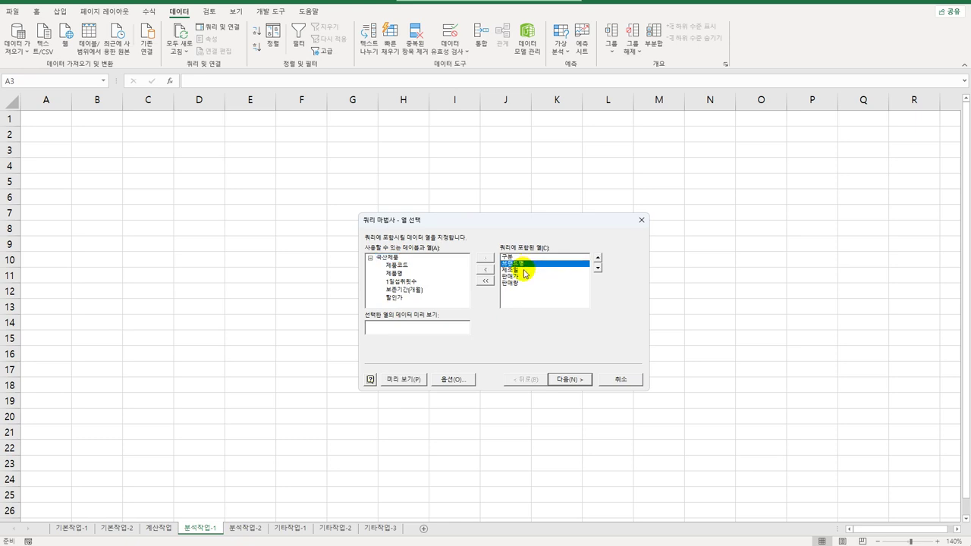
{"action": "left_click", "coordinate": [519, 277]}
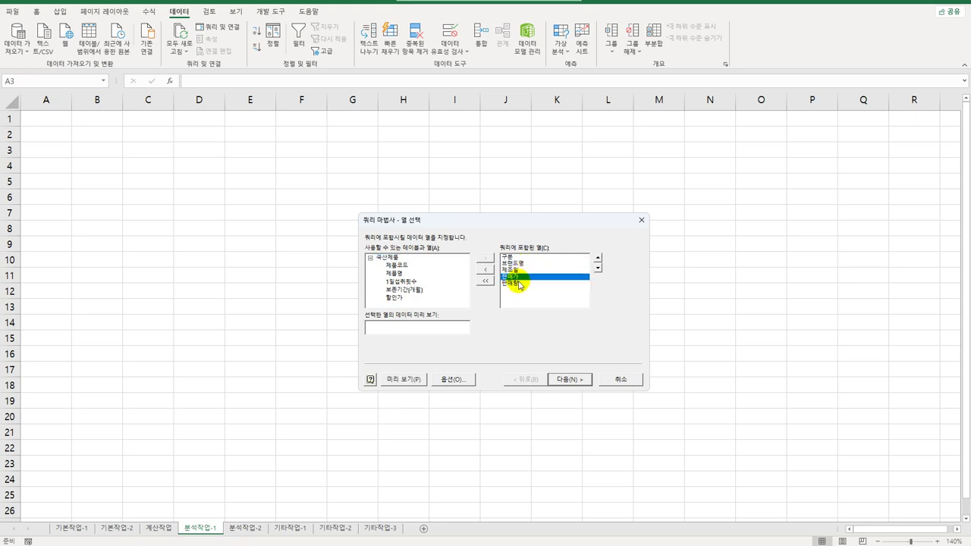
- Finish the query without filters or sorting and return the data as a PivotTable report at A3 of the existing worksheet
{"action": "left_click", "coordinate": [563, 381]}
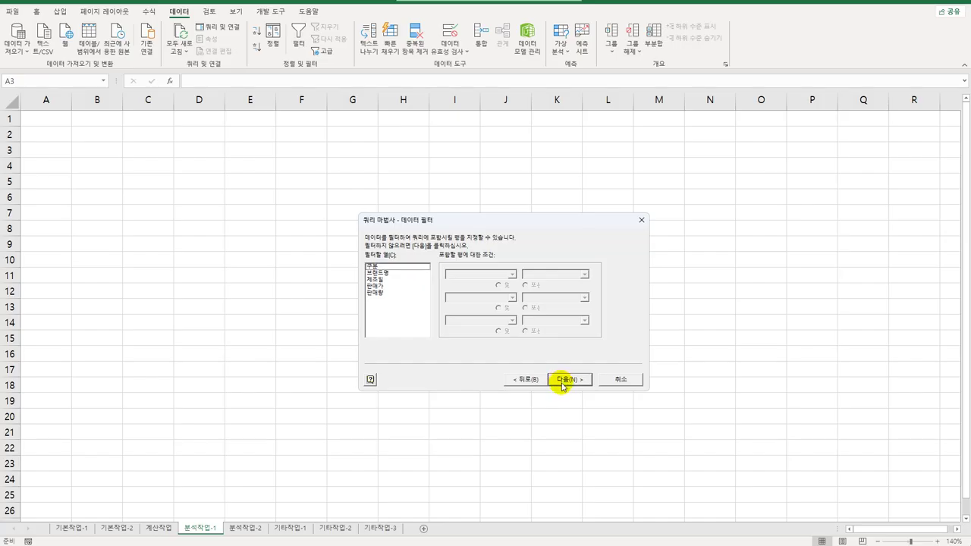
{"action": "left_click", "coordinate": [563, 385]}
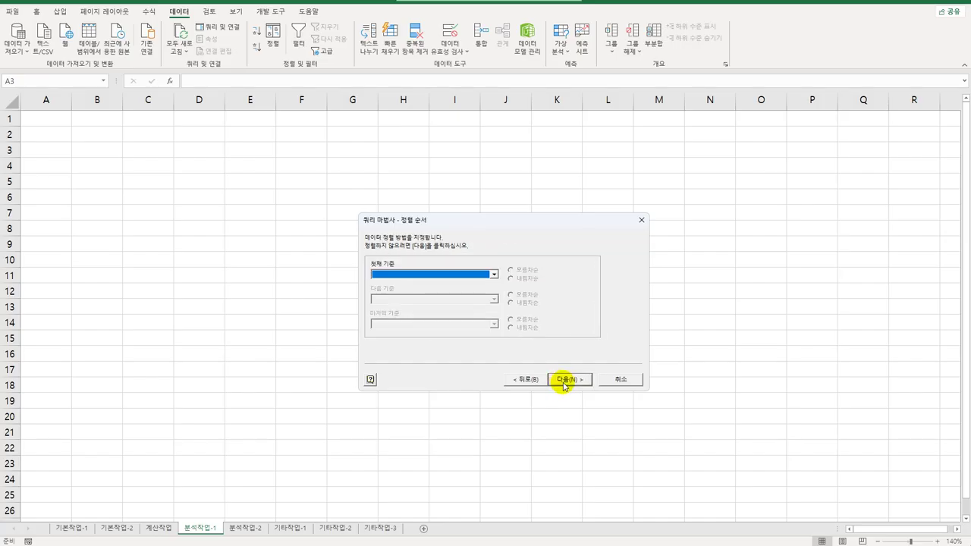
{"action": "left_click", "coordinate": [563, 383]}
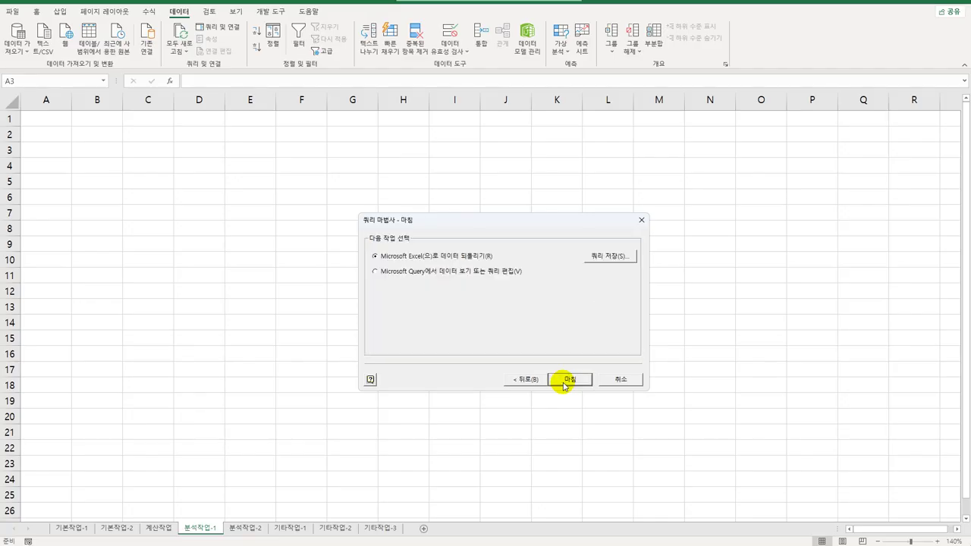
{"action": "left_click", "coordinate": [564, 383]}
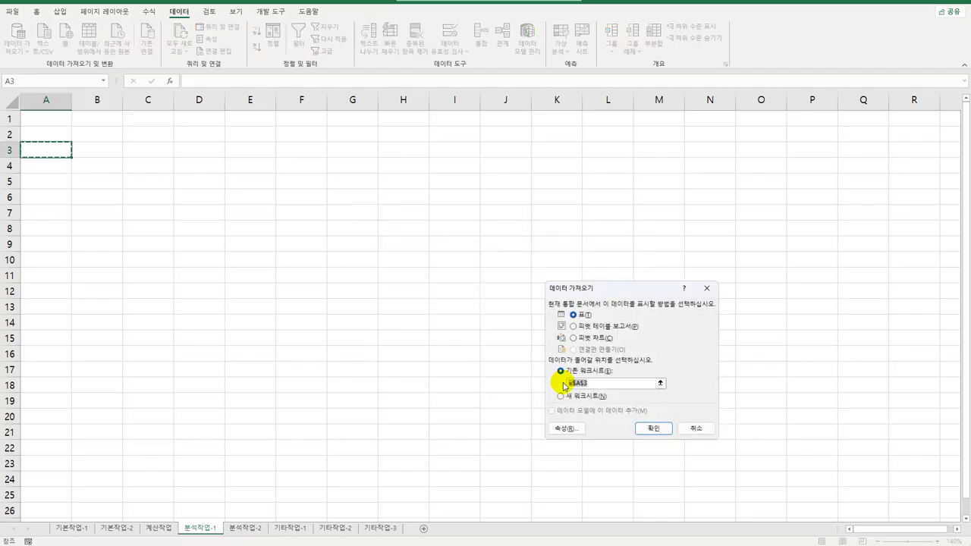
{"action": "left_click", "coordinate": [575, 328]}
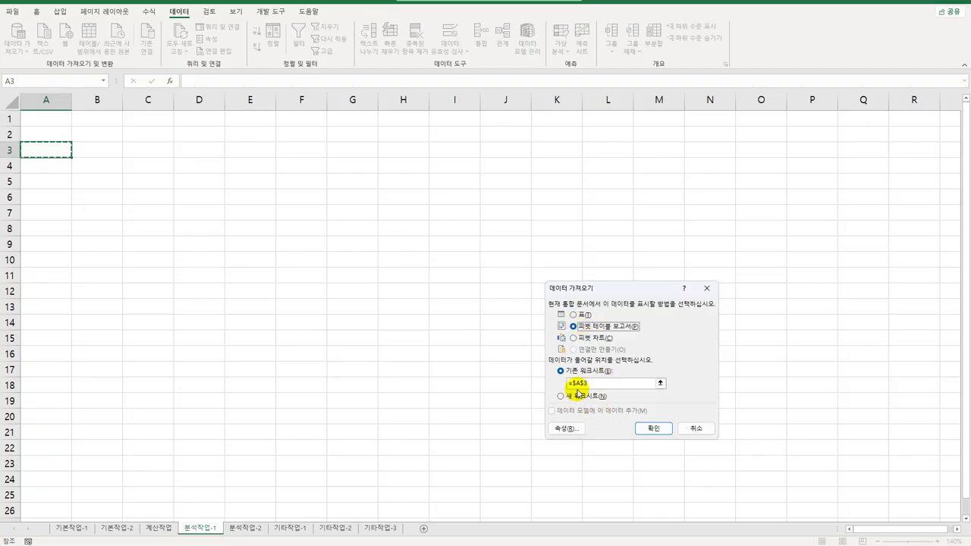
{"action": "left_click", "coordinate": [651, 428]}
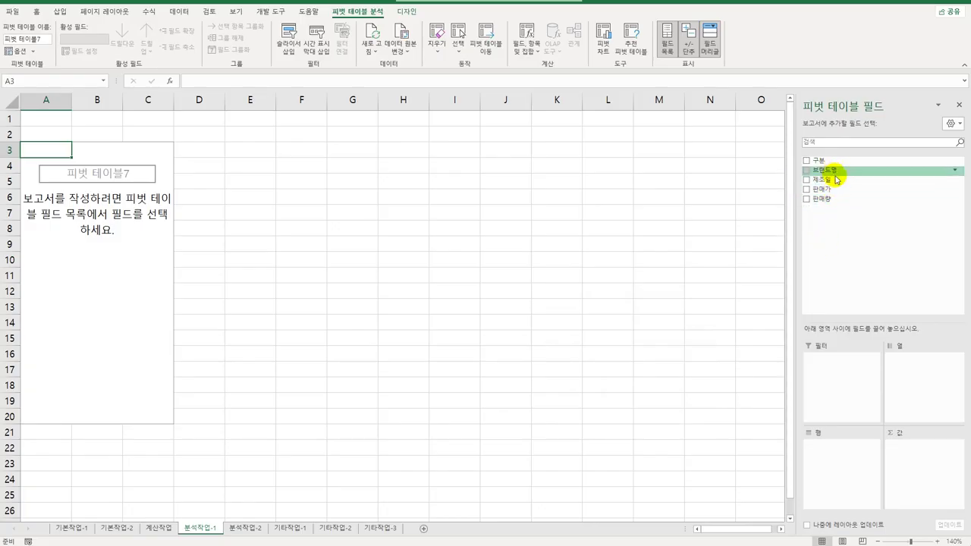
- Lay out the PivotTable with 브랜드명 as filter, 제조일 as rows, 구분 as columns and 판매가 as values
{"action": "left_click_drag", "start_coordinate": [836, 179], "coordinate": [848, 406]}
{"action": "left_click_drag", "start_coordinate": [823, 180], "coordinate": [838, 464]}
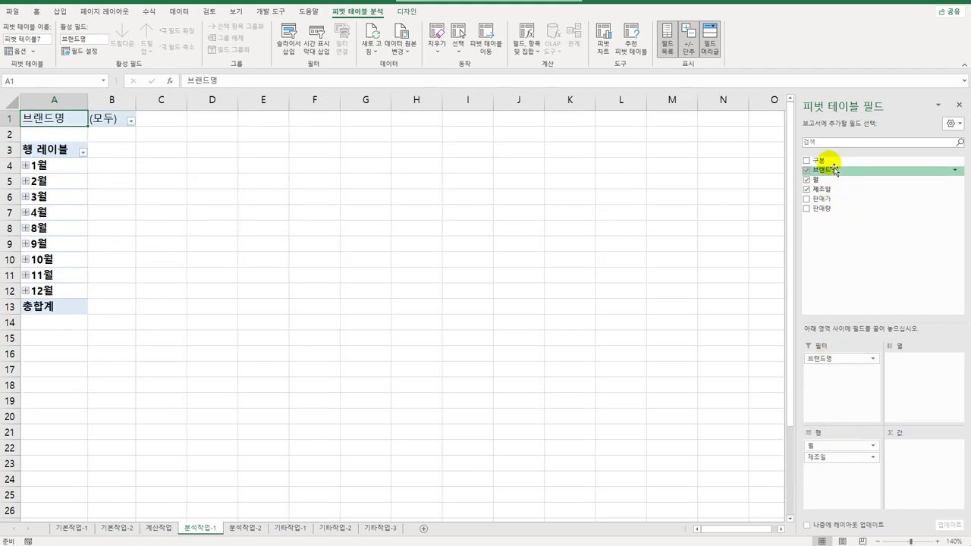
{"action": "left_click_drag", "start_coordinate": [834, 164], "coordinate": [900, 379]}
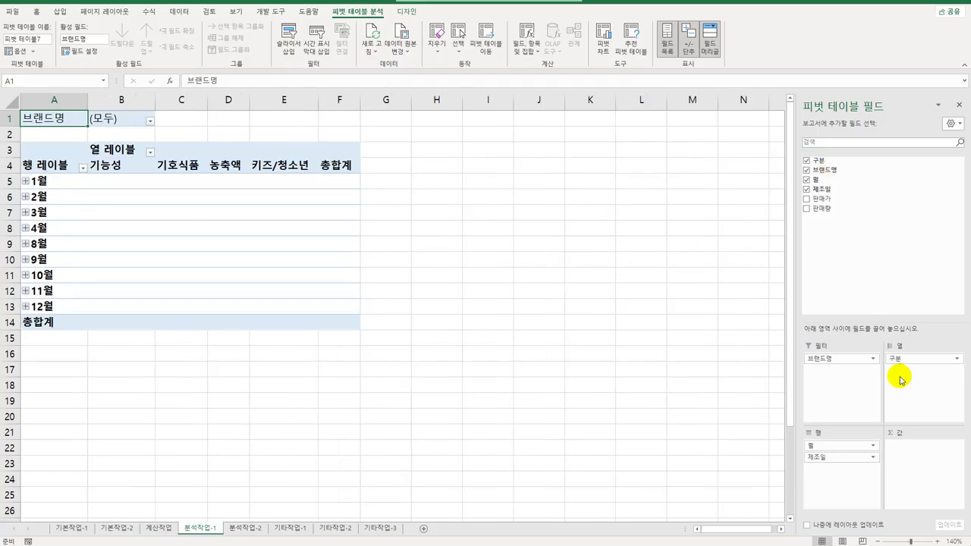
{"action": "left_click_drag", "start_coordinate": [834, 208], "coordinate": [890, 280]}
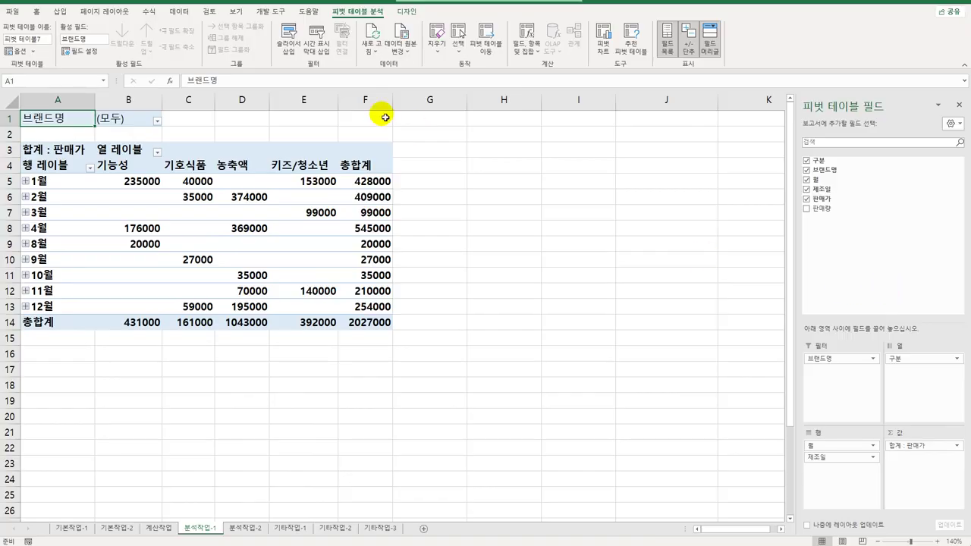
- Insert a calculated field named 판매금액 with the formula 판매가*판매량 into the PivotTable
{"action": "left_click", "coordinate": [543, 61]}
{"action": "left_click", "coordinate": [542, 66]}
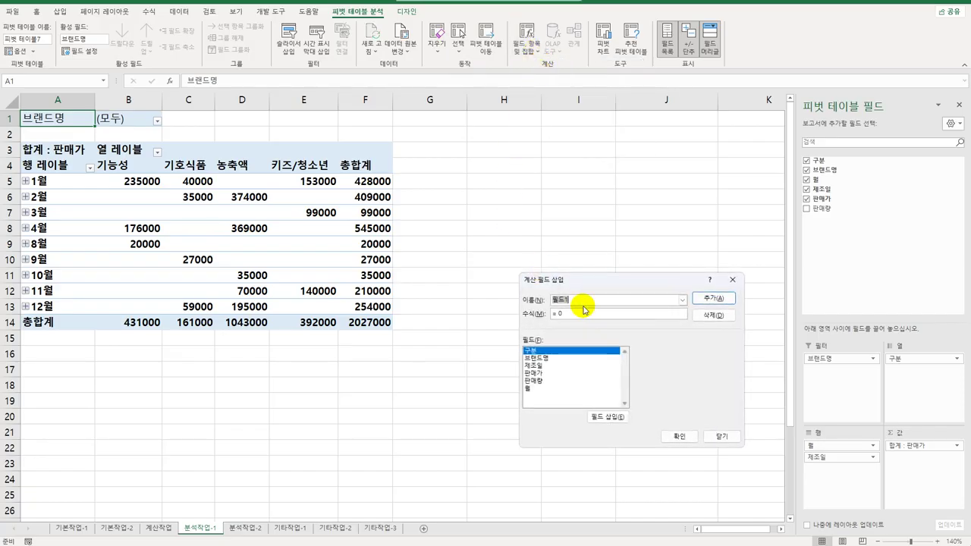
{"action": "key", "text": "BackSpace"}
{"action": "type", "text": "판매ㄱ"}
{"action": "type", "text": "액"}
{"action": "key", "text": "Tab"}
{"action": "type", "text": "="}
{"action": "double_click", "coordinate": [534, 373]}
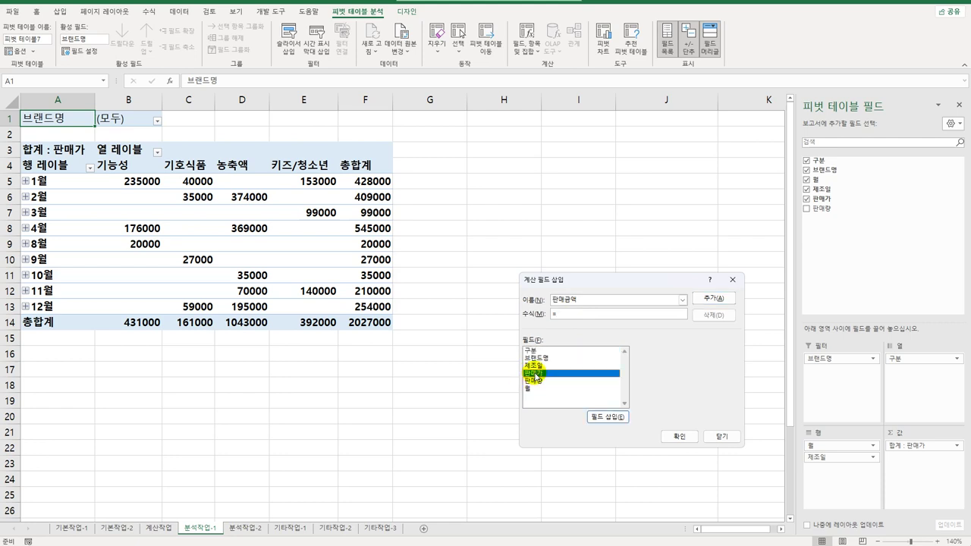
{"action": "type", "text": "*"}
{"action": "double_click", "coordinate": [533, 380]}
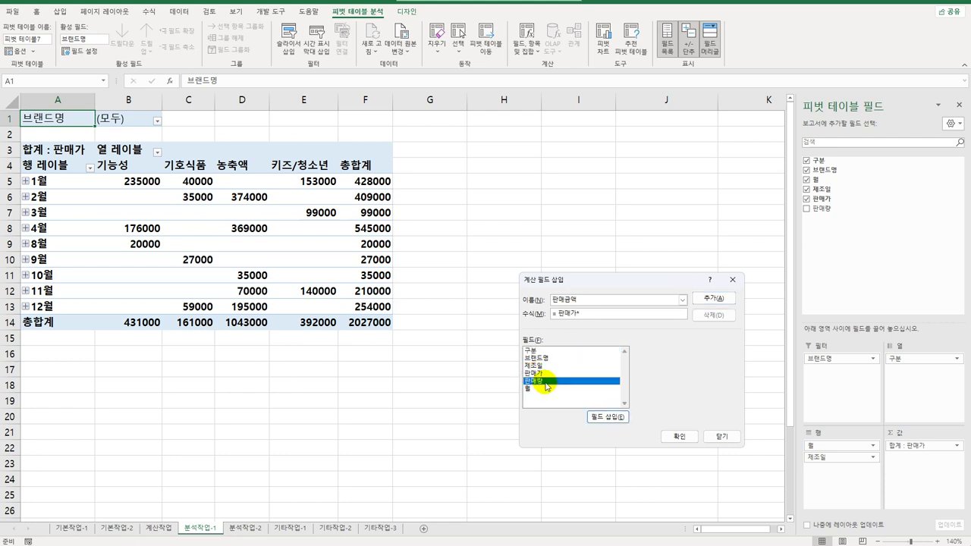
{"action": "left_click", "coordinate": [714, 299]}
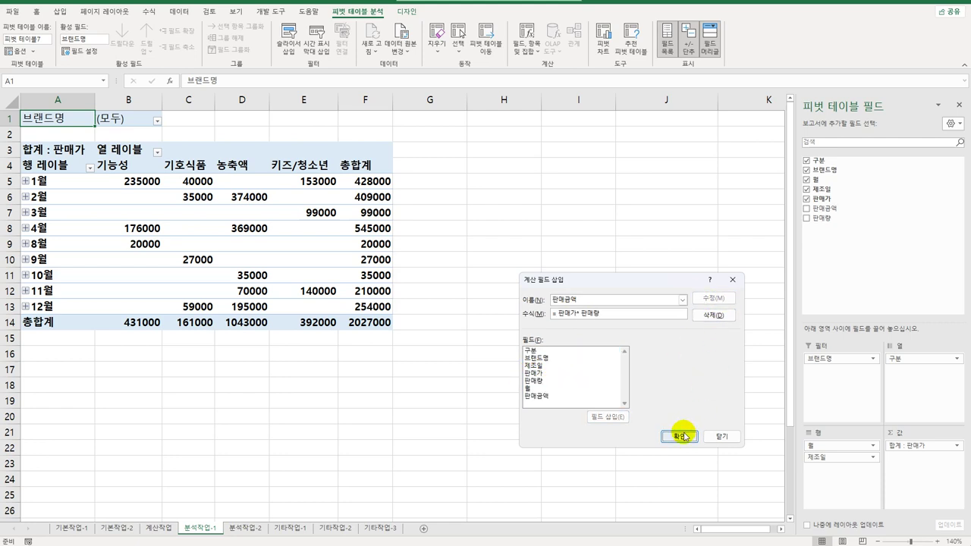
{"action": "left_click", "coordinate": [679, 436]}
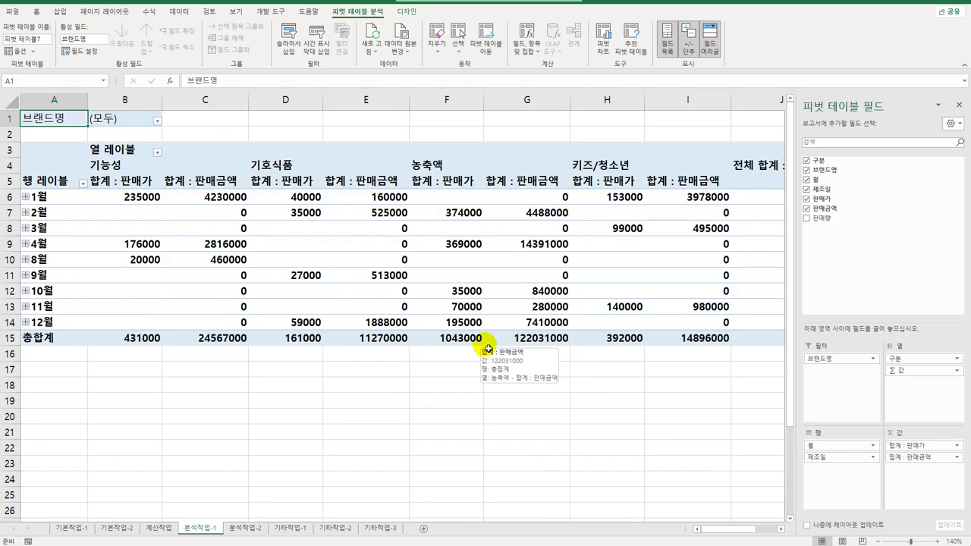
- Set the PivotTable's report layout to outline form (개요 형식으로 표시)
{"action": "left_click", "coordinate": [406, 12]}
{"action": "left_click", "coordinate": [64, 37]}
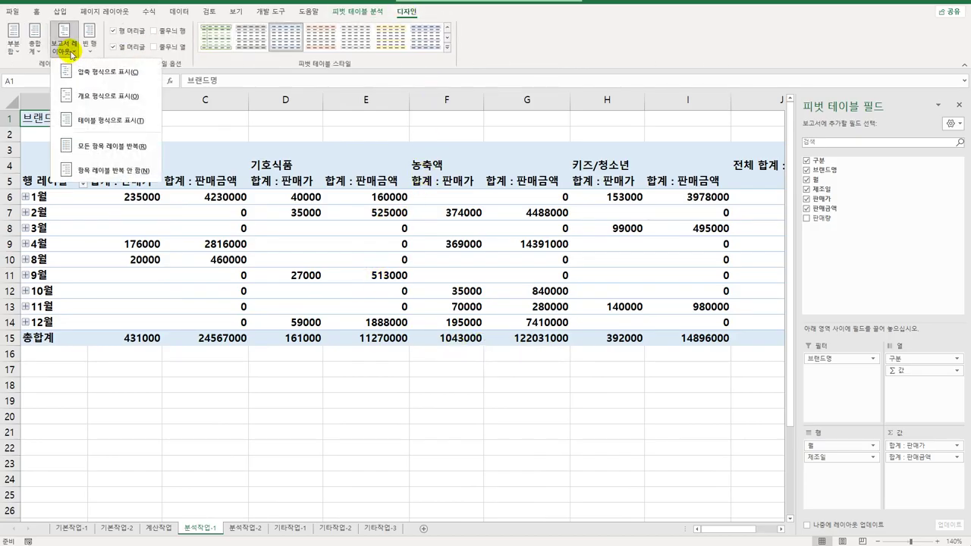
{"action": "left_click", "coordinate": [80, 98]}
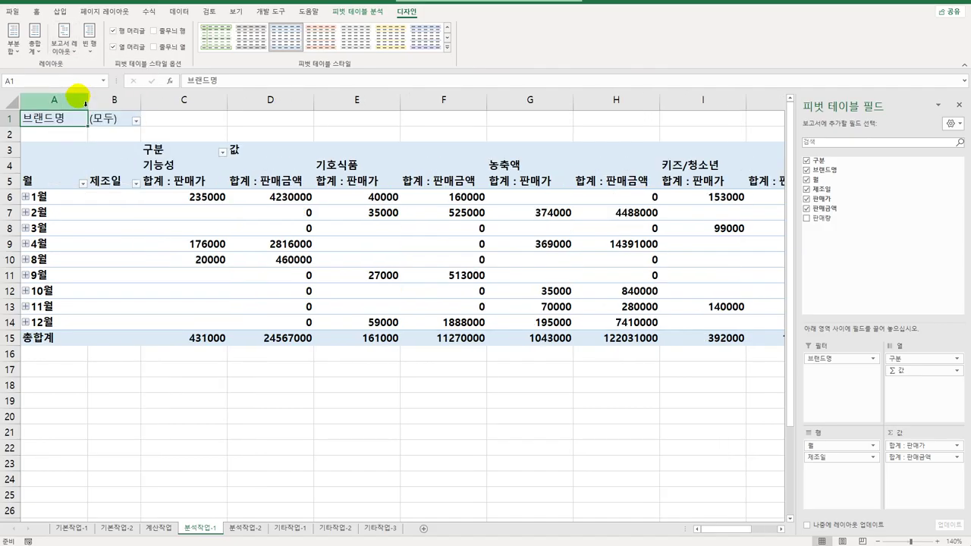
- Regroup the 제조일 row field by days only (일), with the number of days set to 60
{"action": "left_click", "coordinate": [51, 198]}
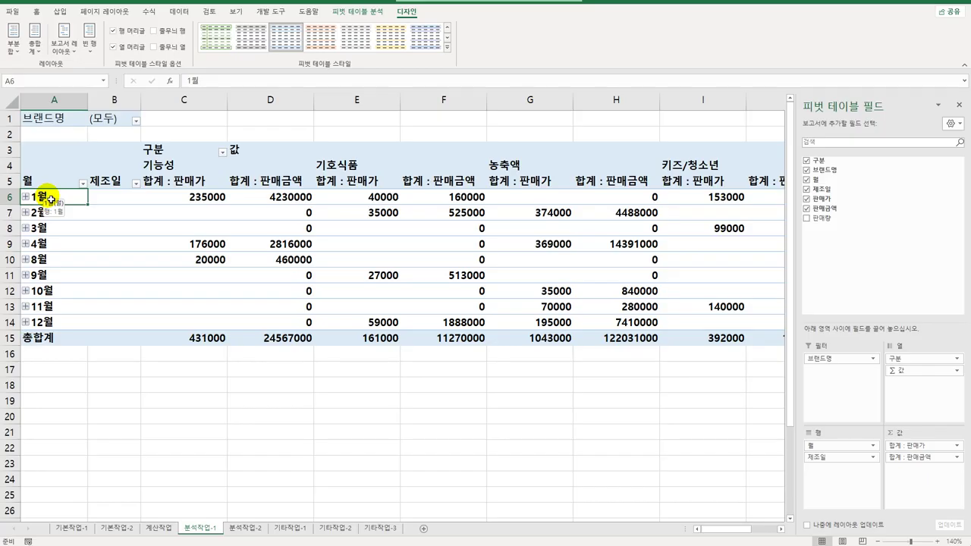
{"action": "right_click", "coordinate": [50, 198]}
{"action": "left_click", "coordinate": [97, 307]}
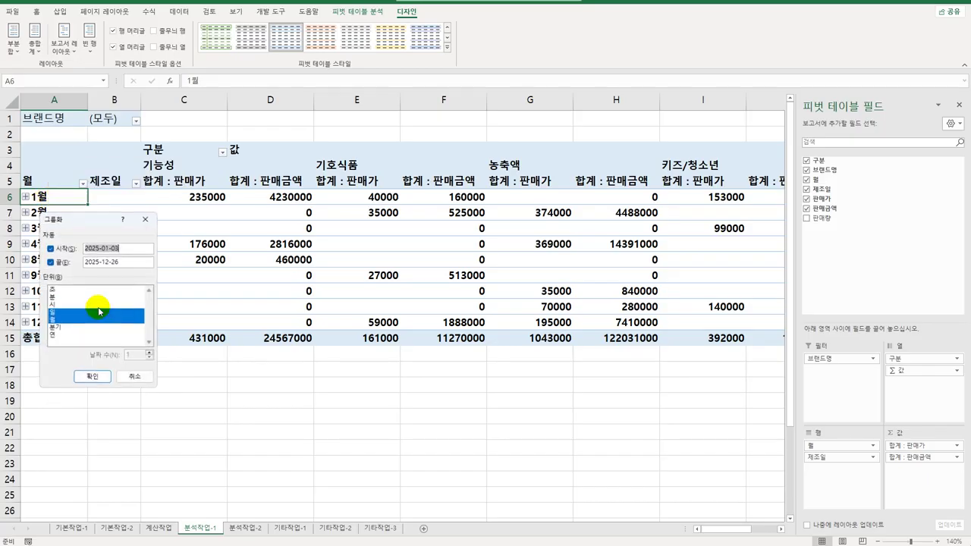
{"action": "left_click", "coordinate": [94, 313]}
{"action": "left_click", "coordinate": [61, 320]}
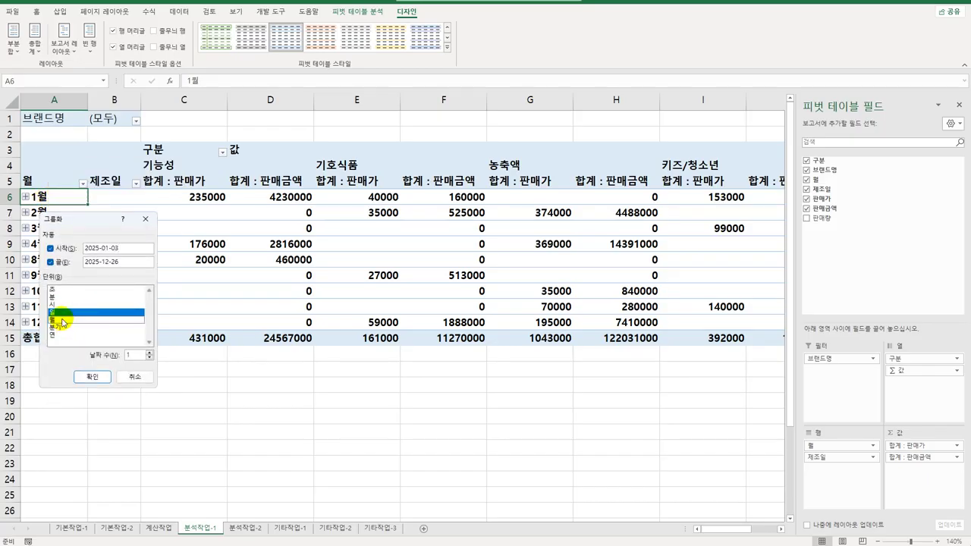
{"action": "double_click", "coordinate": [126, 355]}
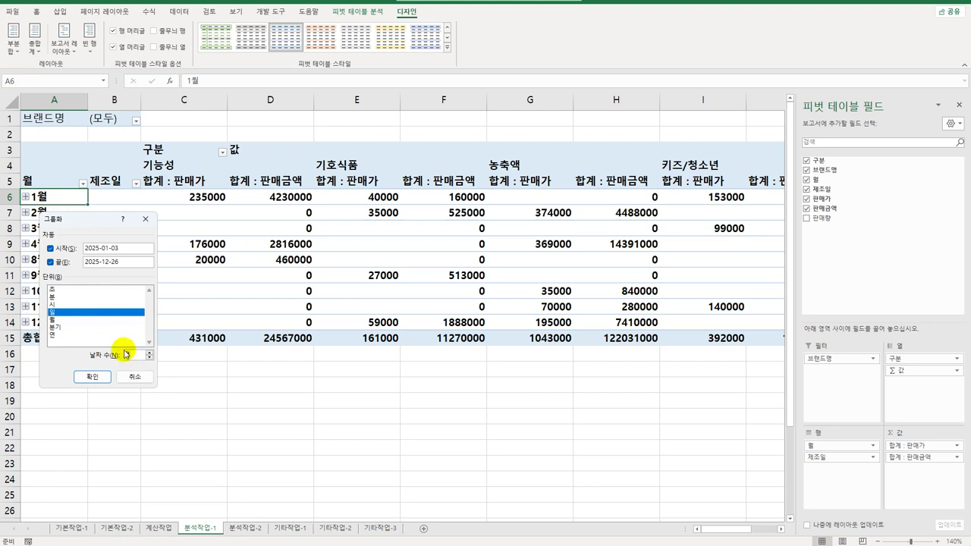
{"action": "type", "text": "30"}
{"action": "key", "text": "BackSpace"}
{"action": "key", "text": "BackSpace"}
{"action": "type", "text": "60"}
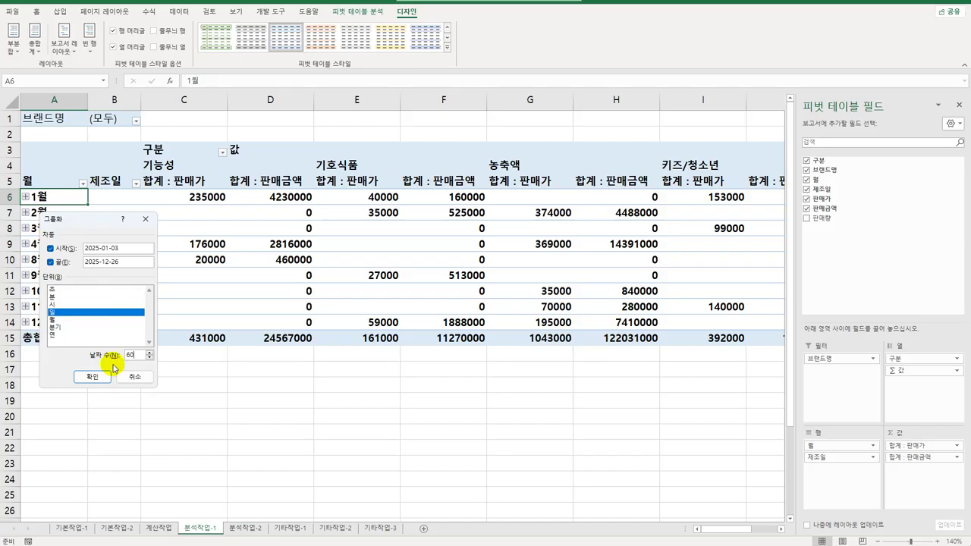
{"action": "left_click", "coordinate": [91, 377]}
{"action": "mouse_move", "coordinate": [183, 273]}
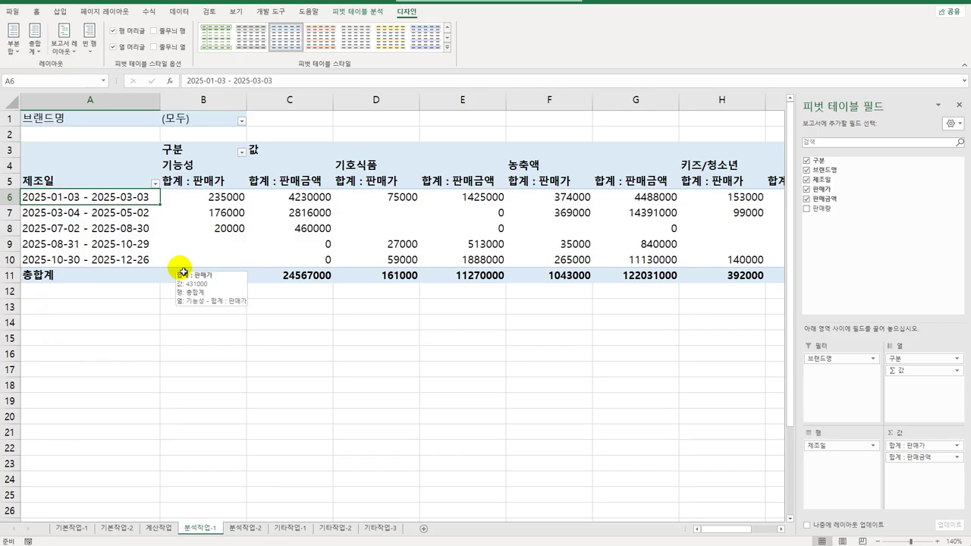
- Format the 합계 : 판매가 value field as 숫자 with 0 decimals and the thousands separator
{"action": "left_click", "coordinate": [293, 184]}
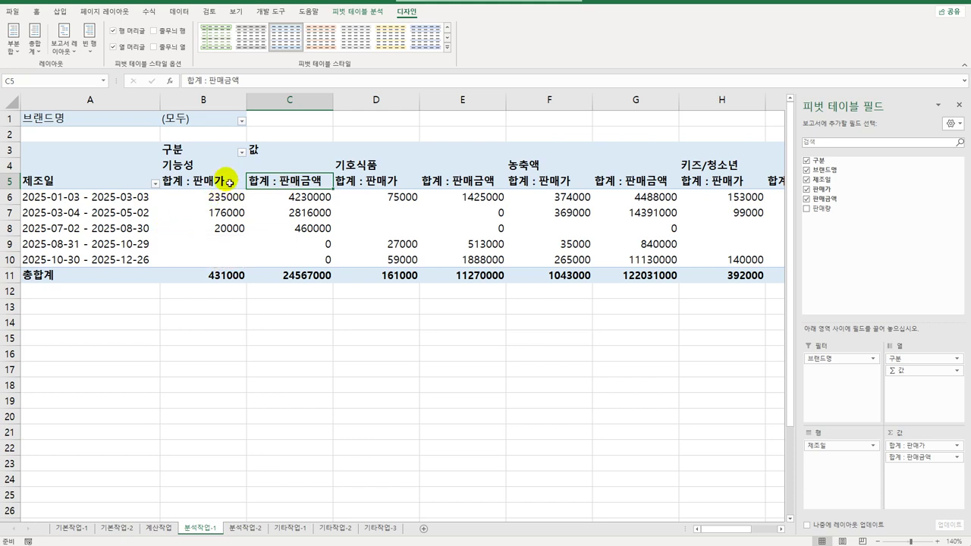
{"action": "left_click", "coordinate": [199, 182]}
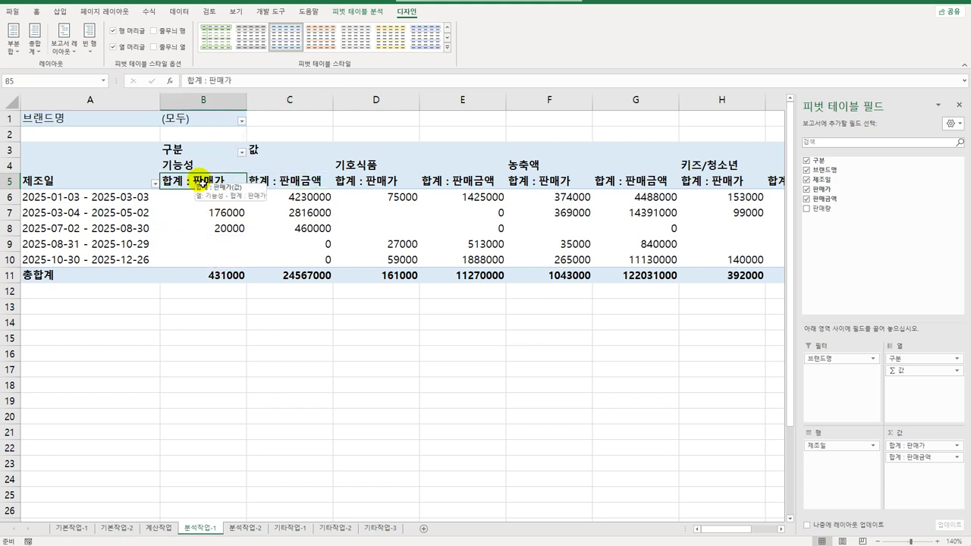
{"action": "double_click", "coordinate": [199, 181]}
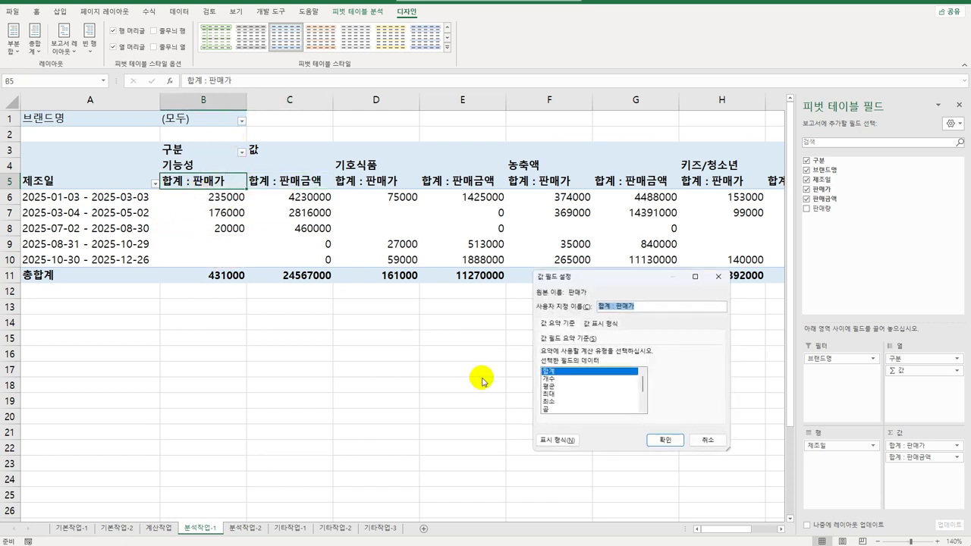
{"action": "left_click", "coordinate": [554, 441]}
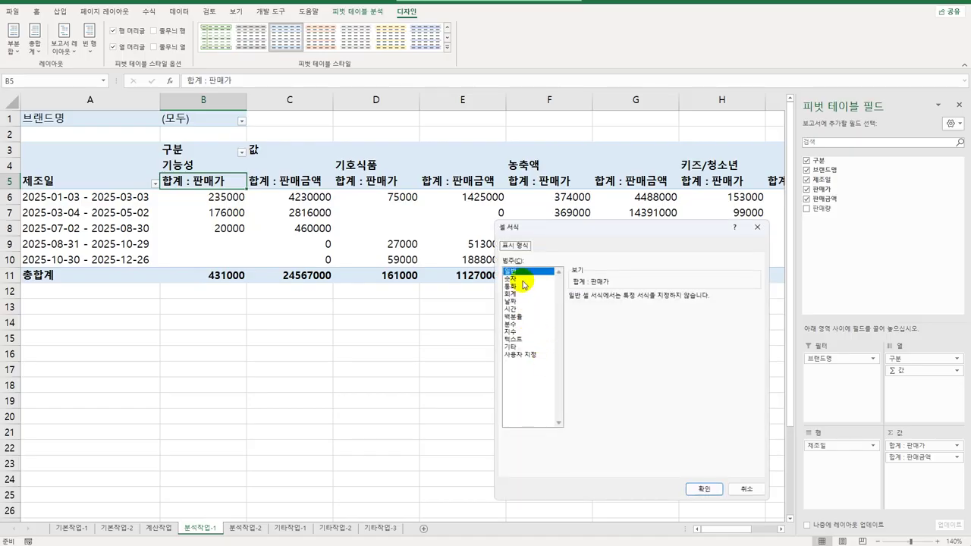
{"action": "left_click", "coordinate": [517, 279]}
{"action": "left_click", "coordinate": [572, 311]}
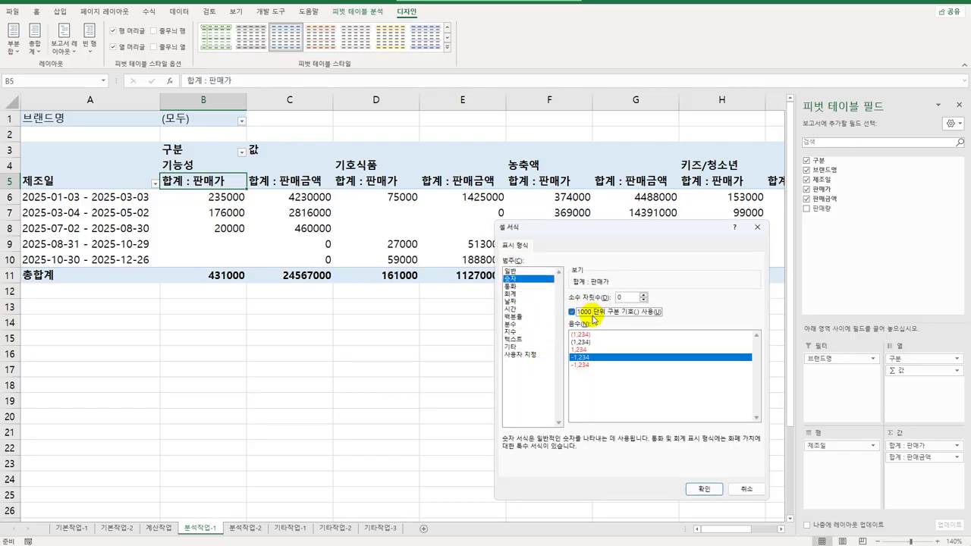
{"action": "left_click", "coordinate": [703, 498]}
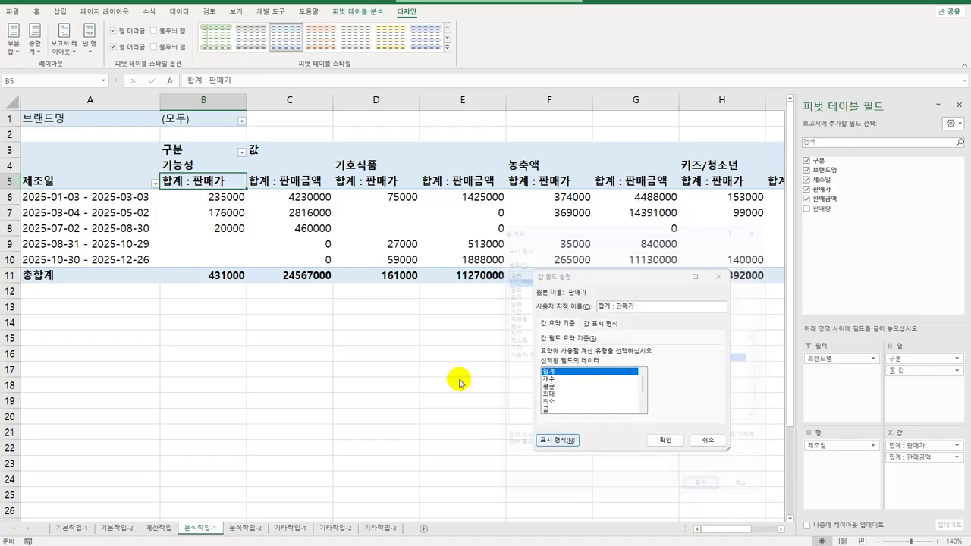
{"action": "left_click", "coordinate": [664, 440]}
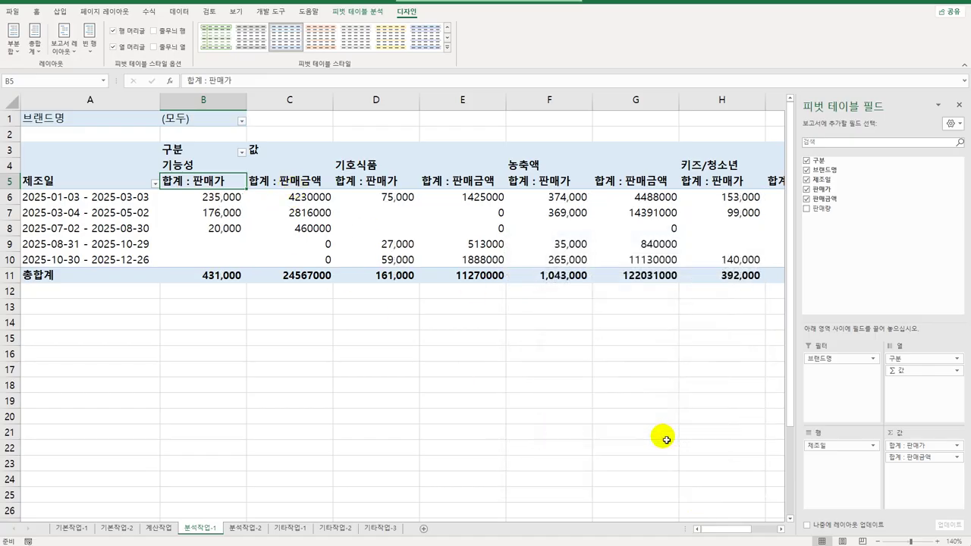
- Apply the 숫자 format with 0 decimals and no thousands separator to the 합계 : 판매금액 value field
{"action": "double_click", "coordinate": [302, 184]}
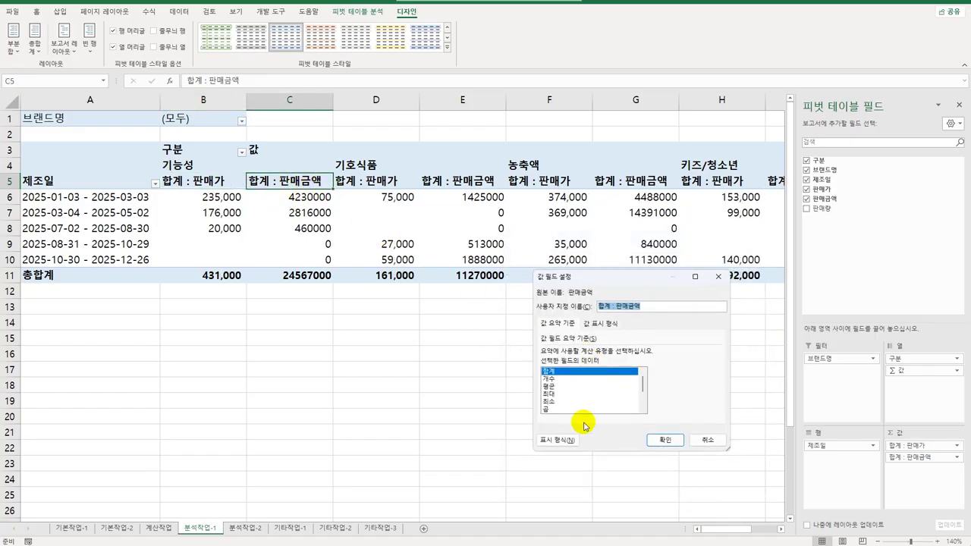
{"action": "left_click", "coordinate": [560, 441]}
{"action": "left_click", "coordinate": [513, 280]}
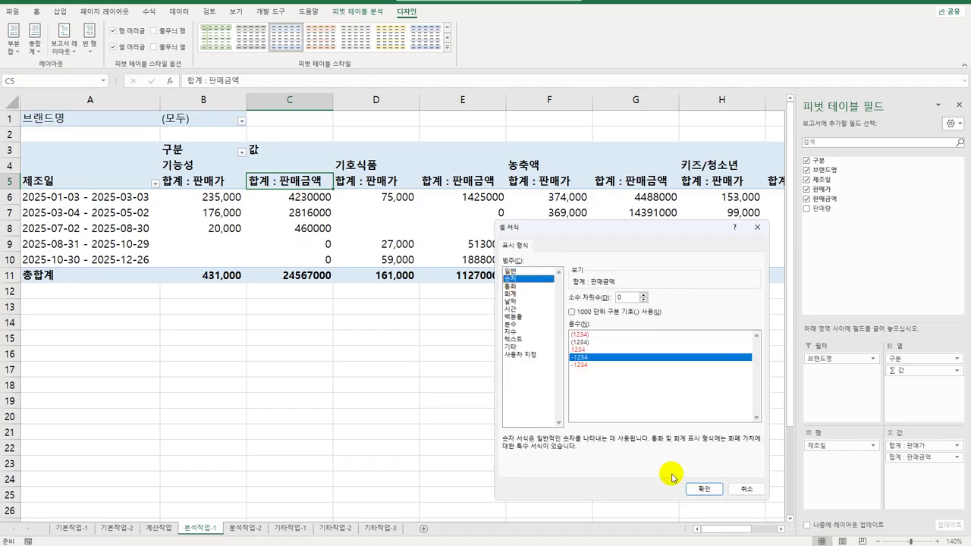
{"action": "left_click", "coordinate": [698, 486]}
{"action": "left_click", "coordinate": [666, 440]}
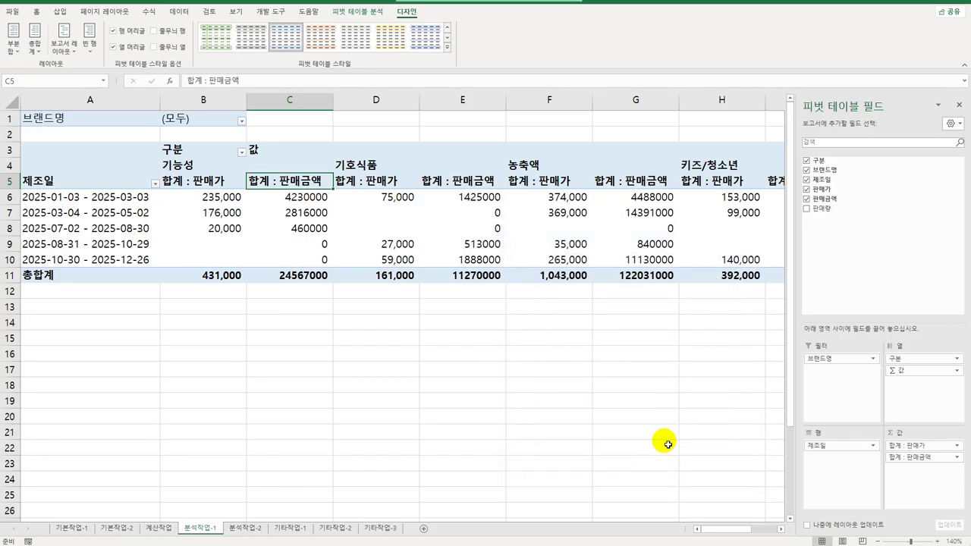
- Turn on the thousands separator in the number format of the 합계 : 판매금액 value field
{"action": "double_click", "coordinate": [304, 181]}
{"action": "left_click", "coordinate": [558, 440]}
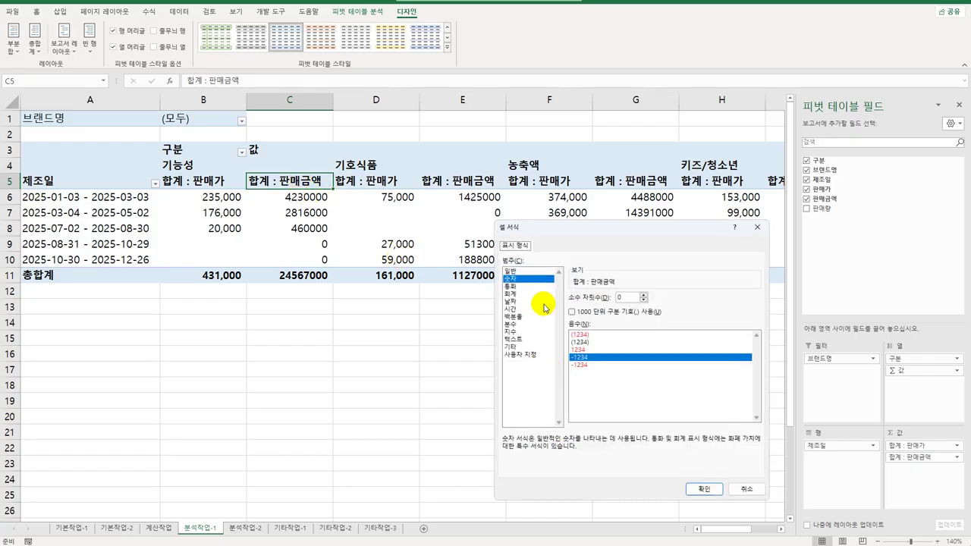
{"action": "left_click", "coordinate": [700, 489]}
{"action": "left_click", "coordinate": [665, 440]}
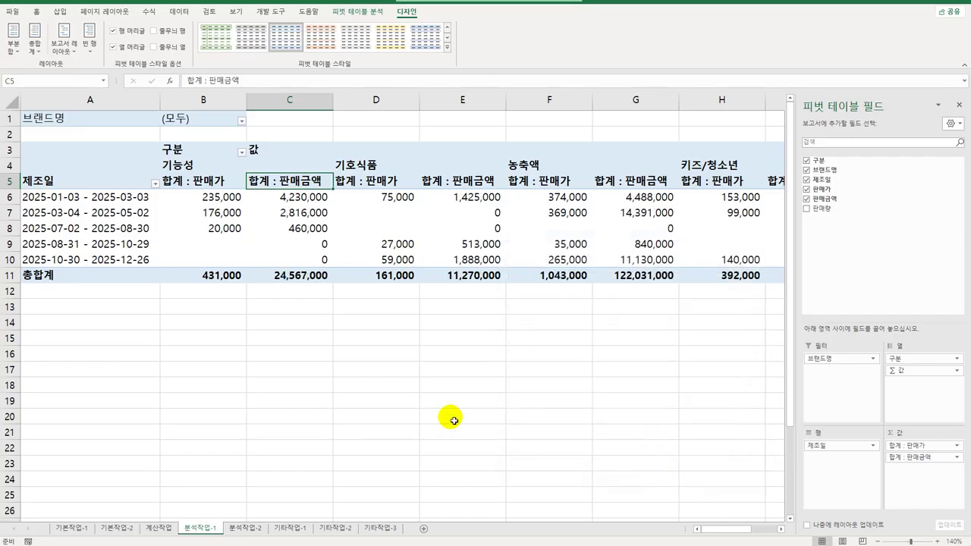
- Change the 합계 : 판매가 value field's number format to 회계 with the symbol set to 없음
{"action": "double_click", "coordinate": [212, 182]}
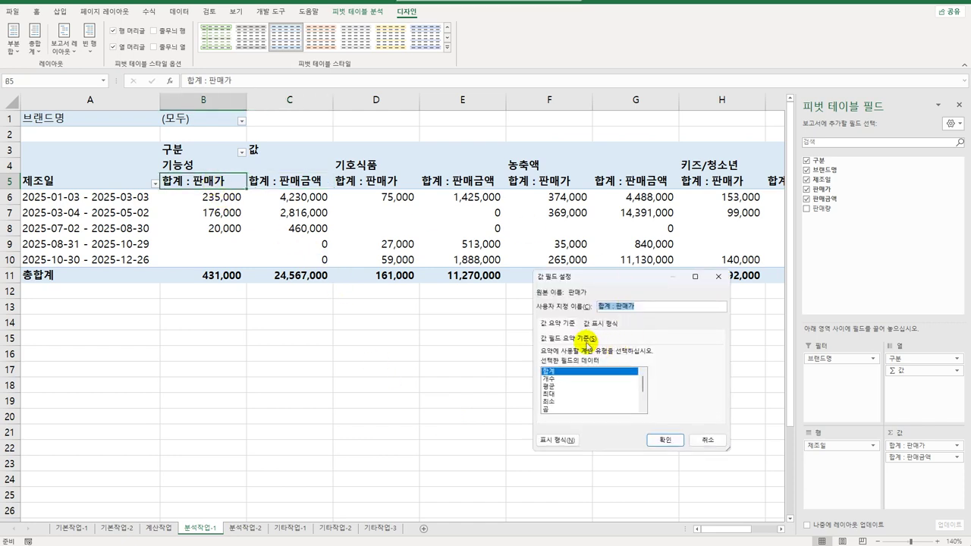
{"action": "left_click", "coordinate": [558, 440]}
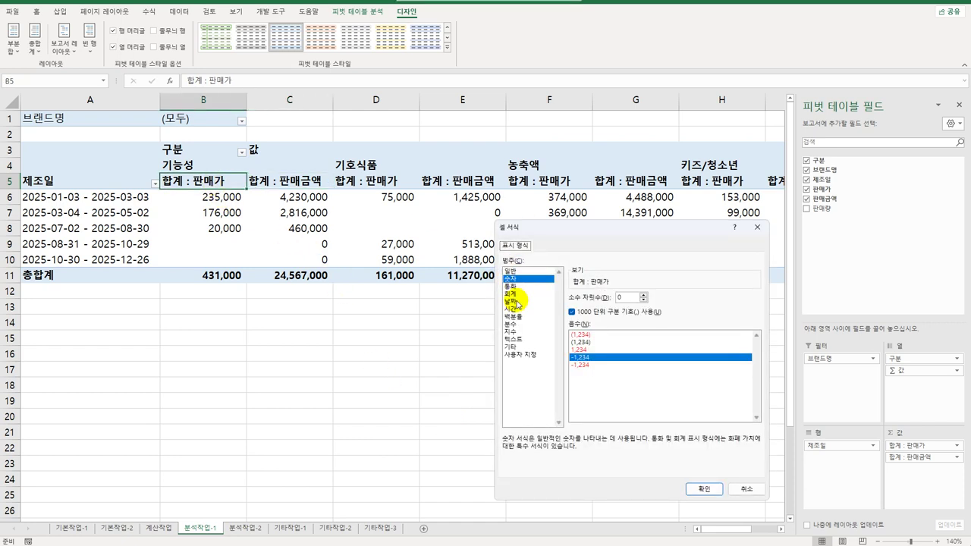
{"action": "left_click", "coordinate": [510, 294]}
{"action": "left_click", "coordinate": [616, 313]}
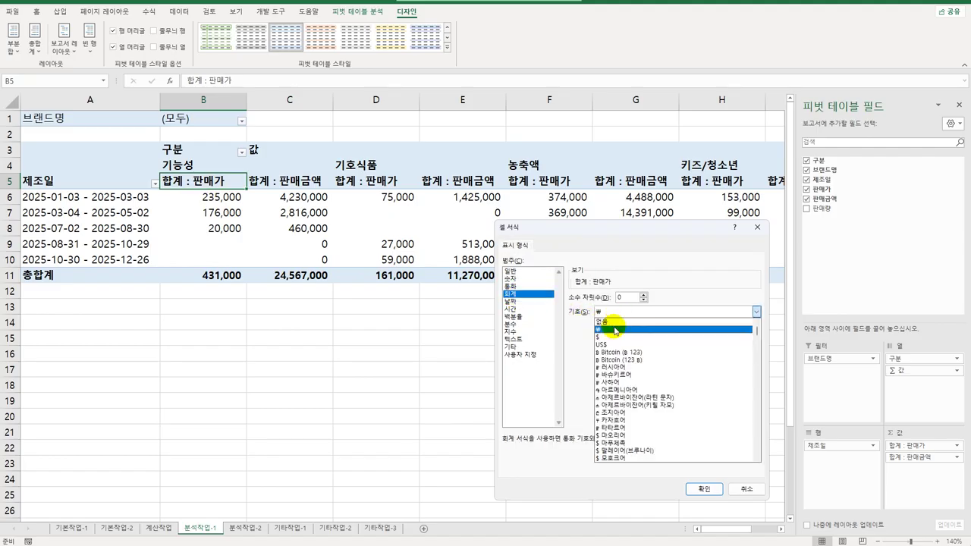
{"action": "left_click", "coordinate": [615, 322]}
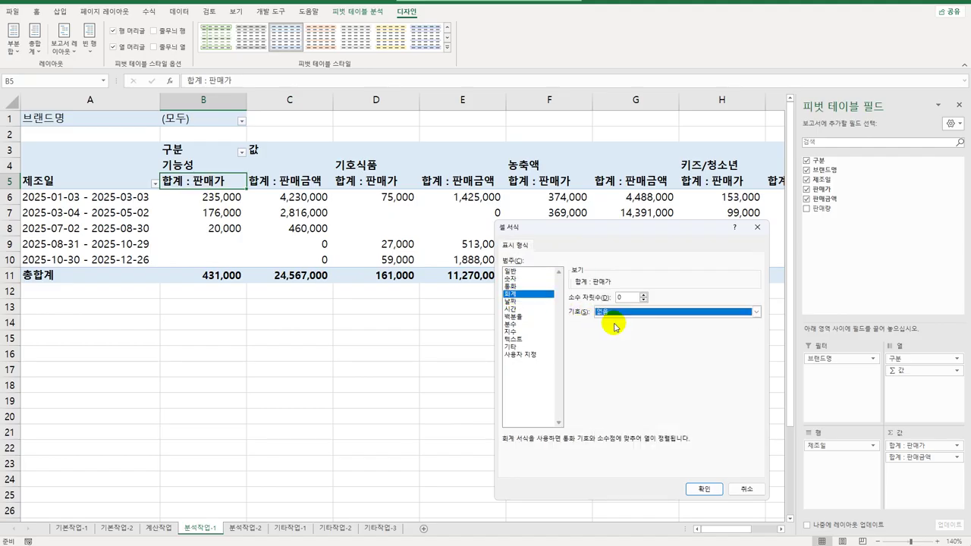
{"action": "left_click", "coordinate": [698, 489]}
{"action": "left_click", "coordinate": [654, 446]}
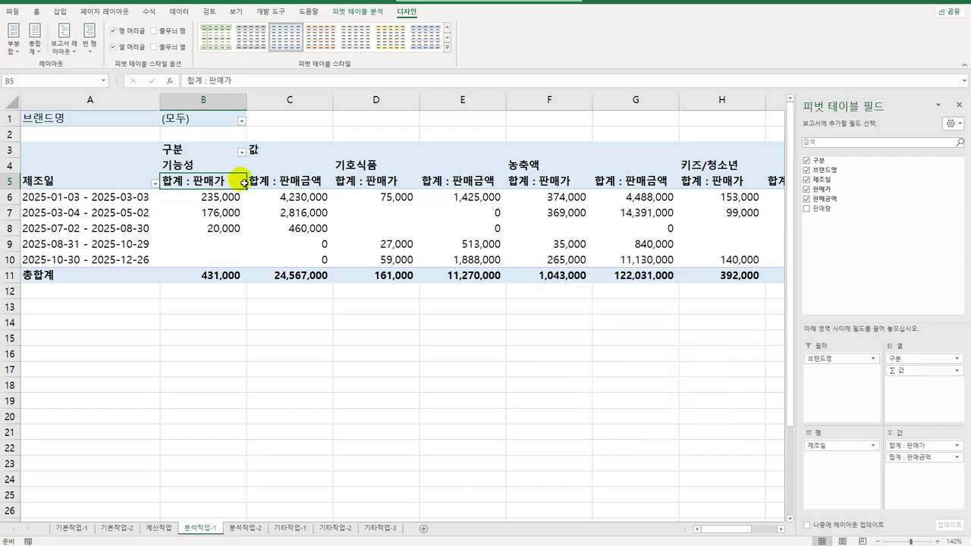
- Change the 합계 : 판매금액 value field's number format to 회계 with the symbol set to 없음
{"action": "left_click", "coordinate": [289, 183]}
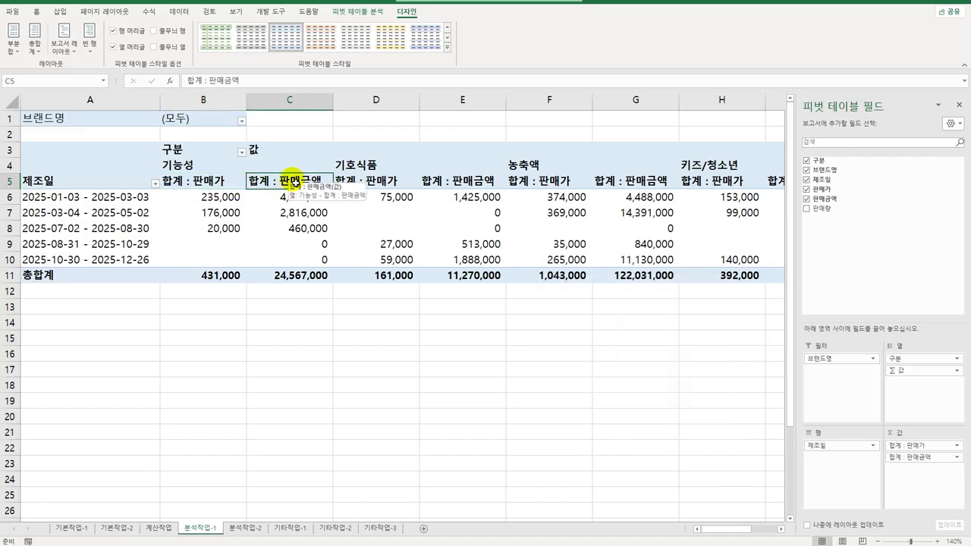
{"action": "double_click", "coordinate": [293, 182]}
{"action": "left_click", "coordinate": [557, 436]}
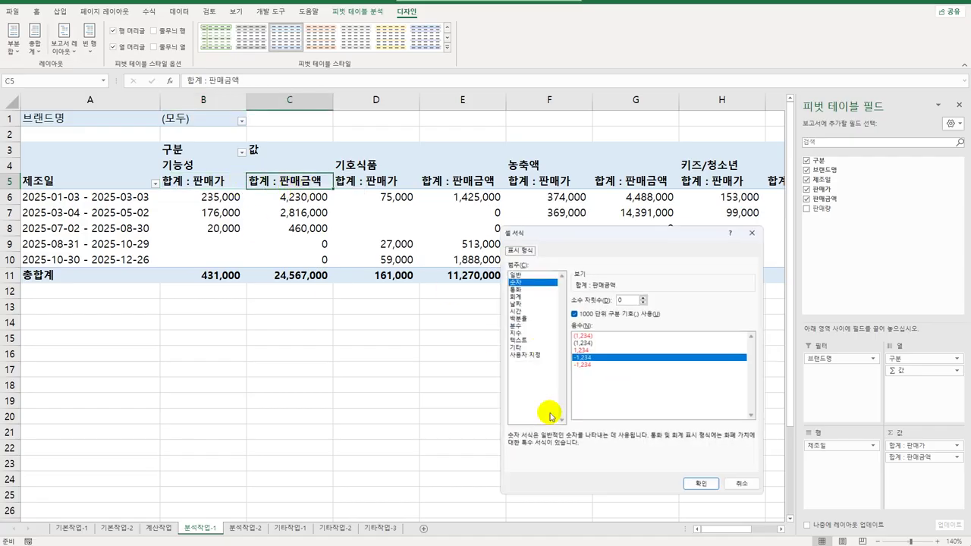
{"action": "left_click", "coordinate": [520, 294]}
{"action": "left_click", "coordinate": [611, 312]}
{"action": "left_click", "coordinate": [614, 331]}
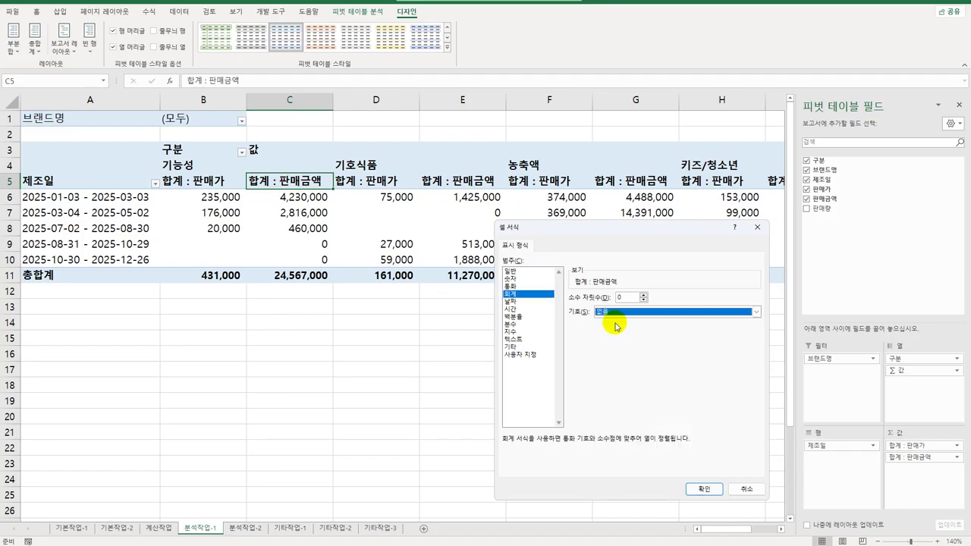
{"action": "left_click", "coordinate": [701, 488]}
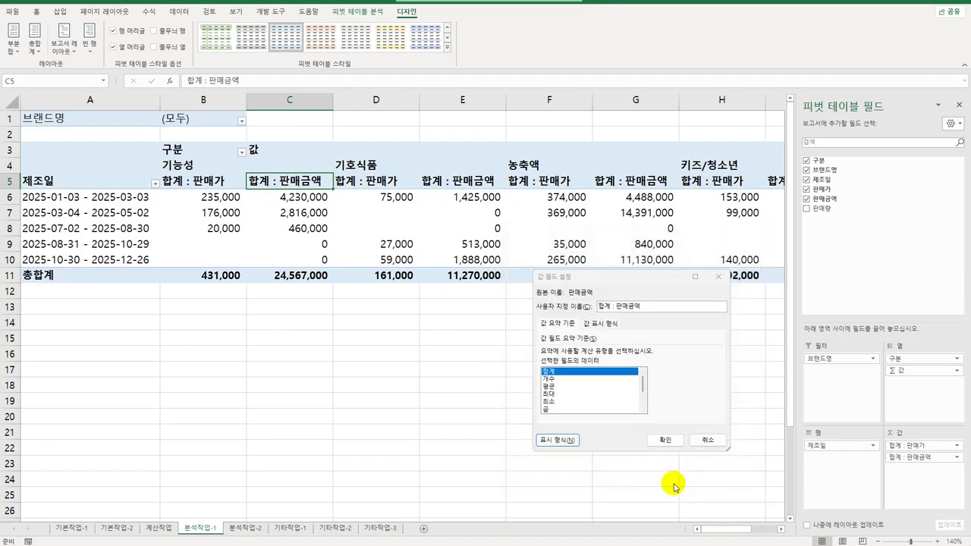
{"action": "left_click", "coordinate": [664, 441]}
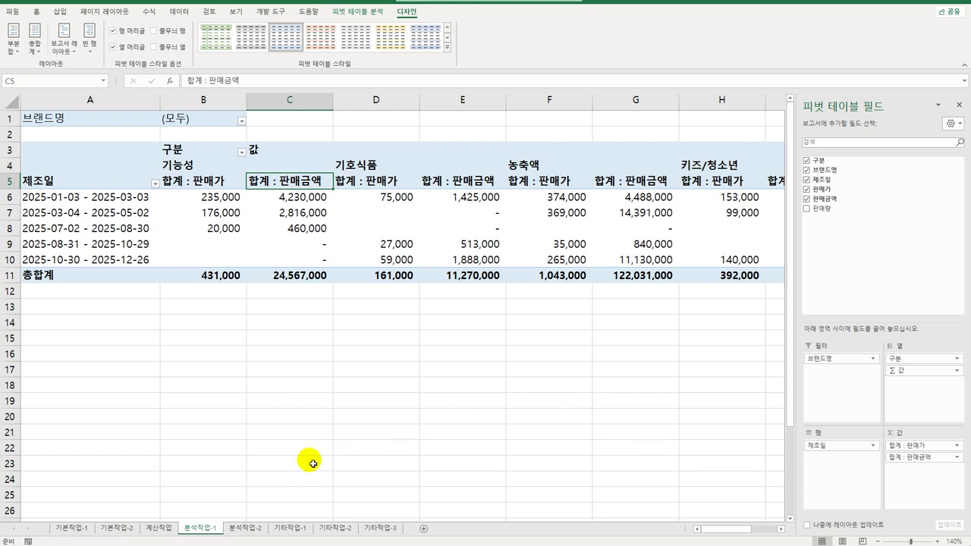
- In the PivotTable options, show empty cells as * and enable merging and centering of cells with labels
{"action": "left_click", "coordinate": [343, 12]}
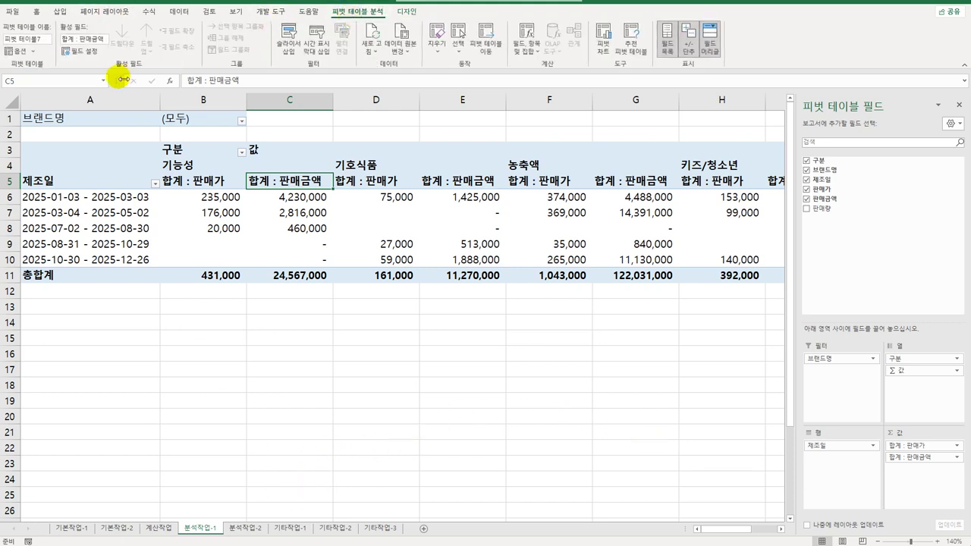
{"action": "left_click", "coordinate": [17, 51]}
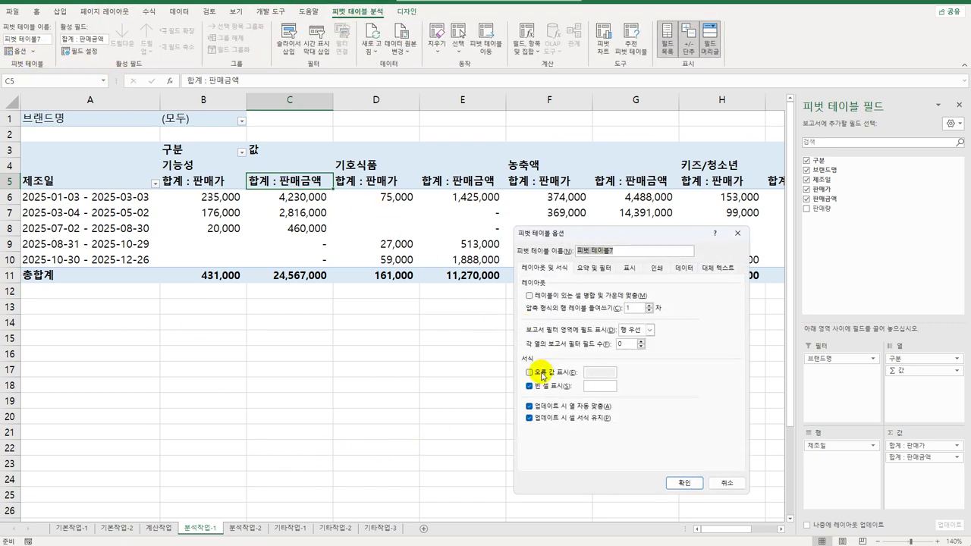
{"action": "left_click", "coordinate": [601, 386]}
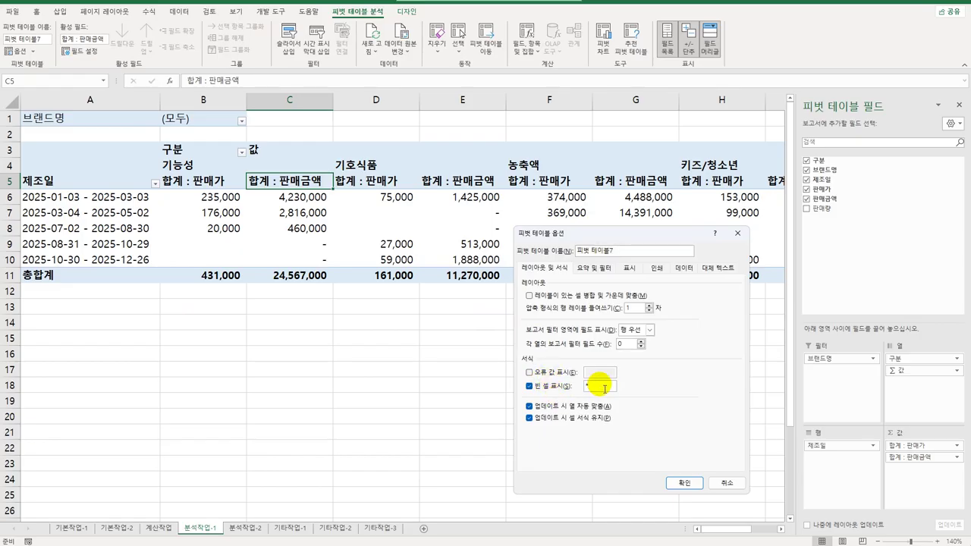
{"action": "left_click", "coordinate": [532, 298]}
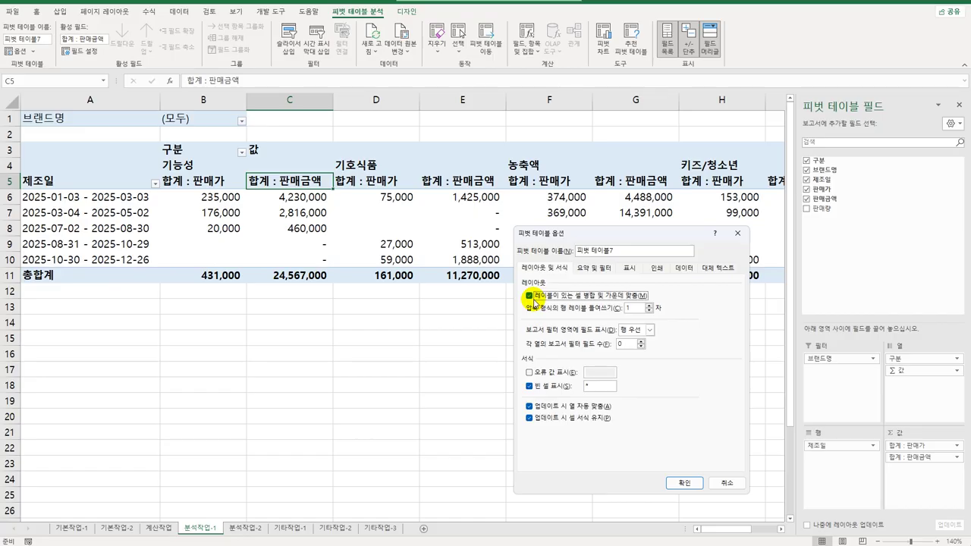
- Turn off the row grand totals (행 총합계 표시) and apply the PivotTable options
{"action": "left_click", "coordinate": [592, 268]}
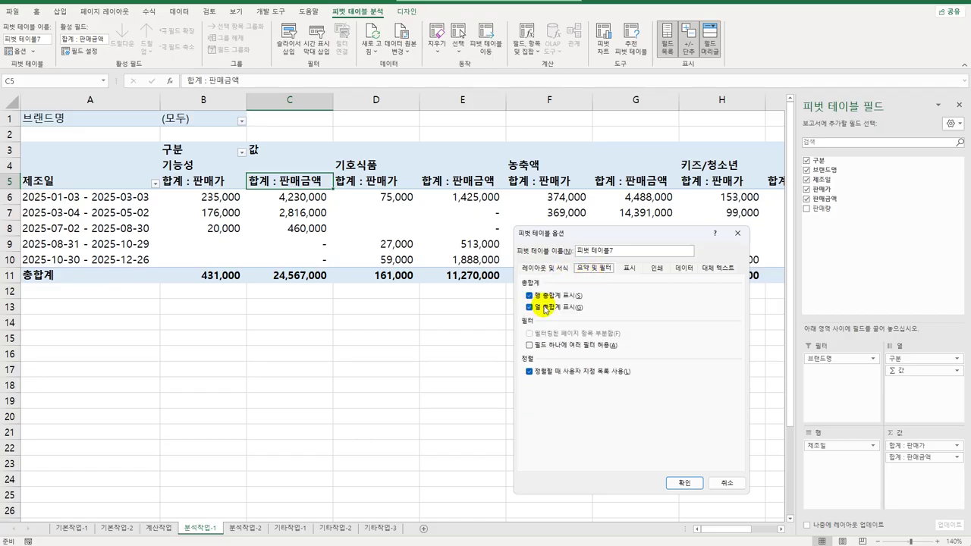
{"action": "left_click", "coordinate": [547, 297]}
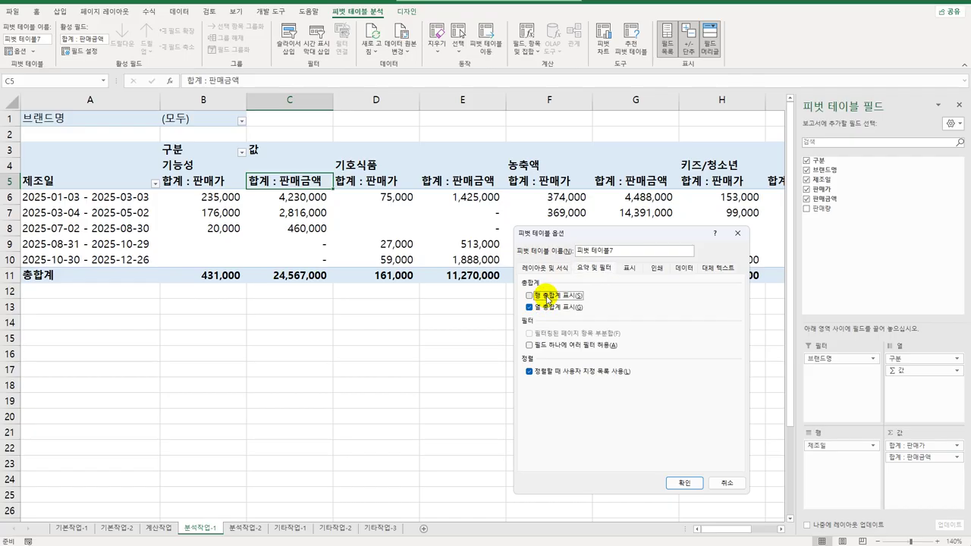
{"action": "left_click", "coordinate": [683, 487]}
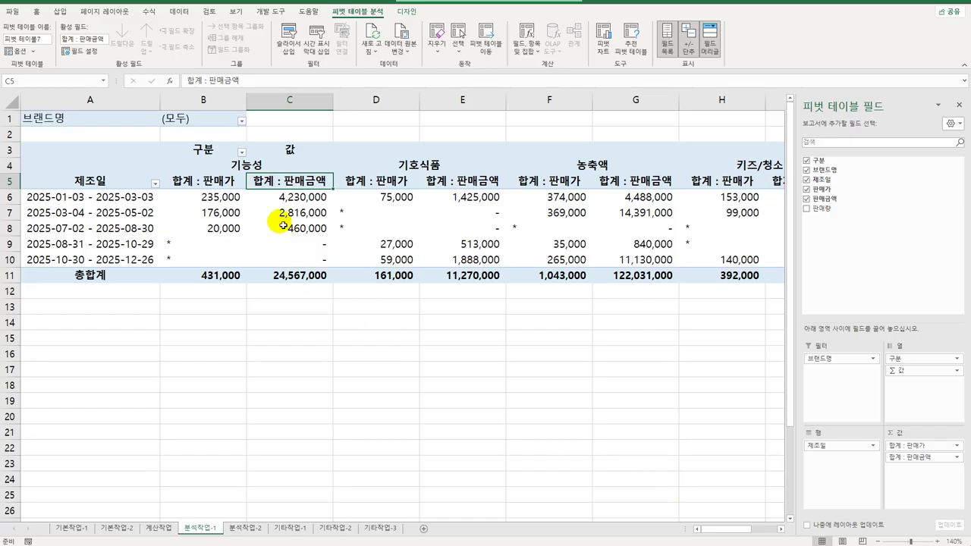
- Filter the PivotTable's 구분 column field to show only 기능성 and 농축액
{"action": "left_click", "coordinate": [220, 122]}
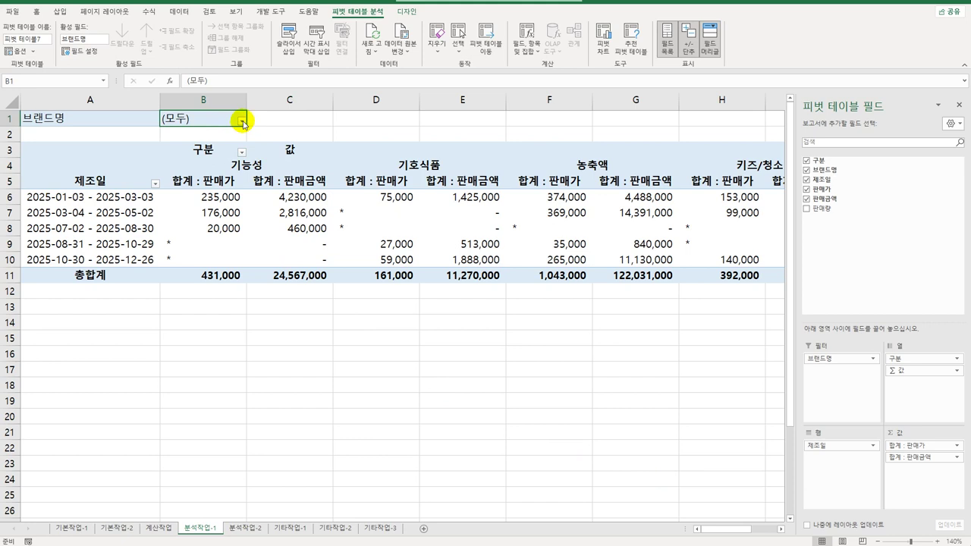
{"action": "left_click", "coordinate": [230, 151]}
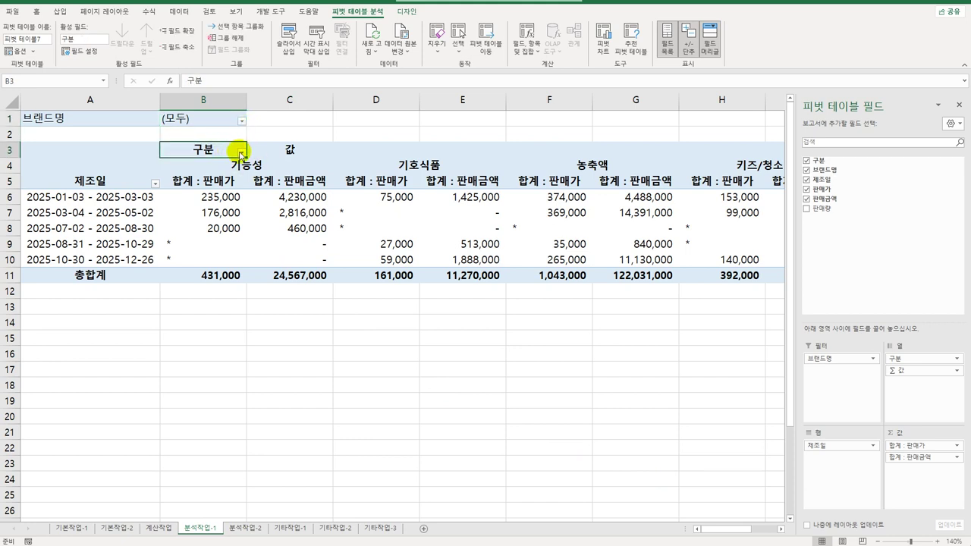
{"action": "left_click", "coordinate": [240, 154]}
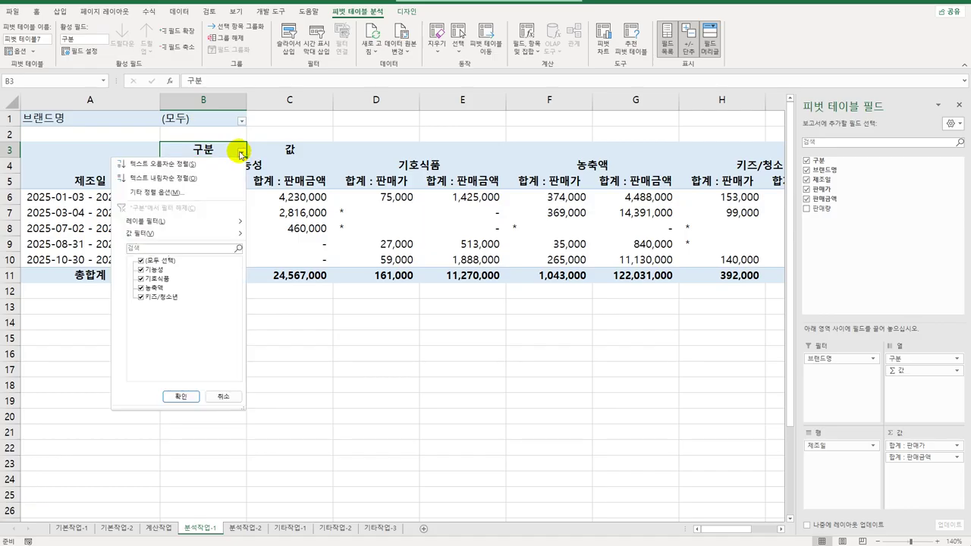
{"action": "left_click", "coordinate": [152, 260]}
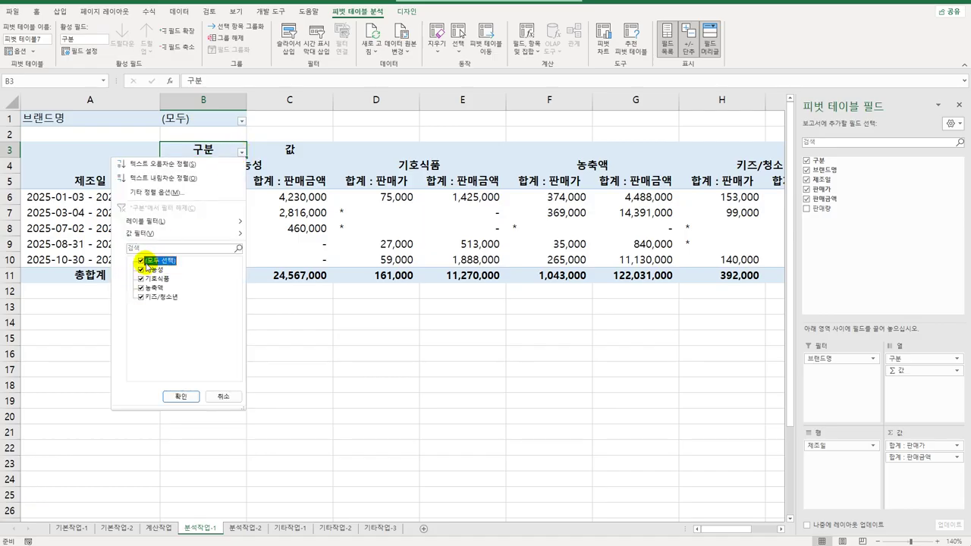
{"action": "left_click", "coordinate": [141, 262]}
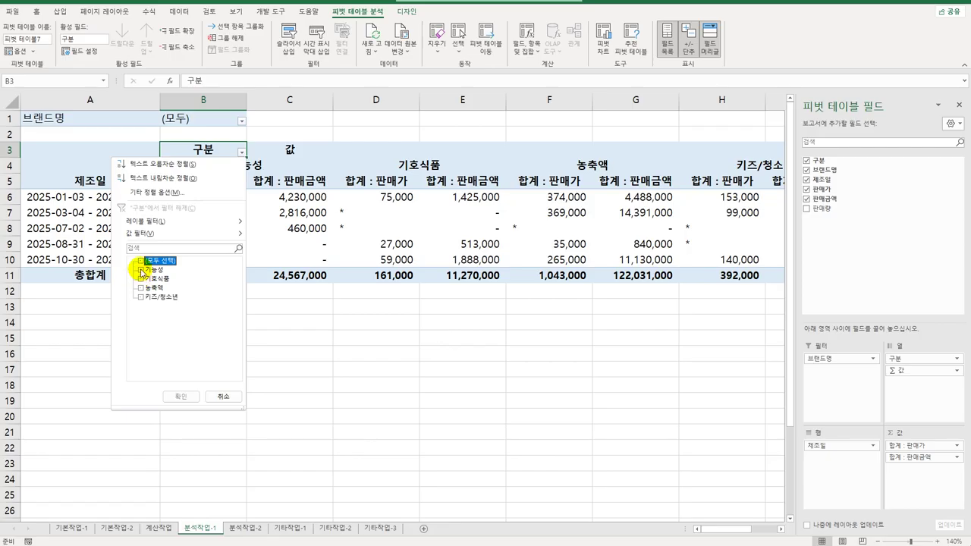
{"action": "left_click", "coordinate": [141, 269]}
{"action": "left_click", "coordinate": [141, 288]}
{"action": "left_click", "coordinate": [170, 399]}
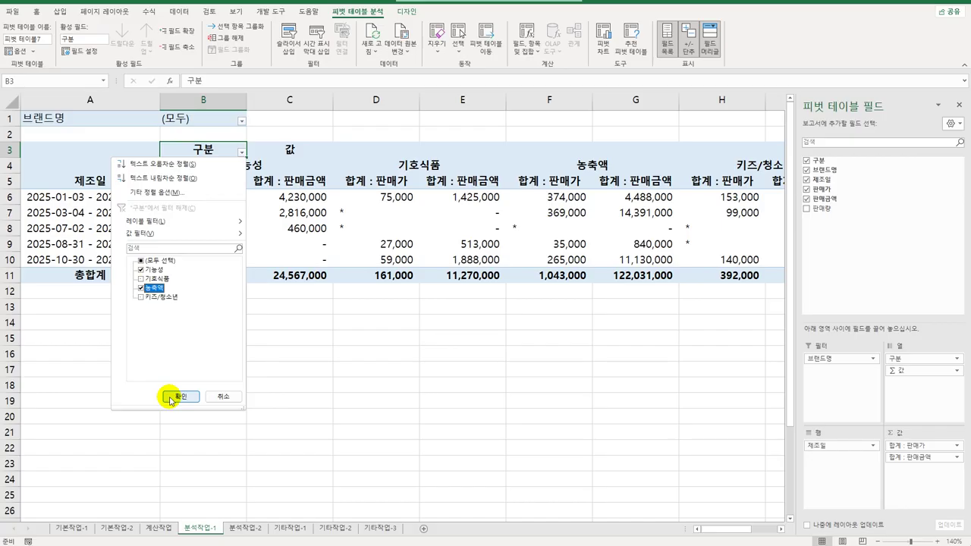
{"action": "left_click", "coordinate": [293, 383]}
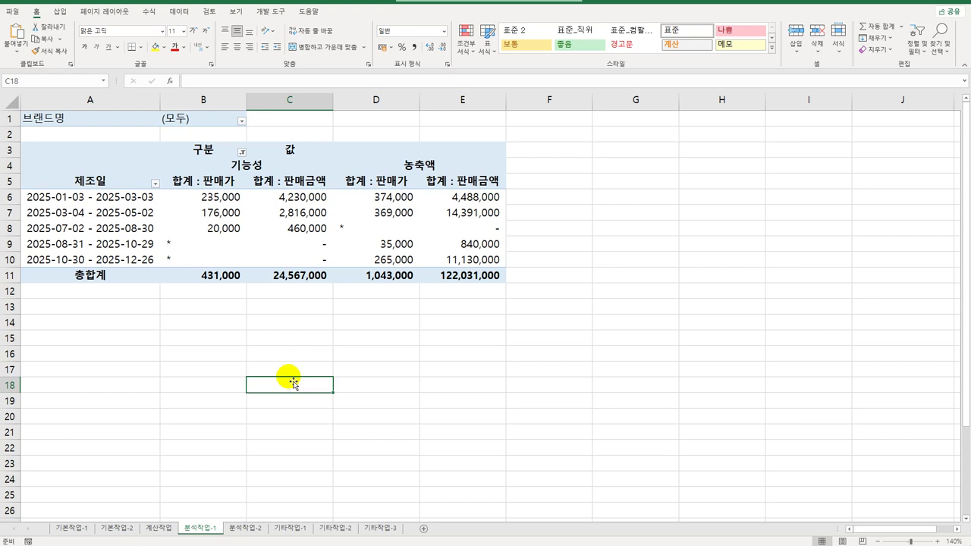
- Review the number format settings of the 합계 : 판매가 value field and leave without applying changes
{"action": "left_click", "coordinate": [200, 184]}
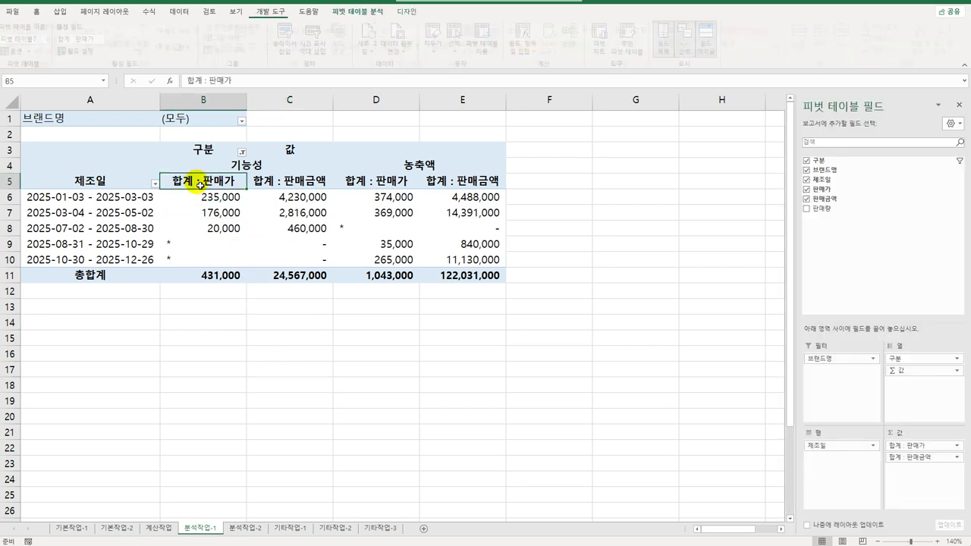
{"action": "right_click", "coordinate": [201, 184]}
{"action": "left_click", "coordinate": [233, 311]}
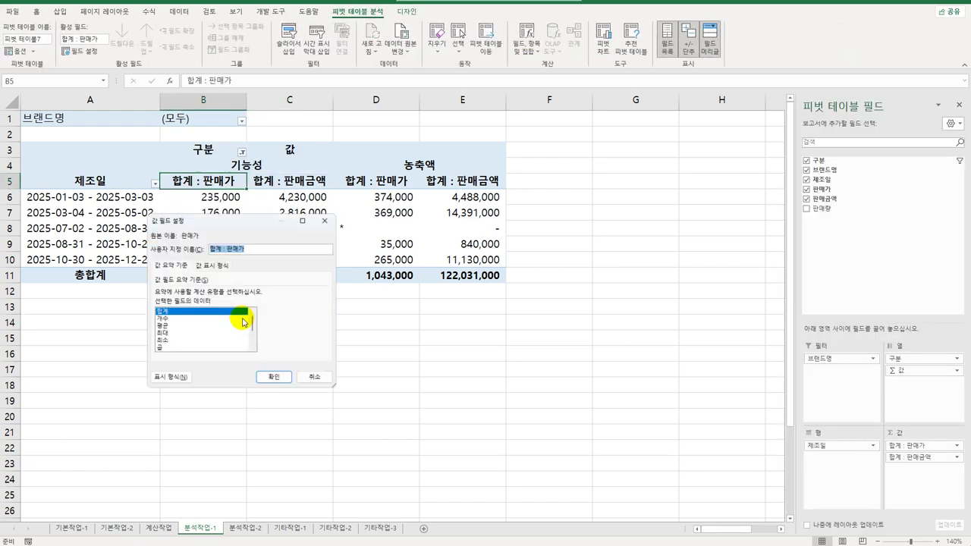
{"action": "left_click", "coordinate": [180, 383]}
{"action": "left_click", "coordinate": [121, 234]}
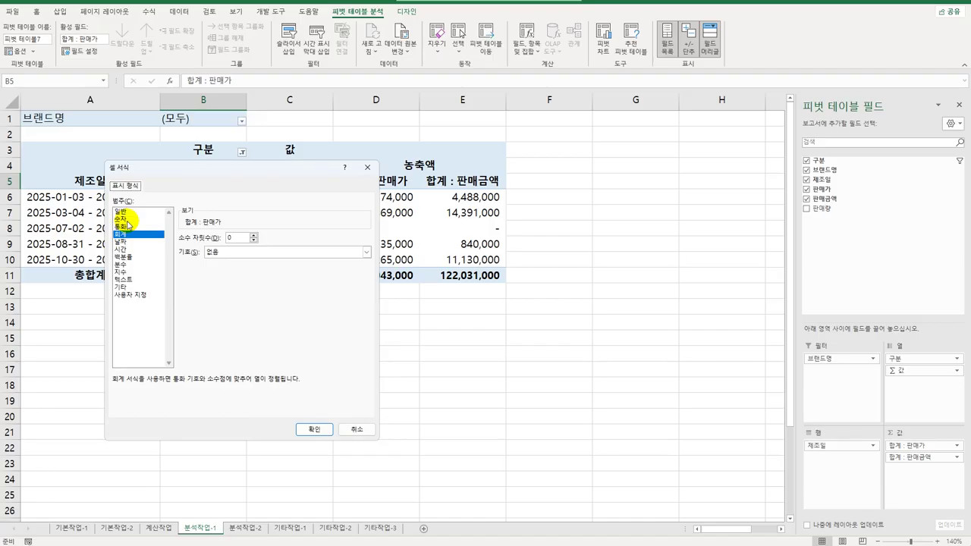
{"action": "left_click", "coordinate": [357, 430]}
{"action": "left_click", "coordinate": [321, 381]}
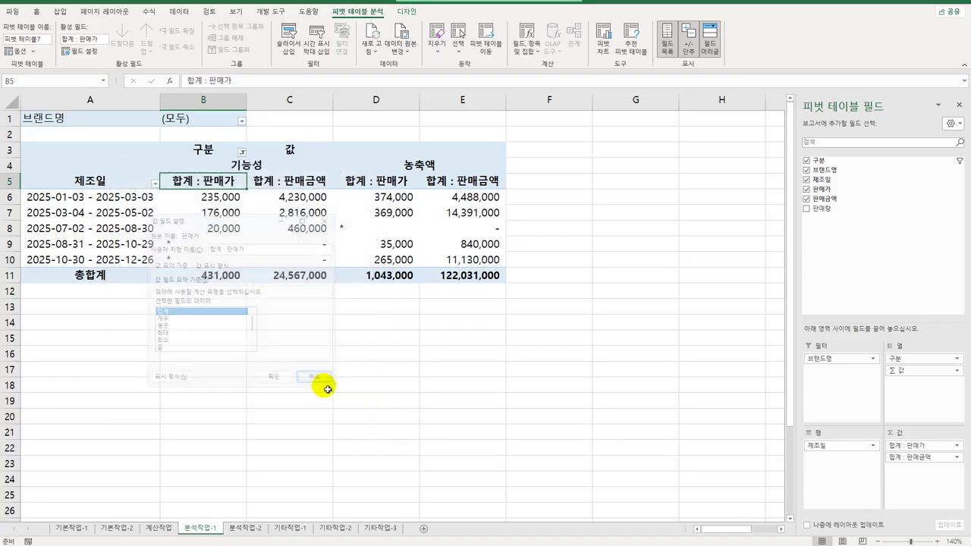
{"action": "left_click", "coordinate": [407, 397]}
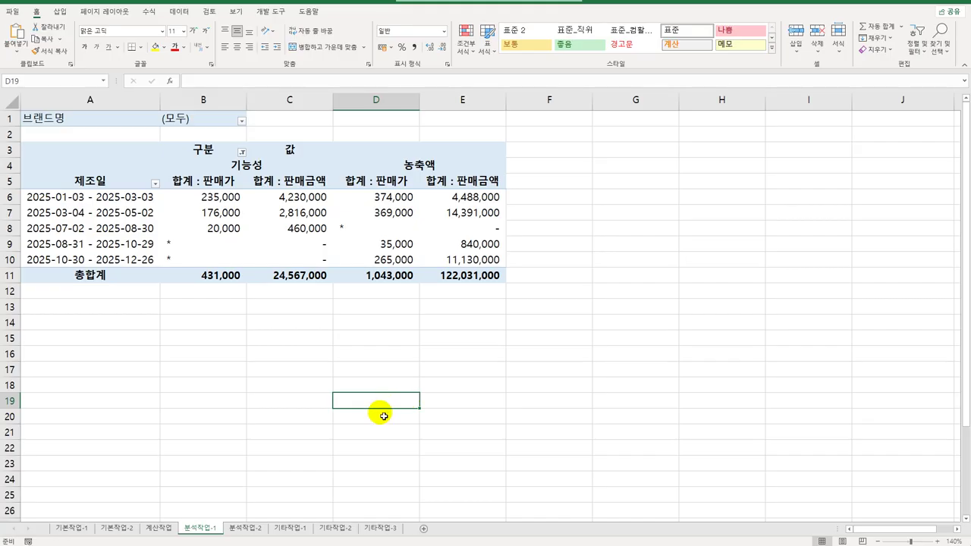
- On the 분석작업-2 sheet, apply list (목록) data validation to the 항공편 cells C3:C18 with source =$K$3:$K$5
{"action": "left_click", "coordinate": [253, 530]}
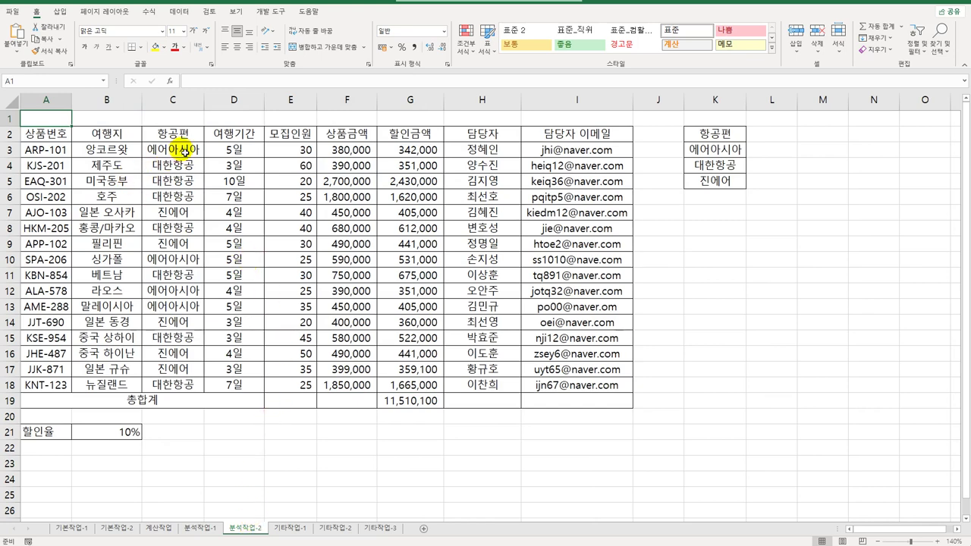
{"action": "left_click_drag", "start_coordinate": [184, 152], "coordinate": [181, 387]}
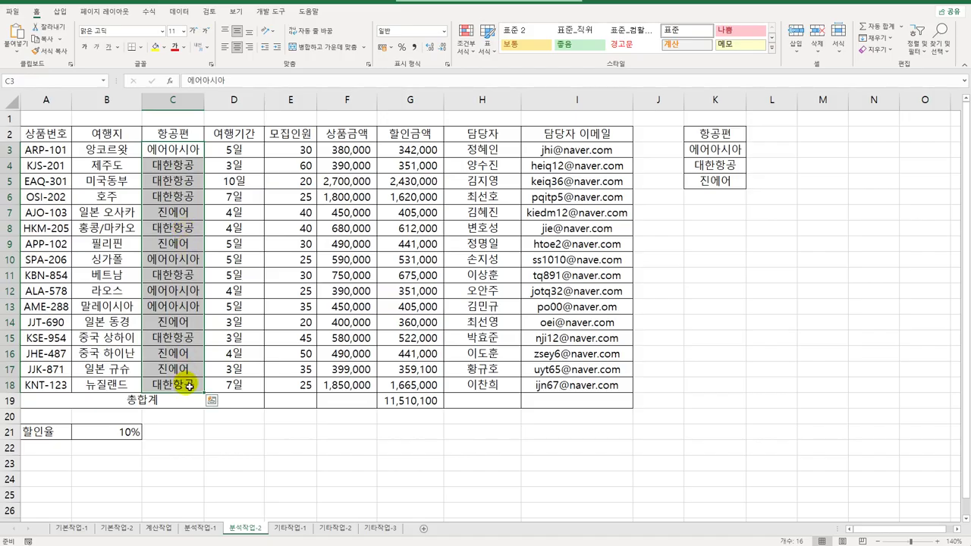
{"action": "left_click", "coordinate": [179, 11]}
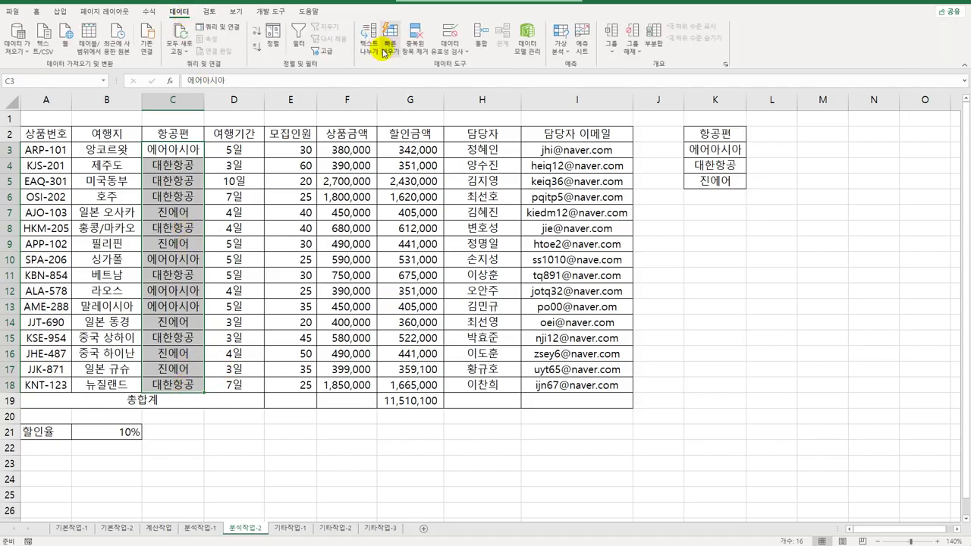
{"action": "left_click", "coordinate": [450, 36]}
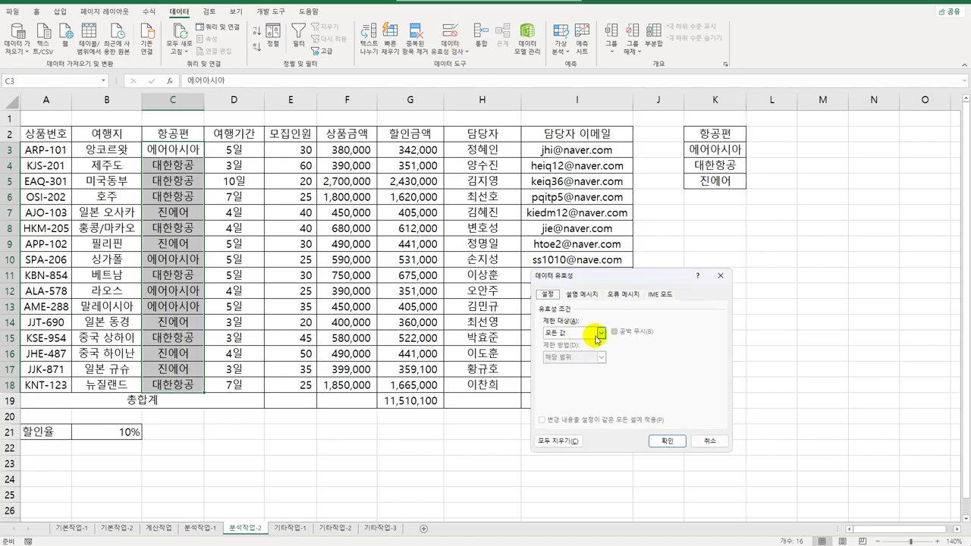
{"action": "left_click", "coordinate": [600, 334]}
{"action": "left_click", "coordinate": [582, 370]}
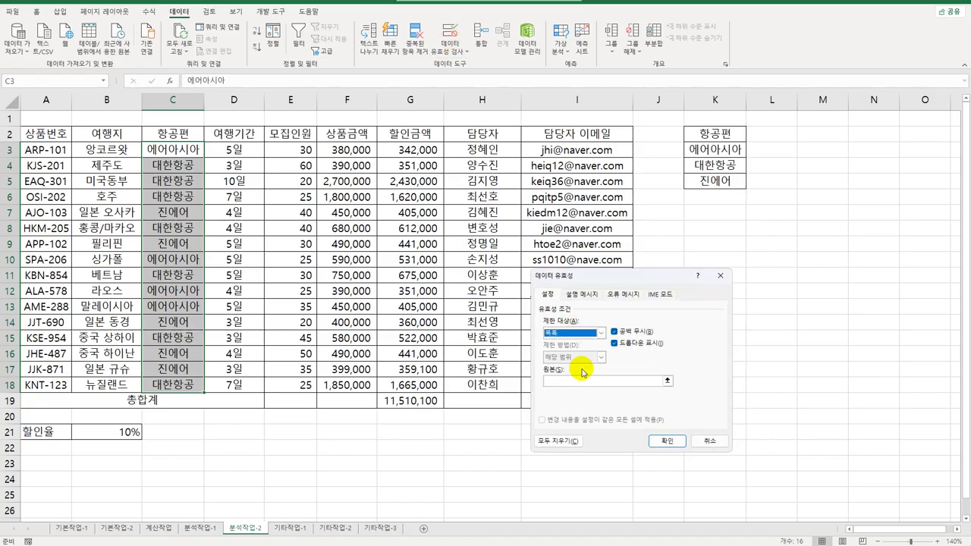
{"action": "left_click", "coordinate": [576, 382]}
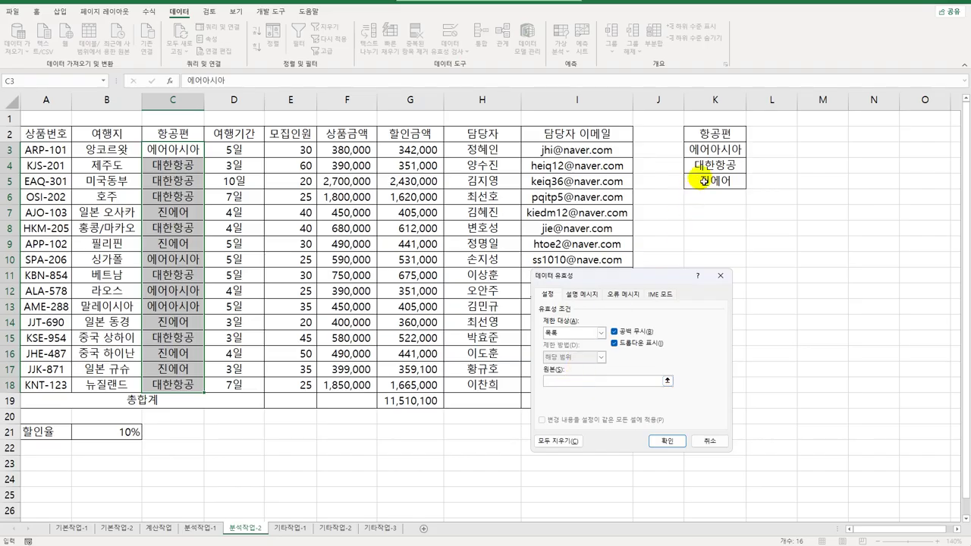
{"action": "left_click_drag", "start_coordinate": [701, 152], "coordinate": [709, 165]}
{"action": "left_click_drag", "start_coordinate": [705, 183], "coordinate": [706, 184]}
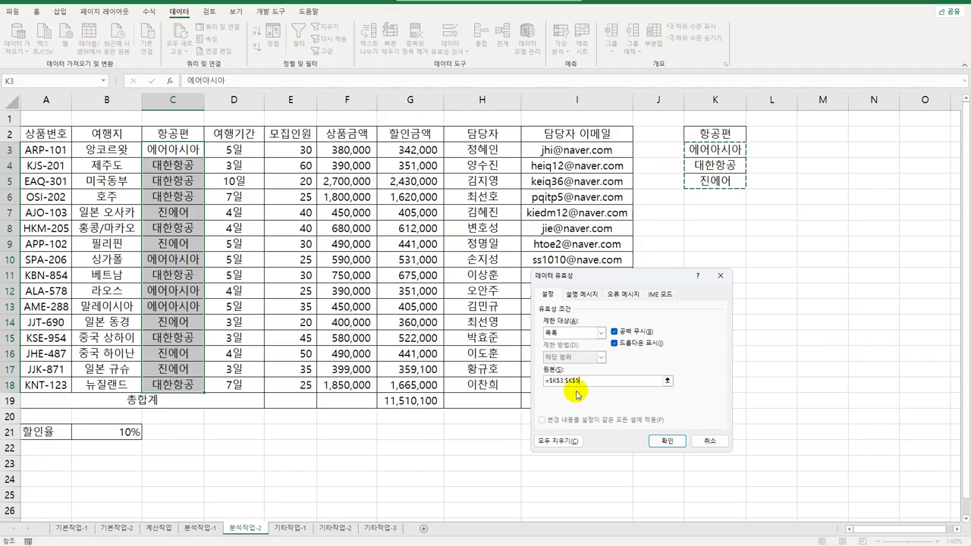
{"action": "left_click", "coordinate": [668, 440]}
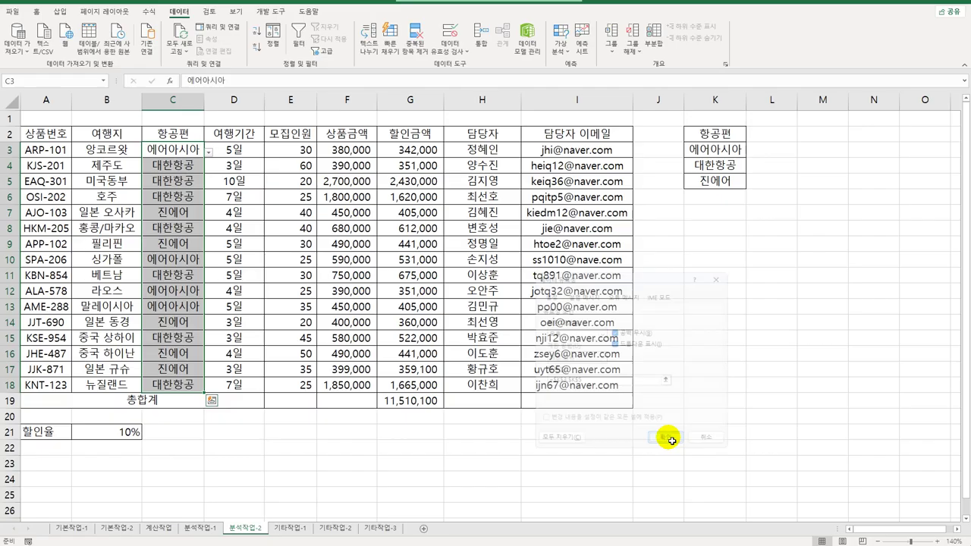
{"action": "left_click", "coordinate": [188, 152]}
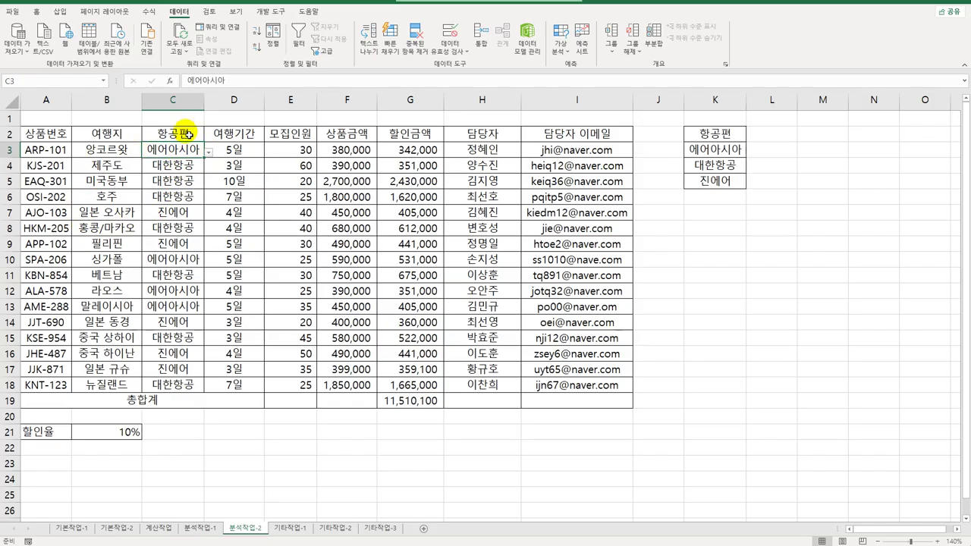
- Set up a sort of the table A2:I18 with 항공편 as the first key and a custom list (사용자 지정 목록) as its order
{"action": "left_click", "coordinate": [67, 138]}
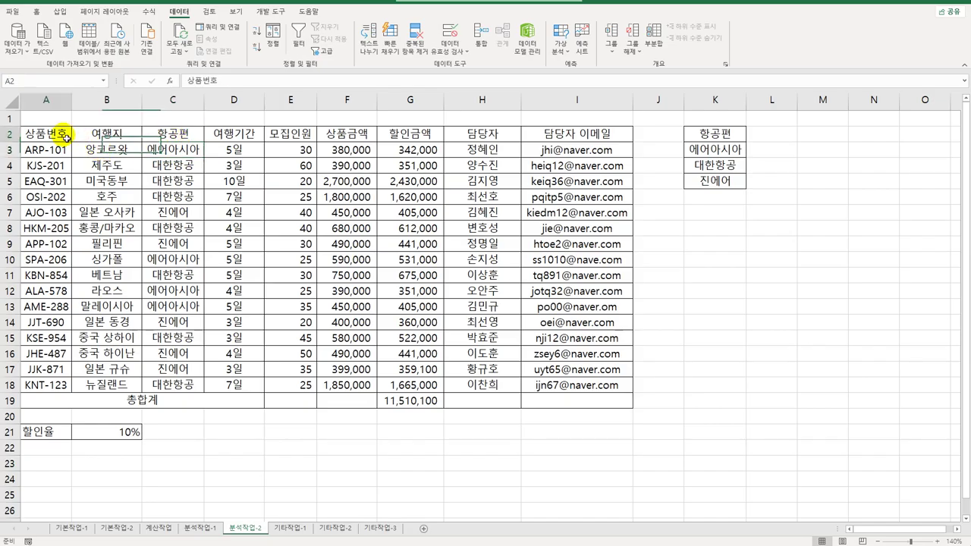
{"action": "left_click_drag", "start_coordinate": [65, 137], "coordinate": [538, 387]}
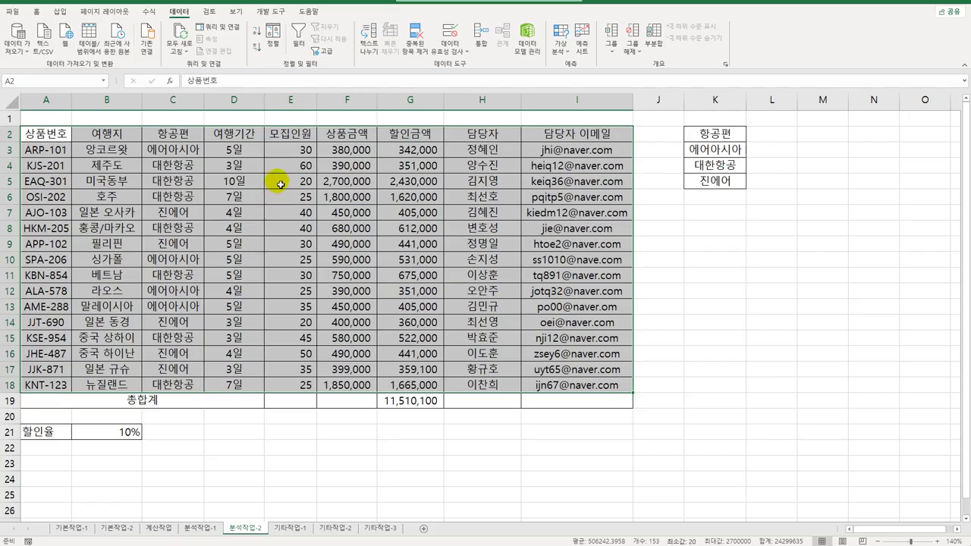
{"action": "left_click", "coordinate": [281, 52]}
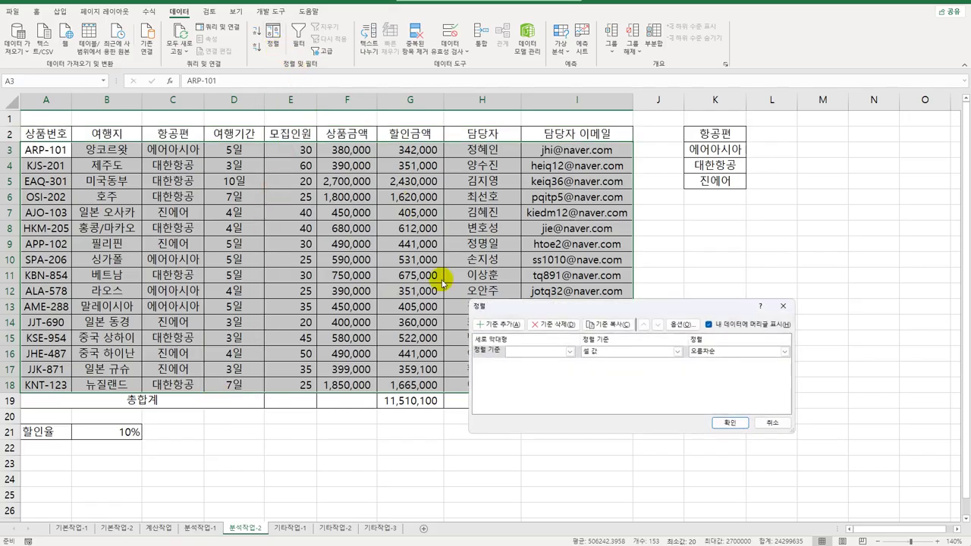
{"action": "left_click", "coordinate": [549, 352]}
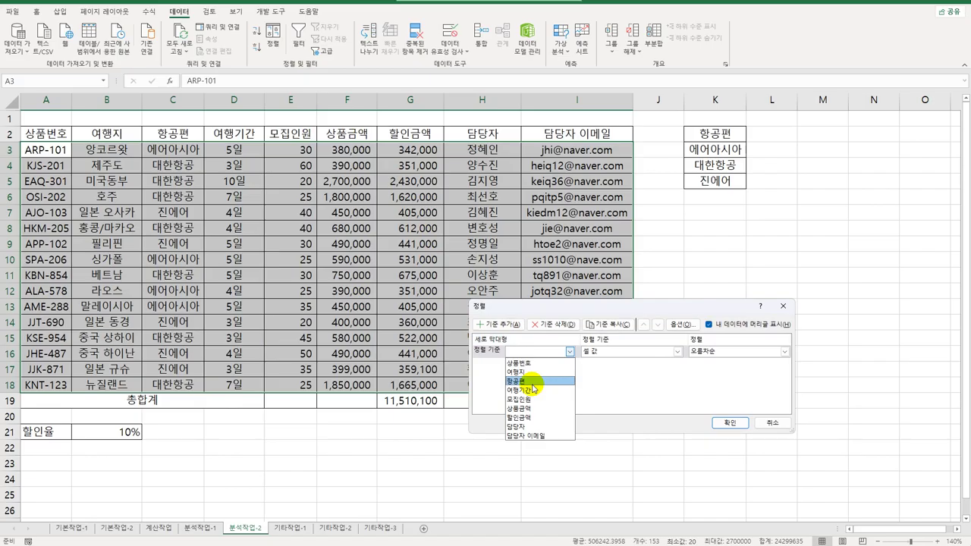
{"action": "left_click", "coordinate": [533, 382]}
{"action": "left_click", "coordinate": [706, 352]}
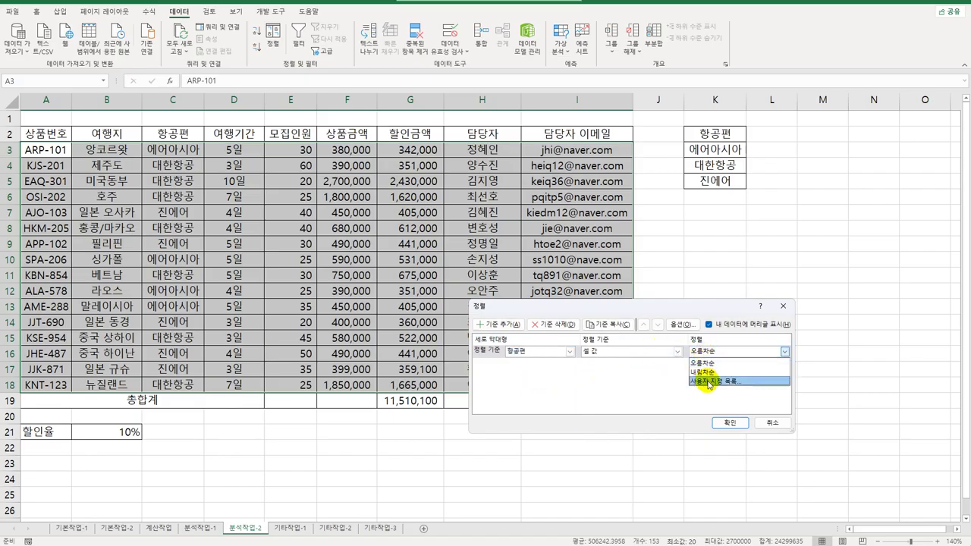
{"action": "left_click", "coordinate": [707, 381]}
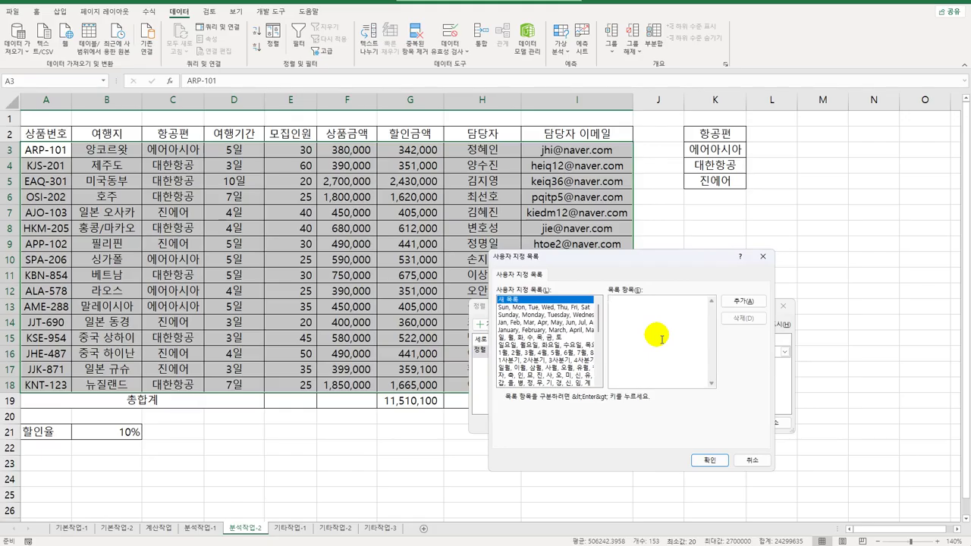
- Add the custom list 대한항공, 진에어, 에어아시아 and use it as the sort order for 항공편
{"action": "type", "text": "대한항공"}
{"action": "key", "text": "Return"}
{"action": "type", "text": "진에어"}
{"action": "key", "text": "Return"}
{"action": "type", "text": "에어아시아"}
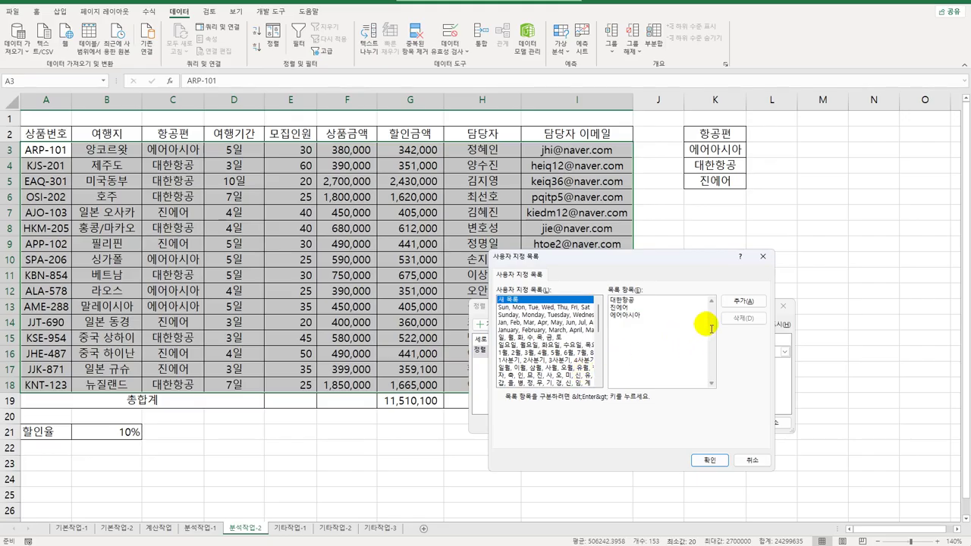
{"action": "left_click", "coordinate": [740, 302]}
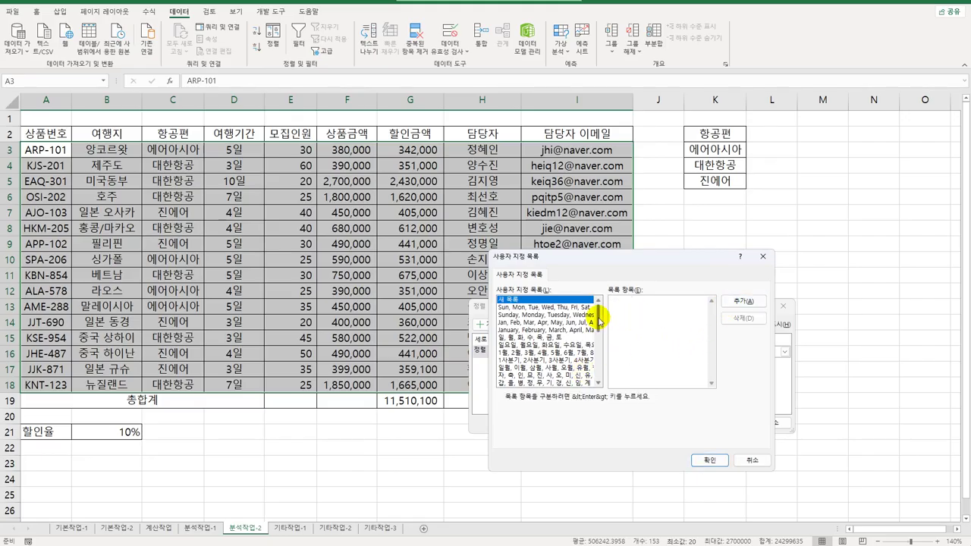
{"action": "left_click_drag", "start_coordinate": [600, 321], "coordinate": [598, 372]}
{"action": "left_click", "coordinate": [580, 375]}
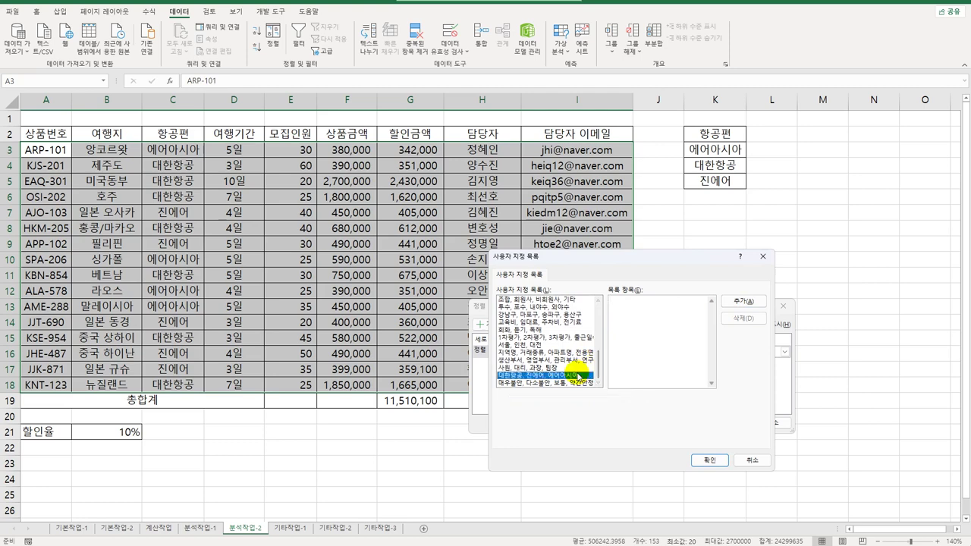
{"action": "left_click", "coordinate": [709, 459]}
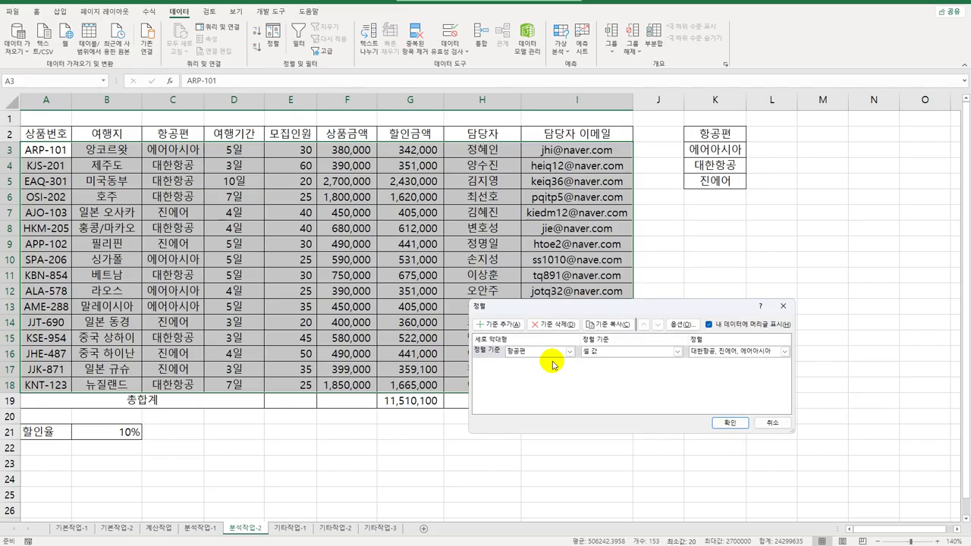
- Add 여행지 in ascending order (오름차순) as the second sort key and apply the sort
{"action": "left_click", "coordinate": [498, 323]}
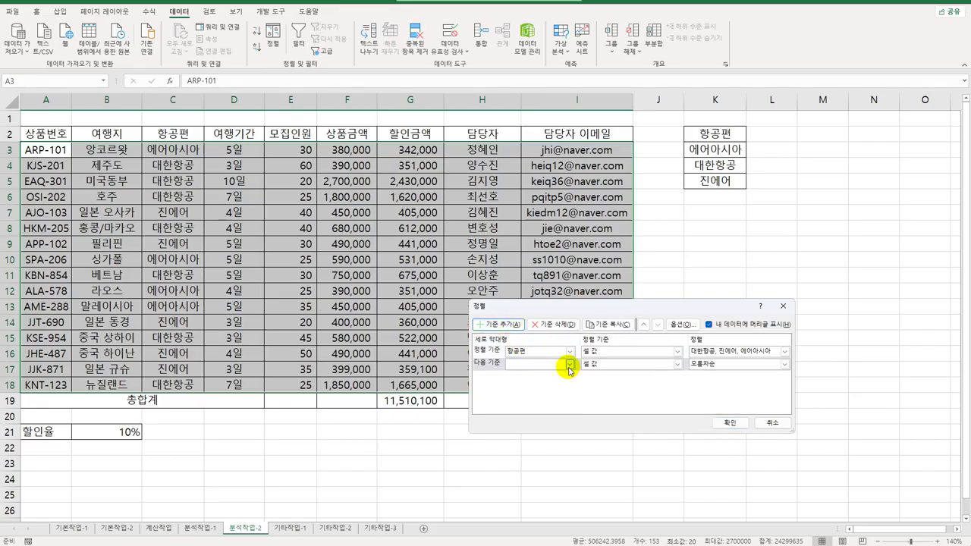
{"action": "left_click", "coordinate": [569, 366]}
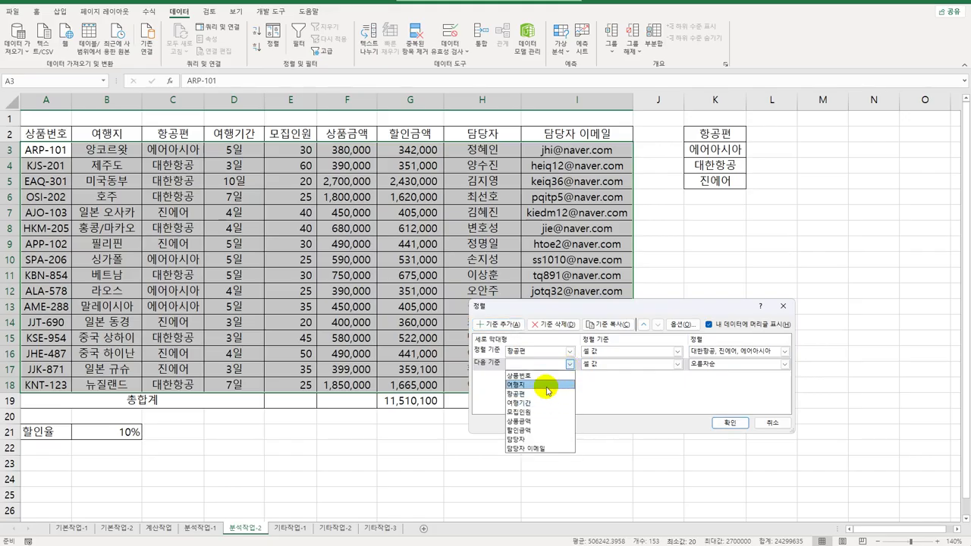
{"action": "left_click", "coordinate": [546, 385]}
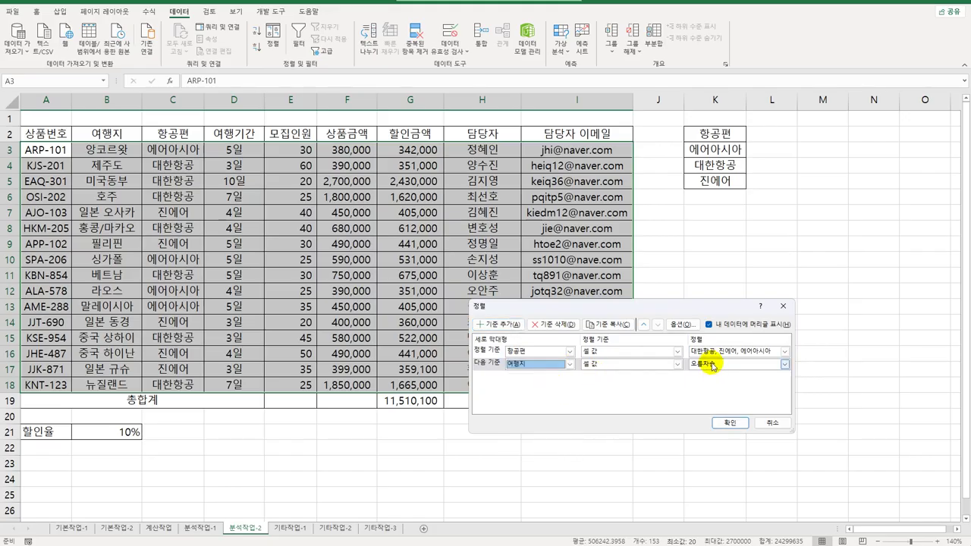
{"action": "left_click", "coordinate": [724, 423]}
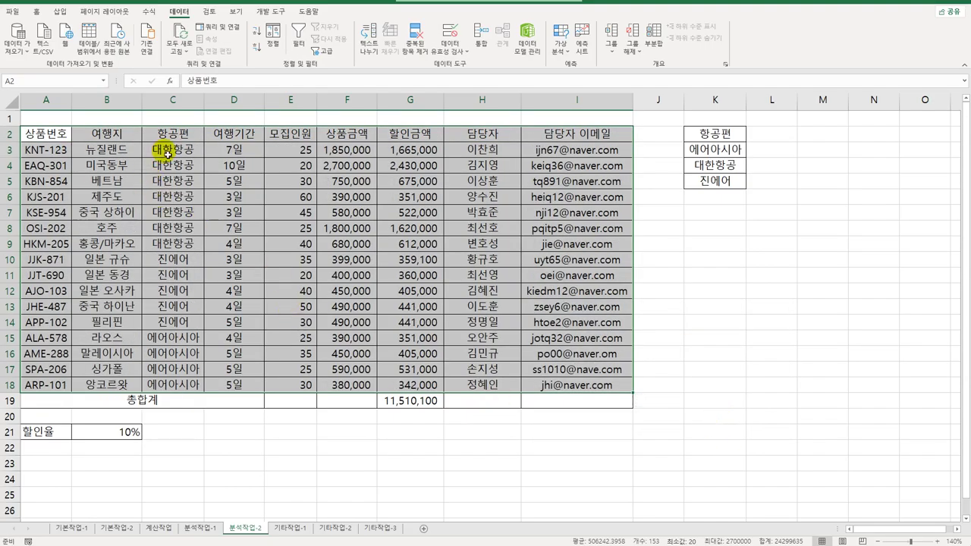
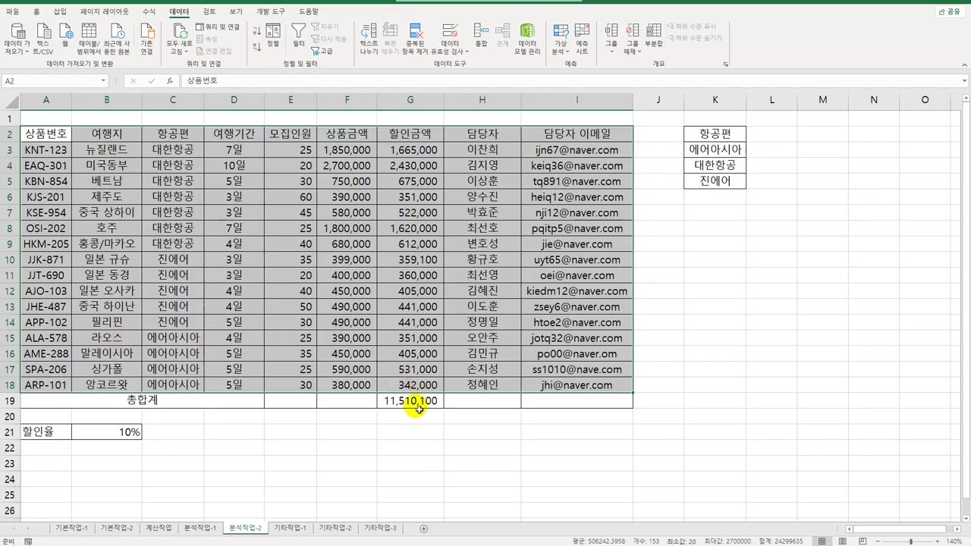
- Define the name 할인율 for cell B21
{"action": "left_click", "coordinate": [115, 439]}
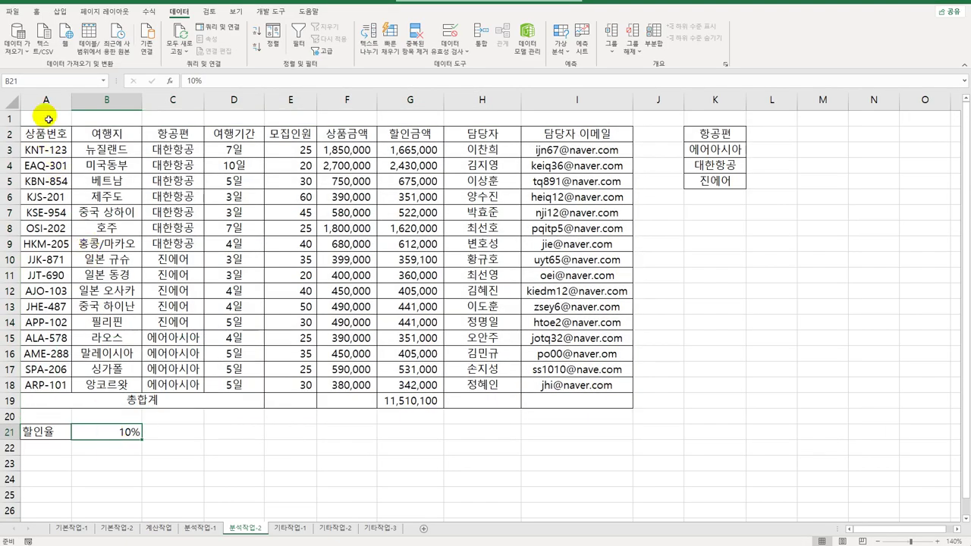
{"action": "left_click", "coordinate": [45, 84]}
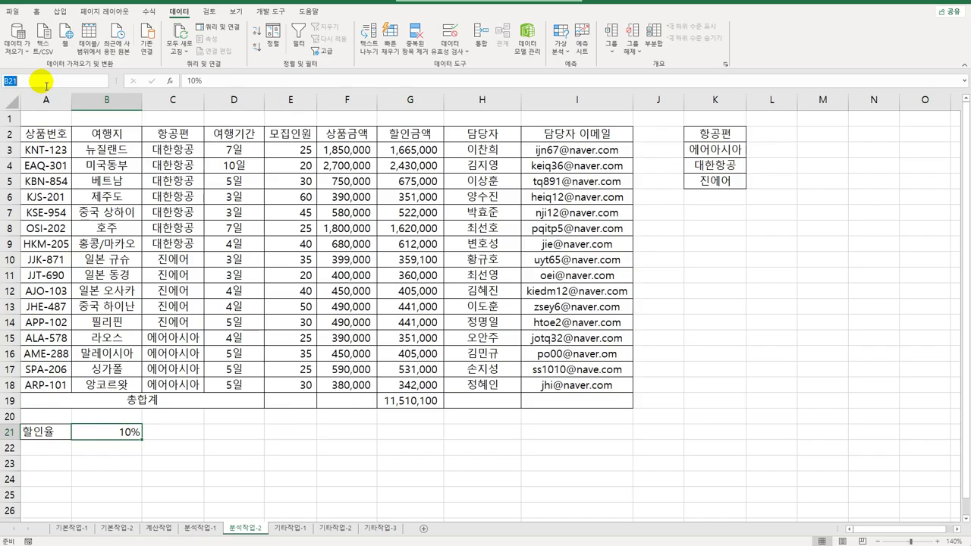
{"action": "type", "text": "할인율"}
{"action": "key", "text": "Return"}
- Define the name 할인금액합계 for the total cell G19
{"action": "left_click", "coordinate": [408, 402]}
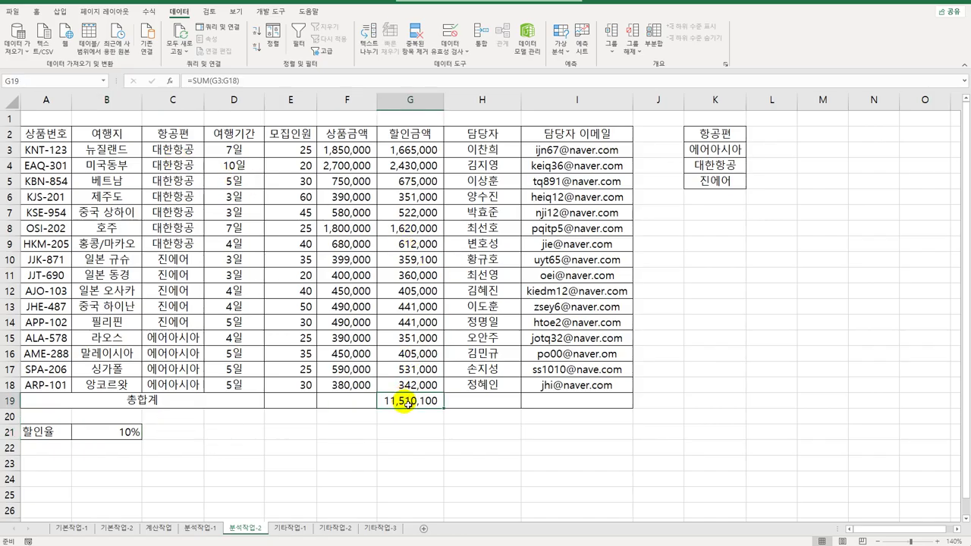
{"action": "left_click", "coordinate": [58, 85]}
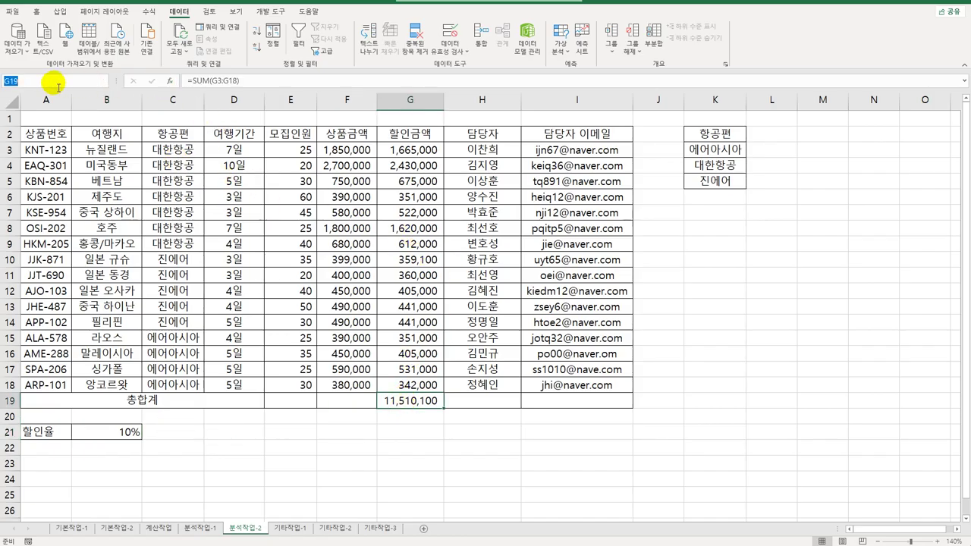
{"action": "type", "text": "ㅎ"}
{"action": "type", "text": "인금액"}
{"action": "type", "text": "합계"}
- Add a scenario named 할인율 인하 with B21 as the changing cell and an empty description
{"action": "left_click", "coordinate": [129, 433]}
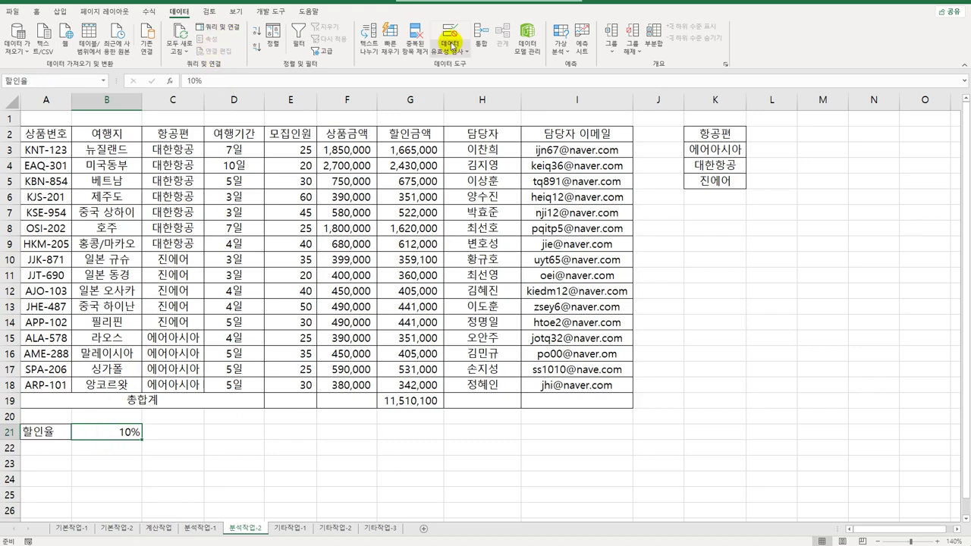
{"action": "left_click", "coordinate": [558, 50]}
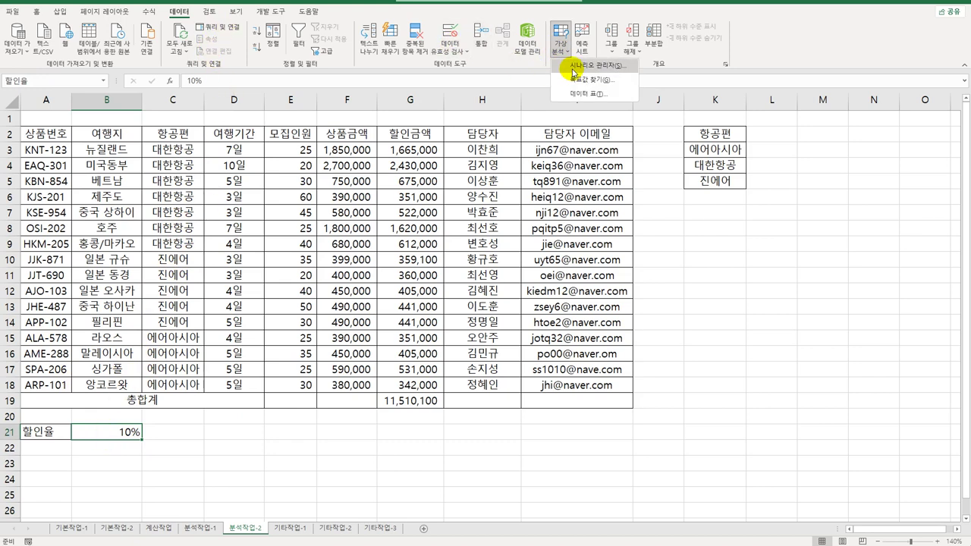
{"action": "left_click", "coordinate": [574, 68]}
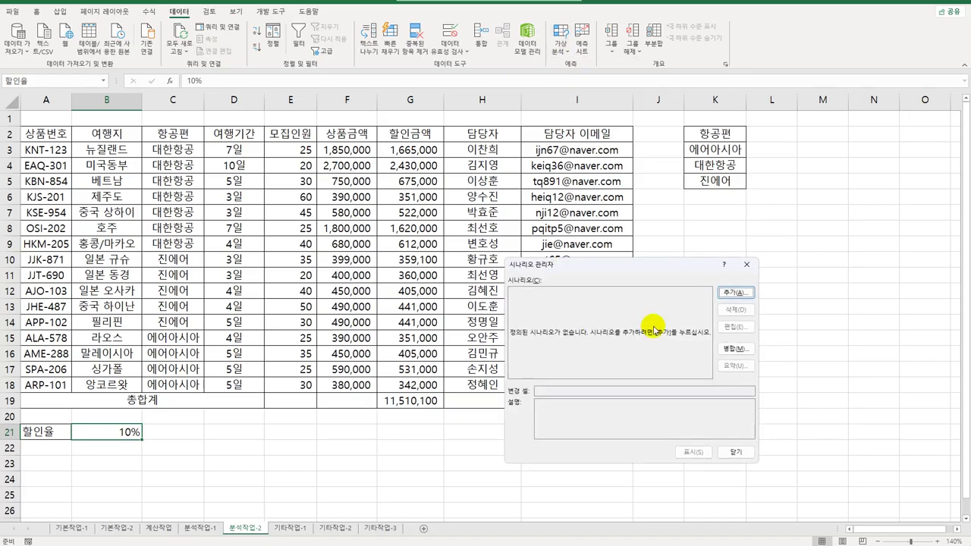
{"action": "left_click", "coordinate": [736, 290]}
{"action": "left_click_drag", "start_coordinate": [642, 362], "coordinate": [464, 356]}
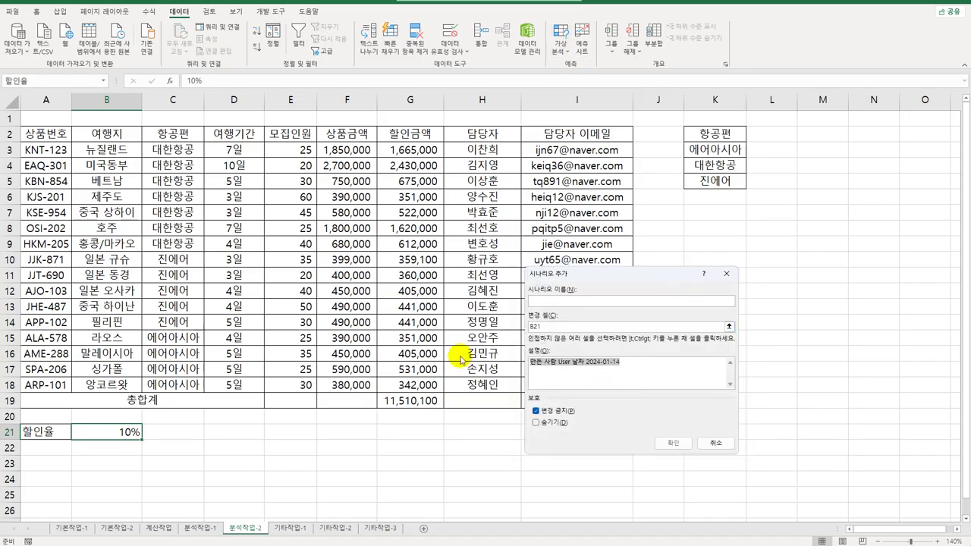
{"action": "key", "text": "Delete"}
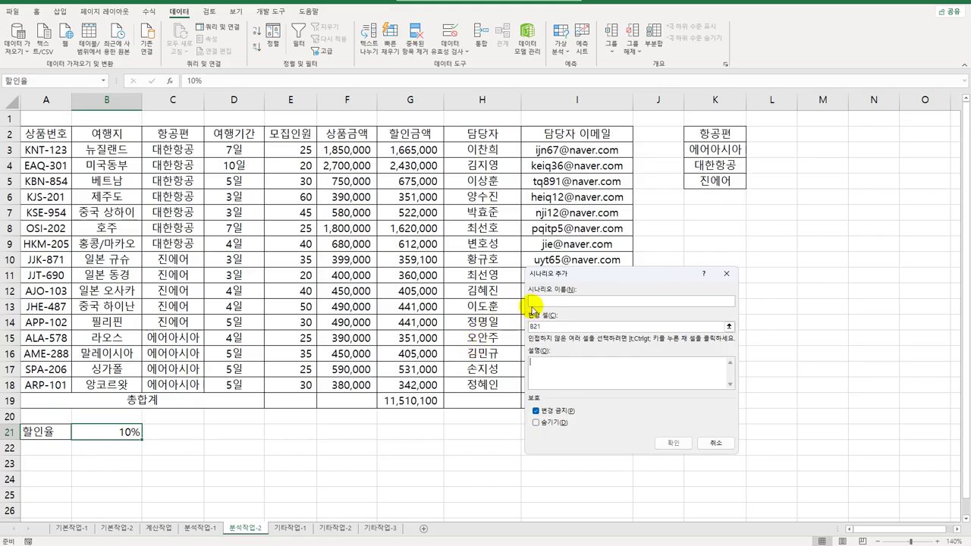
{"action": "left_click", "coordinate": [542, 302]}
{"action": "type", "text": "할인율"}
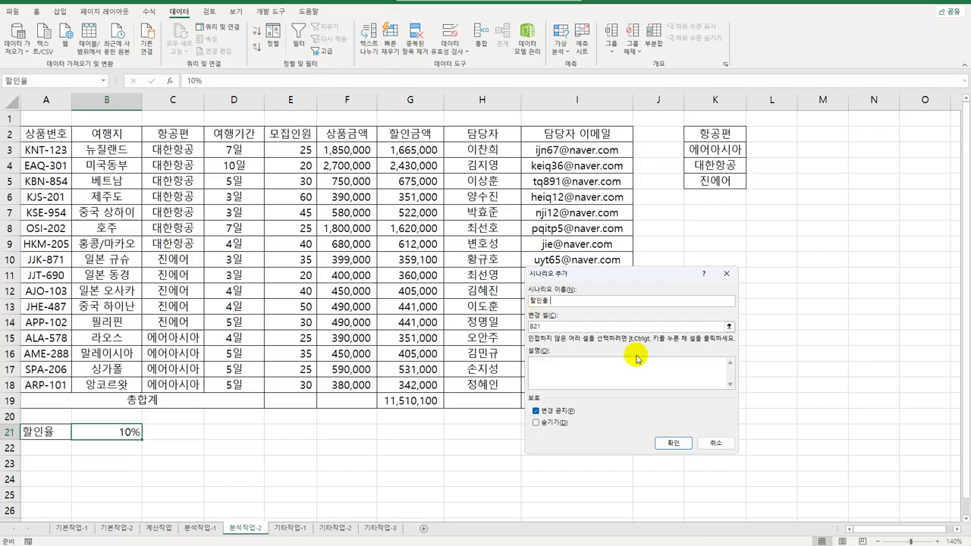
{"action": "type", "text": " 인하"}
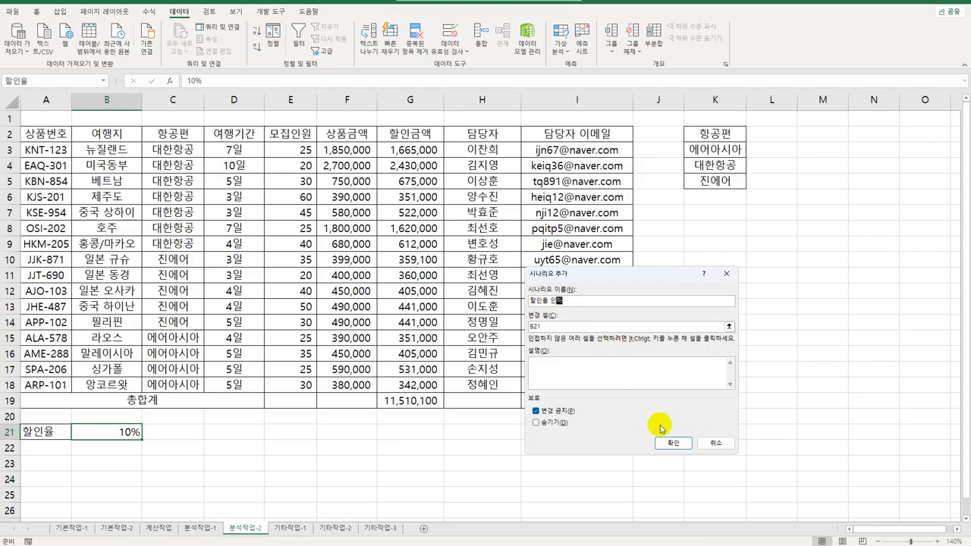
{"action": "left_click", "coordinate": [673, 443]}
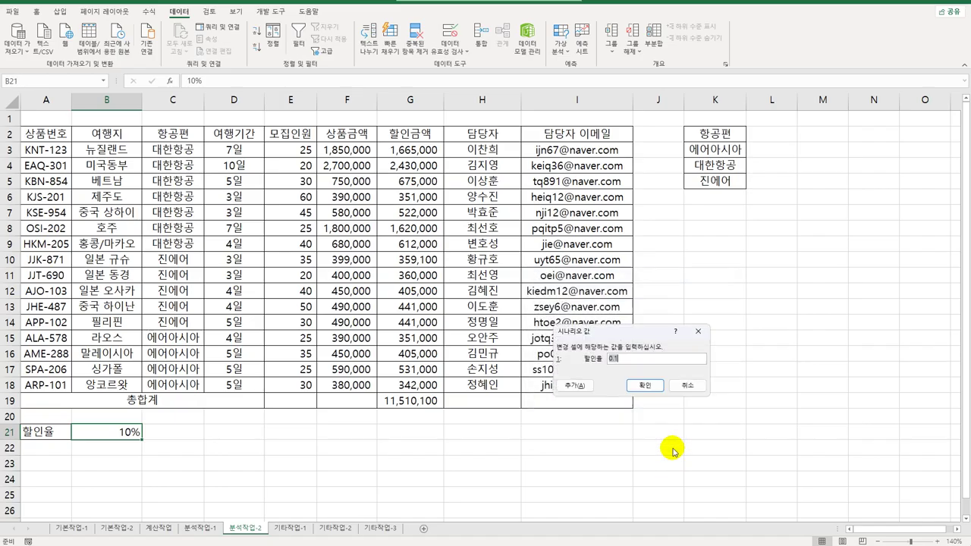
- Set the 할인율 value of this scenario to 5% and proceed to adding another scenario
{"action": "type", "text": "6"}
{"action": "key", "text": "BackSpace"}
{"action": "key", "text": "BackSpace"}
{"action": "type", "text": "5%"}
{"action": "left_click", "coordinate": [574, 385]}
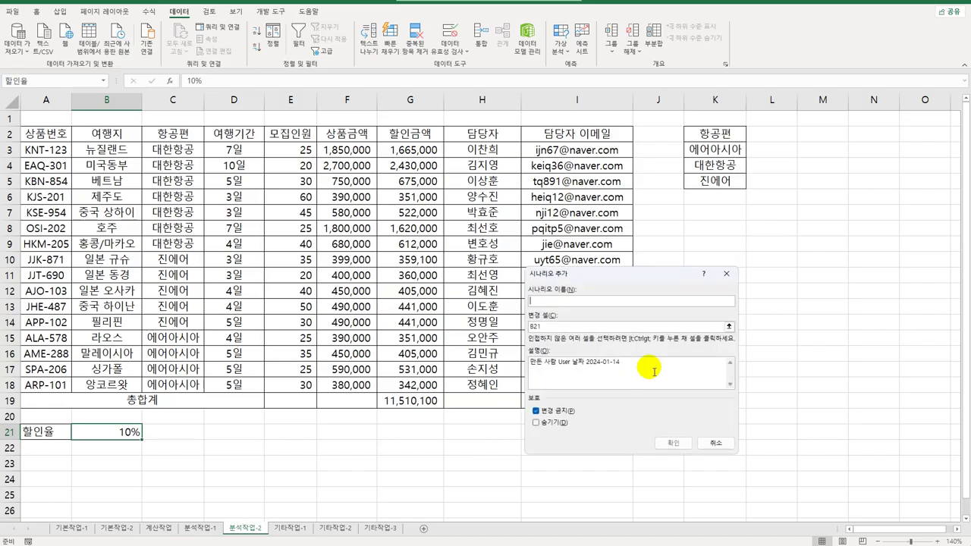
- Add a second scenario named 할인율 인상 for B21 with an empty description and a 할인율 value of 15%
{"action": "left_click_drag", "start_coordinate": [638, 363], "coordinate": [510, 362]}
{"action": "key", "text": "Delete"}
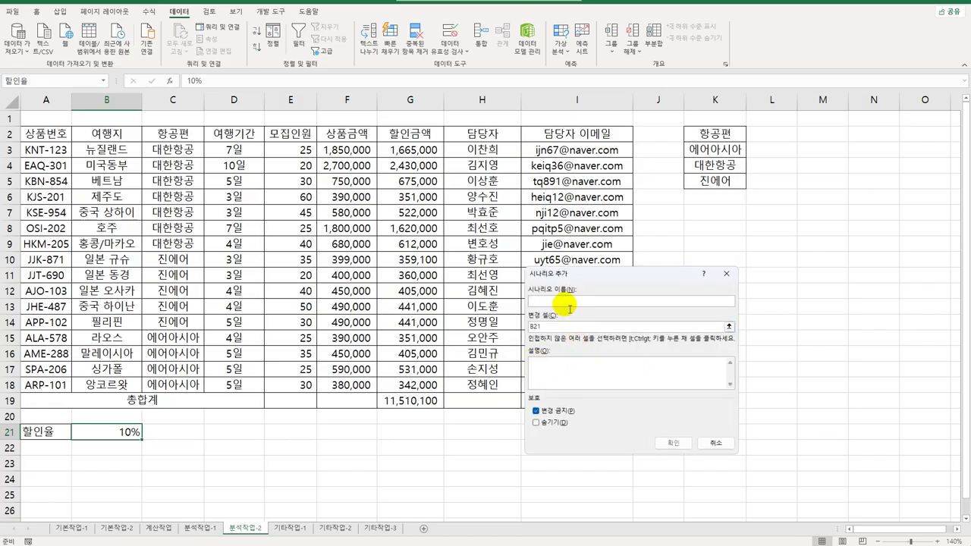
{"action": "type", "text": "할인율 인상"}
{"action": "key", "text": "Tab"}
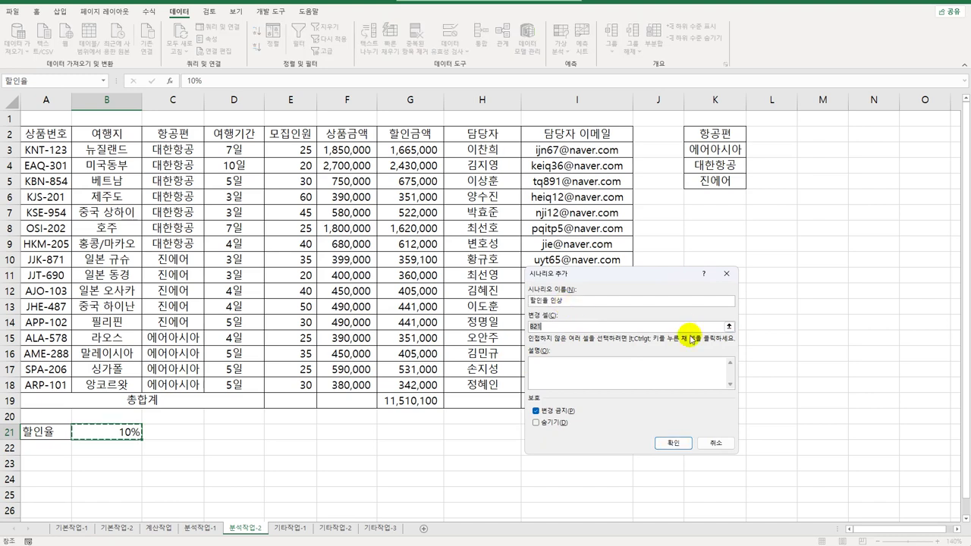
{"action": "left_click", "coordinate": [673, 442]}
{"action": "type", "text": "15"}
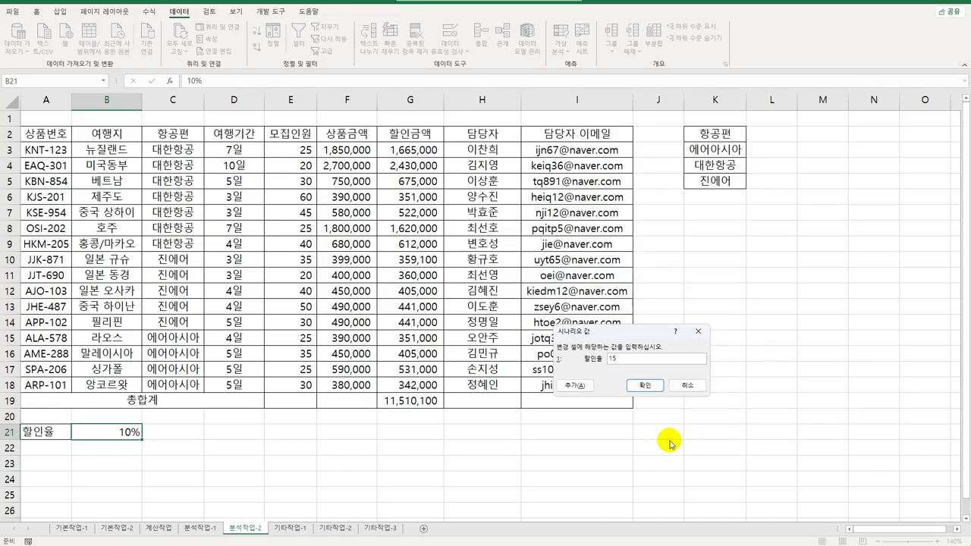
{"action": "left_click", "coordinate": [645, 385]}
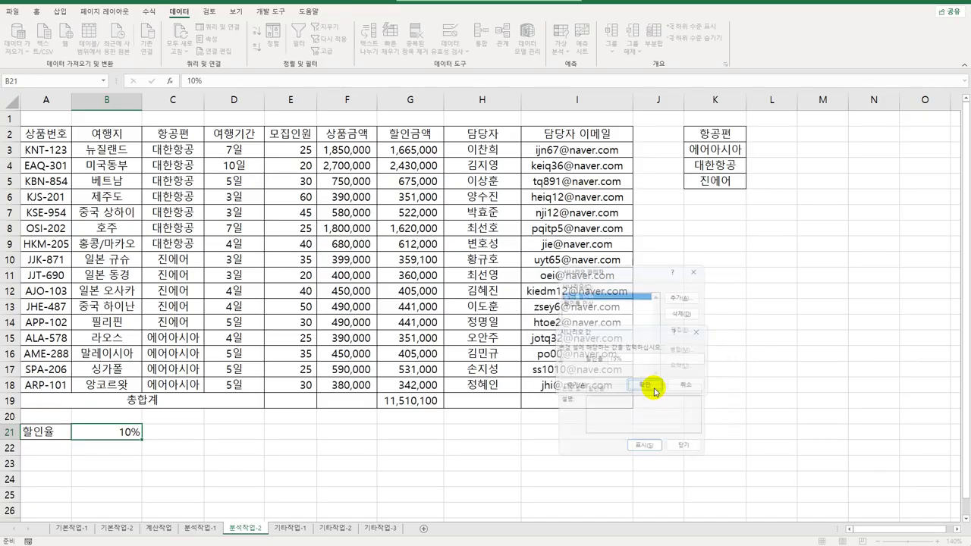
- Create a scenario summary report (시나리오 요약) with G19 as the result cell
{"action": "left_click", "coordinate": [685, 366]}
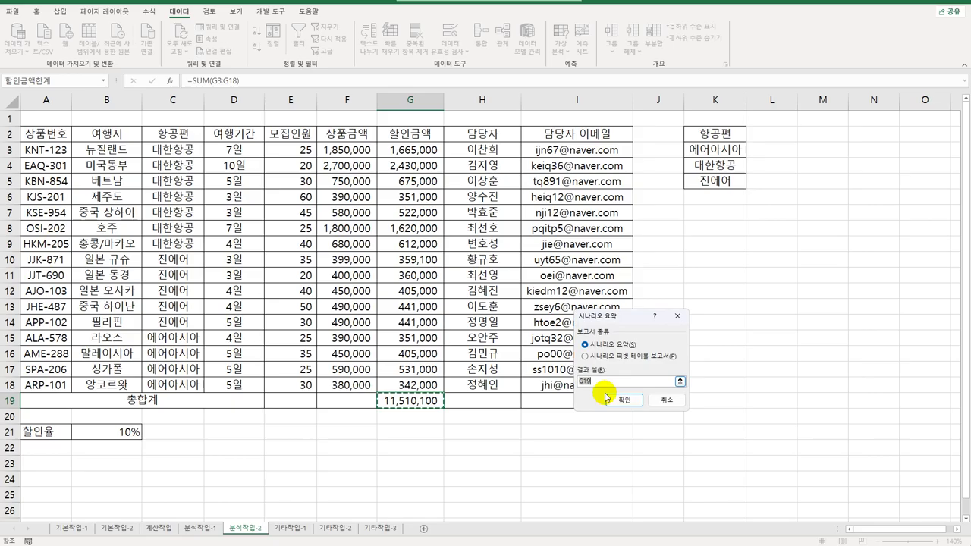
{"action": "left_click", "coordinate": [416, 410]}
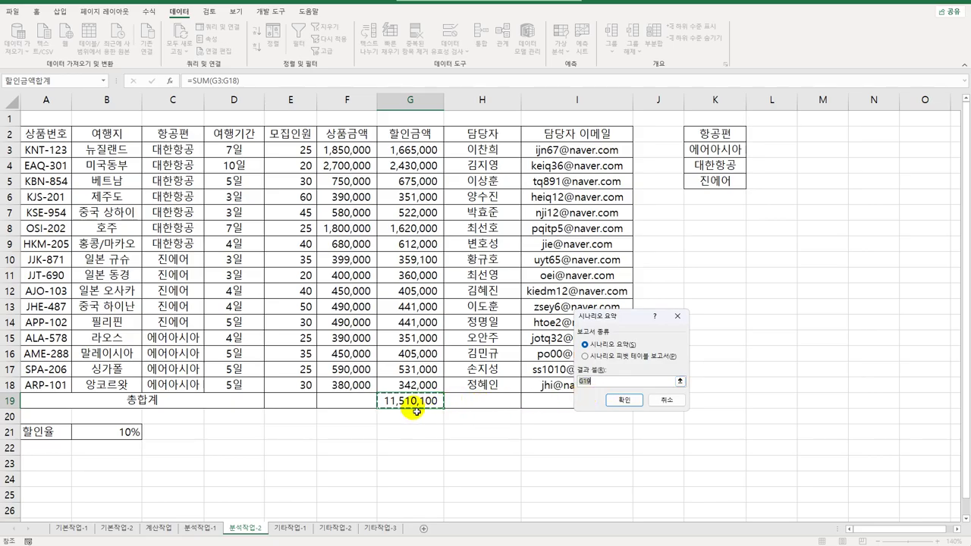
{"action": "left_click", "coordinate": [624, 399]}
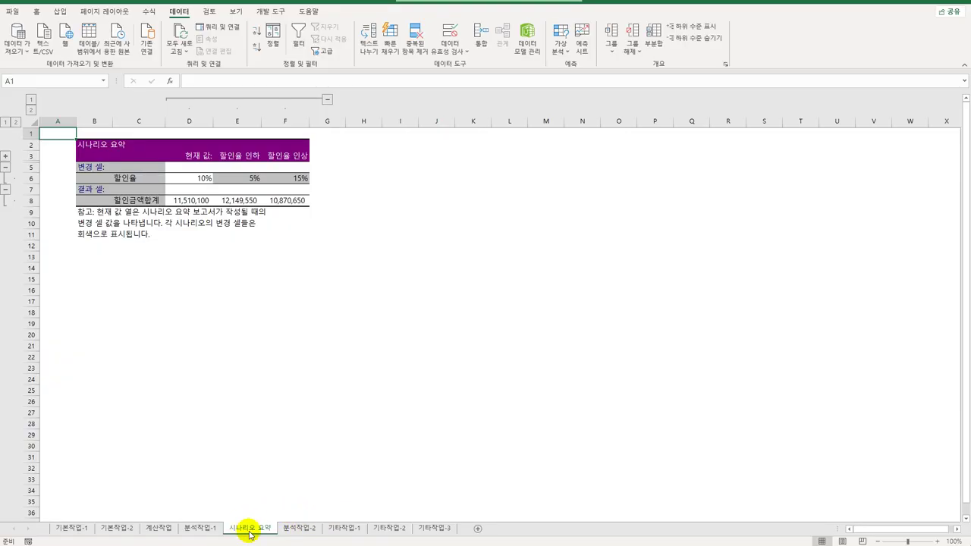
- Examine the 할인율 values and 할인금액합계 results of each scenario in the 시나리오 요약 report
{"action": "left_click", "coordinate": [938, 541]}
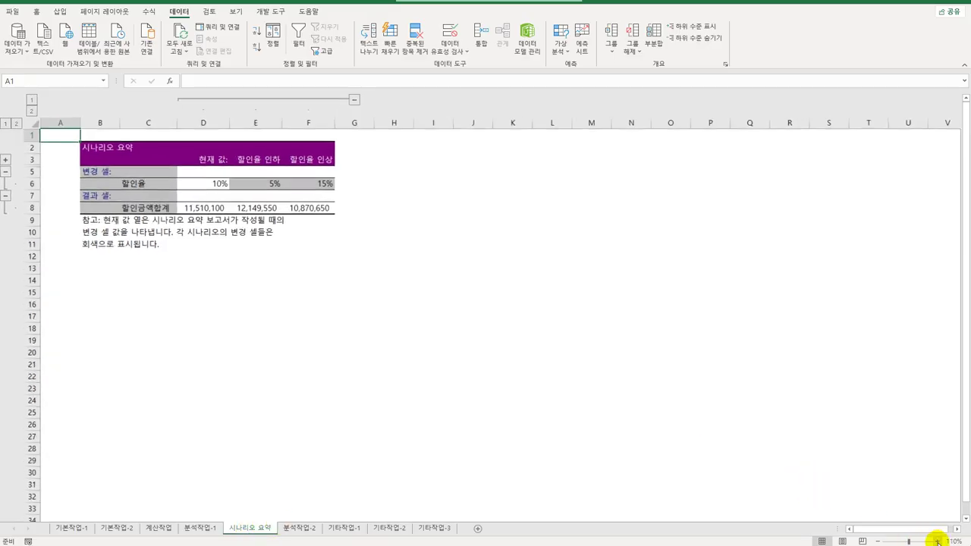
{"action": "left_click", "coordinate": [938, 541]}
{"action": "left_click", "coordinate": [938, 541]}
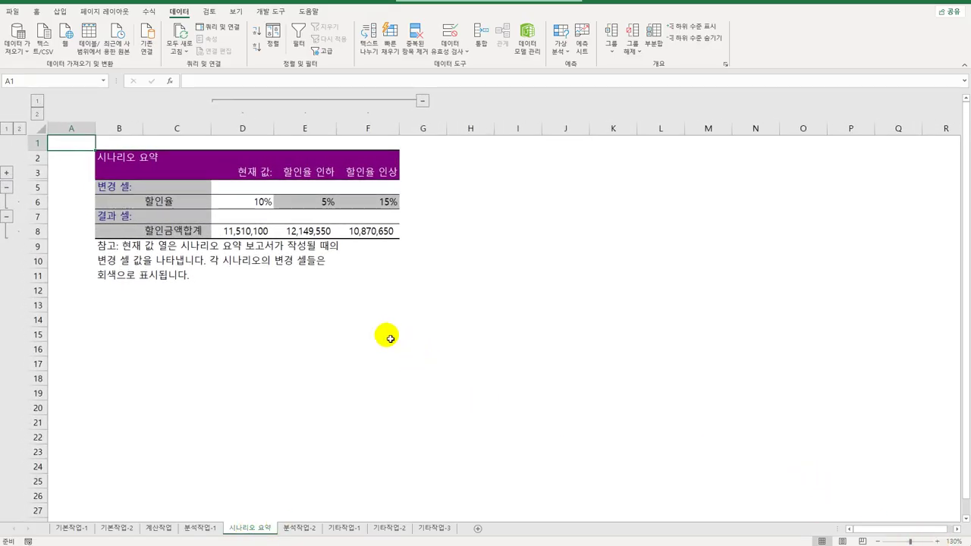
{"action": "left_click", "coordinate": [256, 205]}
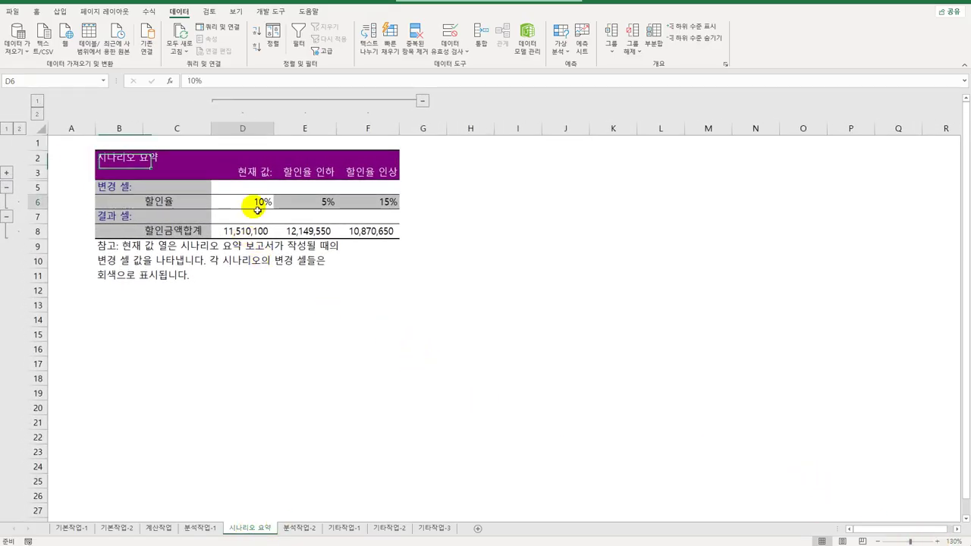
{"action": "left_click", "coordinate": [369, 204]}
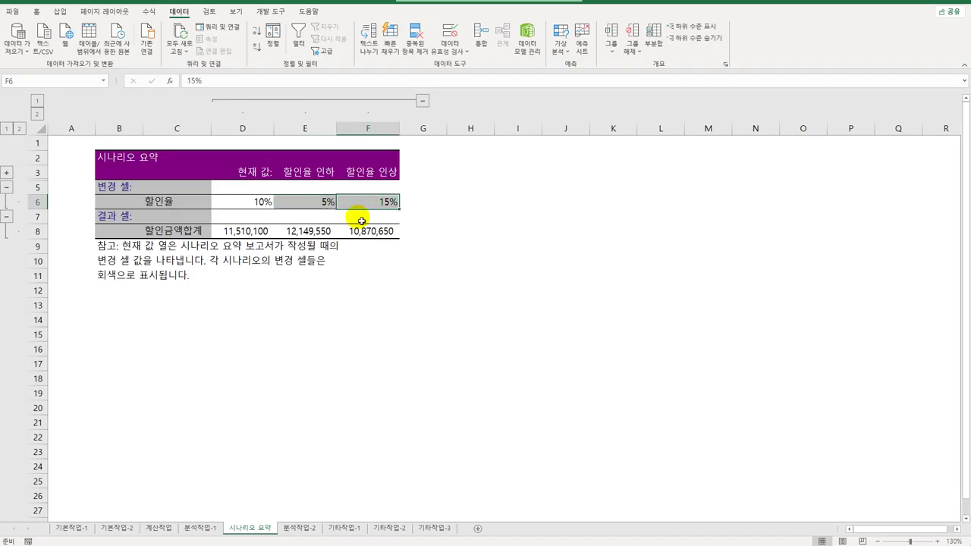
{"action": "left_click", "coordinate": [313, 231]}
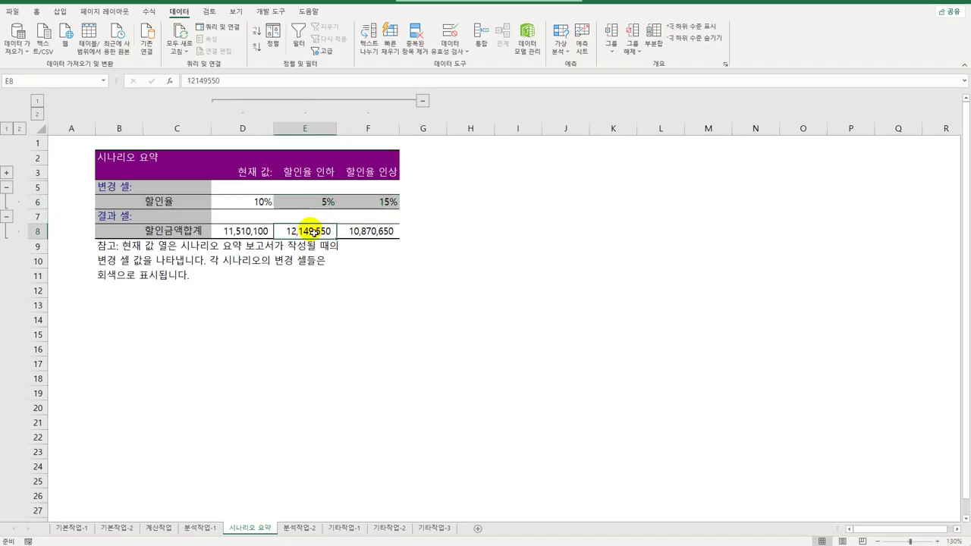
{"action": "left_click", "coordinate": [360, 235]}
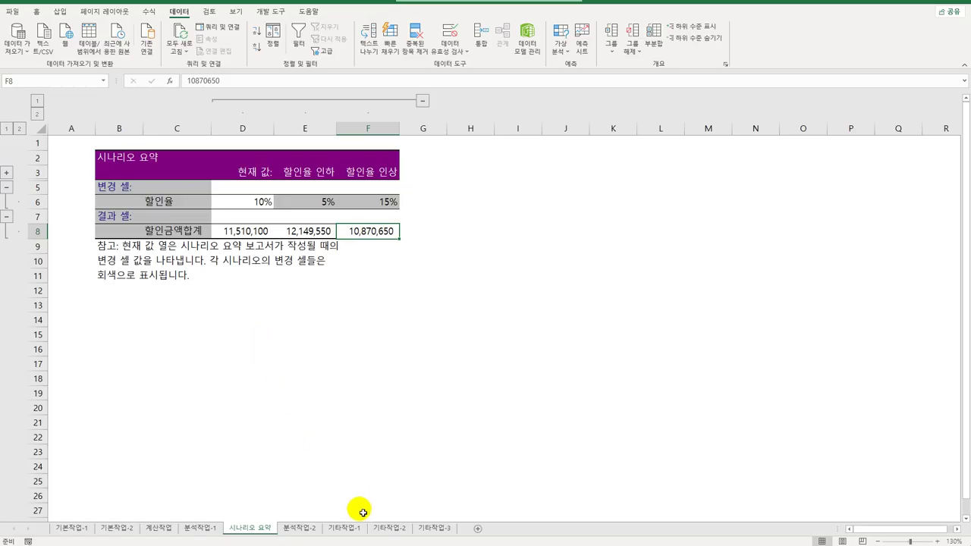
- On the 기타작업-1 sheet, delete the 상품금액 series from the column chart
{"action": "left_click", "coordinate": [343, 528]}
{"action": "scroll", "coordinate": [327, 395], "scroll_direction": "down", "scroll_amount": 6}
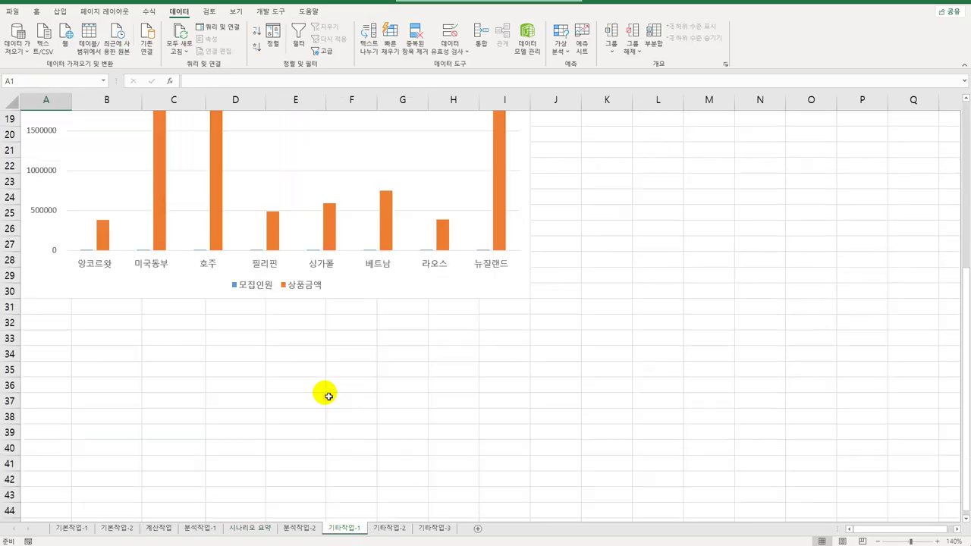
{"action": "scroll", "coordinate": [328, 395], "scroll_direction": "up", "scroll_amount": 3}
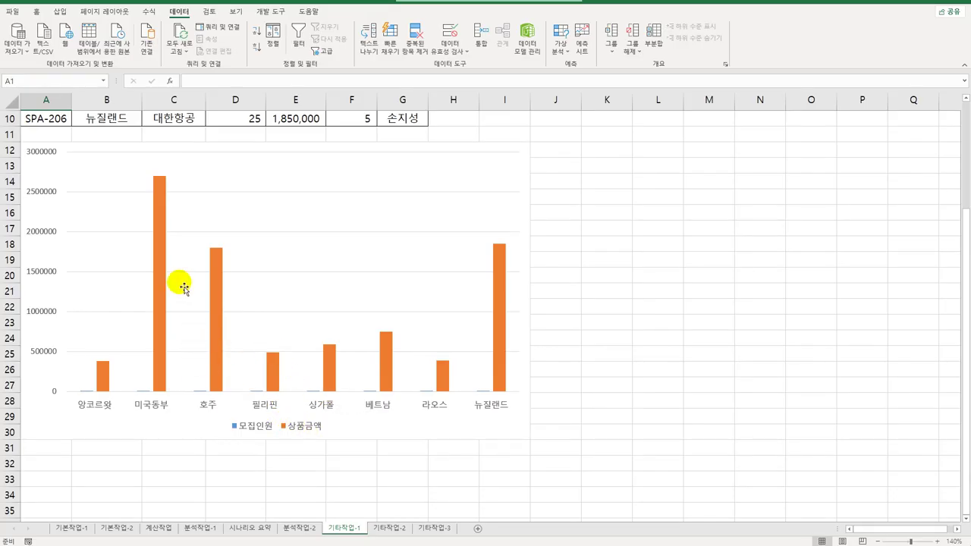
{"action": "left_click", "coordinate": [163, 252]}
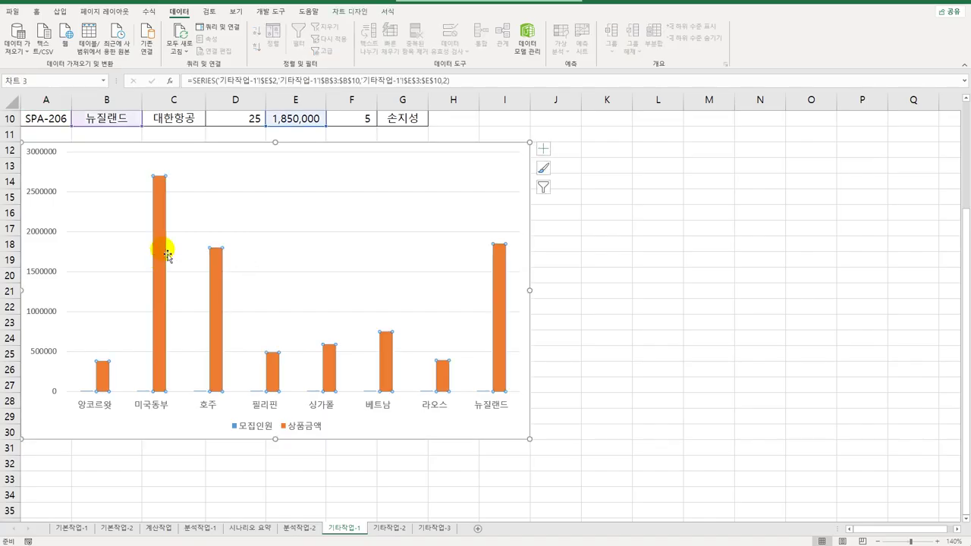
{"action": "key", "text": "Delete"}
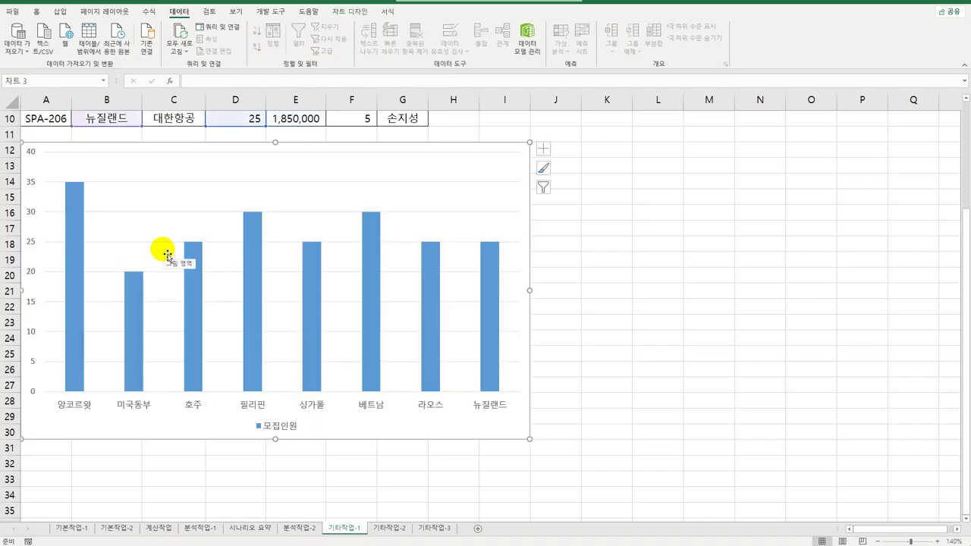
- Change the chart type of the 모집인원 column series to pie-of-pie (원형 대 원형)
{"action": "left_click", "coordinate": [72, 221]}
{"action": "right_click", "coordinate": [76, 212]}
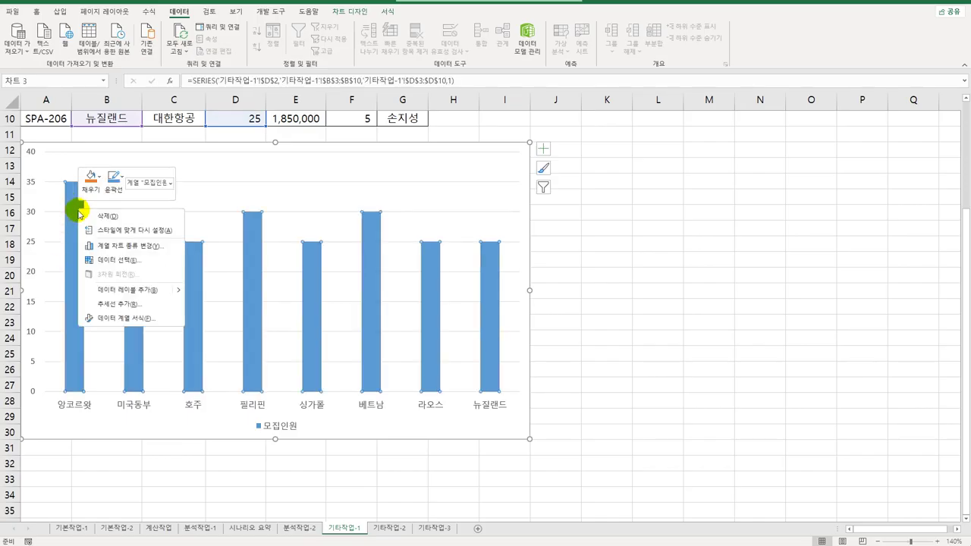
{"action": "left_click", "coordinate": [136, 252]}
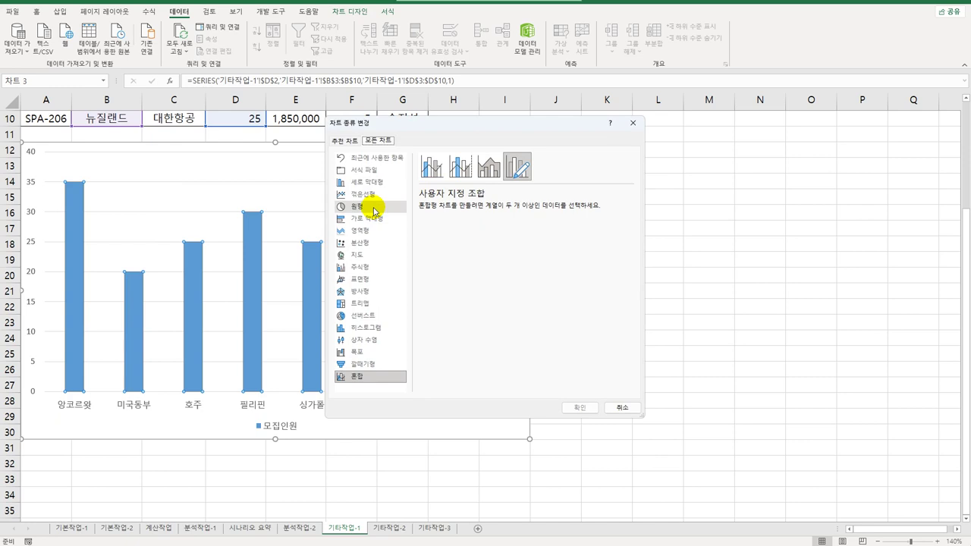
{"action": "left_click", "coordinate": [373, 209]}
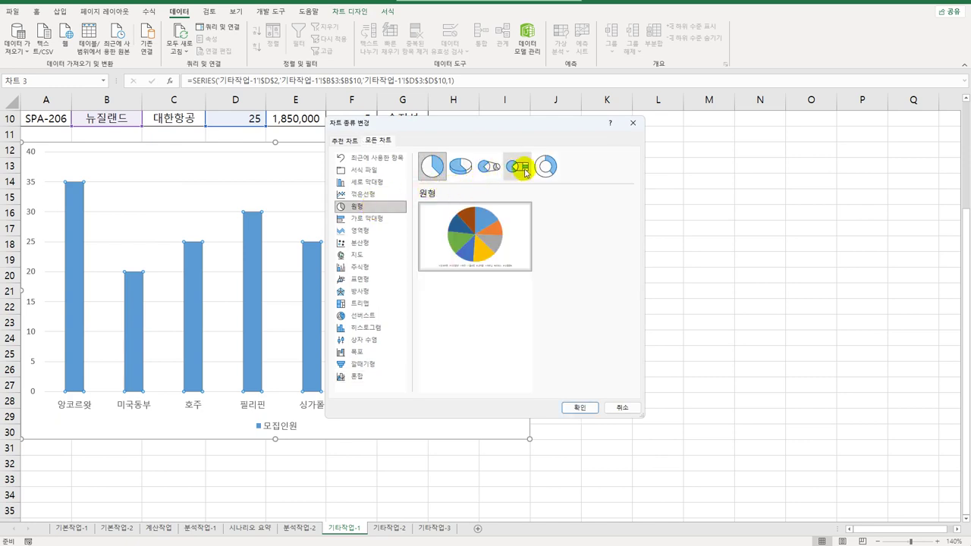
{"action": "left_click", "coordinate": [484, 167]}
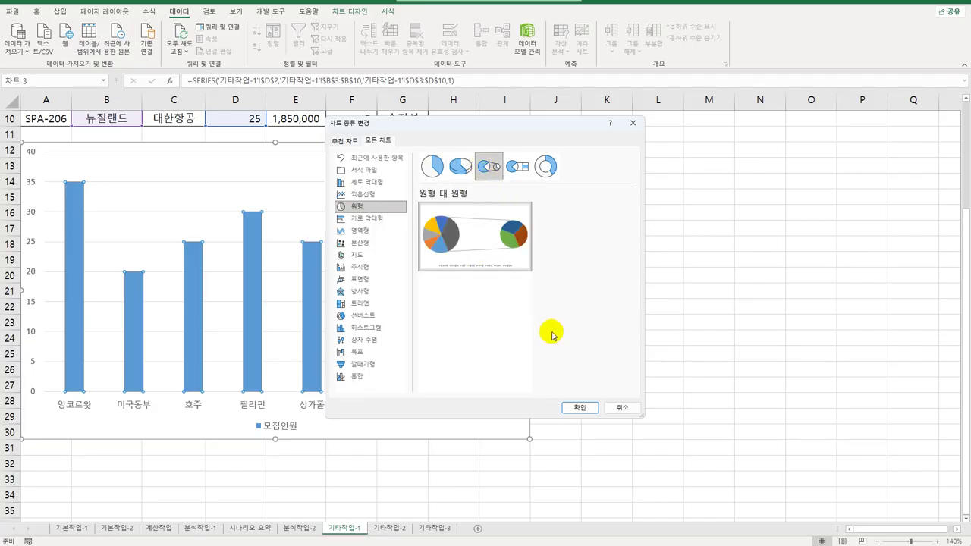
{"action": "left_click", "coordinate": [581, 409]}
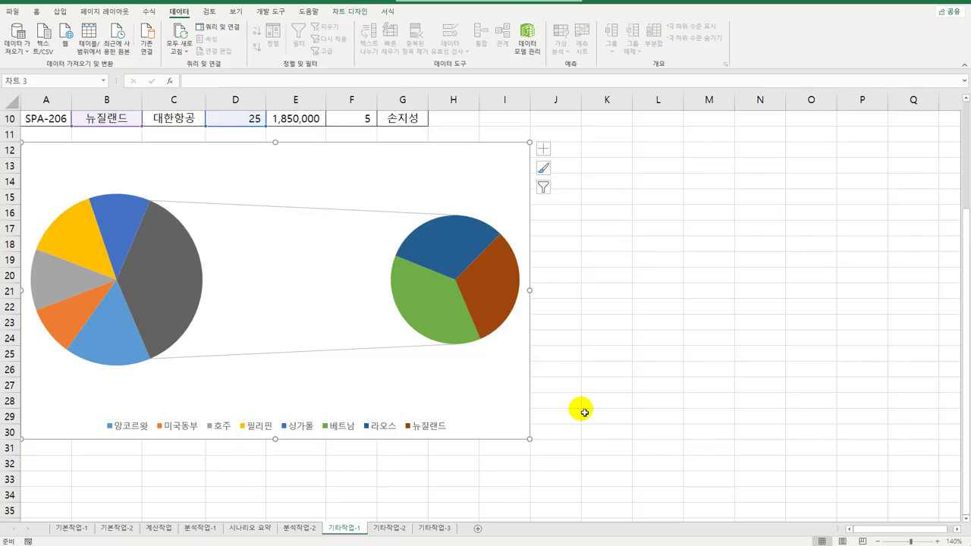
- Add a chart title and set its text to 여행지별 모집인원
{"action": "left_click", "coordinate": [545, 152]}
{"action": "left_click", "coordinate": [576, 162]}
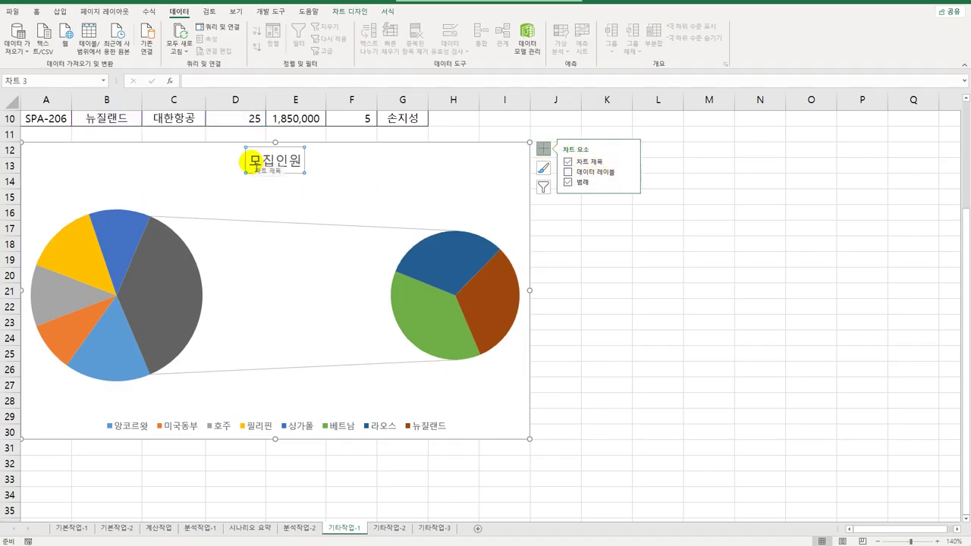
{"action": "left_click", "coordinate": [256, 166]}
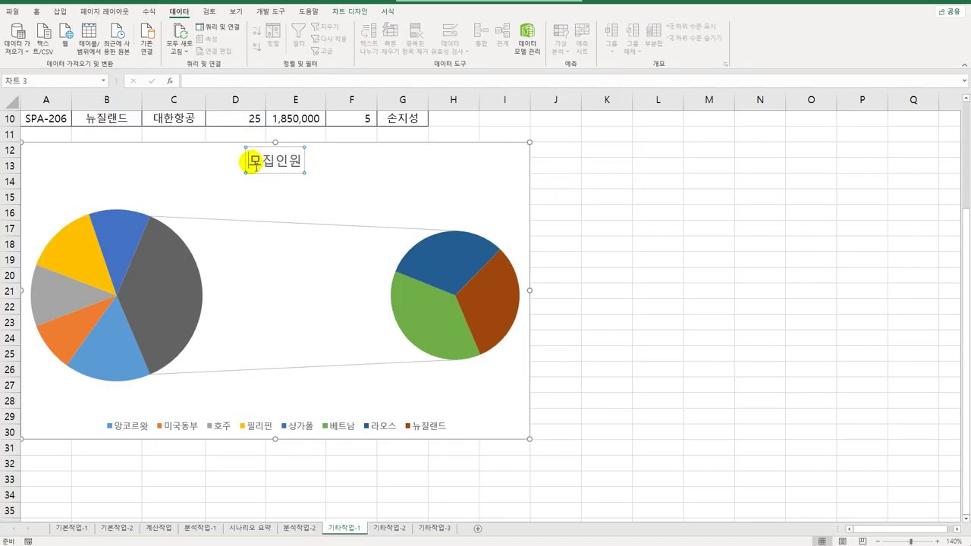
{"action": "type", "text": "여행지"}
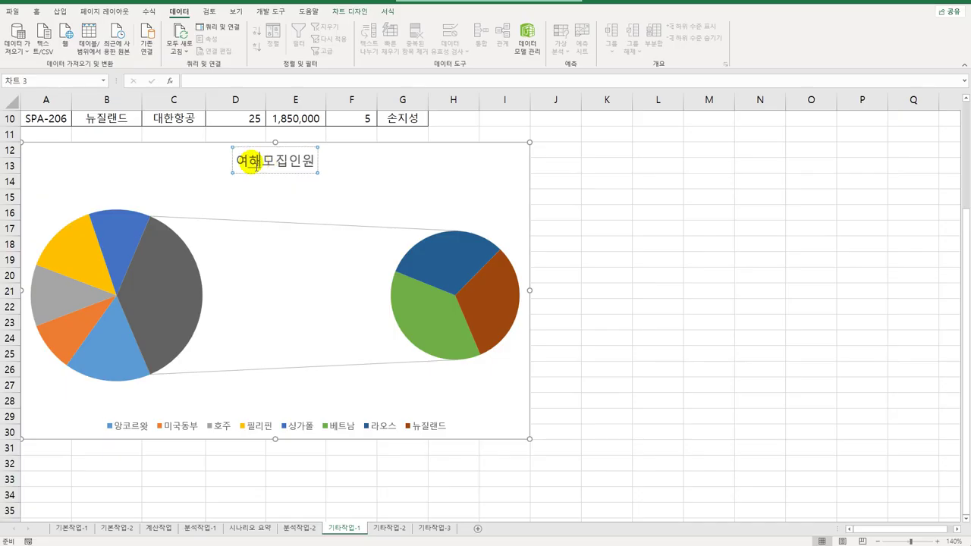
{"action": "type", "text": "별"}
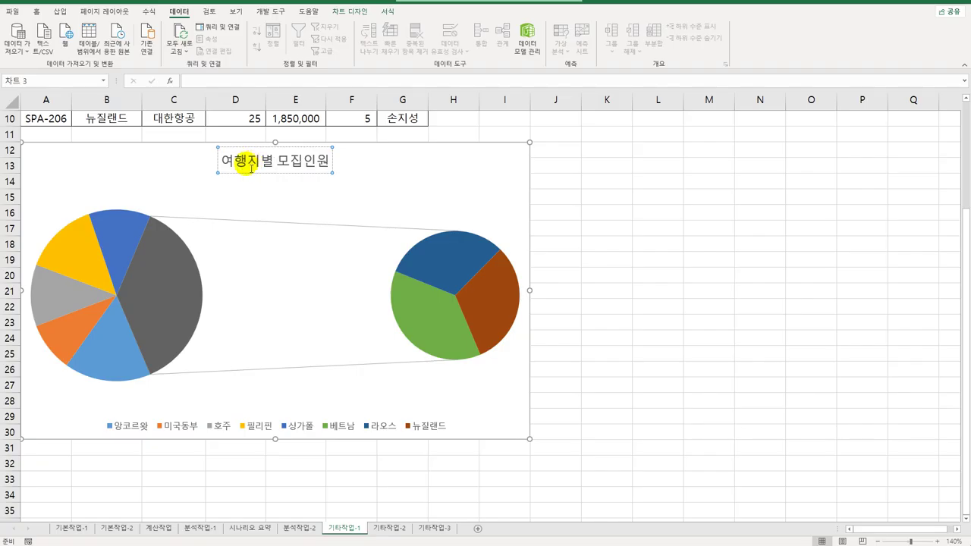
- Apply the theme shape style 미세 효과 - 파랑, 강조 1 to the chart title
{"action": "left_click", "coordinate": [266, 173]}
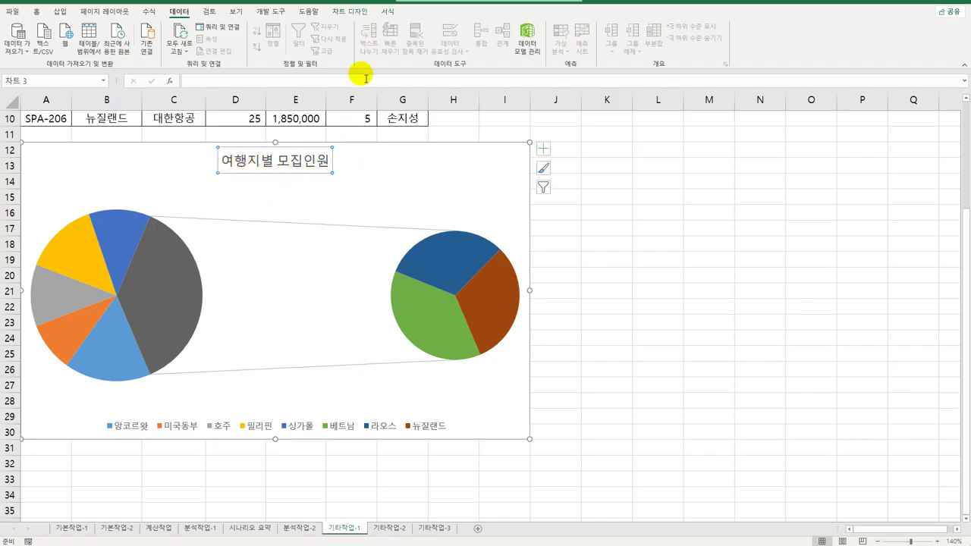
{"action": "left_click", "coordinate": [389, 12]}
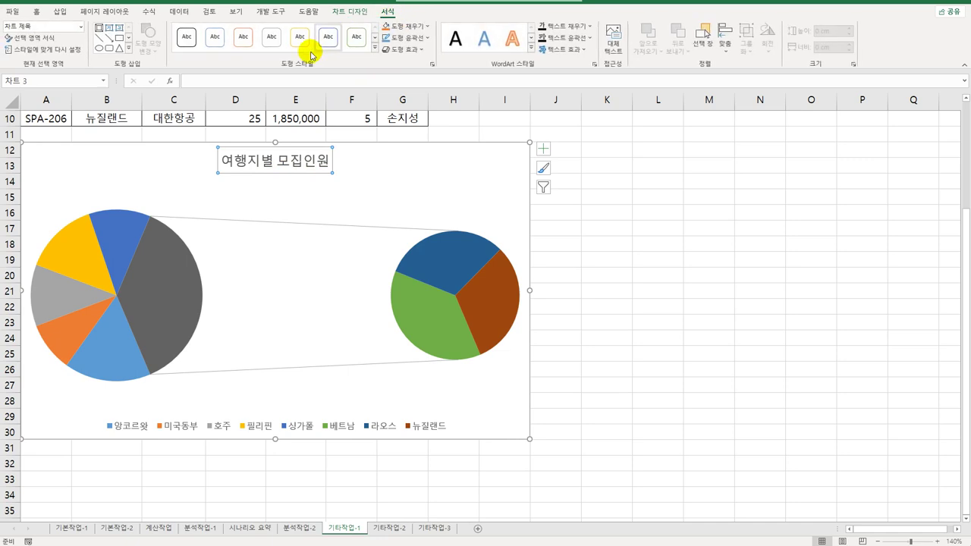
{"action": "left_click", "coordinate": [373, 48]}
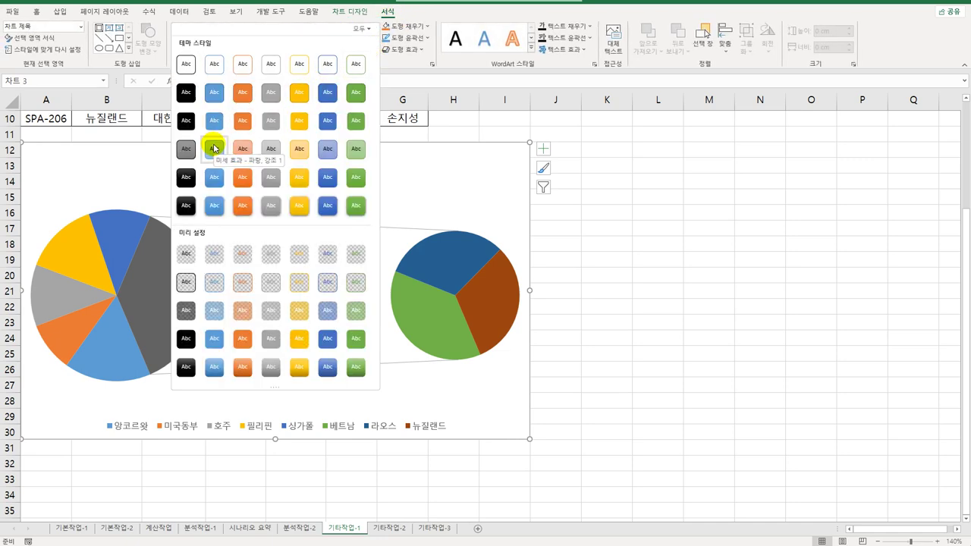
{"action": "left_click", "coordinate": [215, 148]}
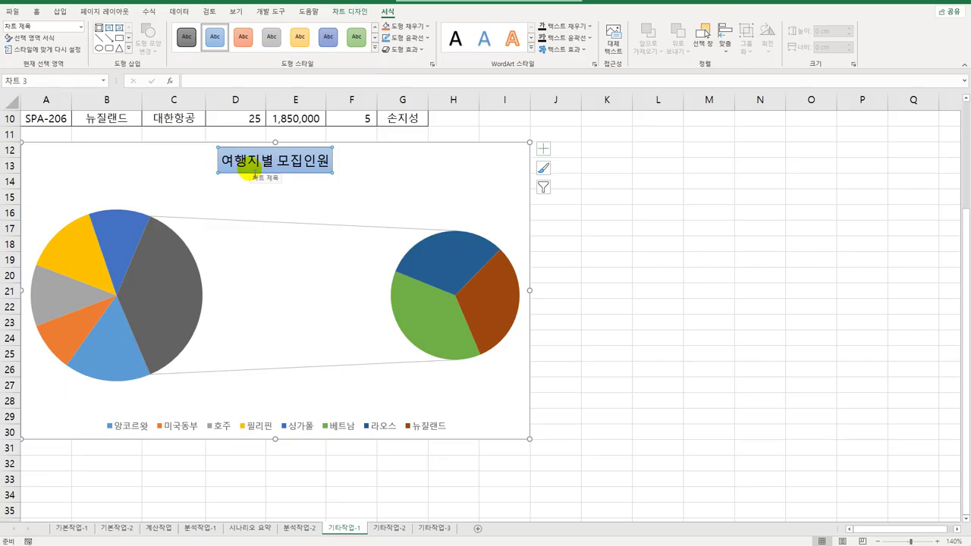
- Format the 모집인원 pie series with a gap width (간격 너비) of 90% and a second plot size (둘째 영역 크기) of 80%
{"action": "left_click", "coordinate": [190, 299]}
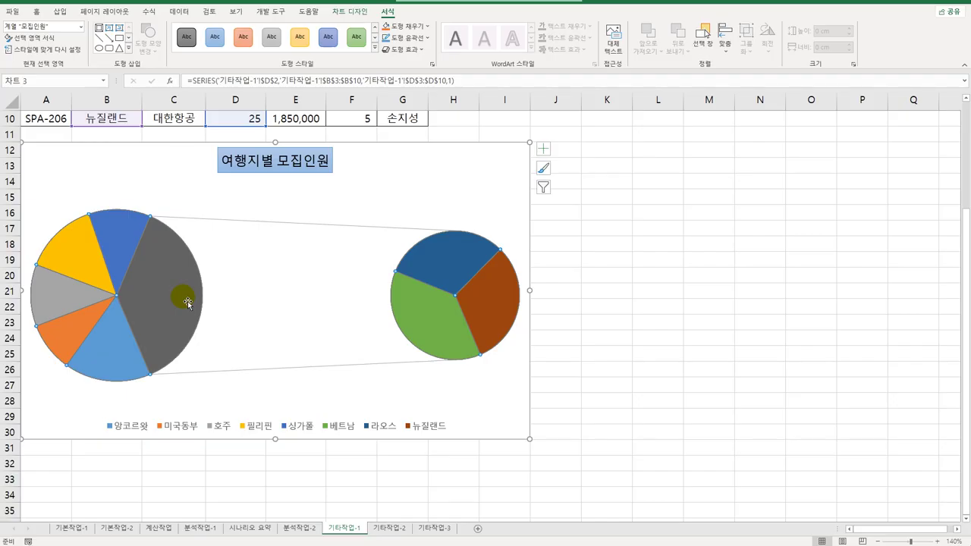
{"action": "right_click", "coordinate": [187, 302]}
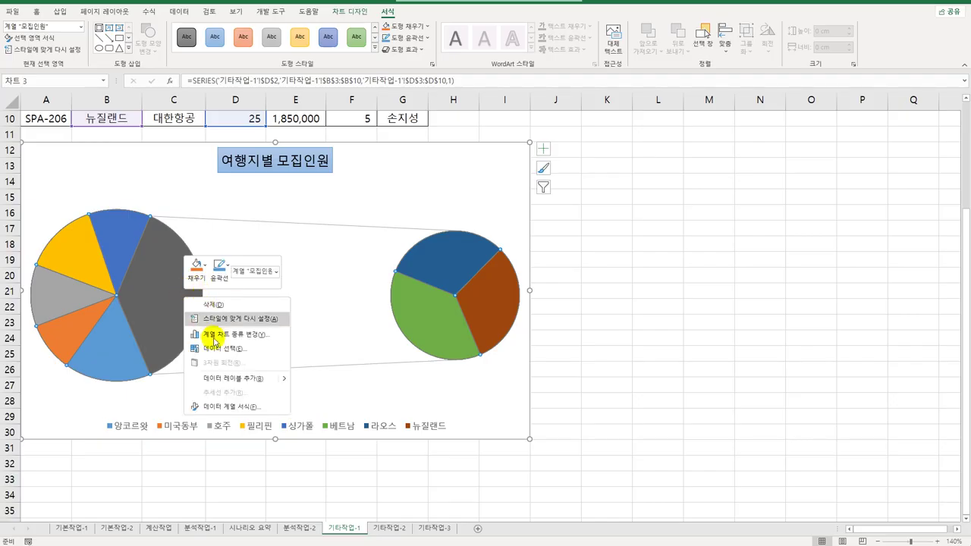
{"action": "left_click", "coordinate": [226, 407]}
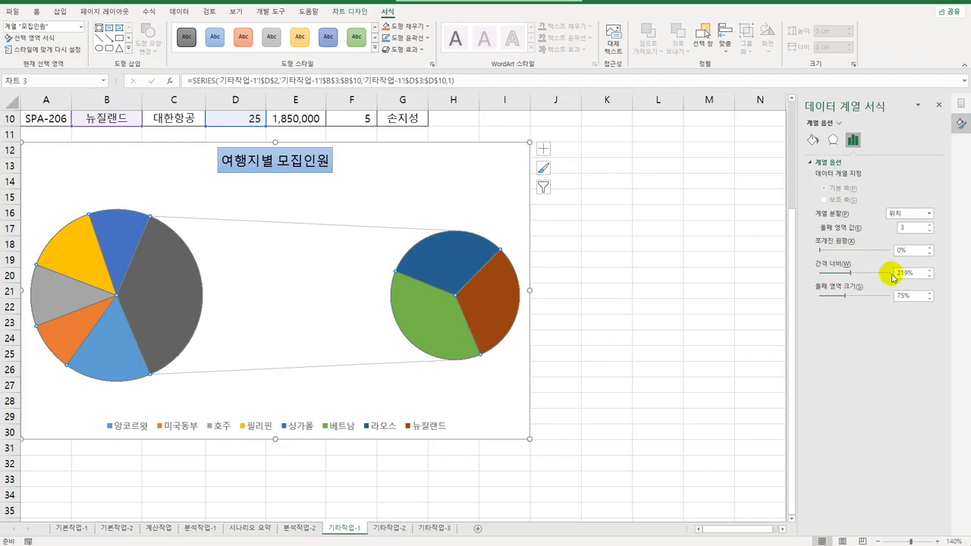
{"action": "left_click", "coordinate": [918, 273]}
{"action": "type", "text": "90"}
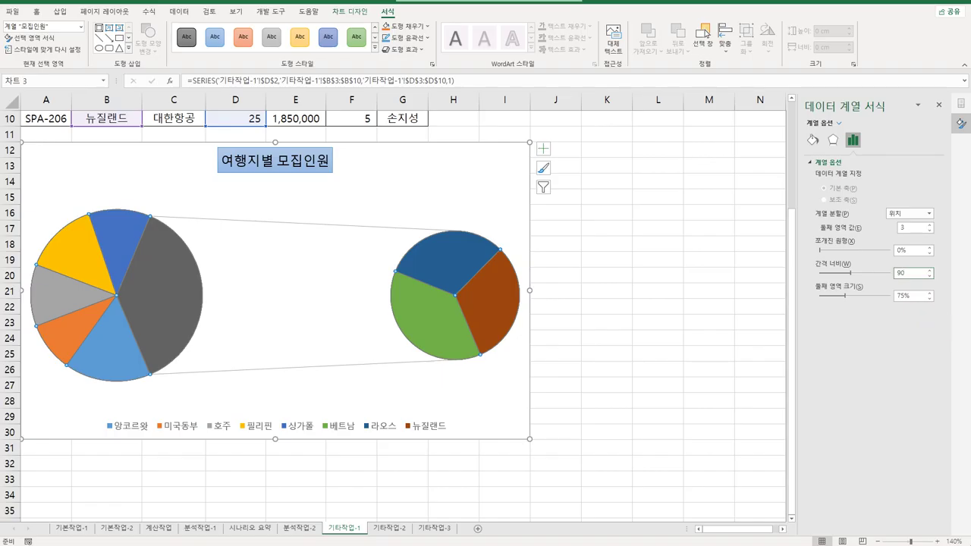
{"action": "left_click", "coordinate": [914, 296]}
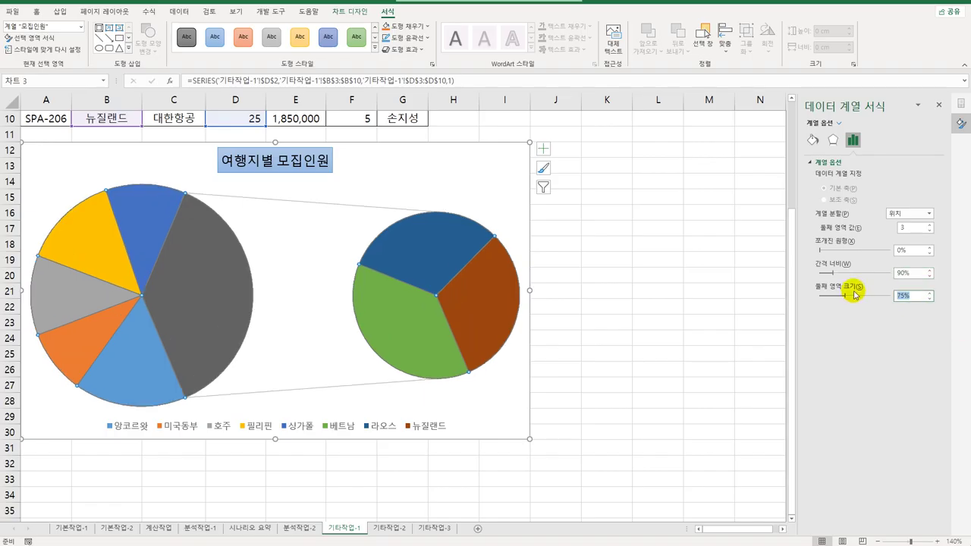
{"action": "type", "text": "80"}
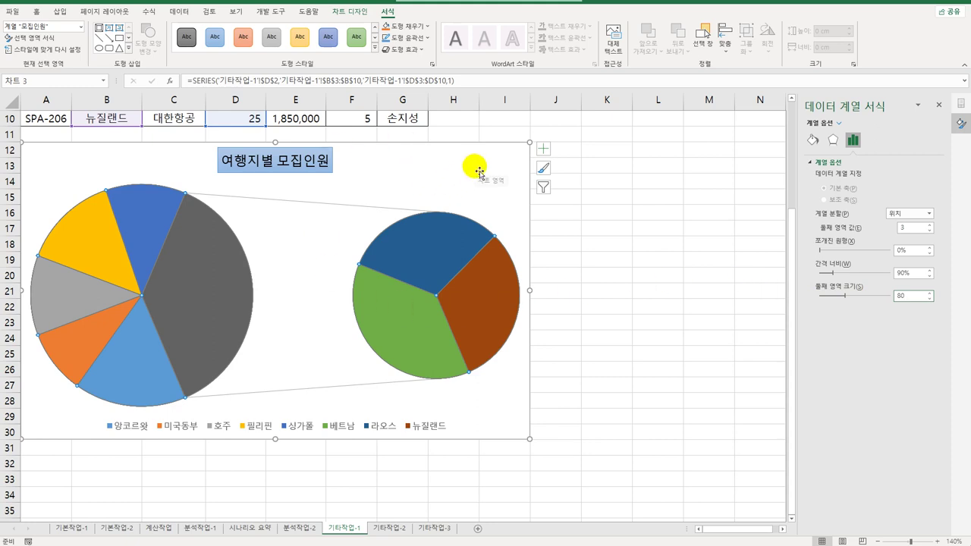
- Add data labels showing category name (항목 이름) and value (값), positioned at the inside end (안쪽 끝에)
{"action": "left_click", "coordinate": [543, 150]}
{"action": "left_click", "coordinate": [628, 173]}
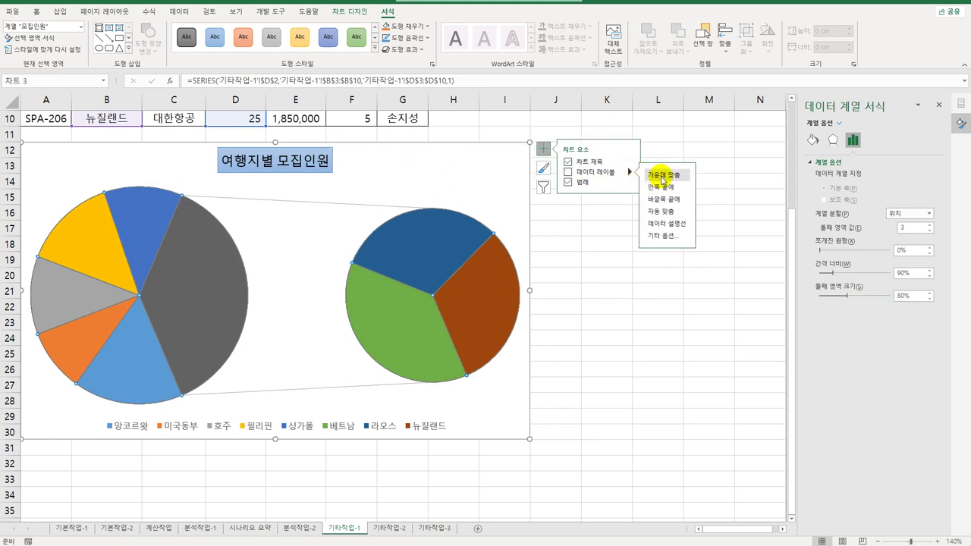
{"action": "left_click", "coordinate": [670, 240]}
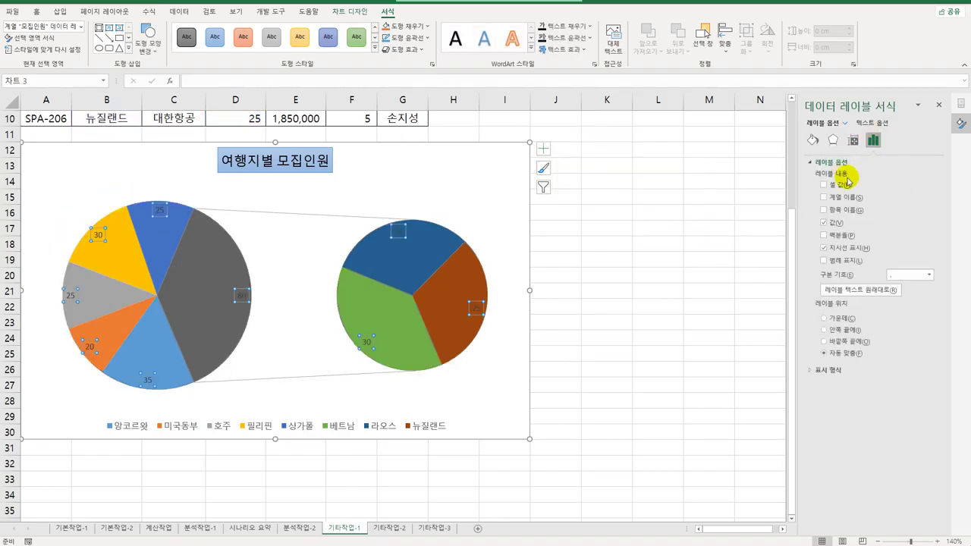
{"action": "left_click", "coordinate": [847, 210]}
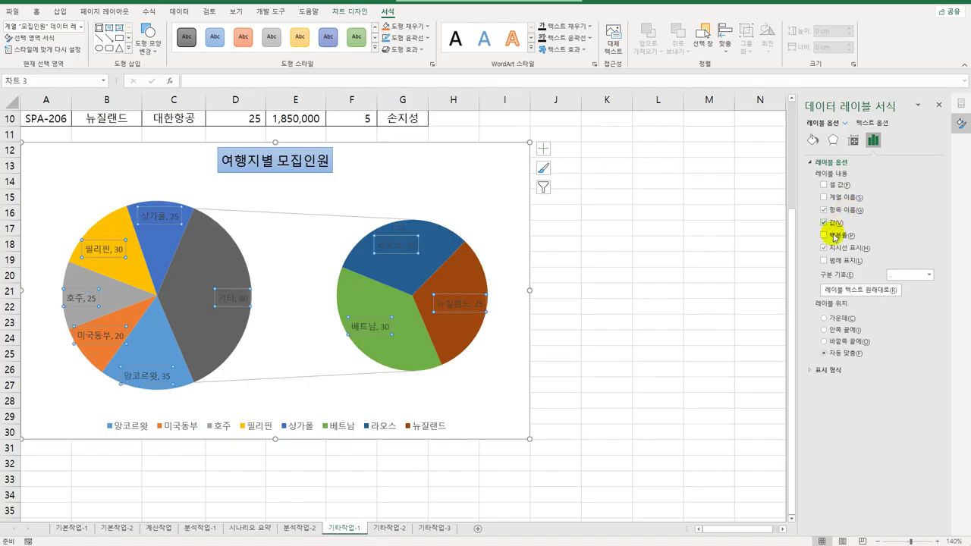
{"action": "left_click", "coordinate": [837, 331]}
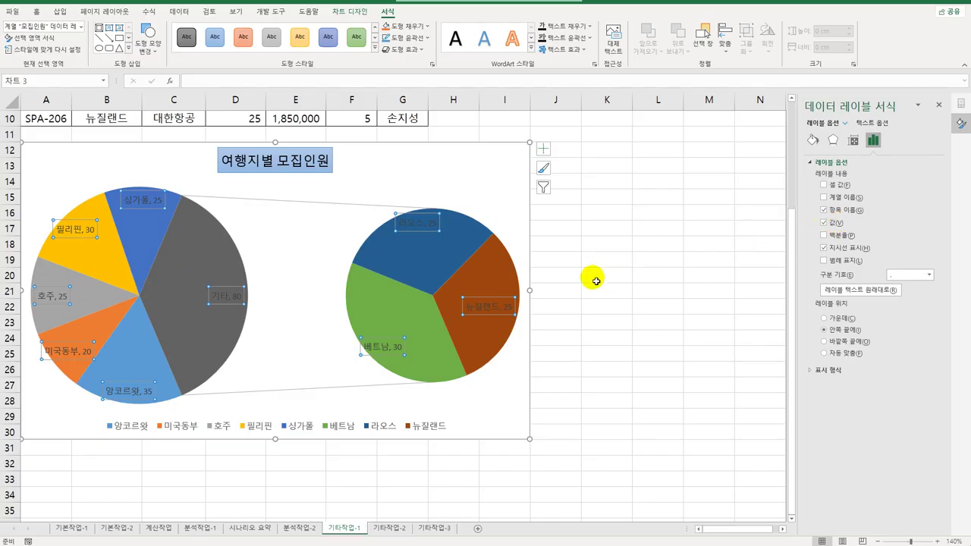
- Apply the second preset shape effect (미리 설정) to only the 앙코르왓 slice of the main pie
{"action": "left_click", "coordinate": [135, 347]}
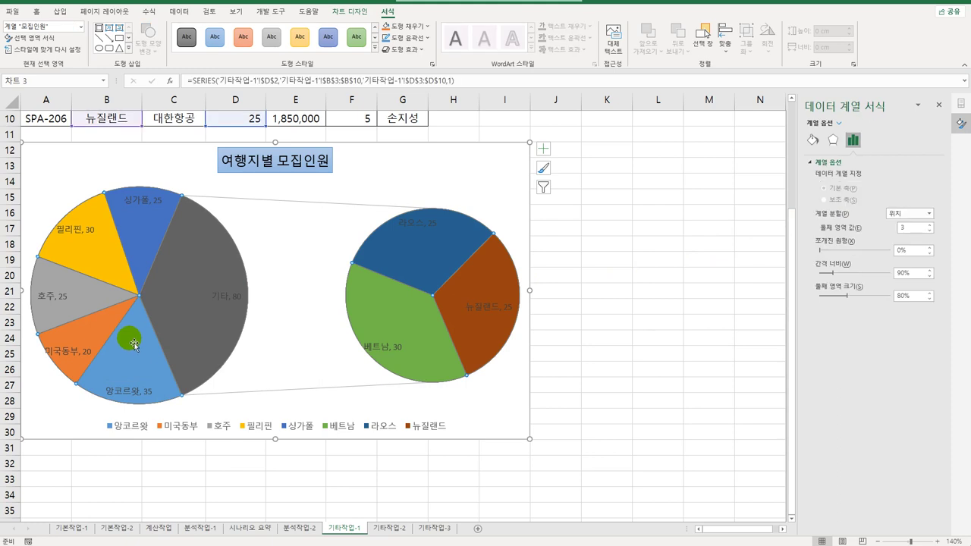
{"action": "left_click", "coordinate": [134, 345]}
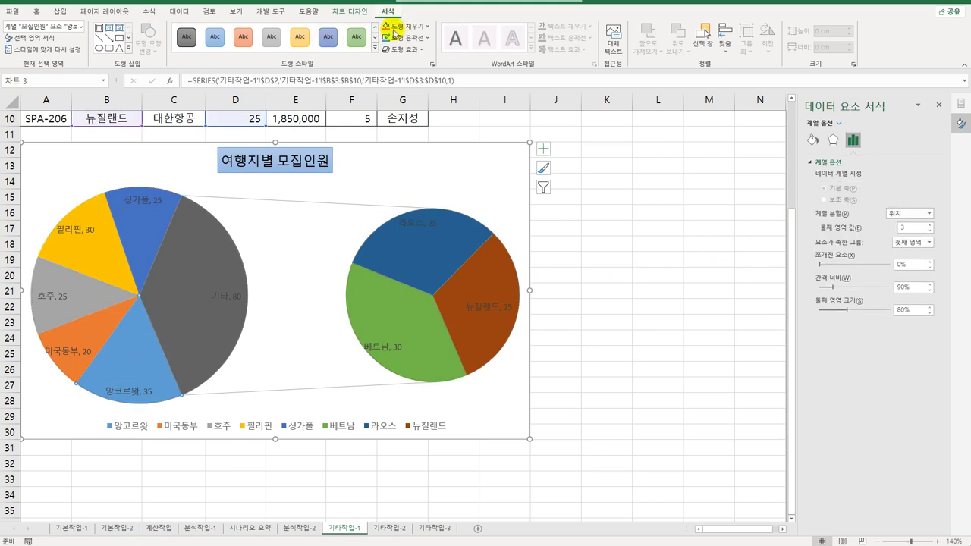
{"action": "left_click", "coordinate": [402, 49]}
{"action": "mouse_move", "coordinate": [431, 70]}
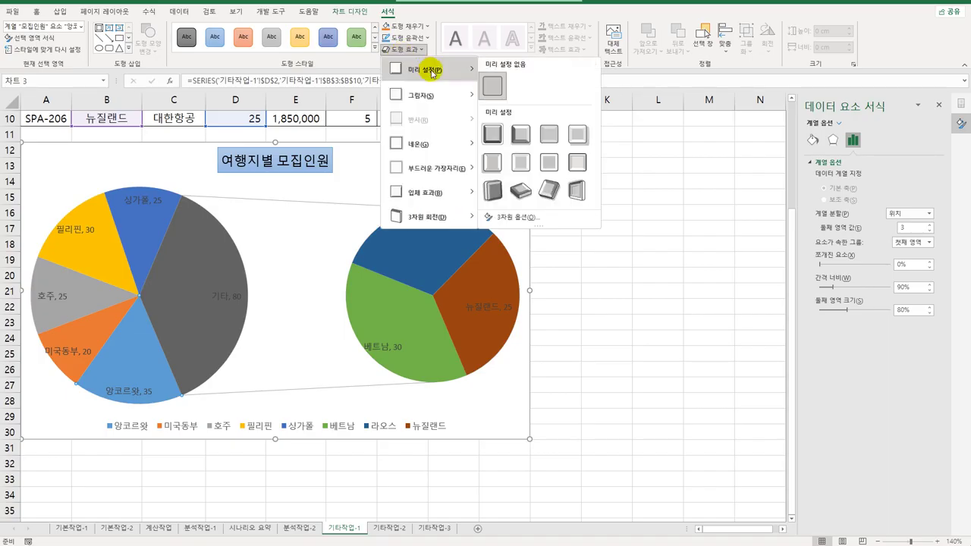
{"action": "left_click", "coordinate": [520, 135]}
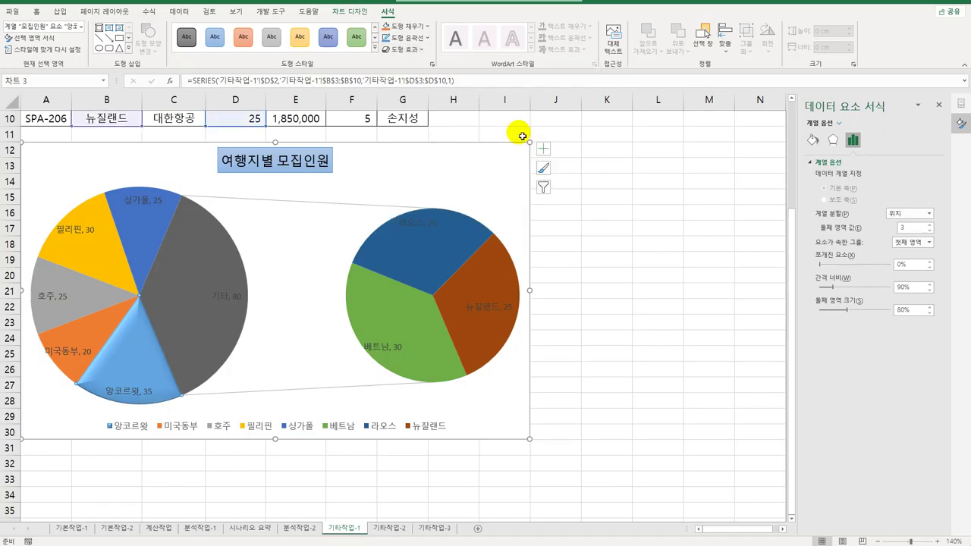
- Set the text of the whole chart area to black and bold
{"action": "left_click", "coordinate": [472, 148]}
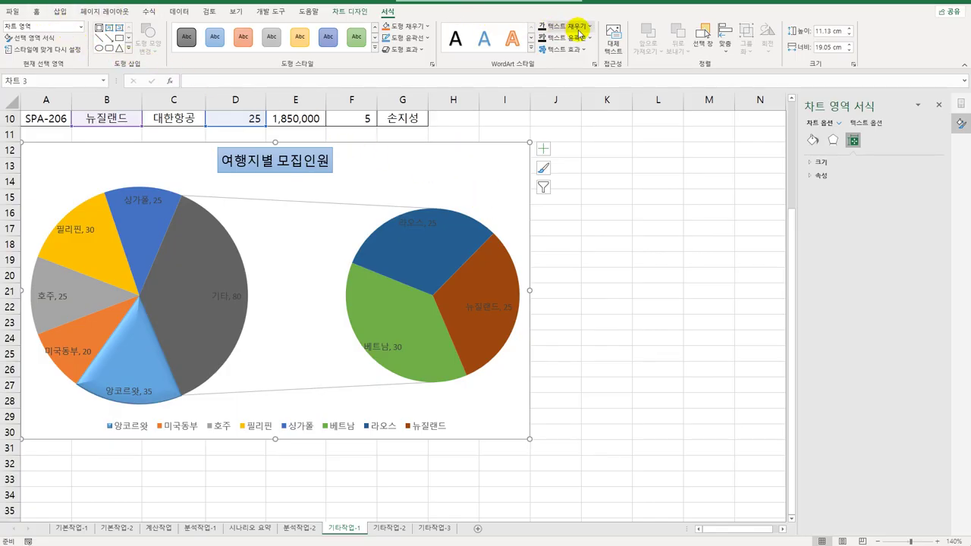
{"action": "left_click", "coordinate": [35, 12]}
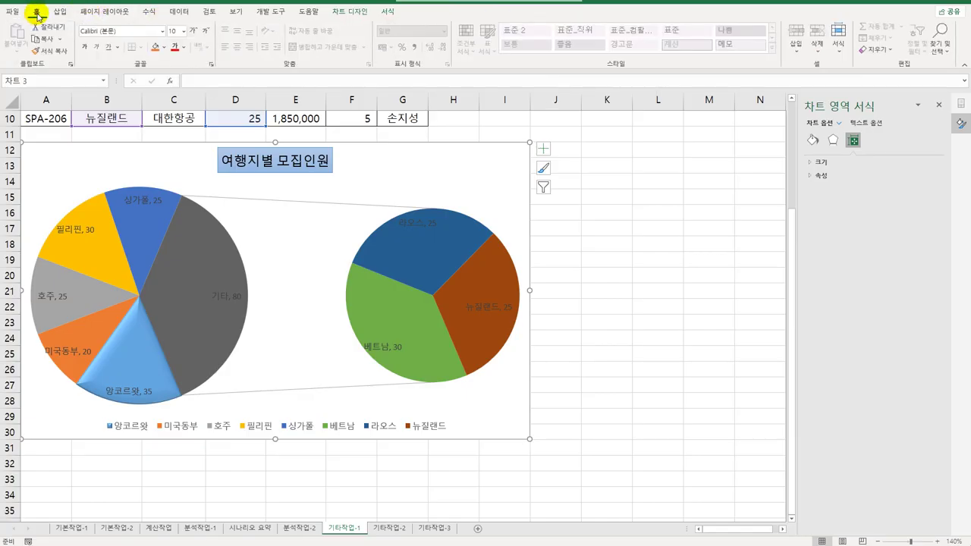
{"action": "left_click", "coordinate": [184, 50]}
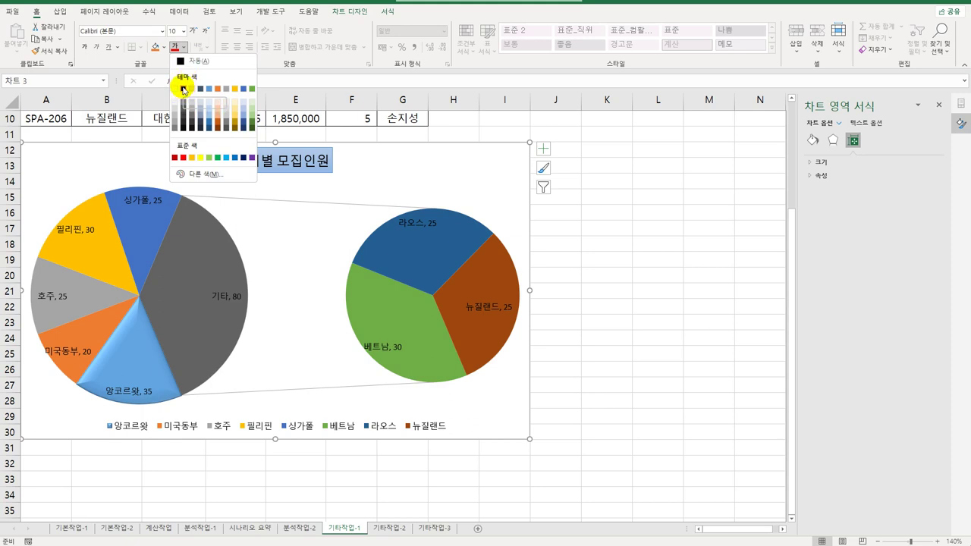
{"action": "left_click", "coordinate": [183, 89]}
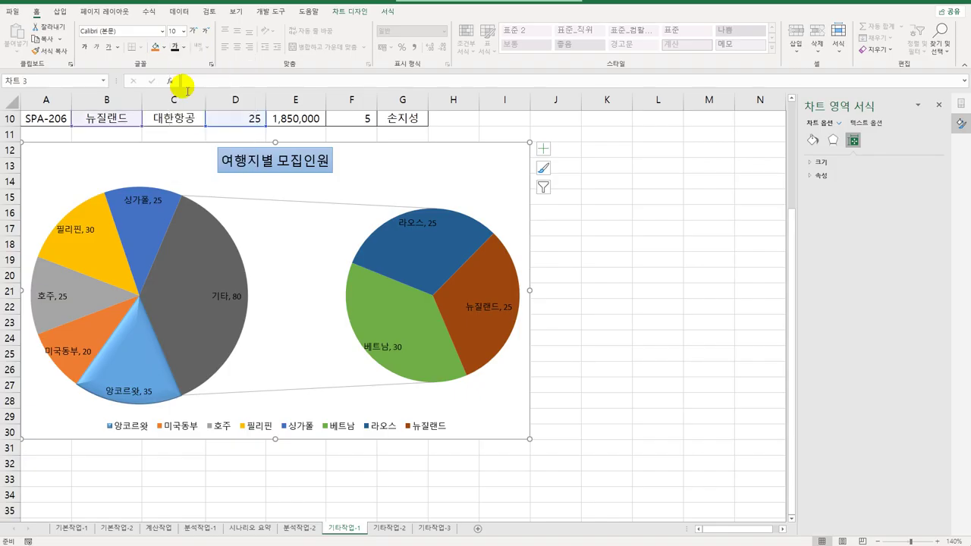
{"action": "left_click", "coordinate": [85, 48]}
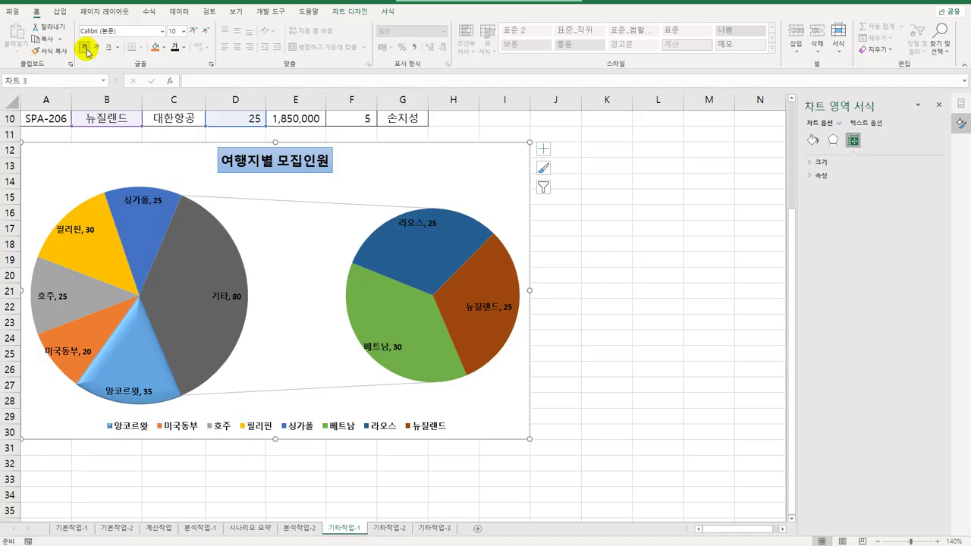
- Delete the legend from the pie-of-pie chart
{"action": "left_click", "coordinate": [335, 426]}
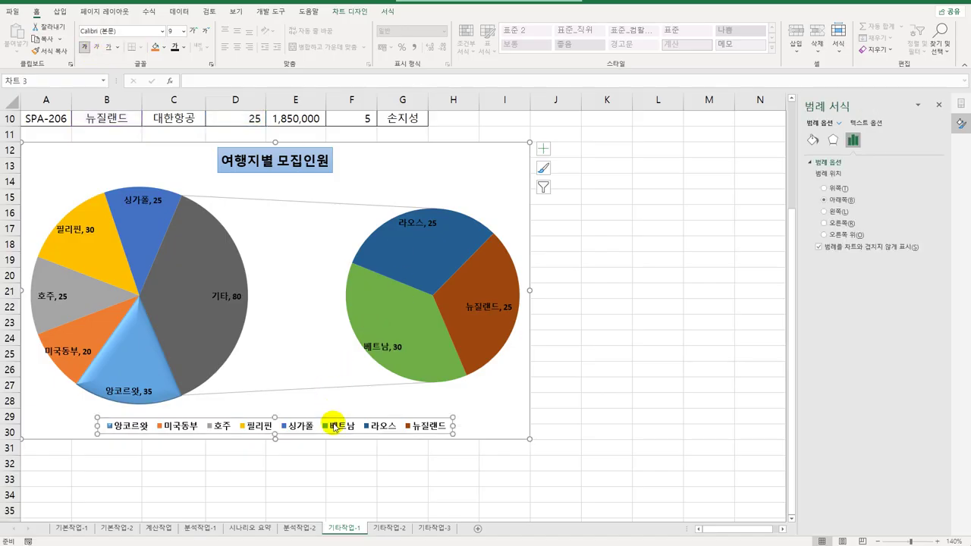
{"action": "key", "text": "Delete"}
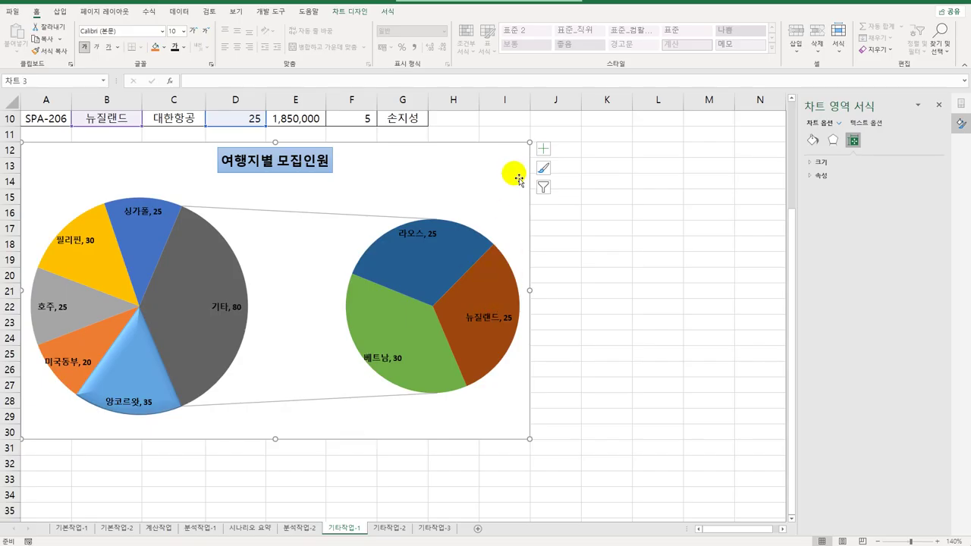
{"action": "left_click", "coordinate": [827, 168]}
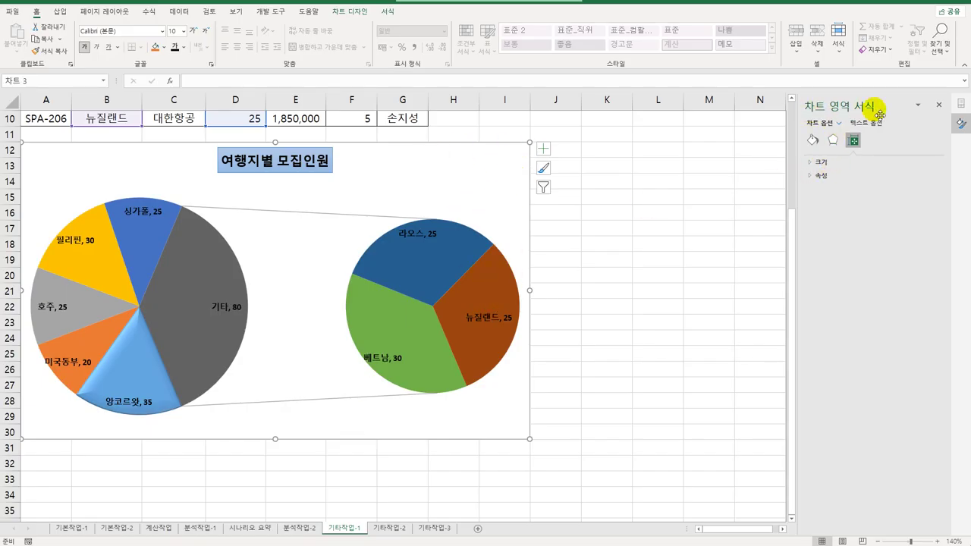
- Apply the centred inner shadow (안쪽, 가운데) shape effect to the chart area
{"action": "left_click", "coordinate": [388, 11]}
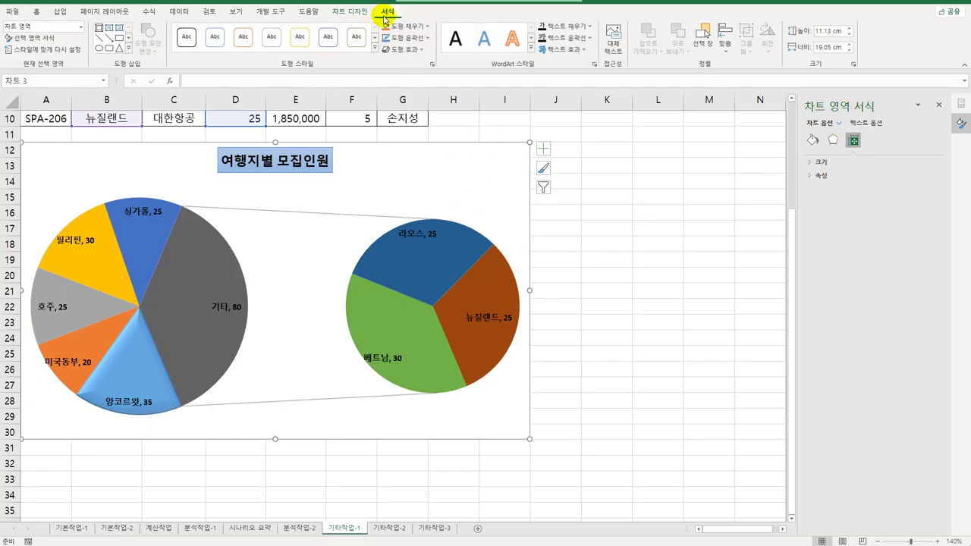
{"action": "left_click", "coordinate": [399, 50]}
{"action": "mouse_move", "coordinate": [423, 96]}
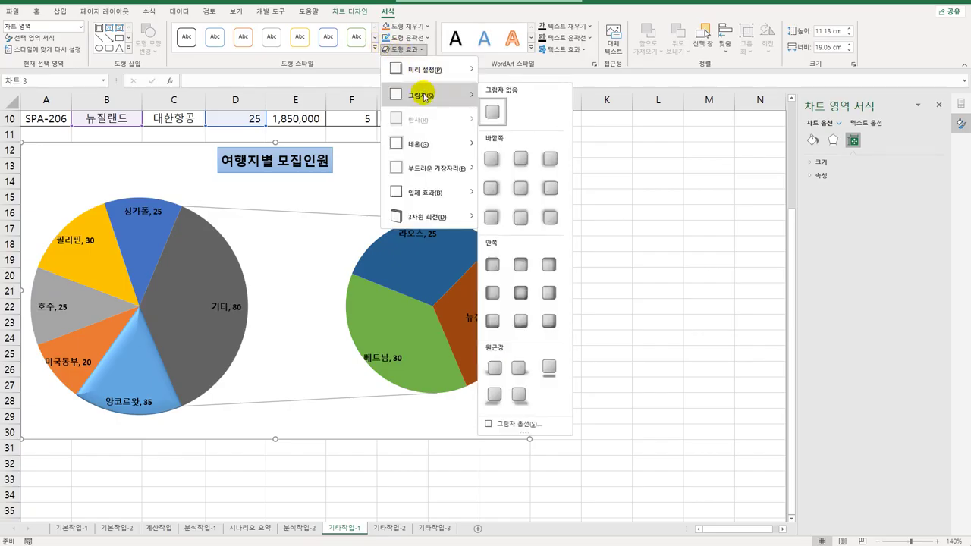
{"action": "left_click", "coordinate": [518, 302]}
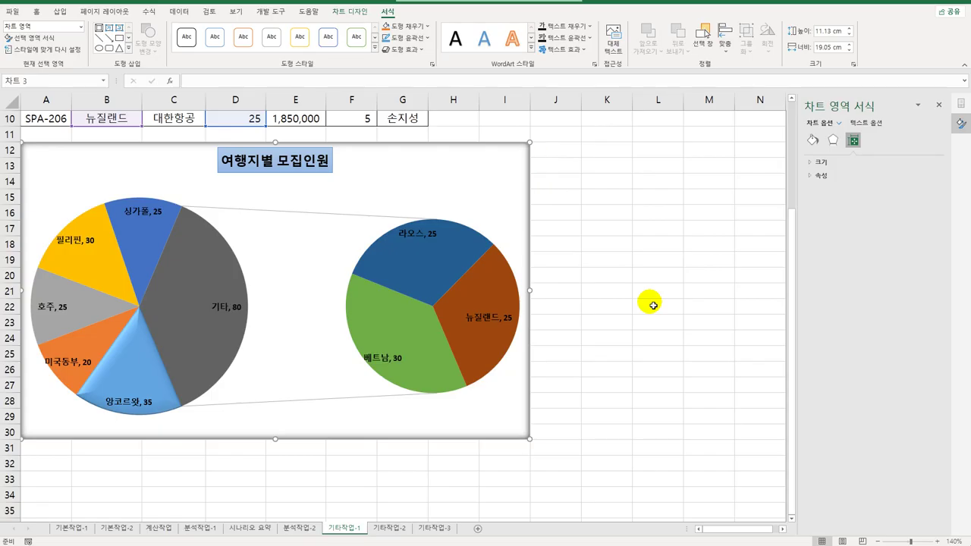
{"action": "left_click", "coordinate": [652, 305]}
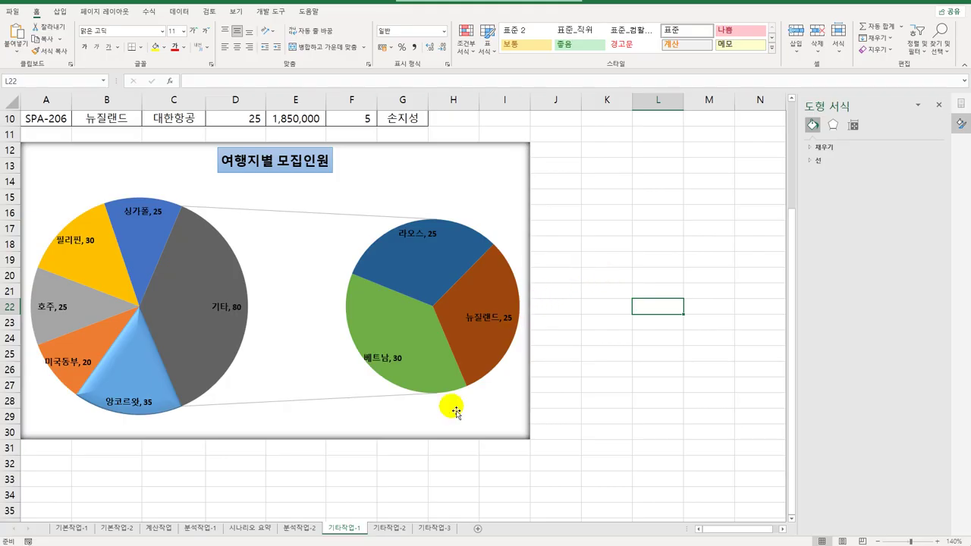
- On the 기타작업-2 sheet, draw a form-control button over cells B2:C3
{"action": "left_click", "coordinate": [386, 528]}
{"action": "left_click", "coordinate": [522, 446]}
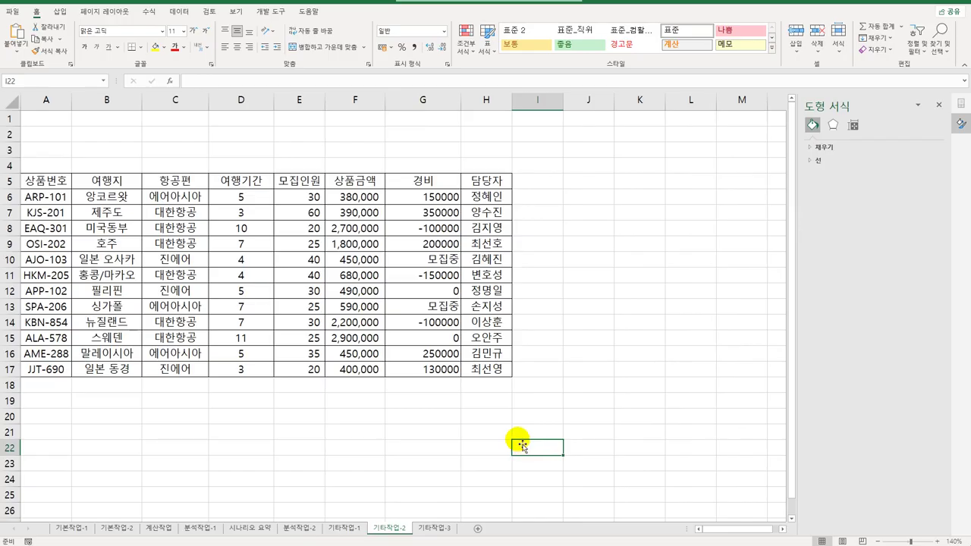
{"action": "left_click", "coordinate": [674, 306]}
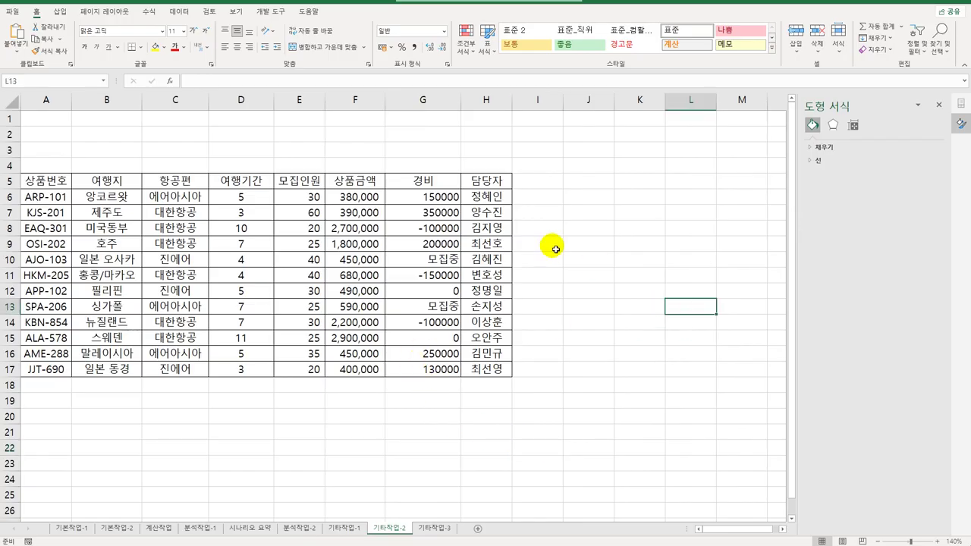
{"action": "left_click", "coordinate": [270, 12]}
{"action": "left_click", "coordinate": [210, 47]}
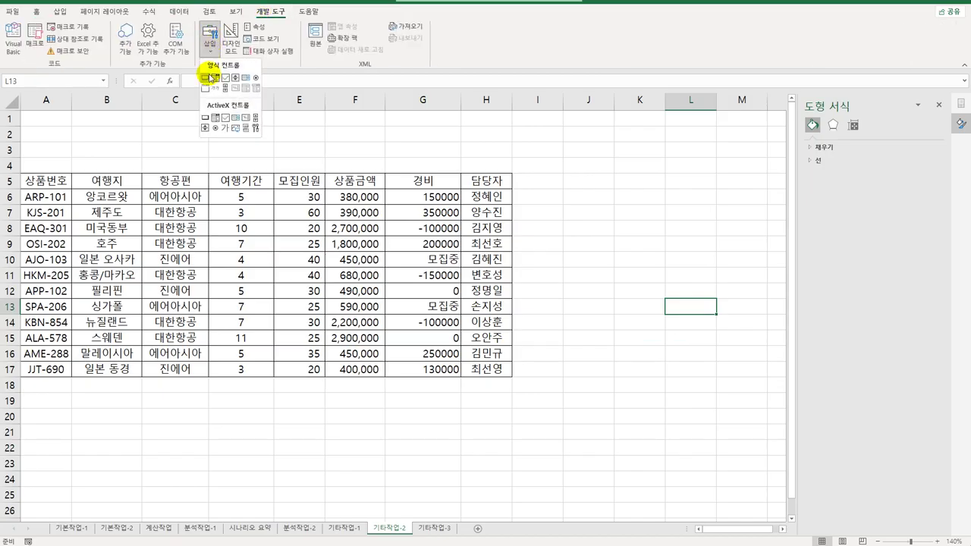
{"action": "left_click", "coordinate": [204, 78]}
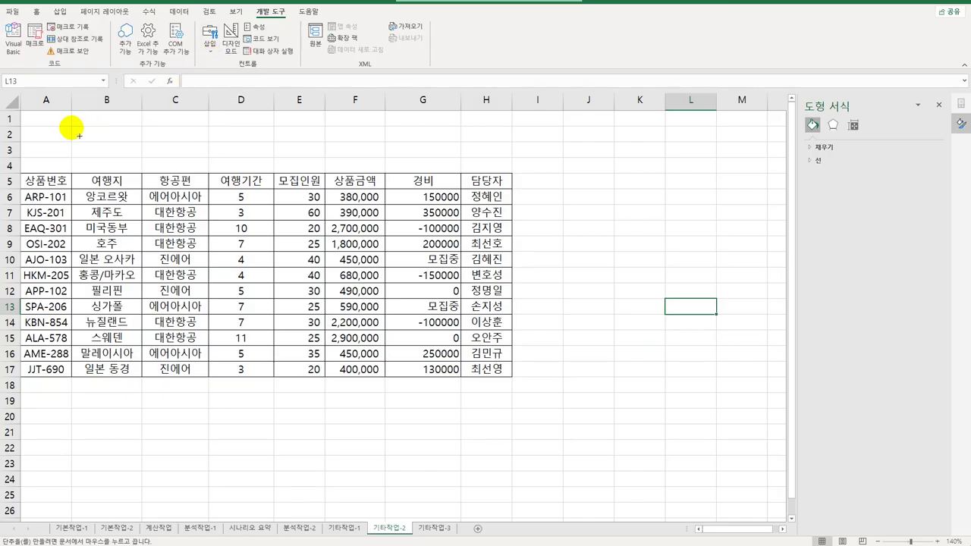
{"action": "left_click_drag", "start_coordinate": [79, 133], "coordinate": [194, 158]}
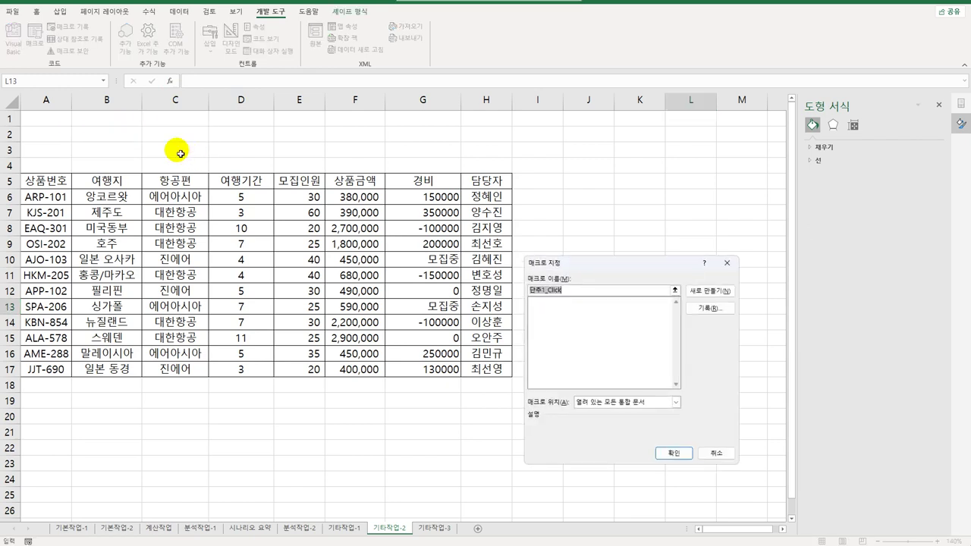
- Name the new button's macro 서식적용 and start recording it in the current workbook
{"action": "key", "text": "BackSpace"}
{"action": "type", "text": "서식적용"}
{"action": "left_click", "coordinate": [714, 311]}
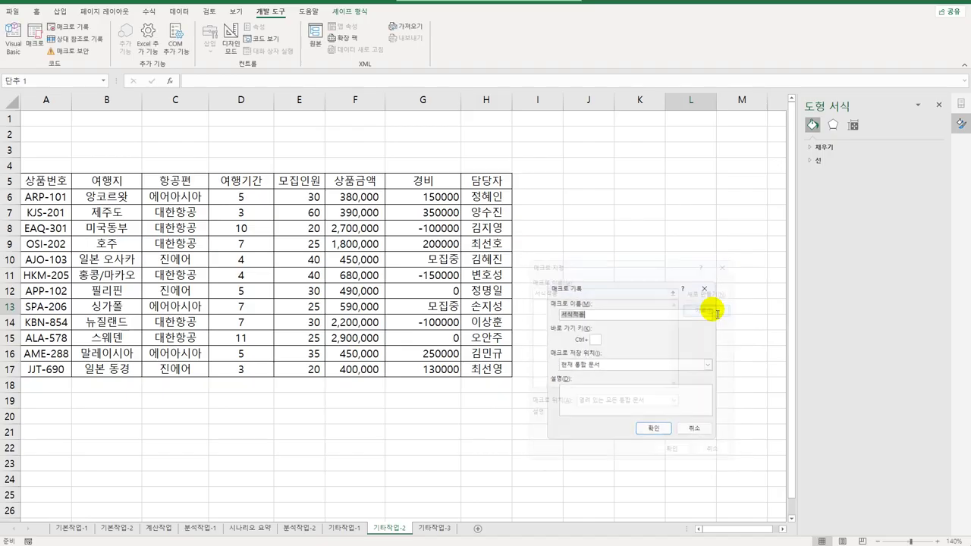
{"action": "left_click", "coordinate": [650, 431]}
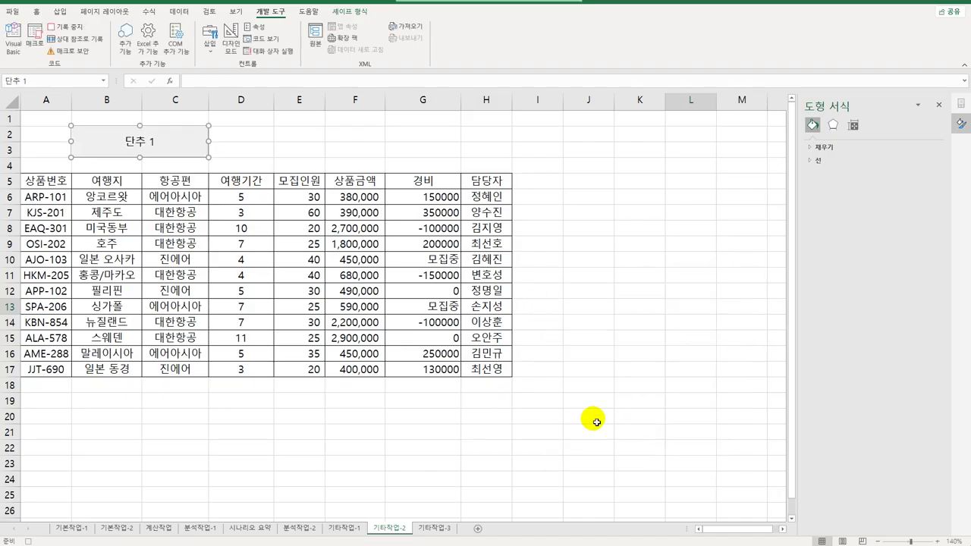
- Begin a custom number format for the 경비 cells G6:G17 with #,##0 as the section for positive numbers
{"action": "left_click_drag", "start_coordinate": [442, 197], "coordinate": [421, 369]}
{"action": "right_click", "coordinate": [438, 195]}
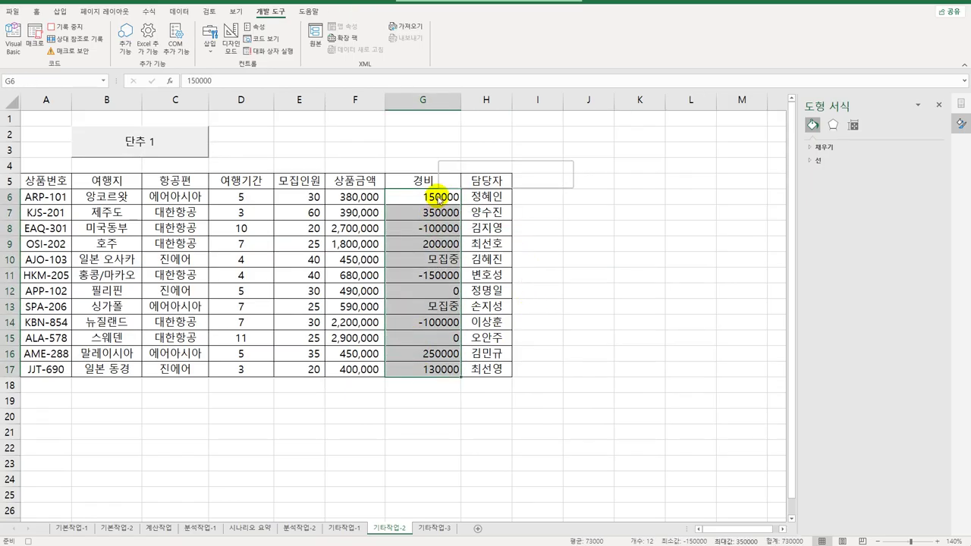
{"action": "left_click", "coordinate": [520, 429]}
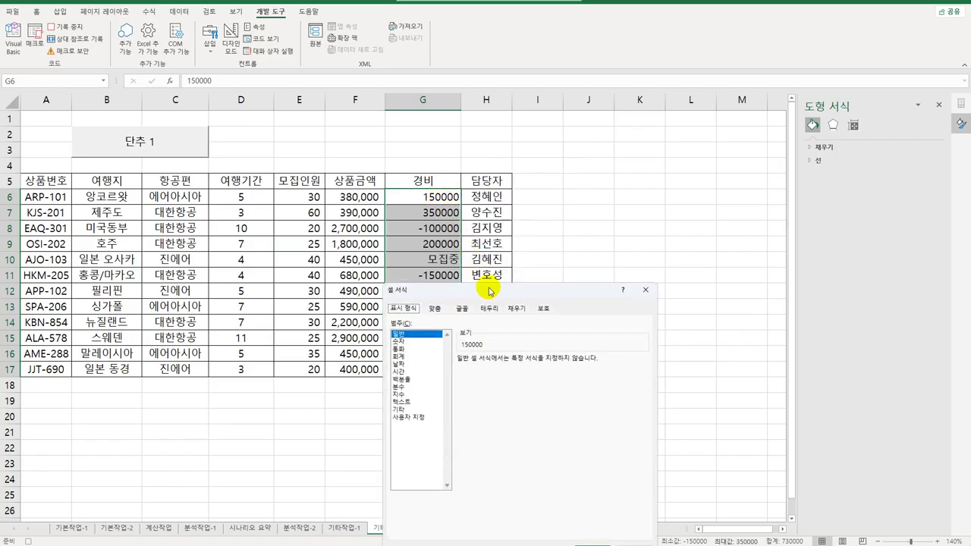
{"action": "left_click_drag", "start_coordinate": [489, 288], "coordinate": [568, 138]}
{"action": "left_click", "coordinate": [497, 262]}
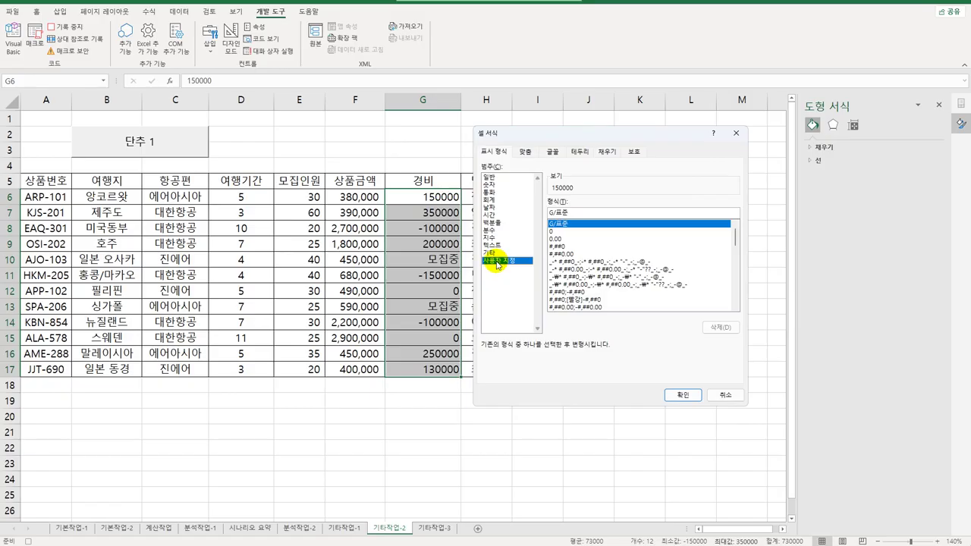
{"action": "left_click", "coordinate": [566, 212]}
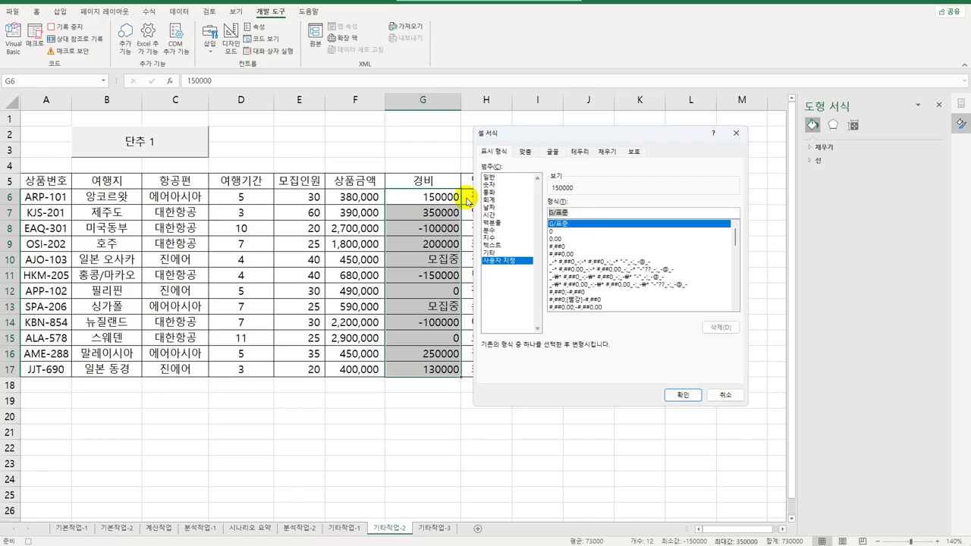
{"action": "type", "text": "#"}
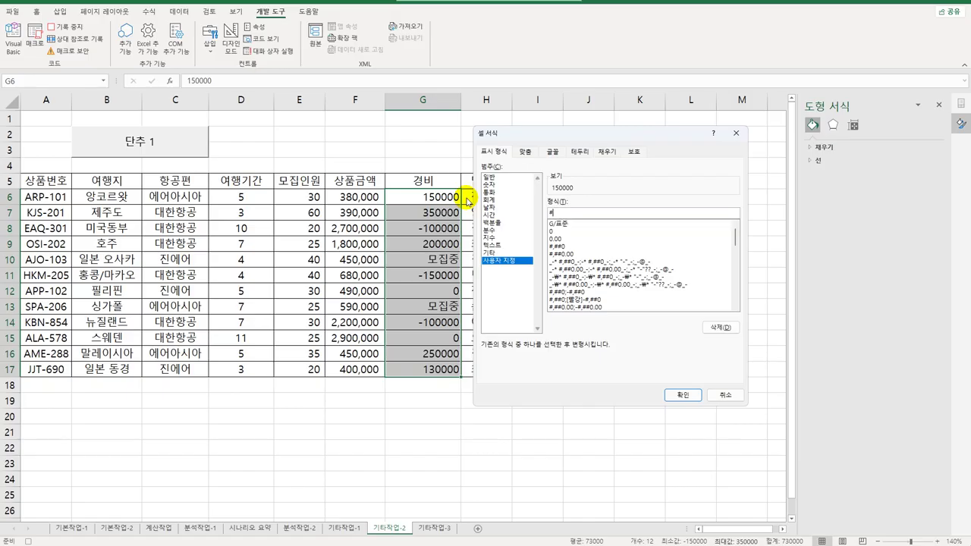
{"action": "type", "text": ",##0"}
{"action": "type", "text": ";"}
{"action": "type", "text": ";"}
- Add the negative-number section [빨강]"▣" #,##0 to the custom format, inserting ▣ as a special character
{"action": "type", "text": "[빨"}
{"action": "type", "text": "가"}
{"action": "type", "text": "]"}
{"action": "type", "text": "\"ㅁ"}
{"action": "key", "text": "Hangul_Hanja"}
{"action": "left_click", "coordinate": [633, 373]}
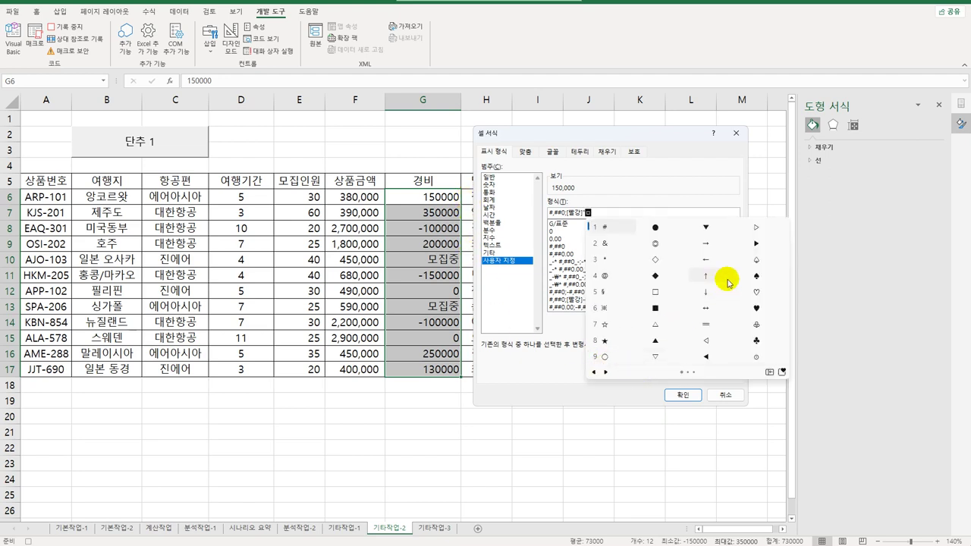
{"action": "left_click", "coordinate": [605, 372]}
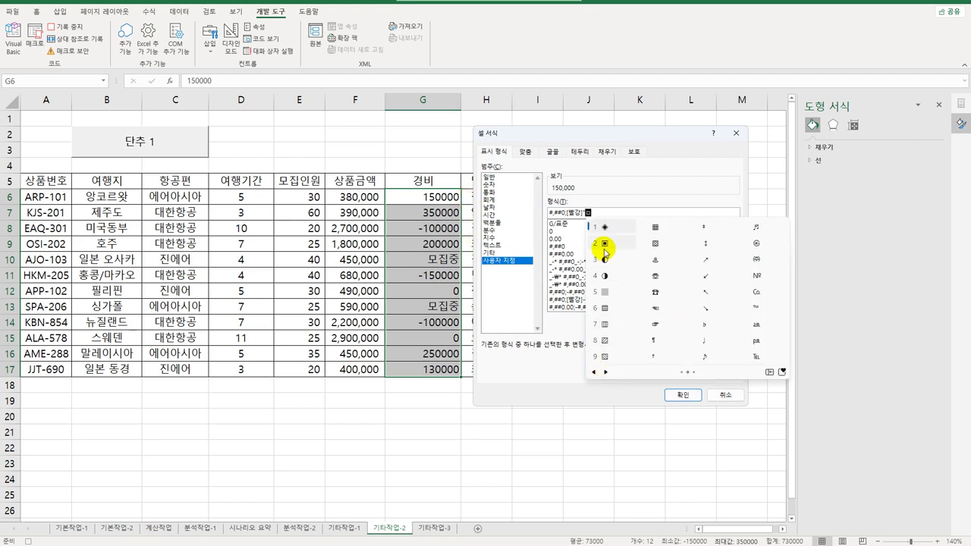
{"action": "left_click", "coordinate": [604, 249]}
{"action": "type", "text": "#,#"}
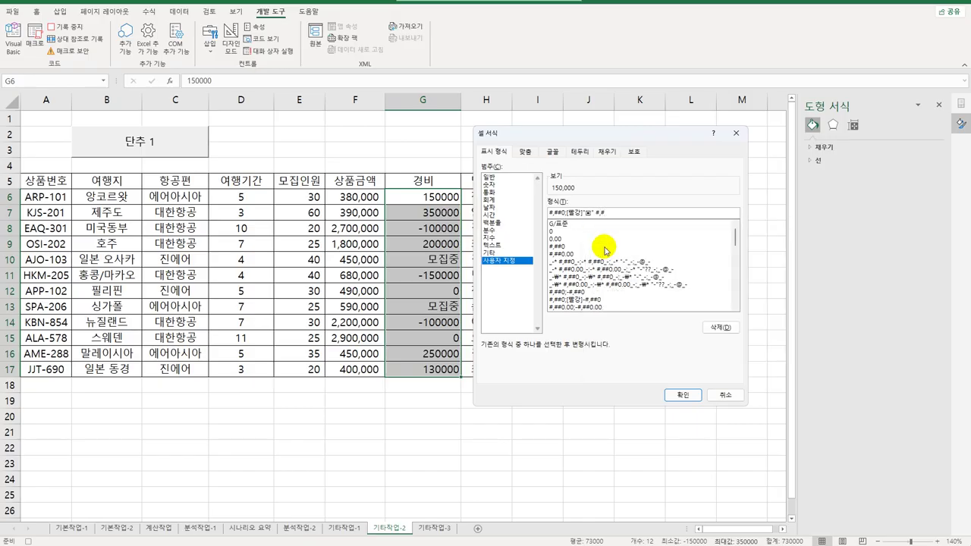
{"action": "type", "text": "#0"}
- Add the zero section [검정]"★" and the text section "○" to the custom format, and apply it to G6:G17
{"action": "type", "text": ";[검정]\"ㅁ"}
{"action": "key", "text": "Hangul_Hanja"}
{"action": "left_click", "coordinate": [649, 344]}
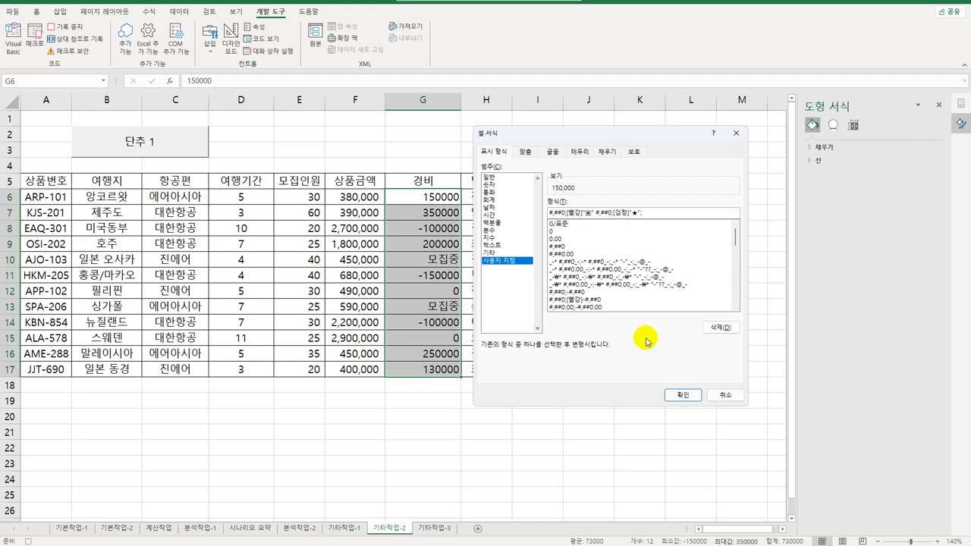
{"action": "type", "text": "ㅁ"}
{"action": "key", "text": "Hangul_Hanja"}
{"action": "left_click", "coordinate": [665, 357]}
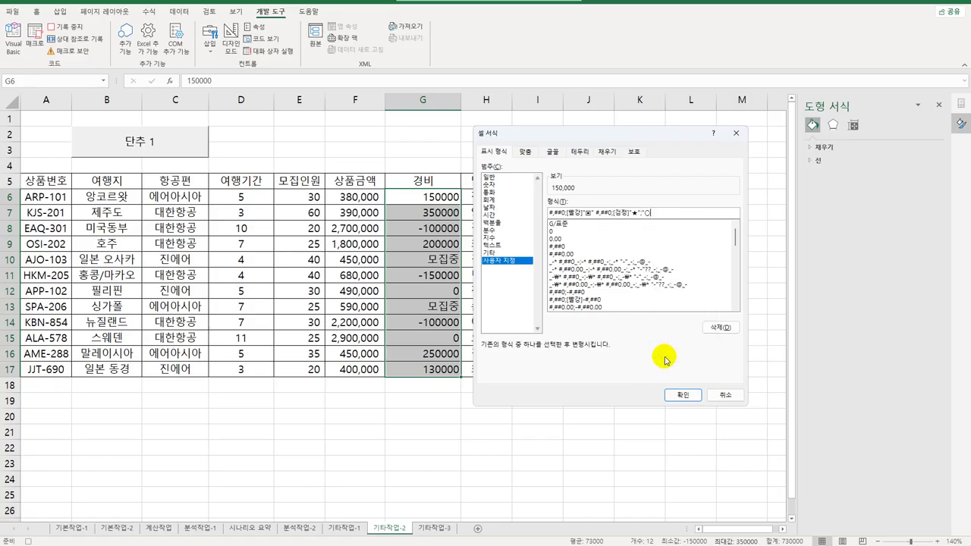
{"action": "type", "text": "\""}
{"action": "left_click", "coordinate": [681, 396]}
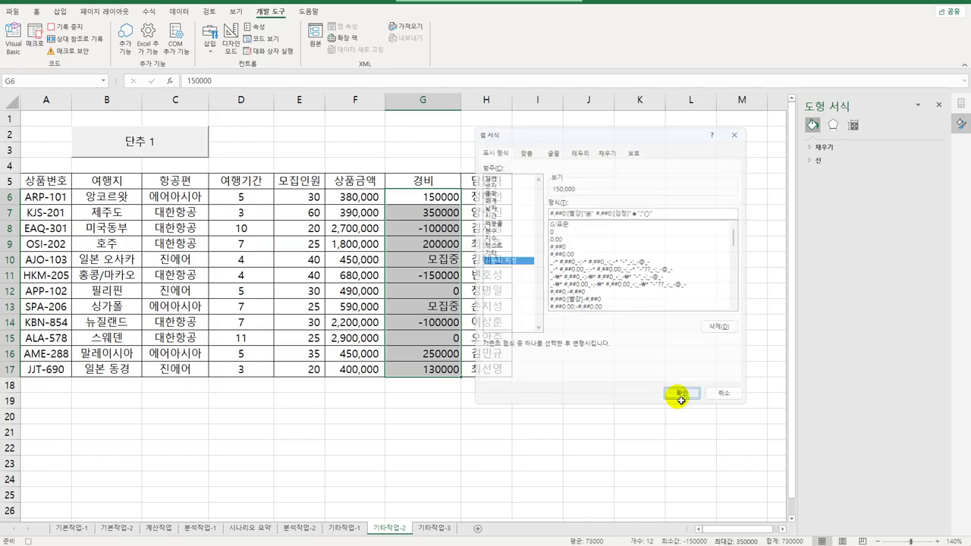
- Stop the macro recording and relabel the button over B2:C3 as 서식적용
{"action": "left_click", "coordinate": [443, 371]}
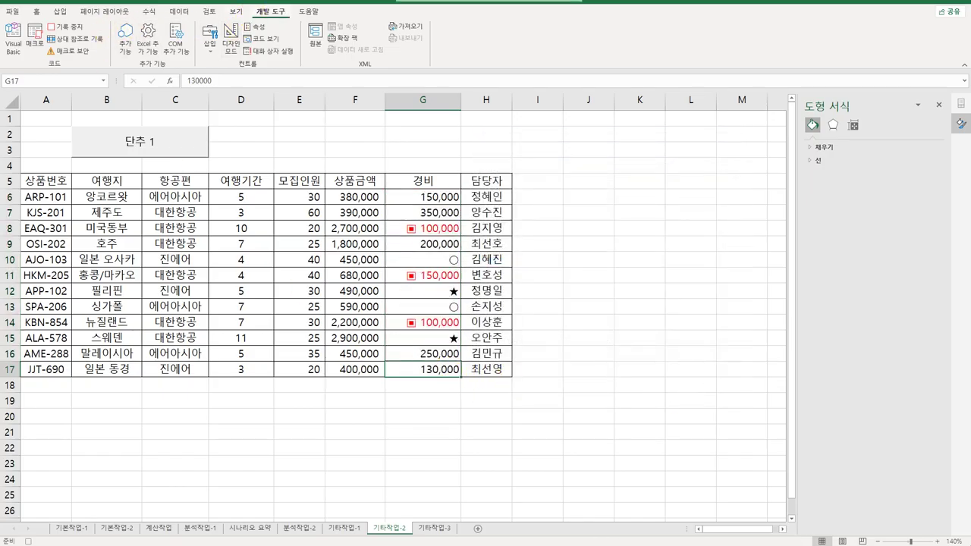
{"action": "left_click", "coordinate": [68, 27]}
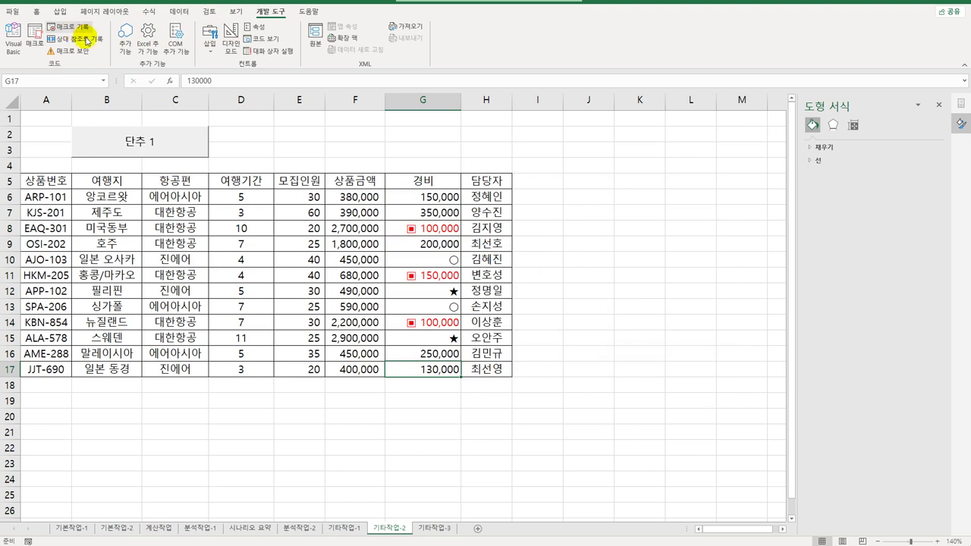
{"action": "right_click", "coordinate": [154, 144]}
{"action": "left_click", "coordinate": [195, 195]}
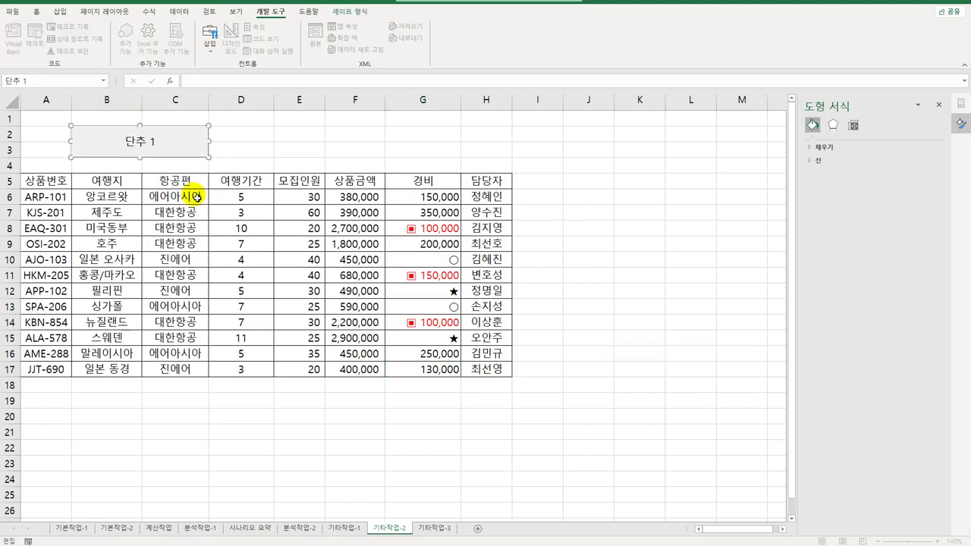
{"action": "key", "text": "ctrl+a"}
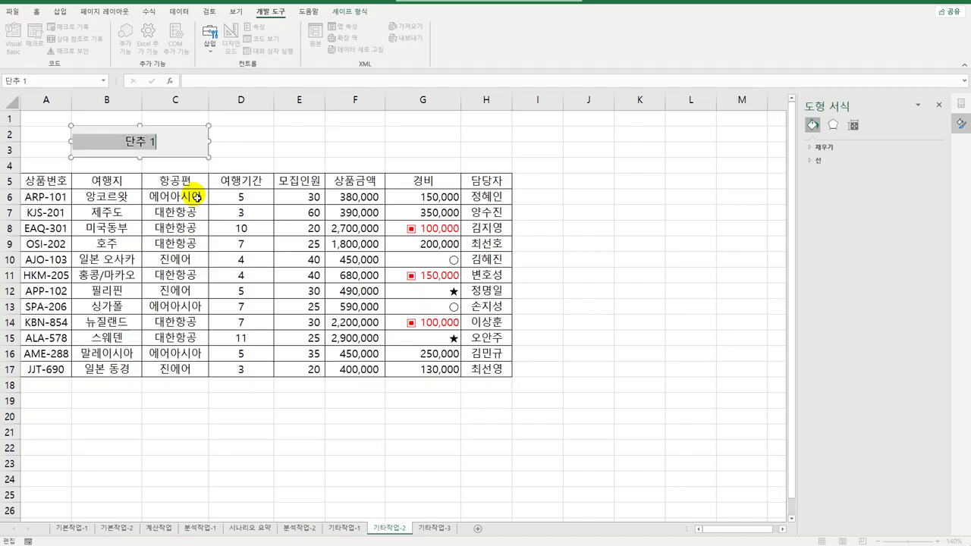
{"action": "type", "text": "서식지적용"}
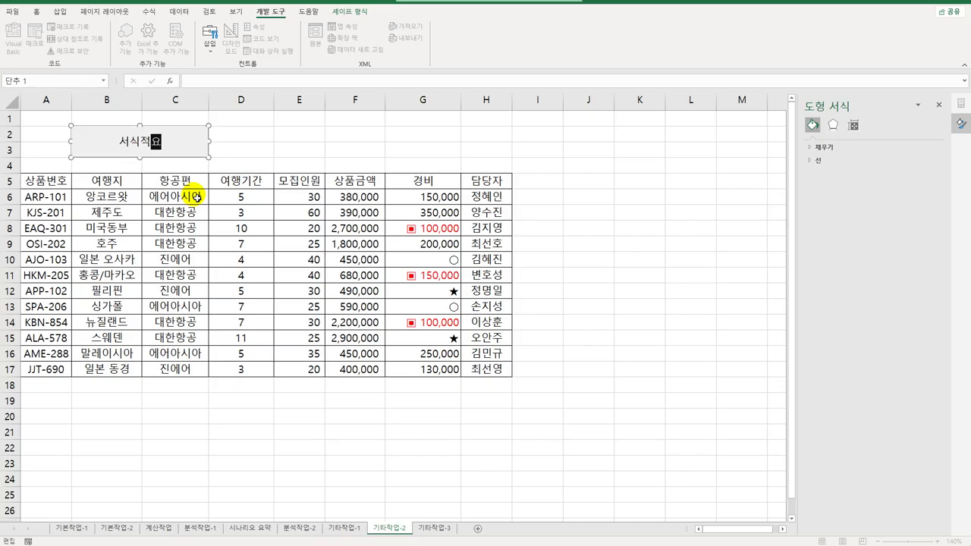
{"action": "left_click", "coordinate": [283, 148]}
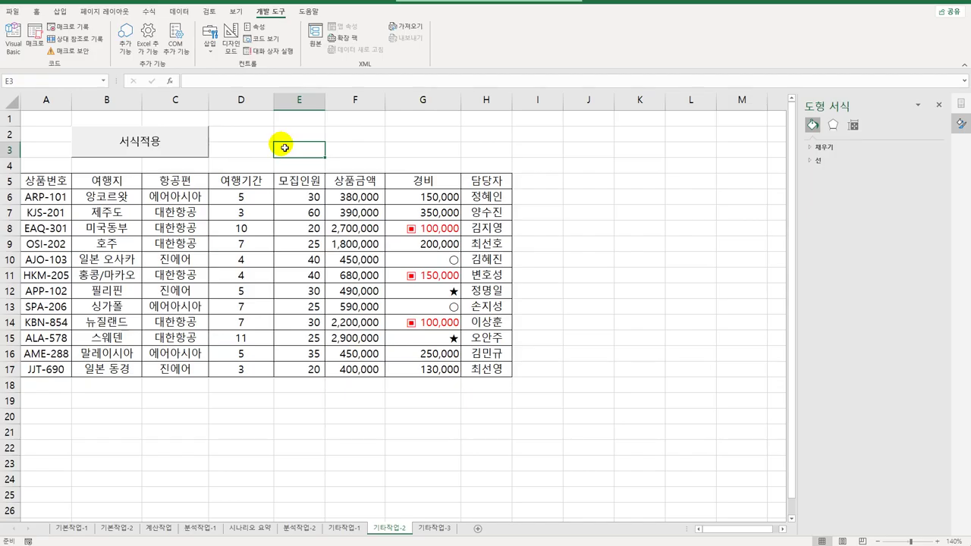
- Draw a second form-control button over E2:F3, name its macro 기간비교 and start recording it
{"action": "left_click", "coordinate": [208, 48]}
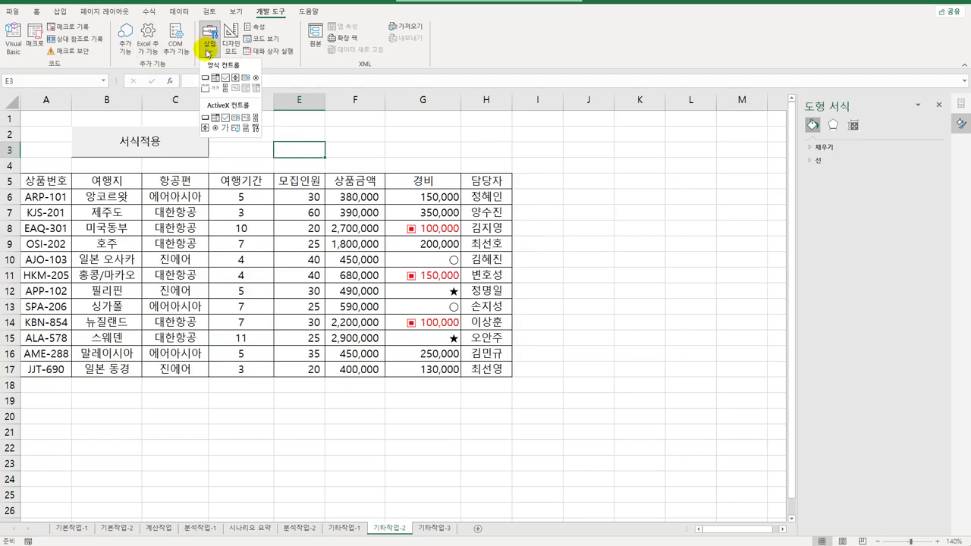
{"action": "left_click", "coordinate": [205, 77]}
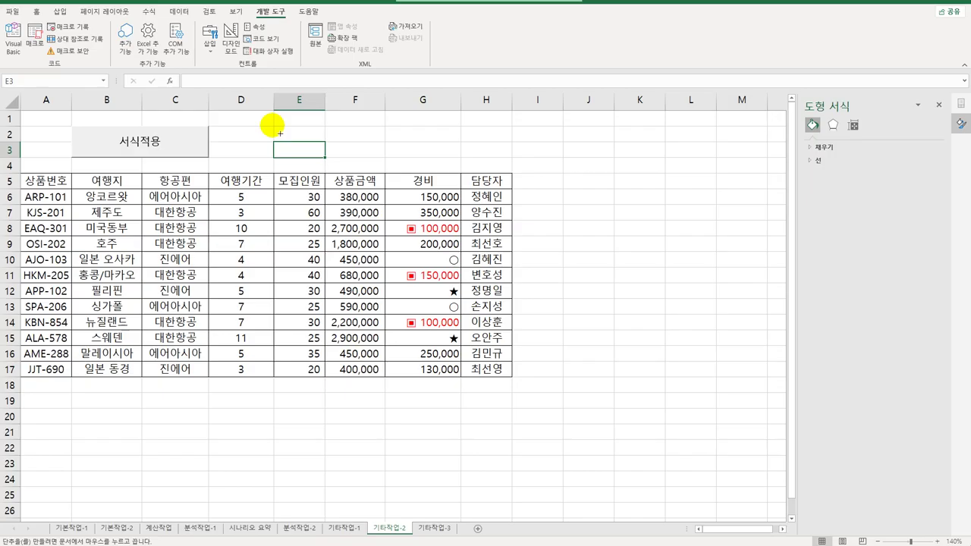
{"action": "left_click_drag", "start_coordinate": [280, 134], "coordinate": [373, 164]}
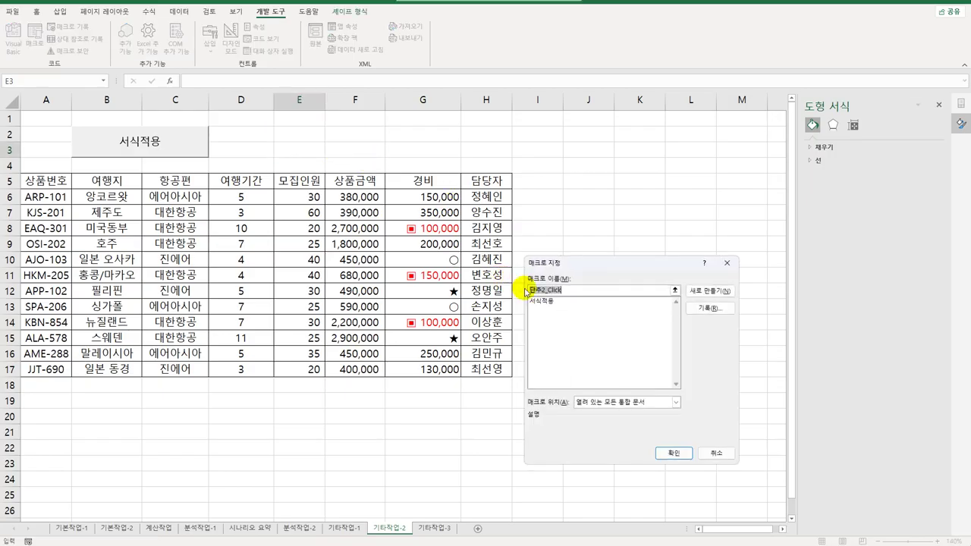
{"action": "type", "text": "기간비교"}
{"action": "left_click", "coordinate": [696, 309]}
{"action": "left_click", "coordinate": [655, 432]}
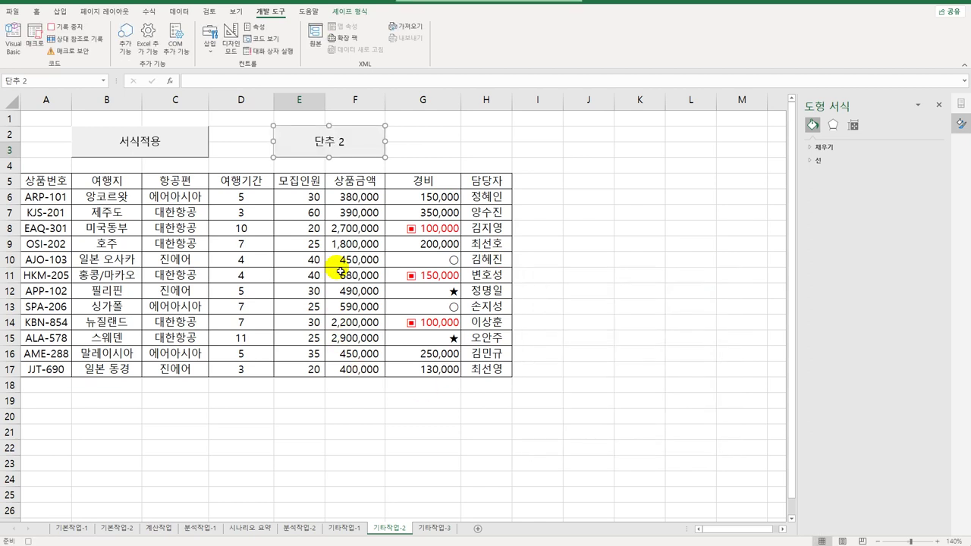
- Start a custom number format for D6:D17 with the section [파랑][<7]0* "단기"
{"action": "left_click_drag", "start_coordinate": [224, 195], "coordinate": [225, 377]}
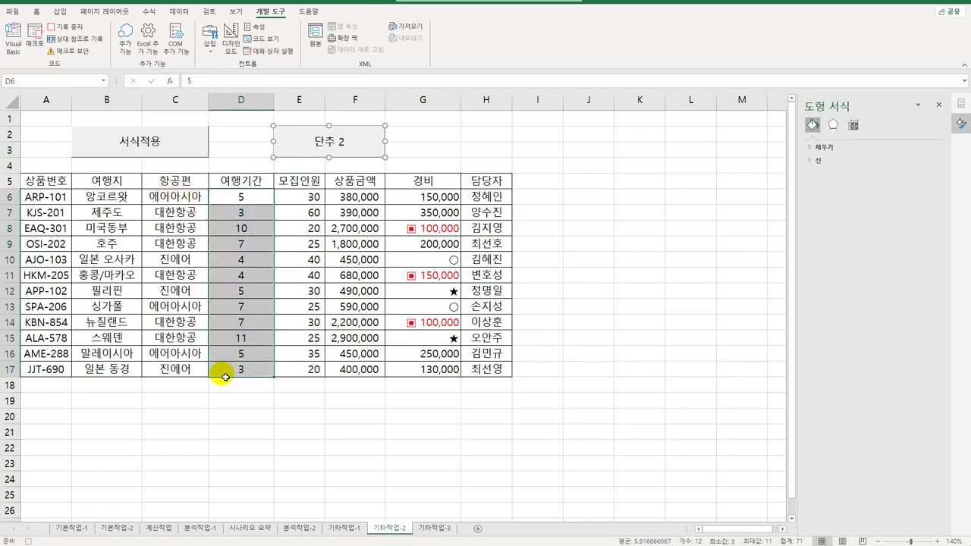
{"action": "right_click", "coordinate": [249, 197]}
{"action": "left_click", "coordinate": [303, 420]}
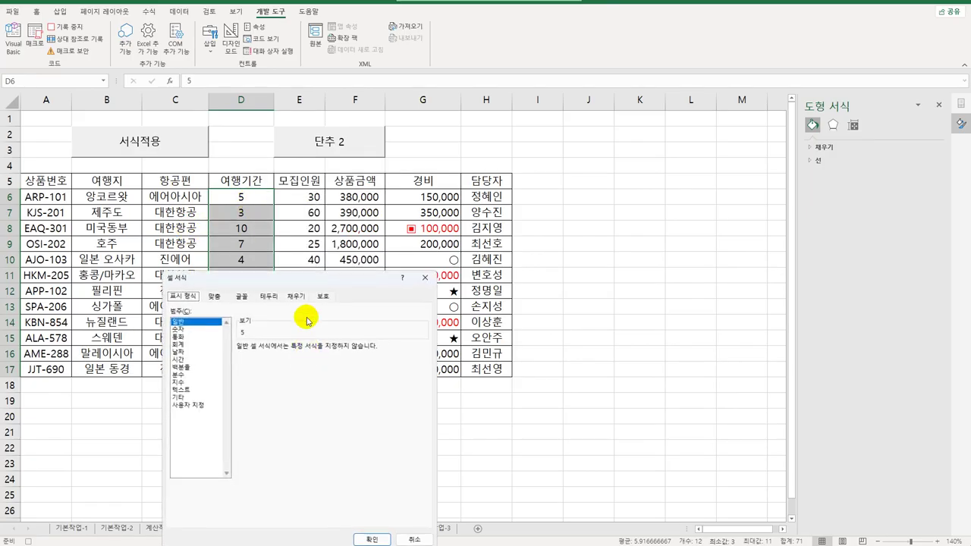
{"action": "left_click_drag", "start_coordinate": [377, 275], "coordinate": [582, 107]}
{"action": "left_click", "coordinate": [484, 240]}
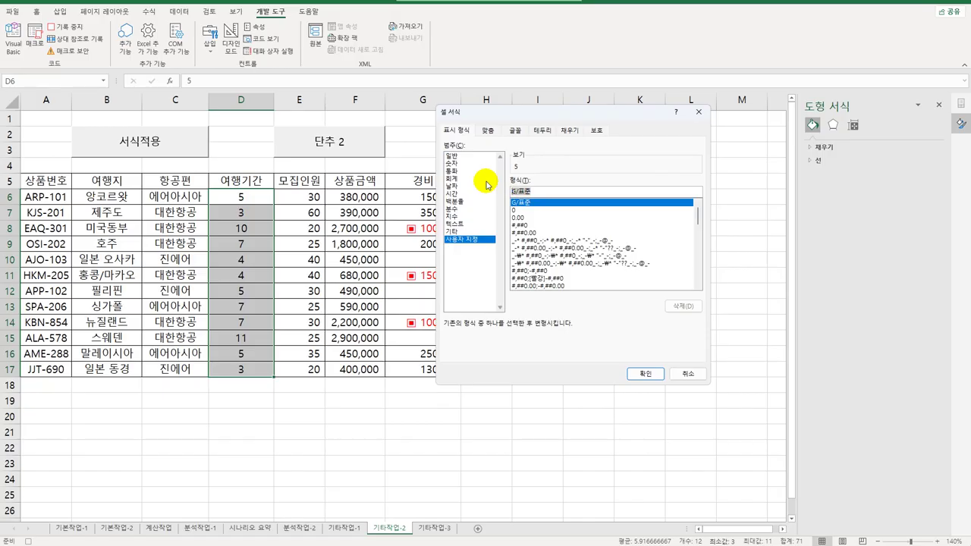
{"action": "key", "text": "BackSpace"}
{"action": "type", "text": "[파랑]"}
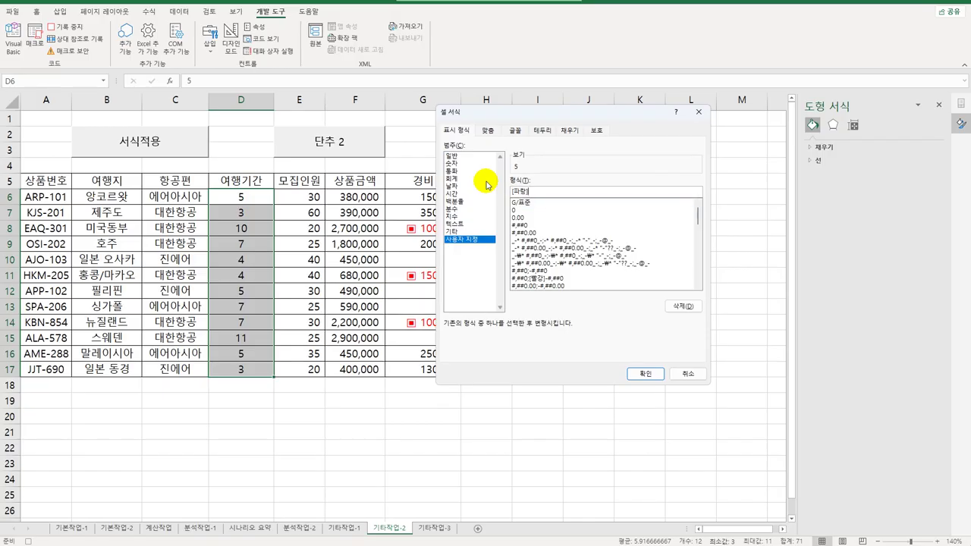
{"action": "type", "text": "[<7]"}
{"action": "type", "text": "0"}
{"action": "type", "text": "어"}
{"action": "type", "text": "\""}
{"action": "type", "text": "단기\""}
- Add the section [빨강][>=7]0* "장기" to the custom format and apply it to D6:D17
{"action": "type", "text": ";[빨강]"}
{"action": "type", "text": "[>=7]"}
{"action": "type", "text": "0"}
{"action": "type", "text": "*"}
{"action": "type", "text": " \"ㅈ"}
{"action": "type", "text": "장기\""}
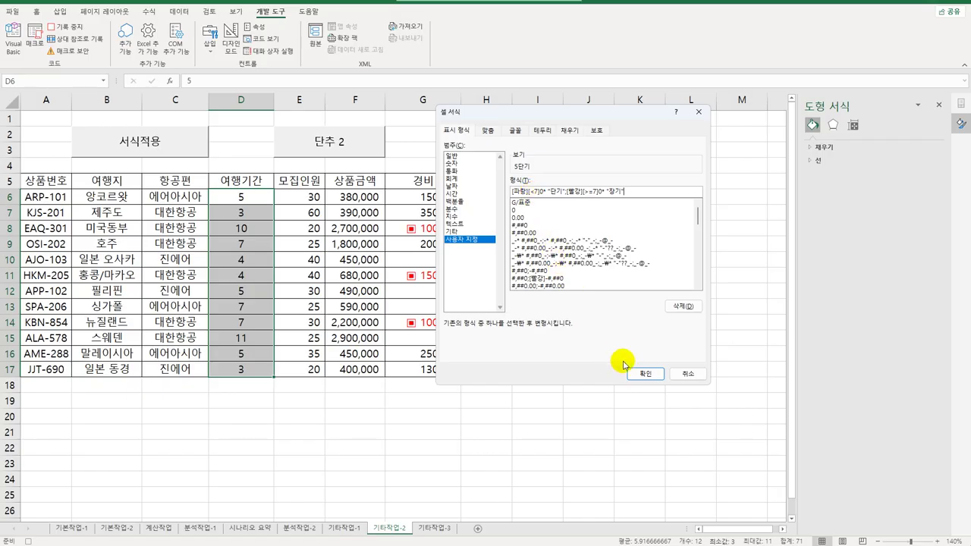
{"action": "left_click", "coordinate": [643, 373]}
{"action": "left_click", "coordinate": [231, 365]}
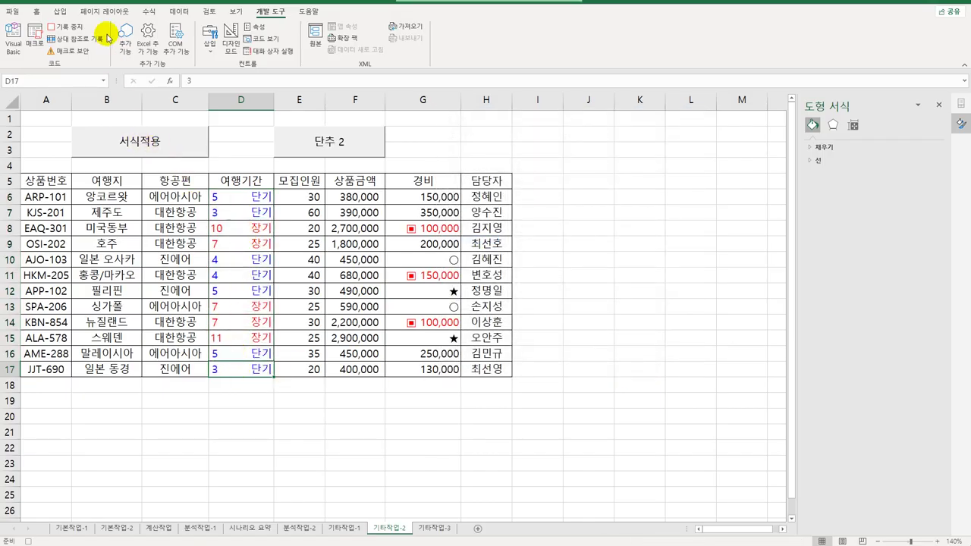
- Stop the macro recording and relabel the button over E2:F3 as 기간비교
{"action": "left_click", "coordinate": [70, 26]}
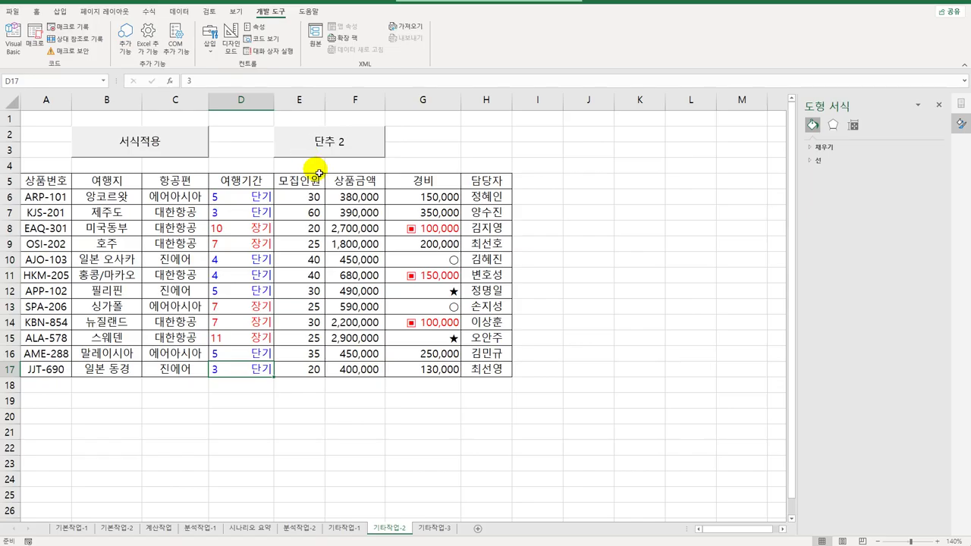
{"action": "right_click", "coordinate": [319, 149]}
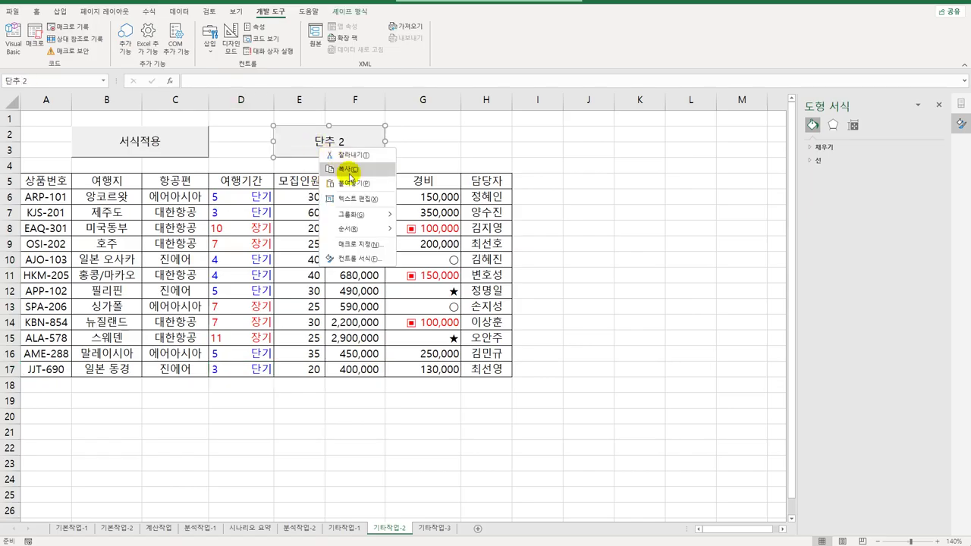
{"action": "left_click", "coordinate": [355, 198]}
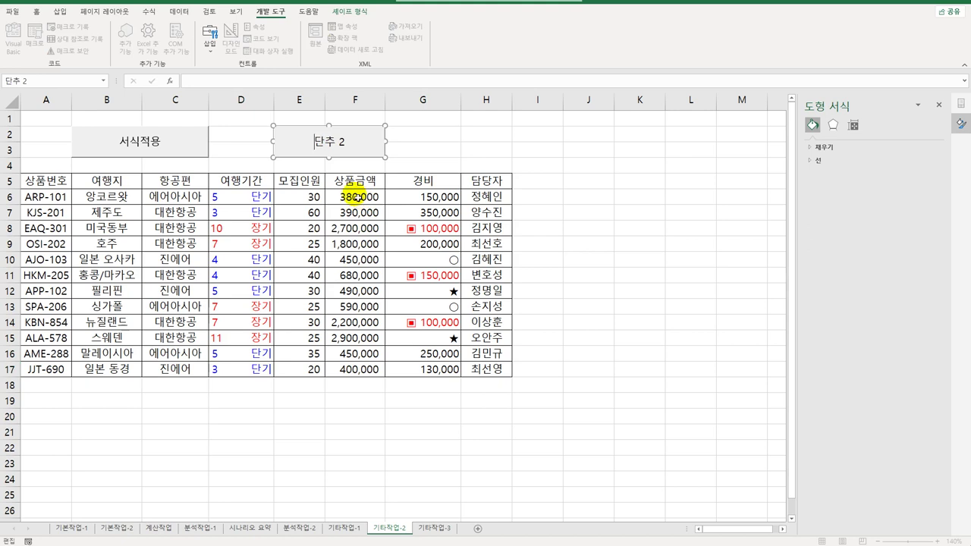
{"action": "key", "text": "ctrl+a"}
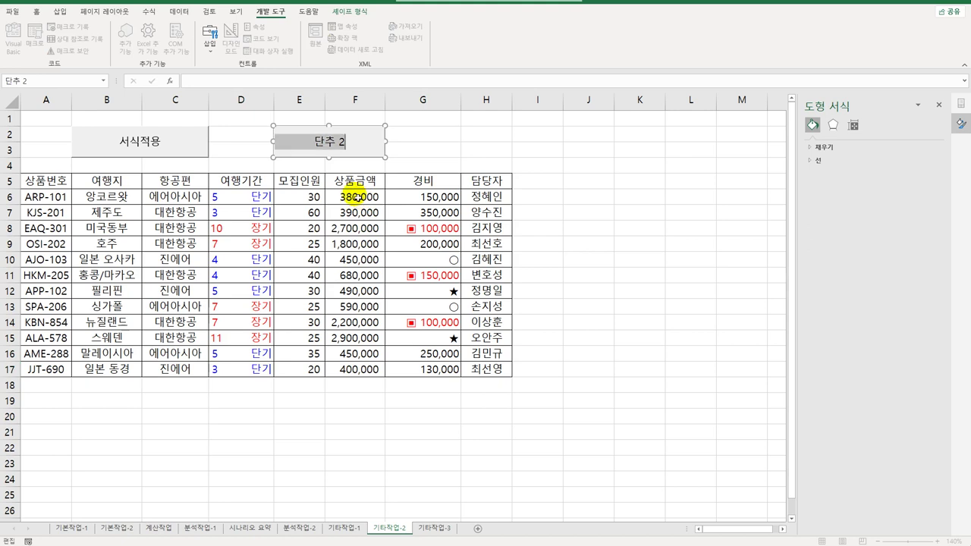
{"action": "type", "text": "기간비교"}
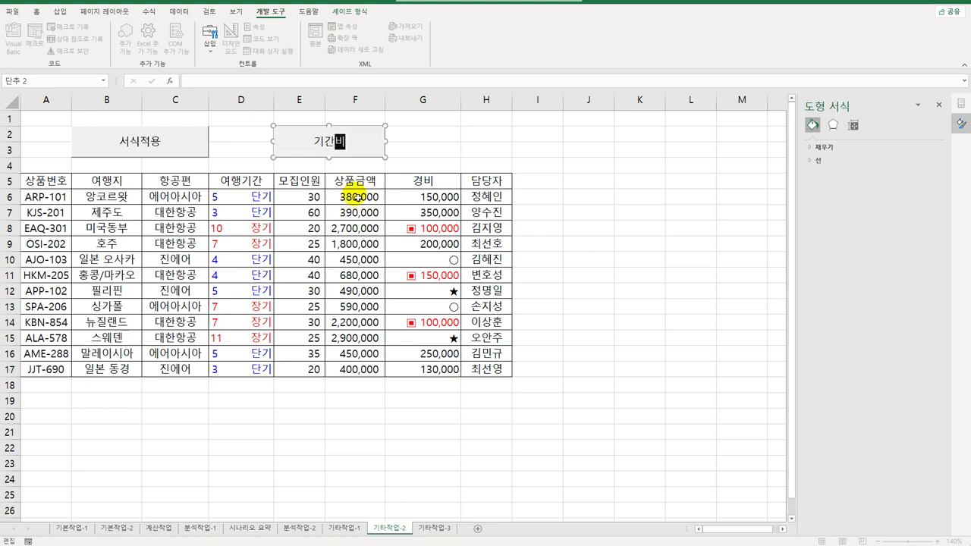
{"action": "left_click", "coordinate": [559, 273]}
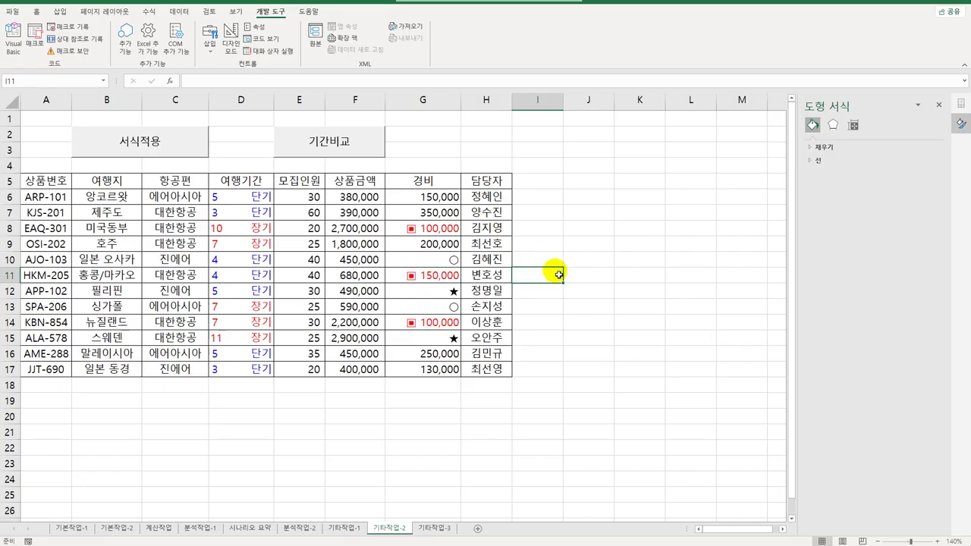
- On the 기타작업-3 sheet, turn on design mode and open the click procedure of the 연락처등록 button
{"action": "left_click", "coordinate": [438, 528]}
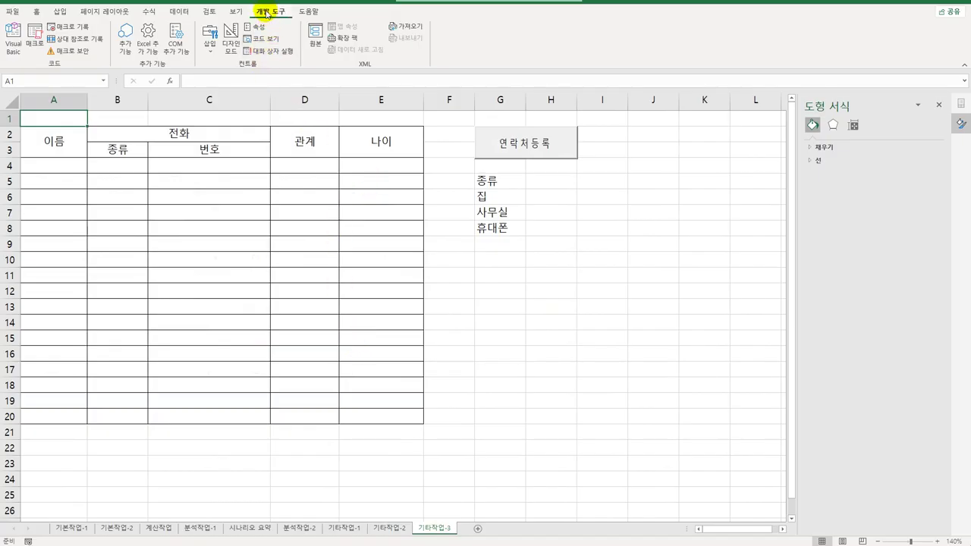
{"action": "left_click", "coordinate": [231, 47]}
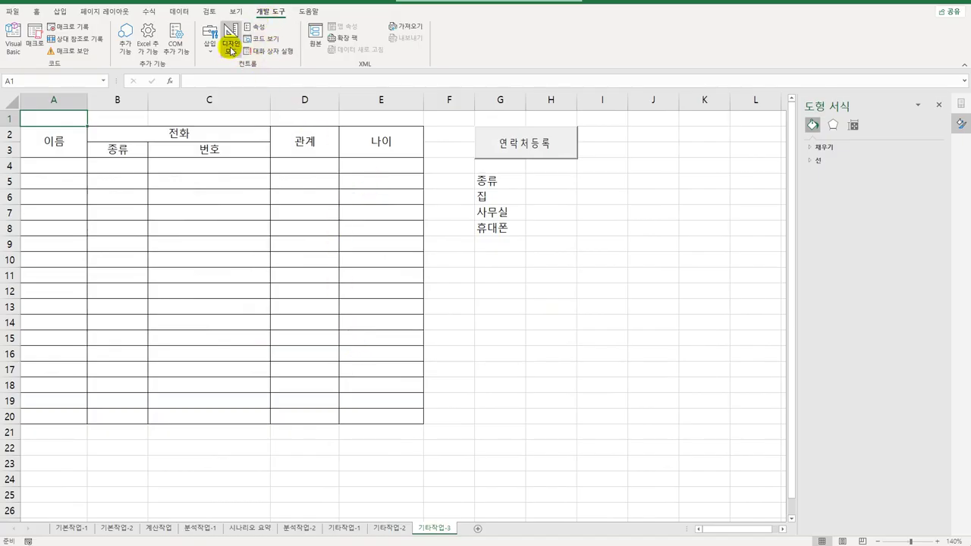
{"action": "left_click", "coordinate": [504, 152]}
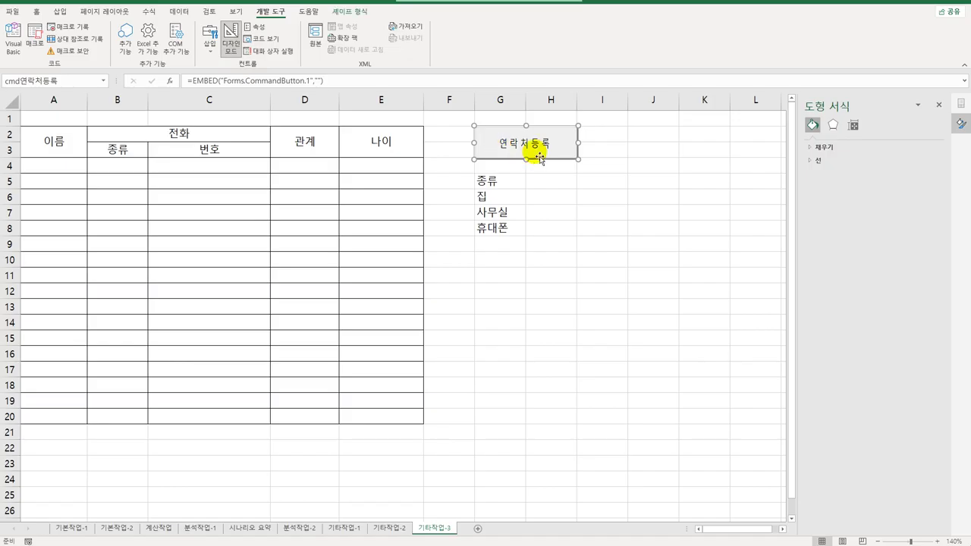
{"action": "double_click", "coordinate": [539, 157]}
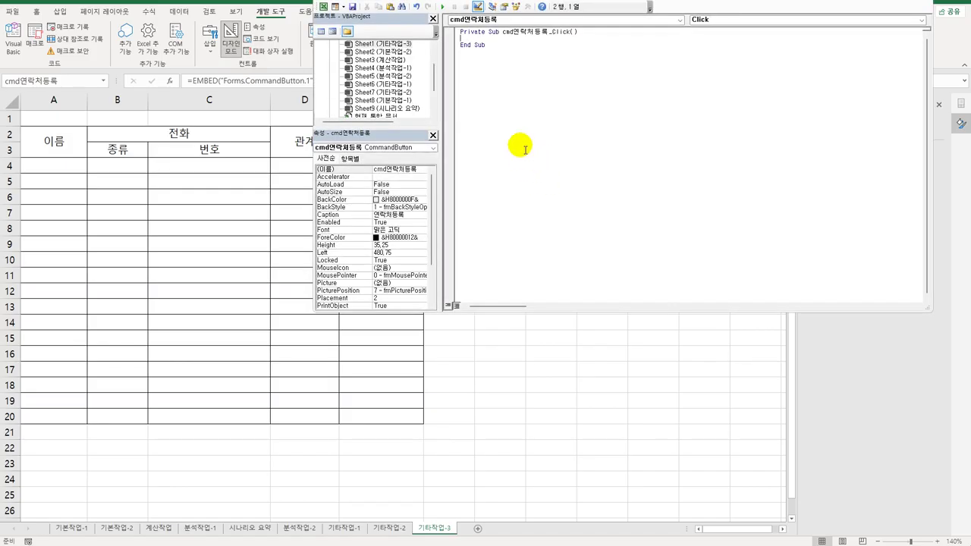
- Write 연락처관리.Show in the cmd연락처등록_Click procedure so the button opens the 연락처관리 form
{"action": "type", "text": "연락처등록.s"}
{"action": "key", "text": "BackSpace"}
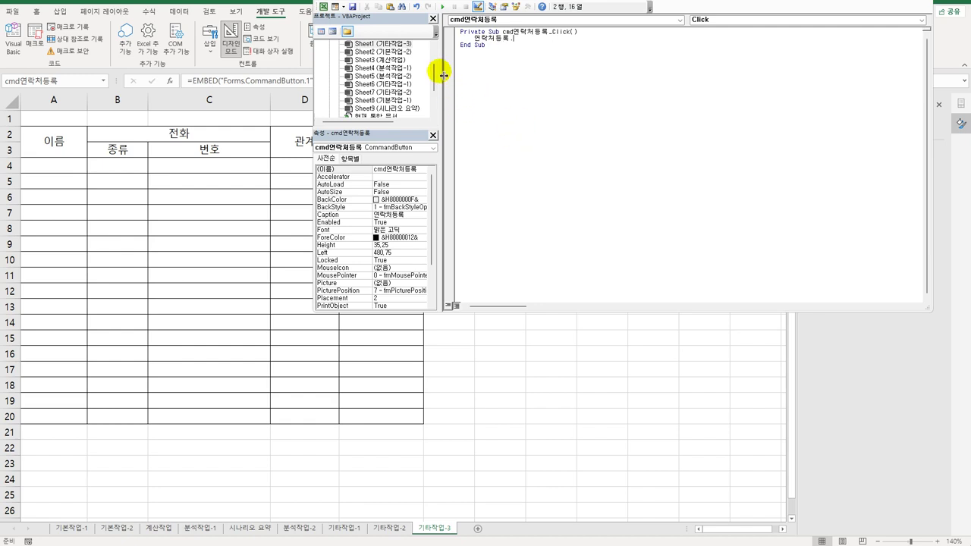
{"action": "left_click_drag", "start_coordinate": [436, 76], "coordinate": [433, 96]}
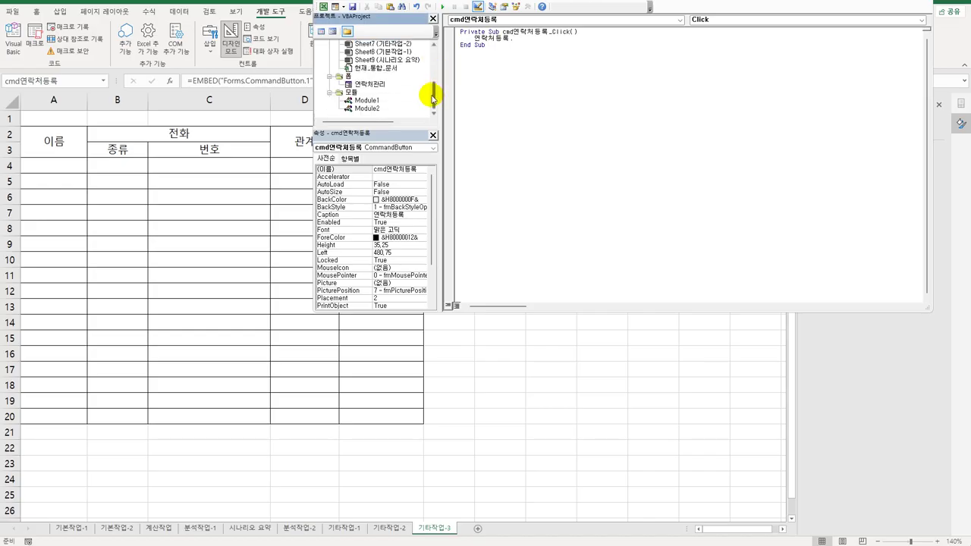
{"action": "left_click", "coordinate": [499, 46]}
{"action": "left_click", "coordinate": [556, 328]}
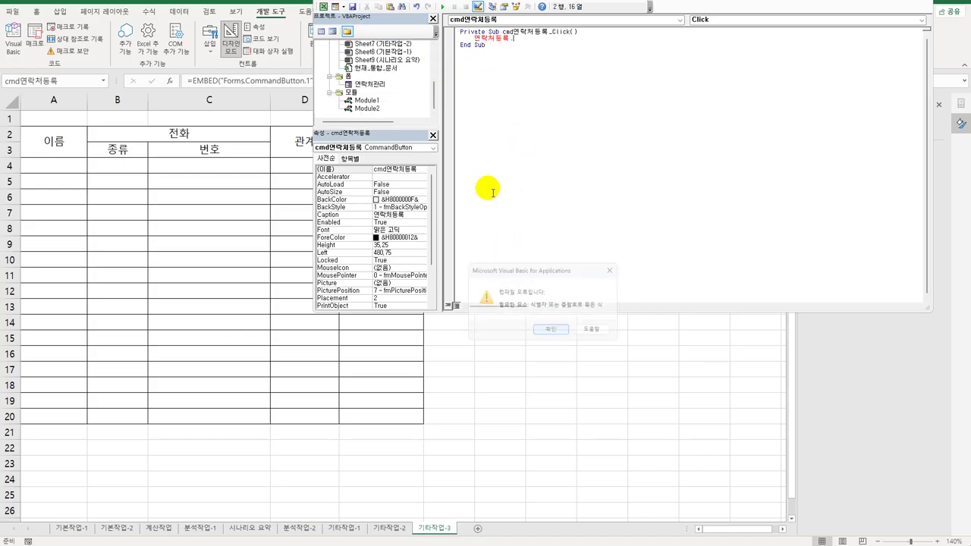
{"action": "left_click_drag", "start_coordinate": [496, 38], "coordinate": [531, 36]}
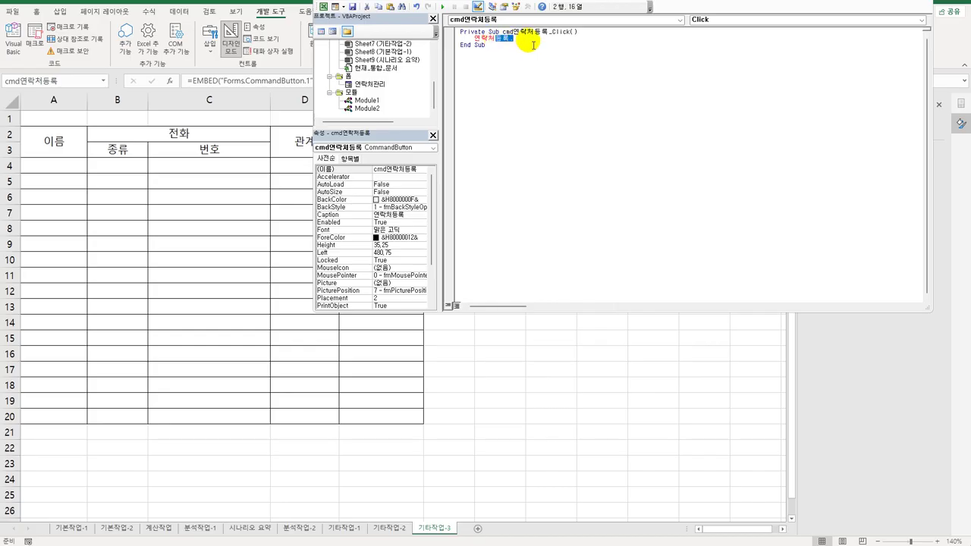
{"action": "key", "text": "BackSpace"}
{"action": "type", "text": "관리."}
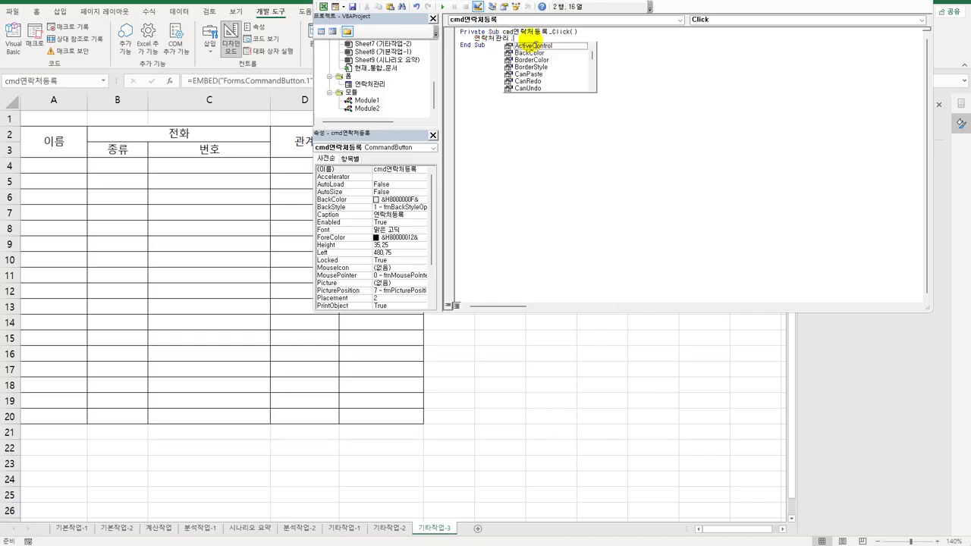
{"action": "type", "text": "sh"}
{"action": "key", "text": "Tab"}
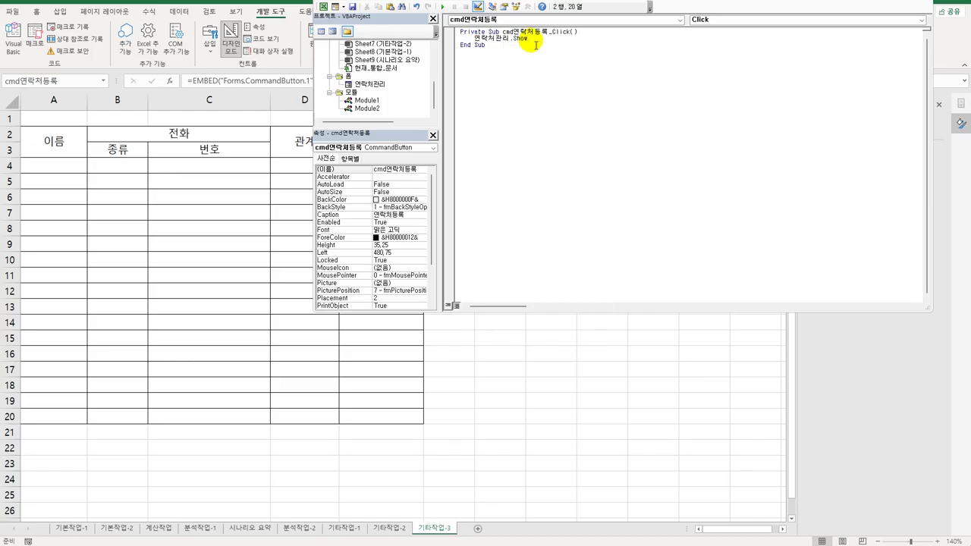
{"action": "left_click", "coordinate": [565, 159]}
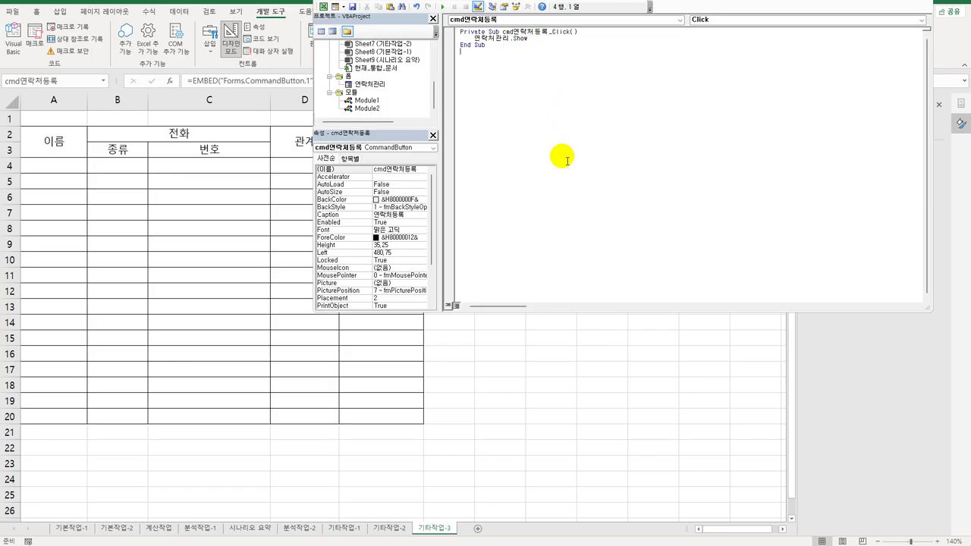
- Open the code of the 연락처관리 form and create its UserForm_Initialize procedure
{"action": "double_click", "coordinate": [372, 84]}
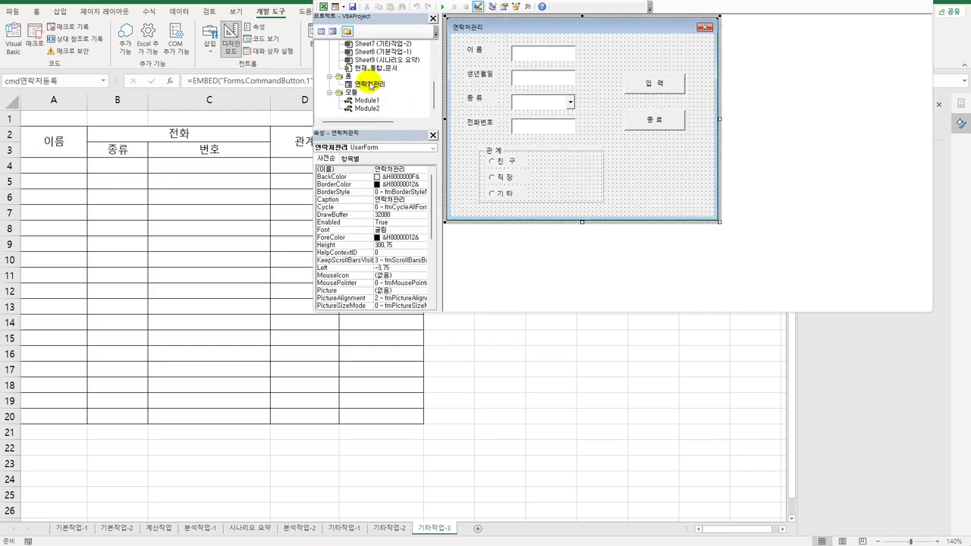
{"action": "left_click", "coordinate": [321, 33]}
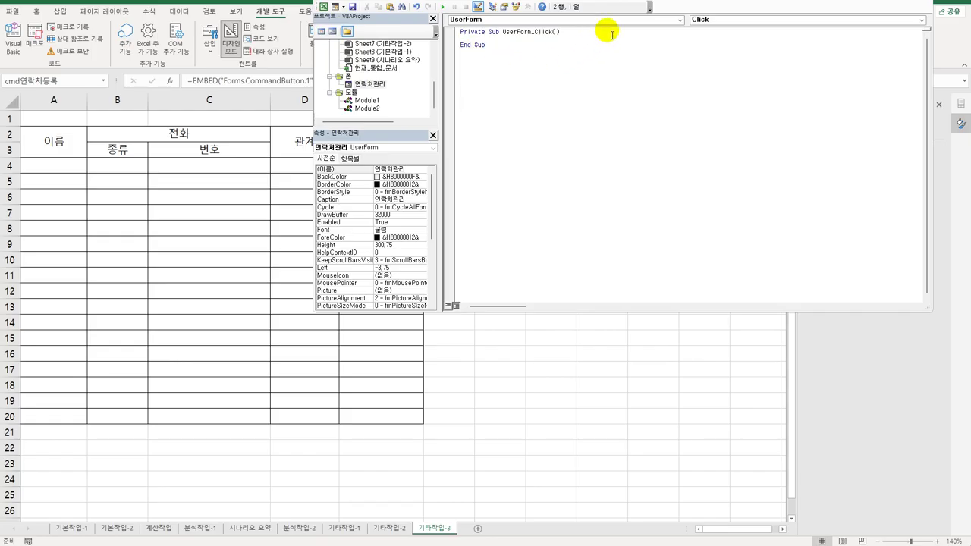
{"action": "left_click", "coordinate": [740, 21]}
{"action": "left_click", "coordinate": [727, 76]}
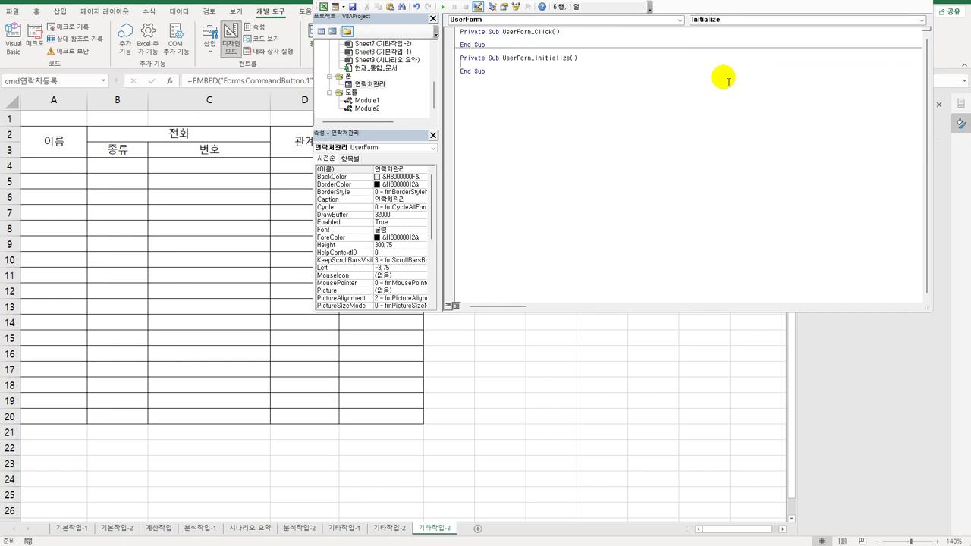
- Add the line Txt이름.SetFocus to the UserForm_Initialize procedure
{"action": "key", "text": "Tab"}
{"action": "type", "text": "txt이름."}
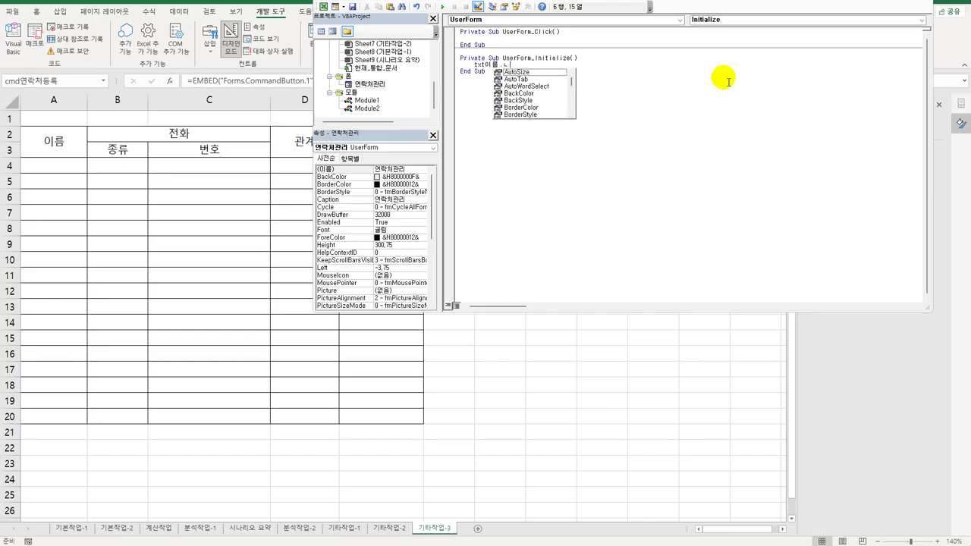
{"action": "type", "text": "set"}
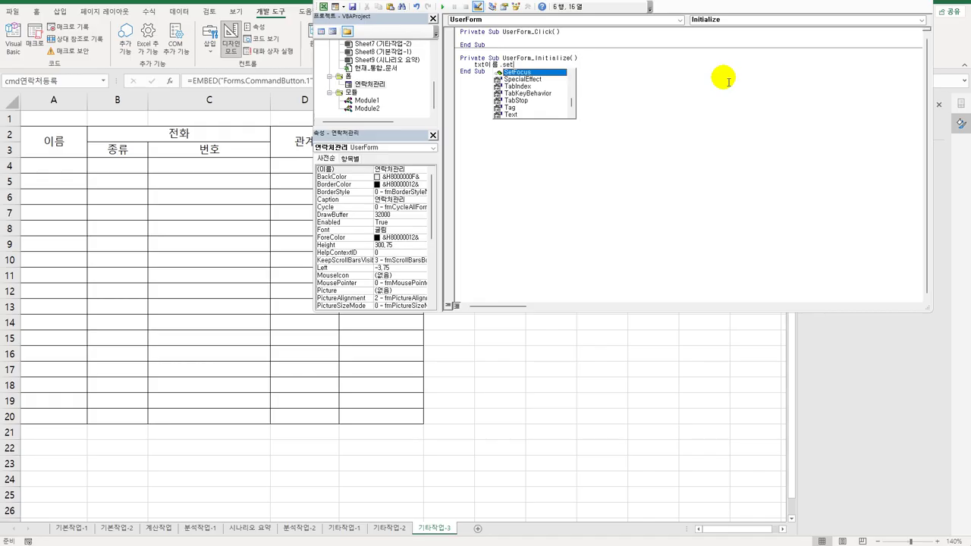
{"action": "key", "text": "Tab"}
{"action": "key", "text": "Return"}
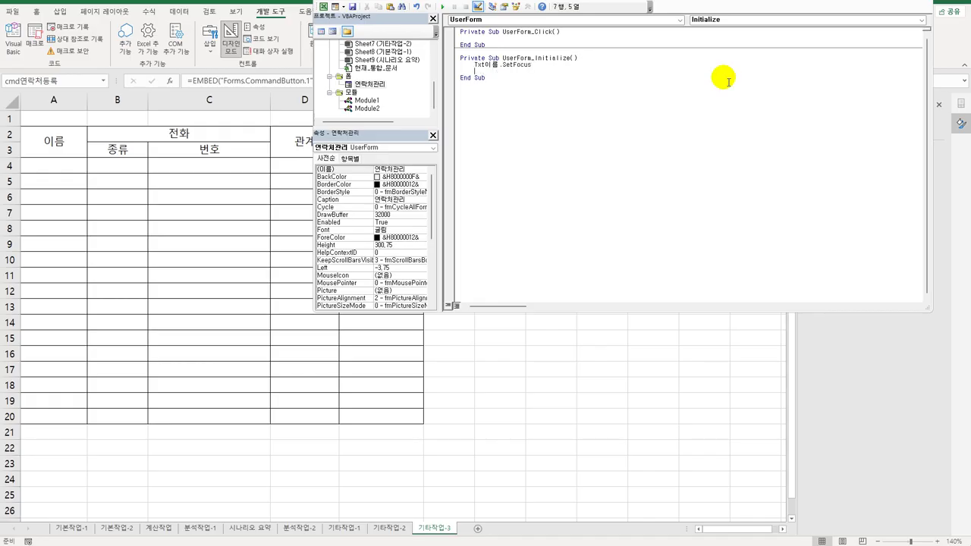
- Add the line cmb종류.RowSource = "G6:G8" below the SetFocus statement in UserForm_Initialize
{"action": "type", "text": "cmb"}
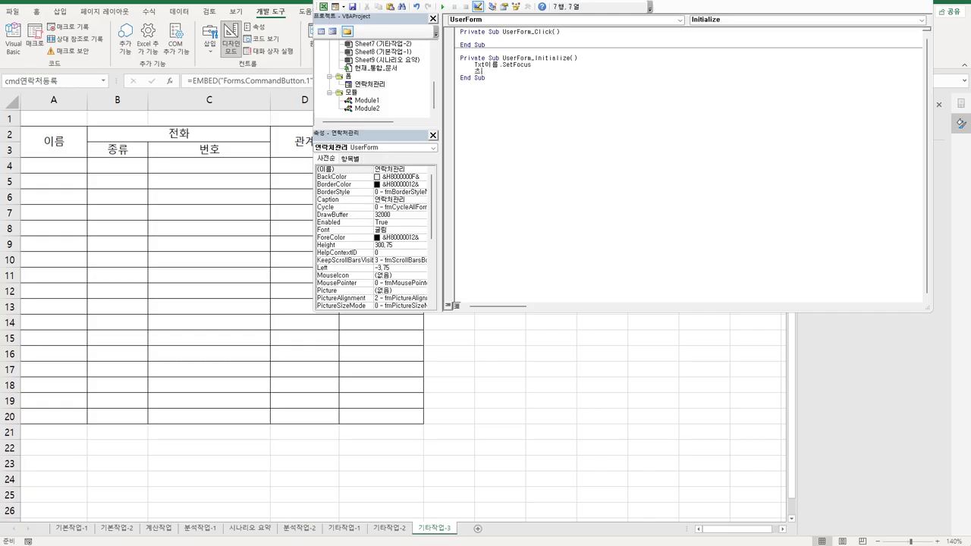
{"action": "type", "text": "종류."}
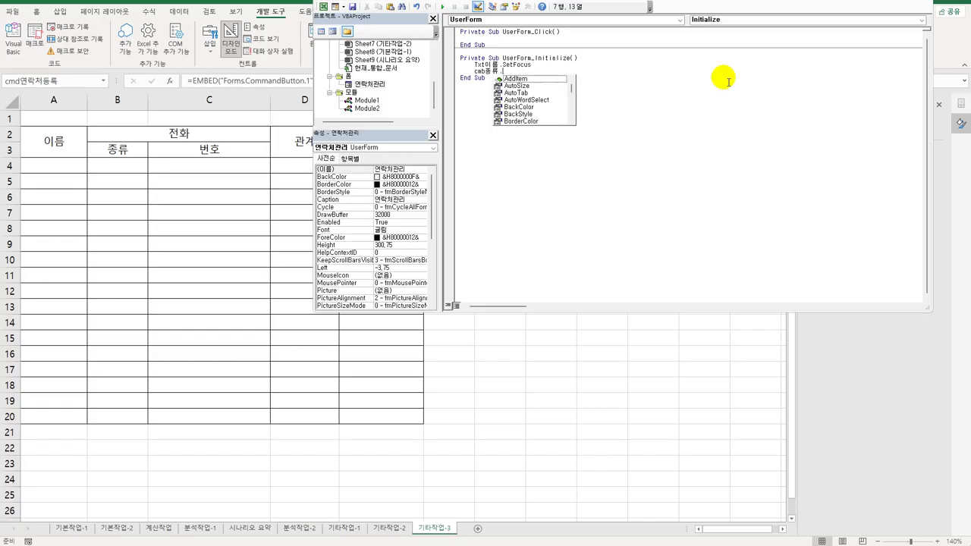
{"action": "type", "text": "RowSource ="}
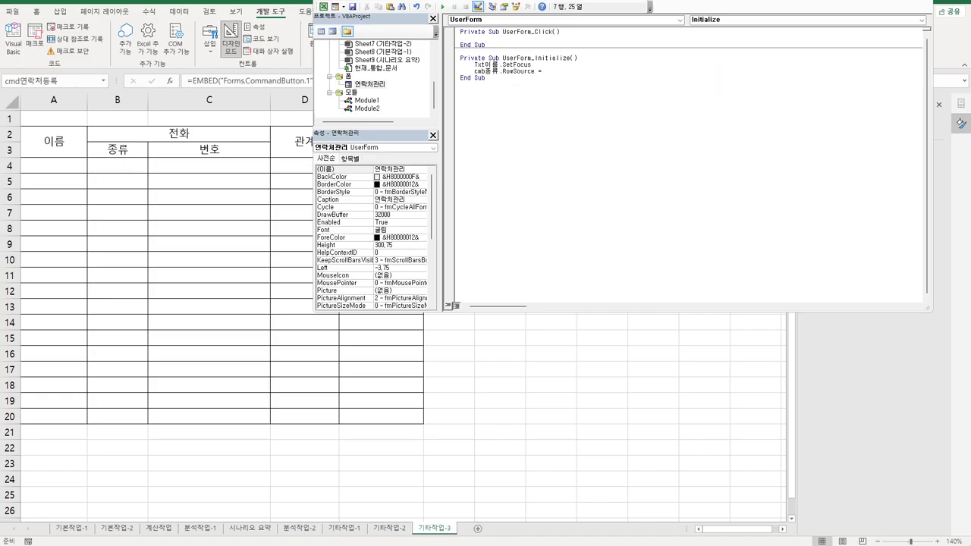
{"action": "type", "text": " \"ㅁ"}
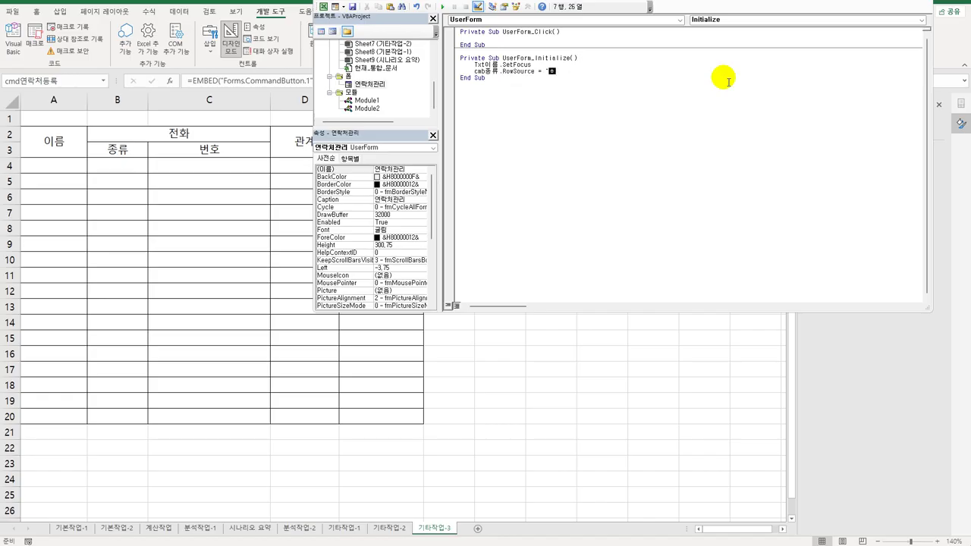
{"action": "key", "text": "BackSpace"}
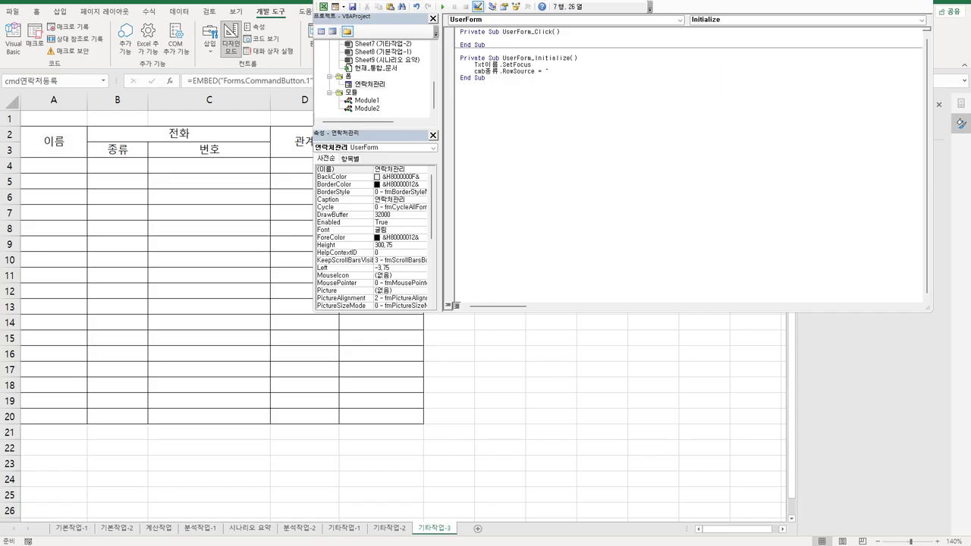
{"action": "type", "text": "G6:G8\""}
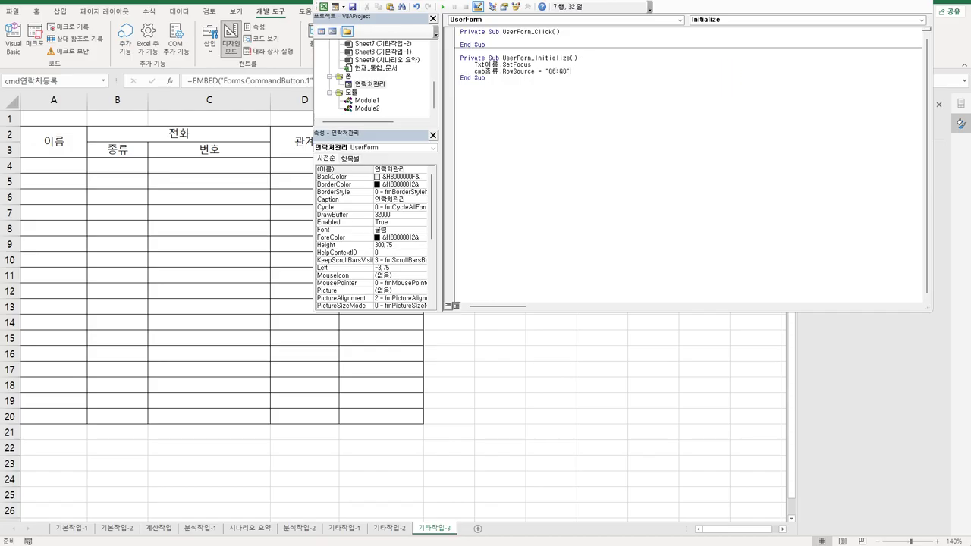
- Add the line Opt친구 = True below the RowSource statement in UserForm_Initialize
{"action": "key", "text": "Return"}
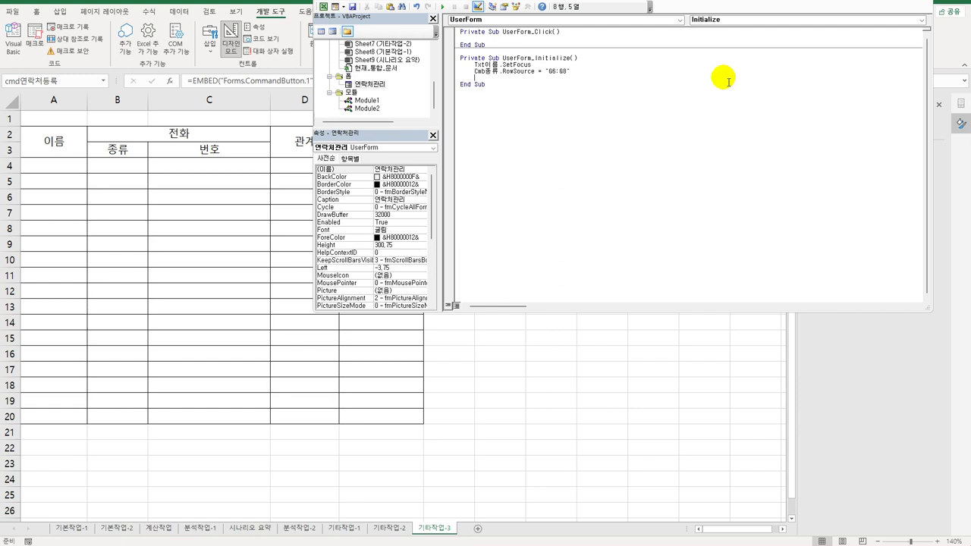
{"action": "type", "text": "opt친구 = true"}
{"action": "key", "text": "Down"}
- Open the 연락처관리 form design and create the click procedure of its Cmd종료 button
{"action": "left_click", "coordinate": [371, 86]}
{"action": "double_click", "coordinate": [374, 89]}
{"action": "double_click", "coordinate": [671, 120]}
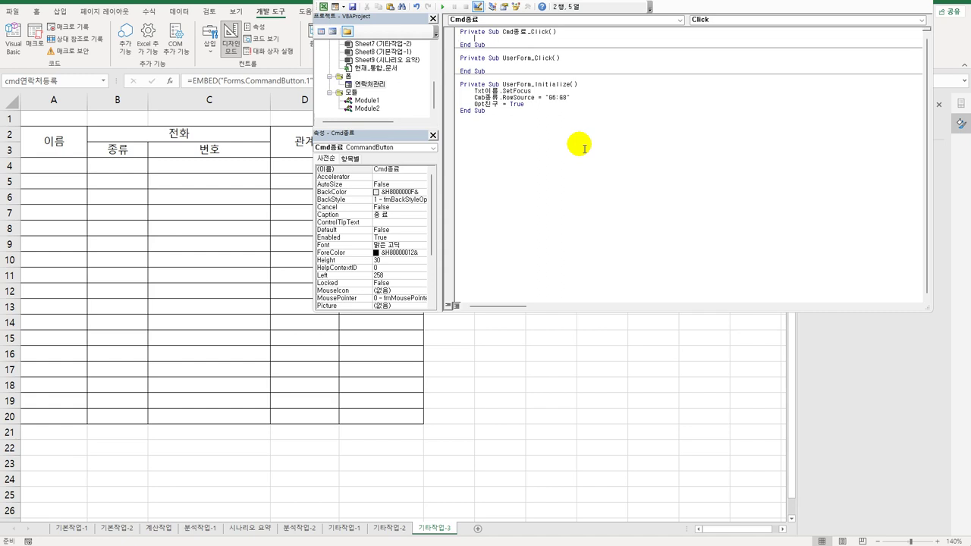
- Write MsgBox Now, vbOKOnly, "연락처관리창을 종료합니다." in the Cmd종료_Click procedure
{"action": "type", "text": "msgbox n"}
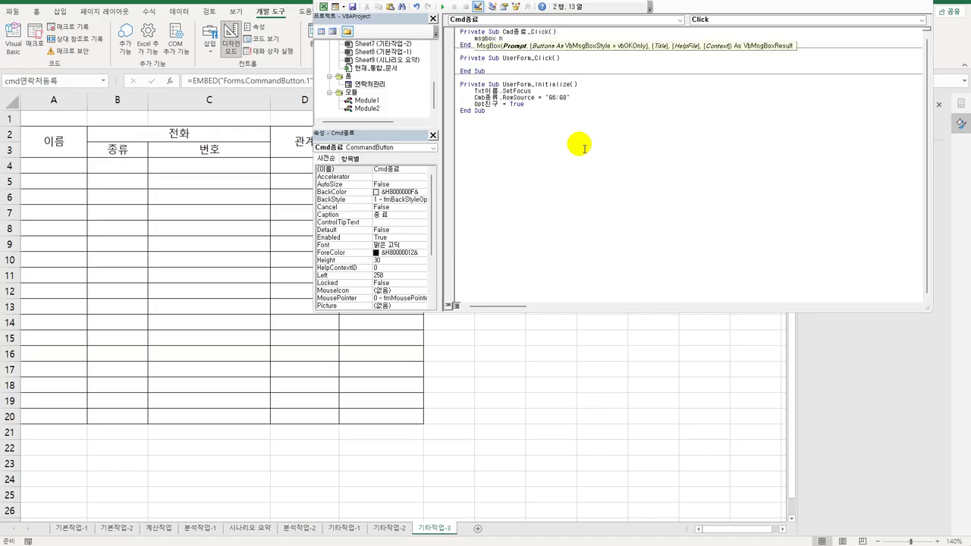
{"action": "type", "text": "ow,"}
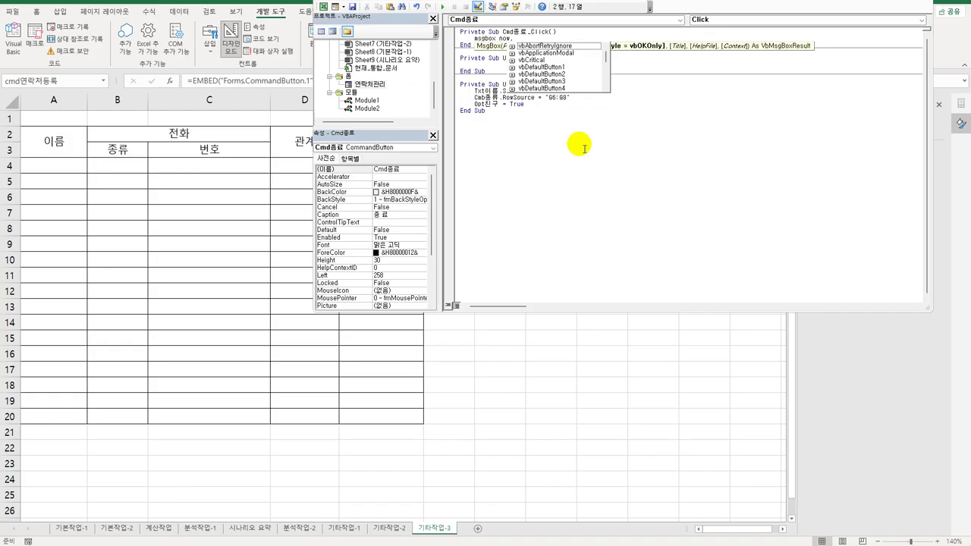
{"action": "type", "text": " vbok"}
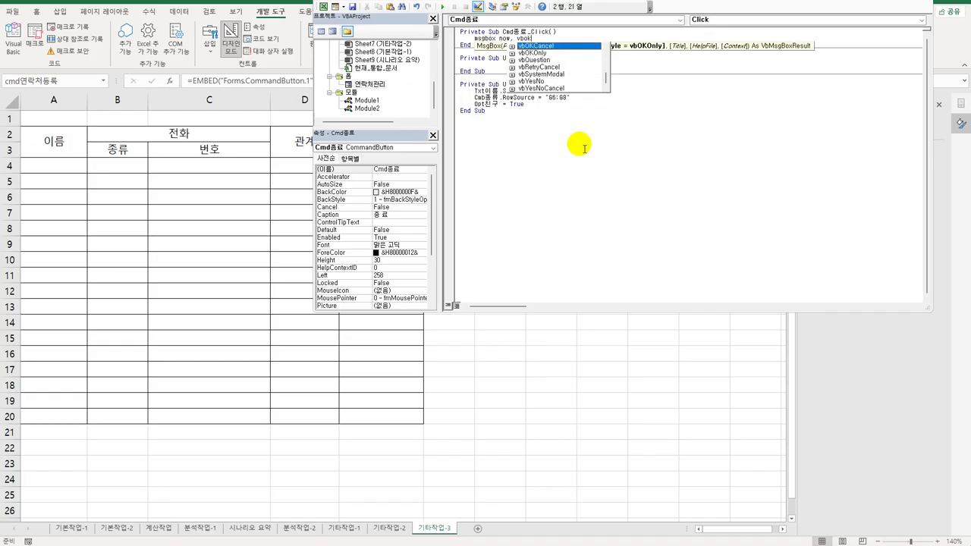
{"action": "key", "text": "Down"}
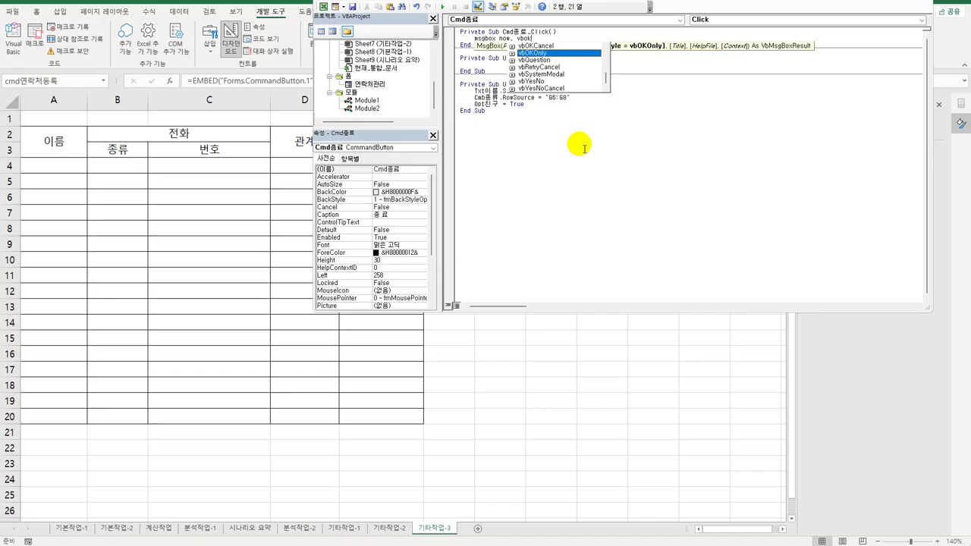
{"action": "type", "text": ", \""}
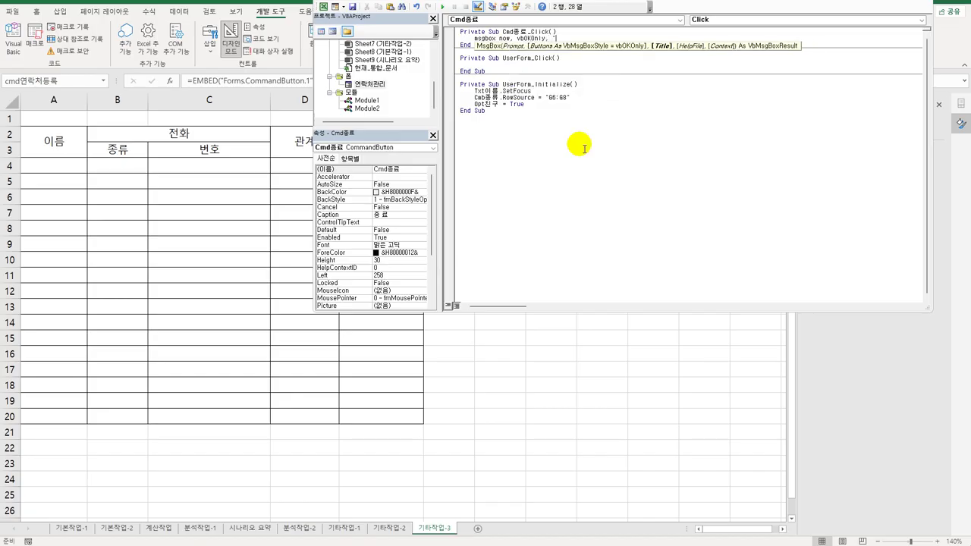
{"action": "type", "text": "연락처관리창을 종료합니다.\""}
{"action": "key", "text": "Return"}
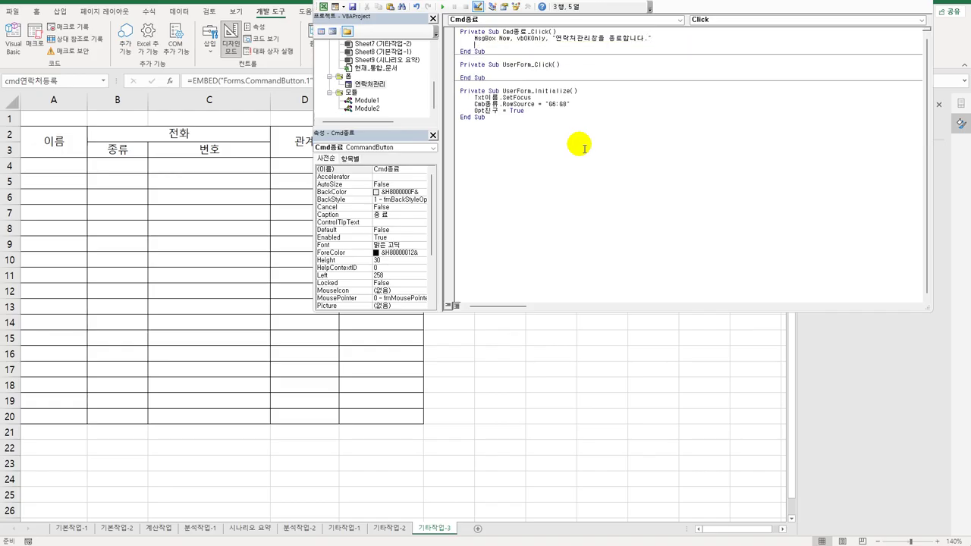
- Add the line Unload Me below the MsgBox statement in Cmd종료_Click
{"action": "type", "text": "unlao"}
{"action": "key", "text": "BackSpace"}
{"action": "key", "text": "BackSpace"}
{"action": "type", "text": "oad me"}
{"action": "key", "text": "Down"}
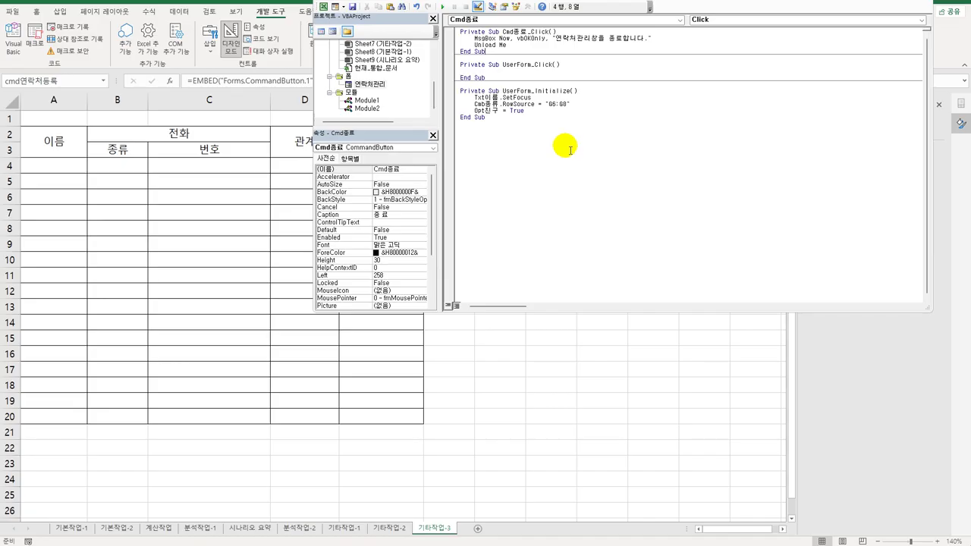
- Return to the 연락처관리 form design and create the click procedure of its Cmd입력 button
{"action": "double_click", "coordinate": [369, 84]}
{"action": "double_click", "coordinate": [654, 82]}
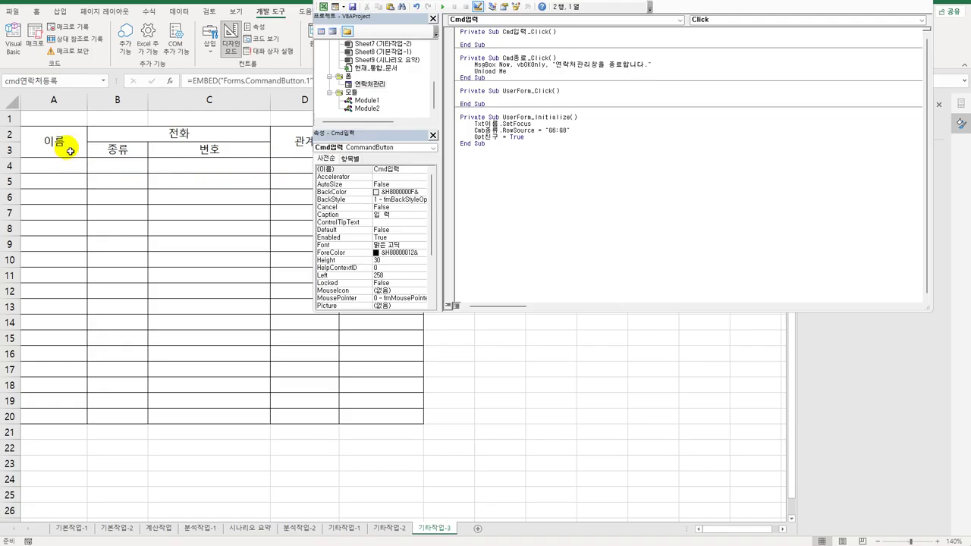
- Examine the header rows and first entry row of the contact table on the 기타작업-3 sheet
{"action": "left_click", "coordinate": [70, 151]}
{"action": "left_click_drag", "start_coordinate": [72, 145], "coordinate": [380, 147]}
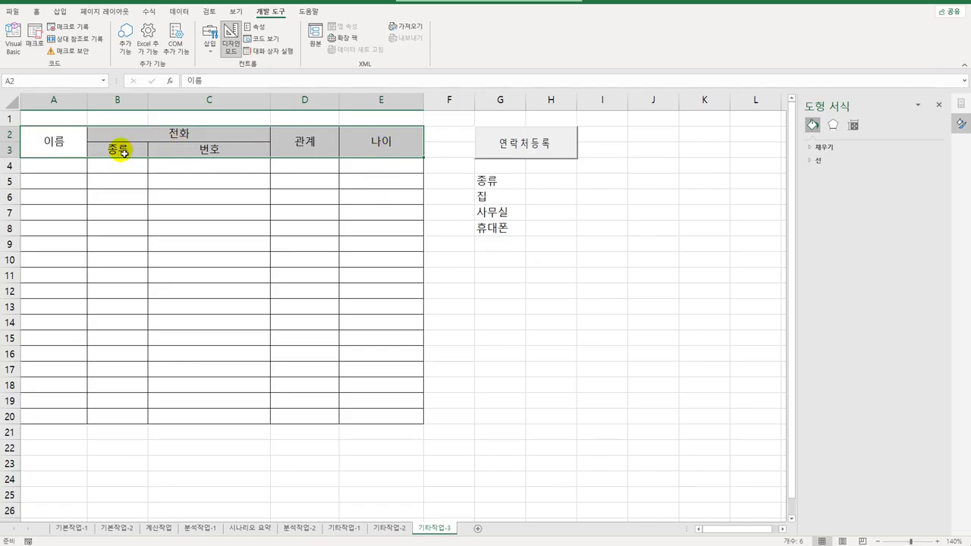
{"action": "left_click", "coordinate": [60, 173]}
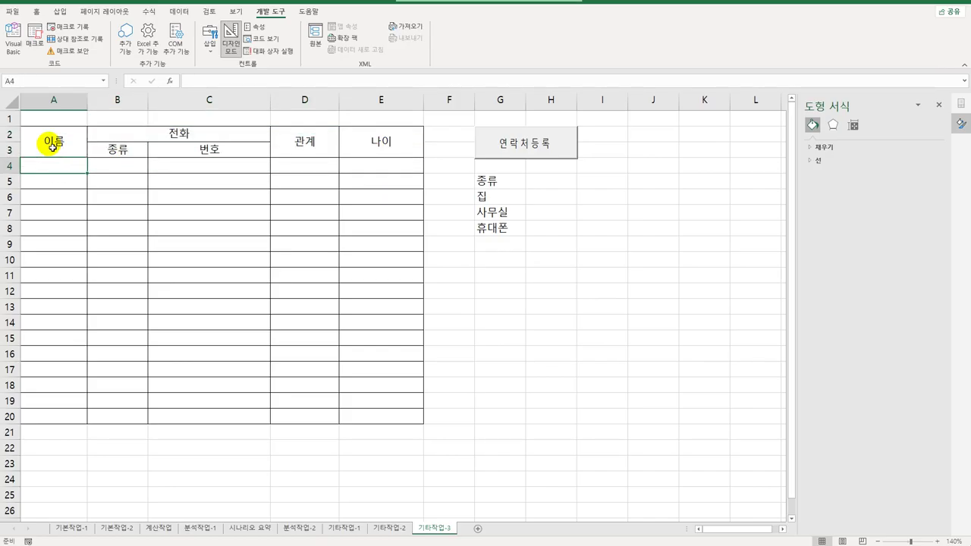
{"action": "left_click_drag", "start_coordinate": [48, 142], "coordinate": [359, 141]}
{"action": "left_click", "coordinate": [60, 171]}
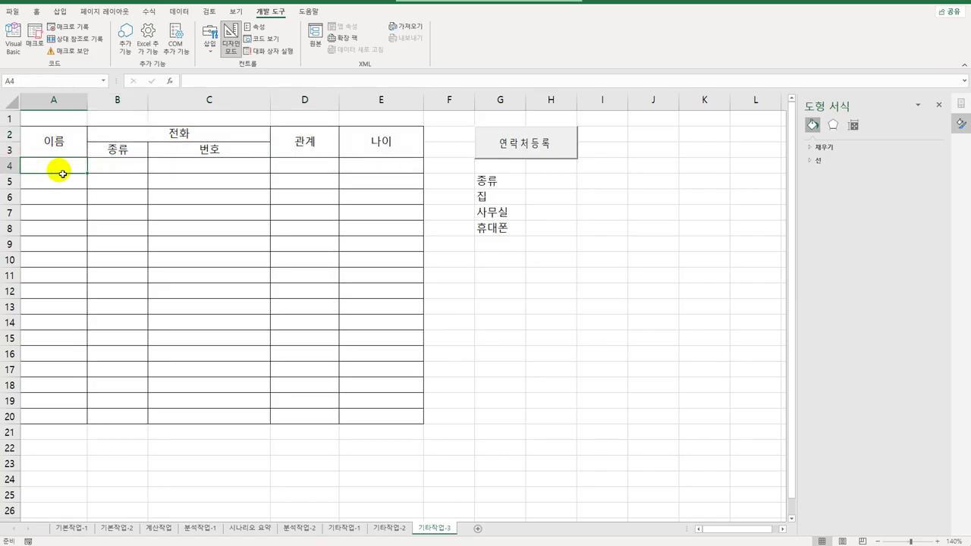
{"action": "left_click", "coordinate": [52, 120]}
{"action": "left_click", "coordinate": [53, 167]}
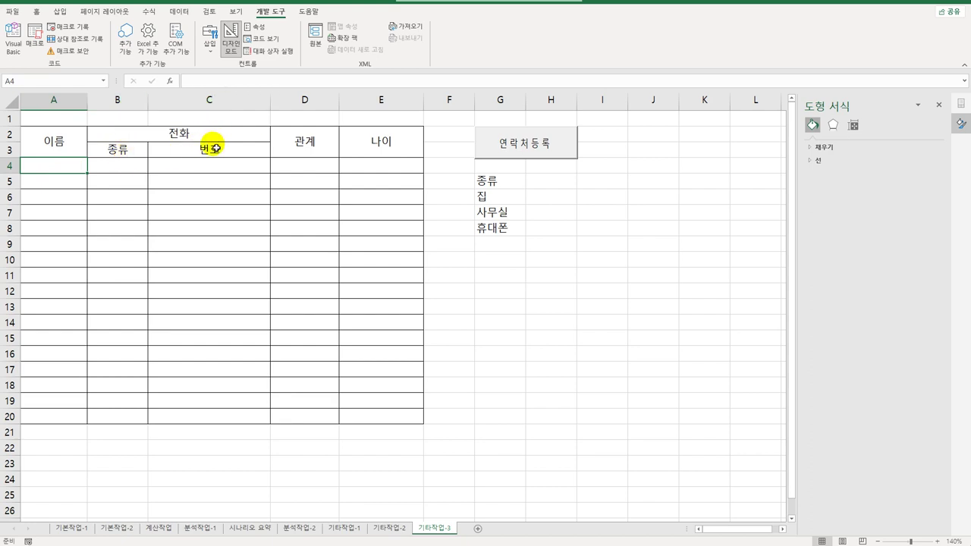
- Return to the Visual Basic editor and add i = Range("A2").CurrentRegion.Rows.Count + 2 to the Cmd입력_Click procedure
{"action": "left_click", "coordinate": [17, 45]}
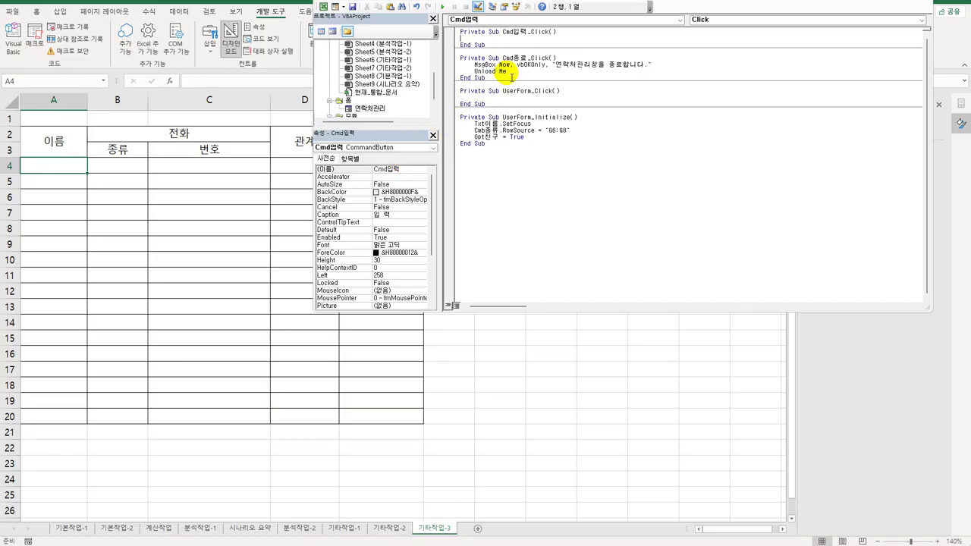
{"action": "key", "text": "Return"}
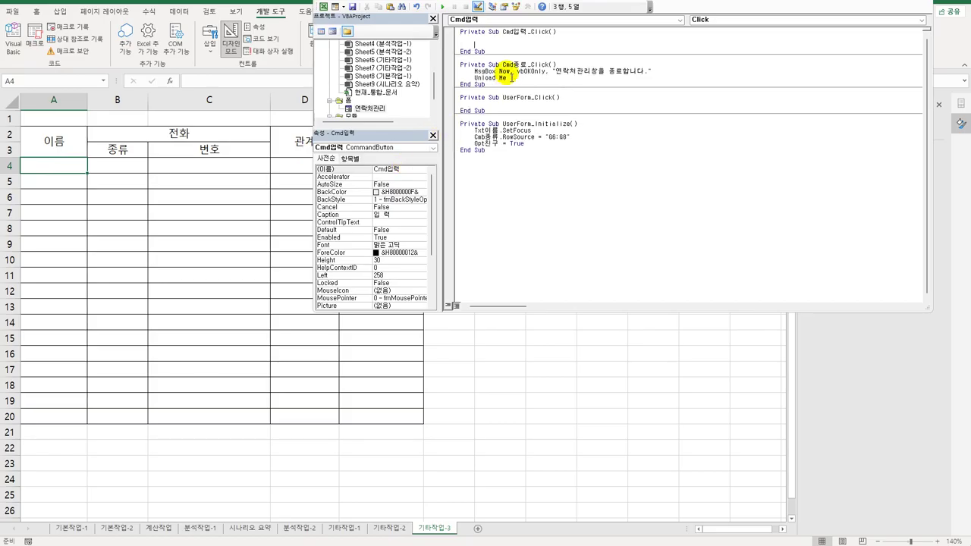
{"action": "type", "text": "i = range(\""}
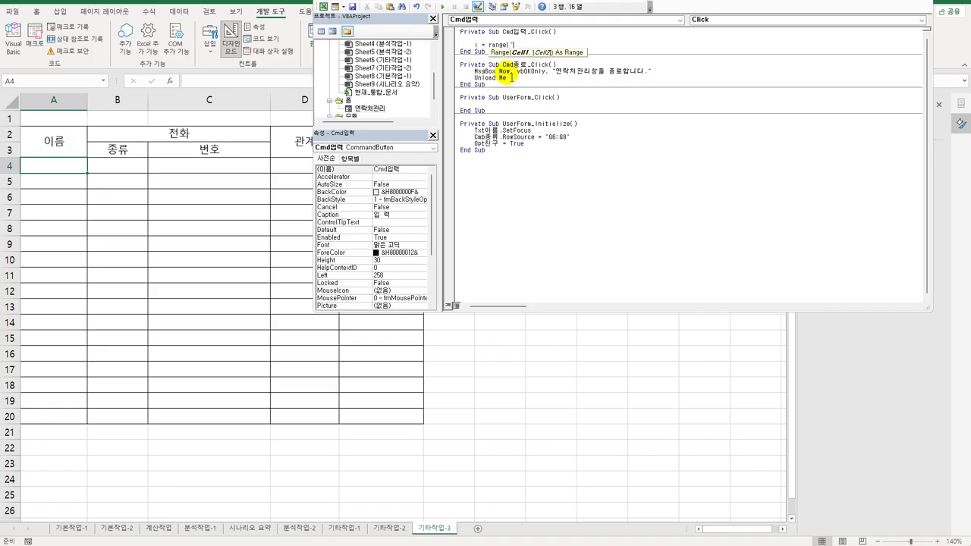
{"action": "type", "text": "A2\").cu"}
{"action": "key", "text": "Down"}
{"action": "key", "text": "Tab"}
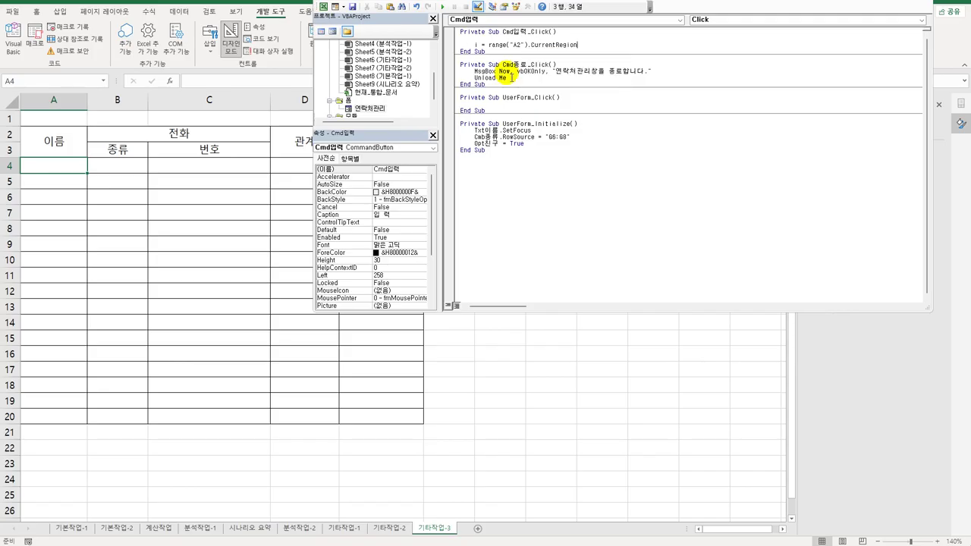
{"action": "type", "text": ".rows.count + 2"}
{"action": "key", "text": "Return"}
{"action": "key", "text": "Return"}
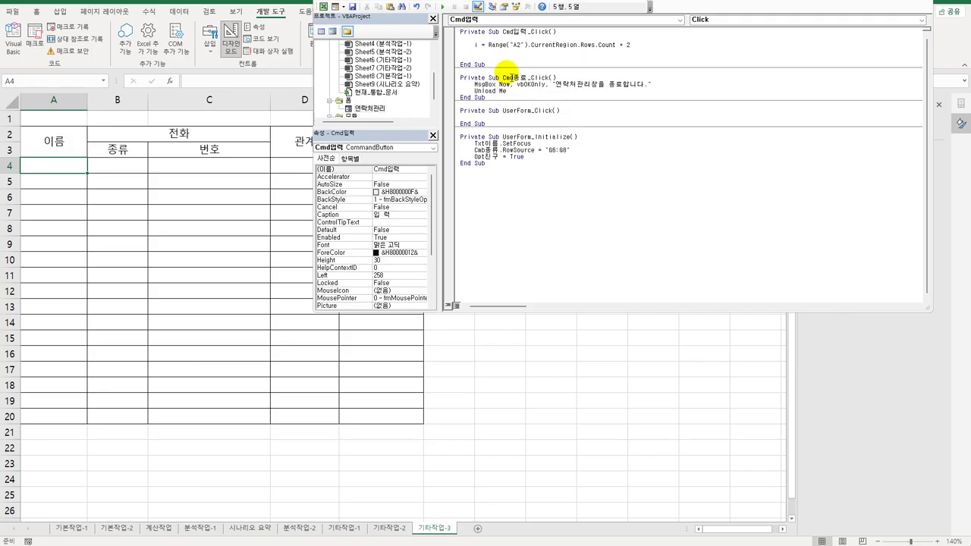
- Add the line Cells(i, 1) = Txt이름.Value below the row calculation in Cmd입력_Click
{"action": "type", "text": "cells(i,1"}
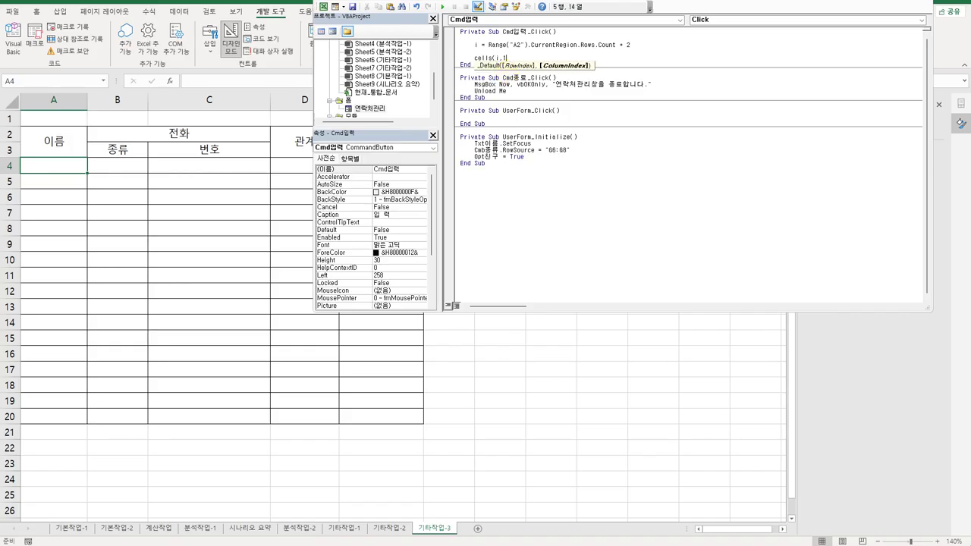
{"action": "type", "text": ") = "}
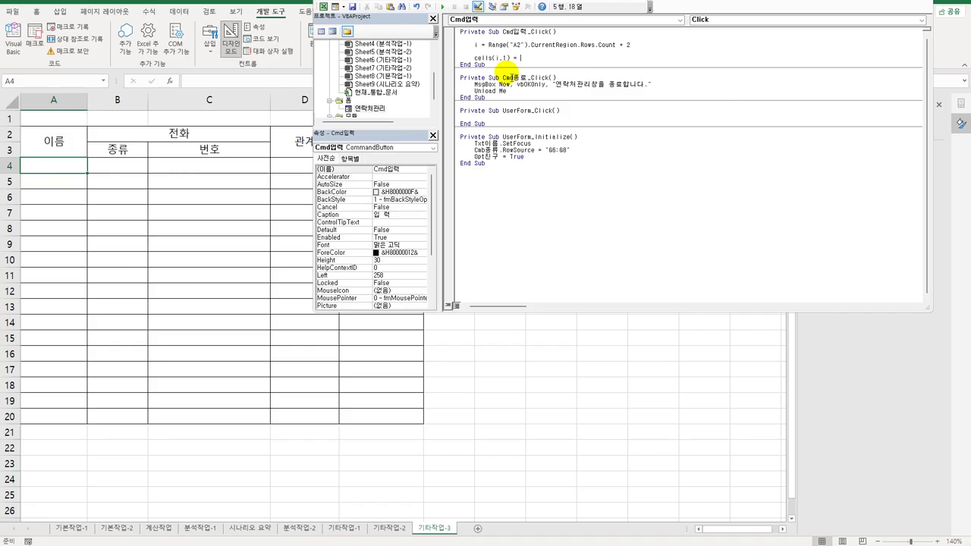
{"action": "type", "text": "txt이름.va"}
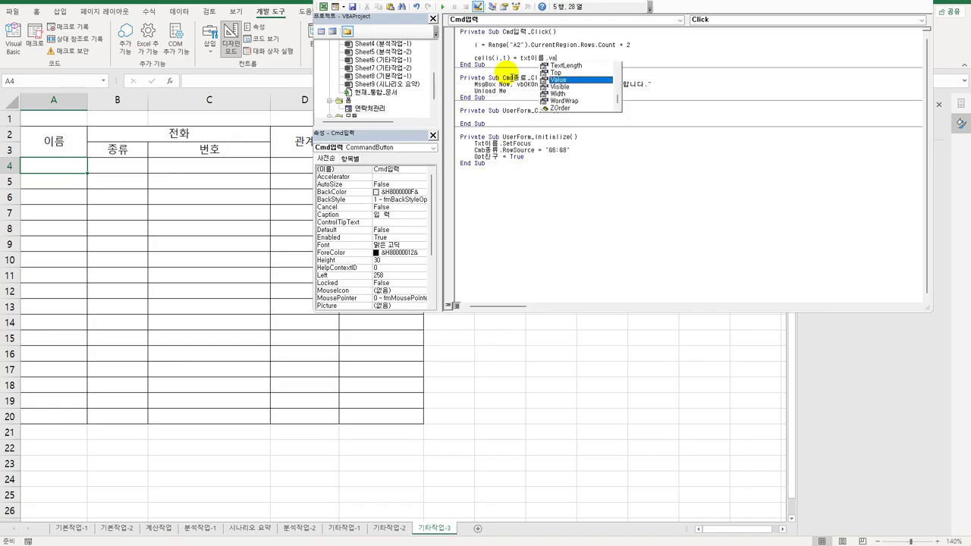
{"action": "key", "text": "Tab"}
{"action": "key", "text": "Return"}
- Duplicate the Cells(i, 1) = Txt이름.Value line four times directly below it, without blank lines between the copies
{"action": "key", "text": "shift+End"}
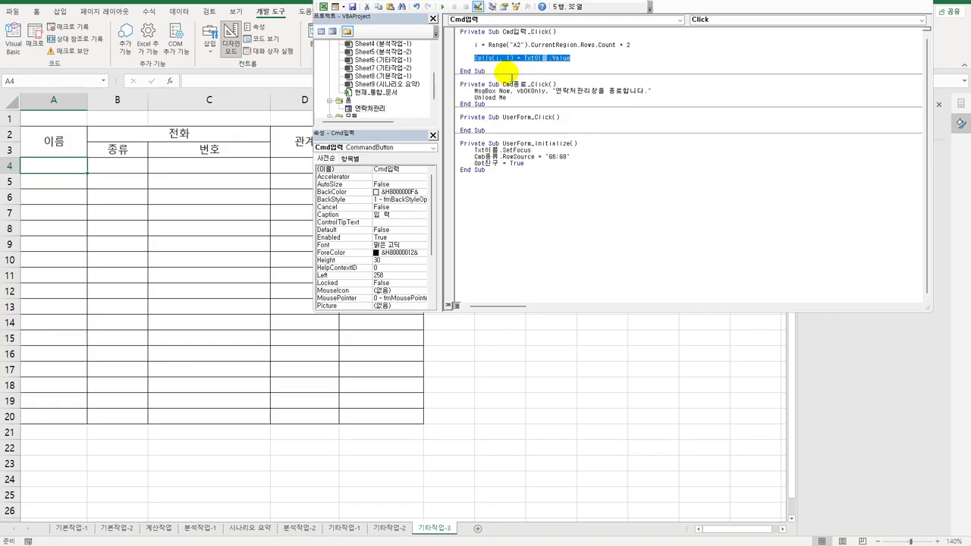
{"action": "key", "text": "ctrl+c"}
{"action": "key", "text": "Down"}
{"action": "key", "text": "Return"}
{"action": "key", "text": "ctrl+v"}
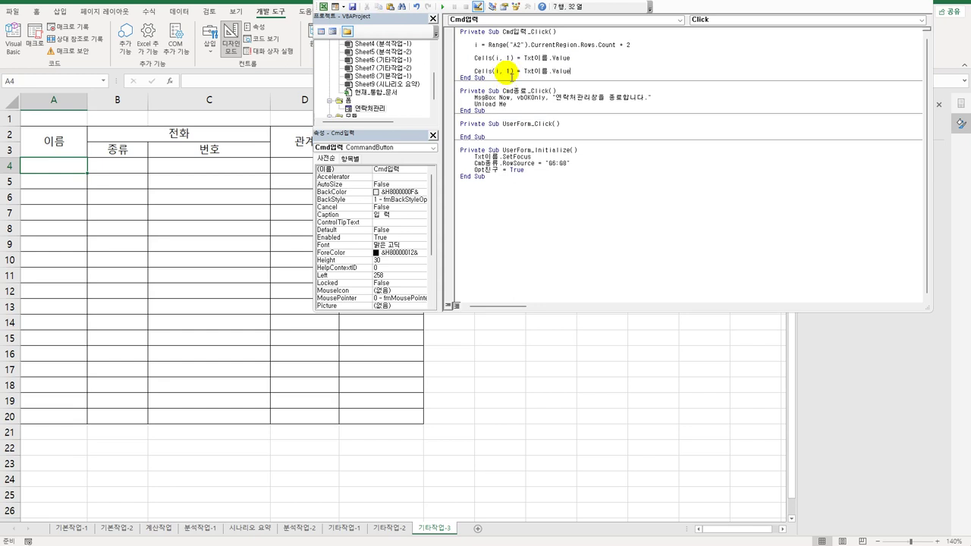
{"action": "key", "text": "Up"}
{"action": "key", "text": "Up"}
{"action": "key", "text": "End"}
{"action": "key", "text": "Delete"}
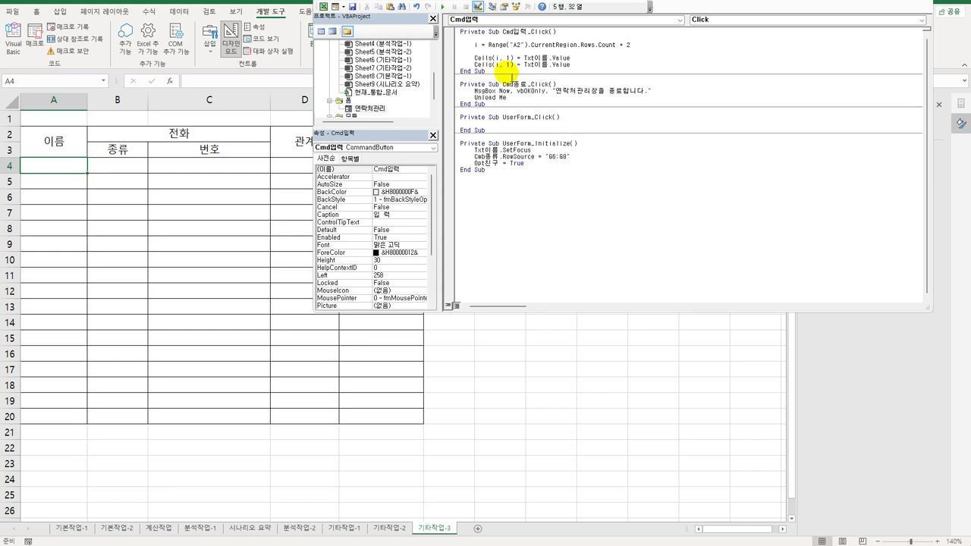
{"action": "key", "text": "Return"}
{"action": "key", "text": "ctrl+v"}
{"action": "key", "text": "Return"}
{"action": "key", "text": "ctrl+v"}
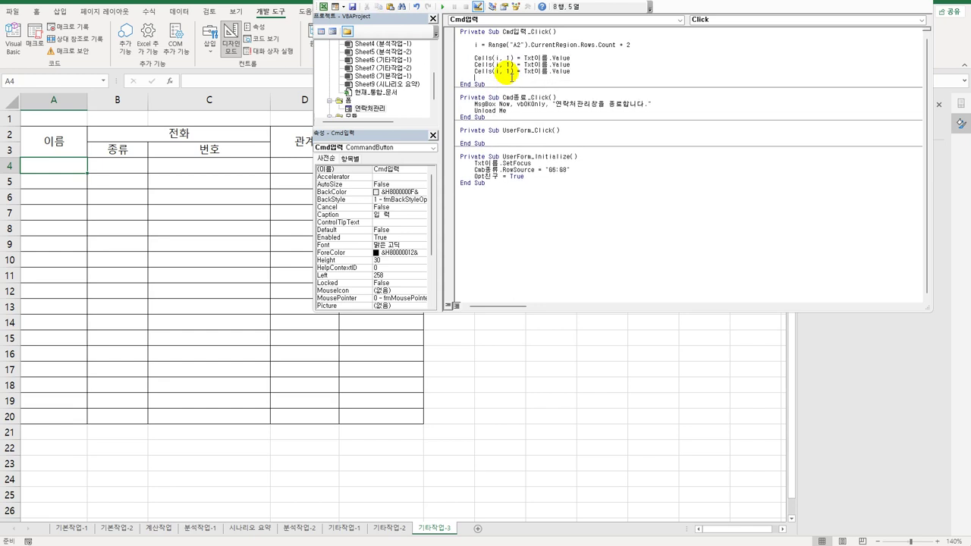
{"action": "key", "text": "Return"}
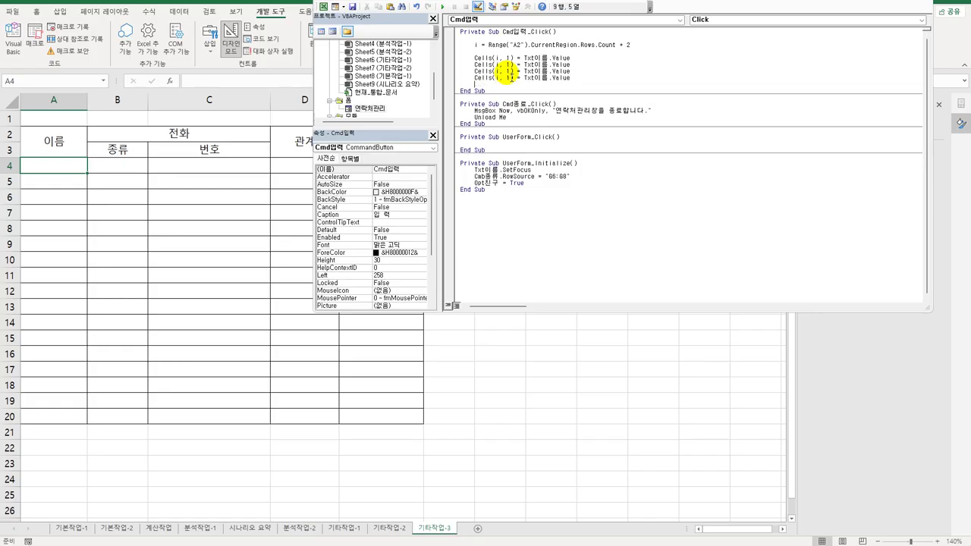
{"action": "key", "text": "ctrl+v"}
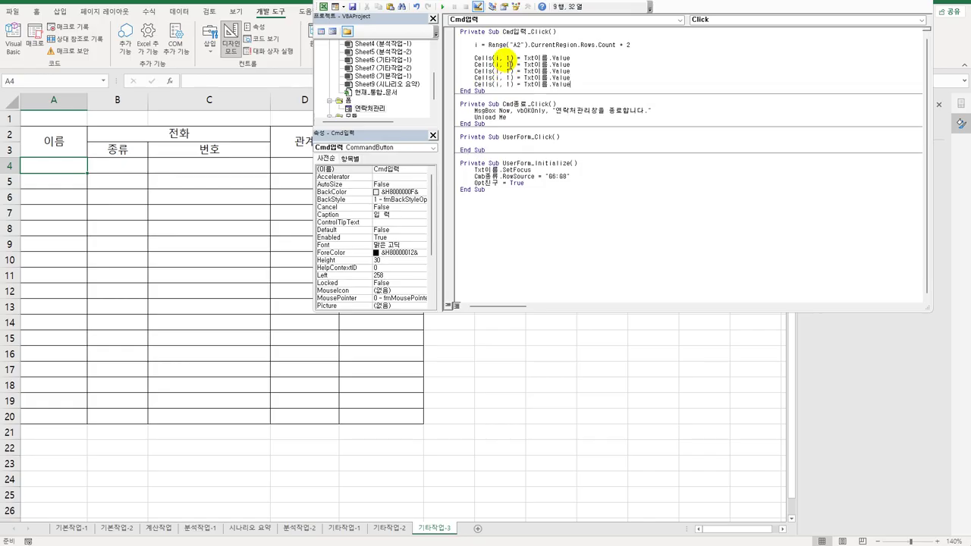
- Change the column numbers in the four duplicated Cells lines to 2, 3, 4 and 5 in order
{"action": "double_click", "coordinate": [508, 65]}
{"action": "type", "text": "2"}
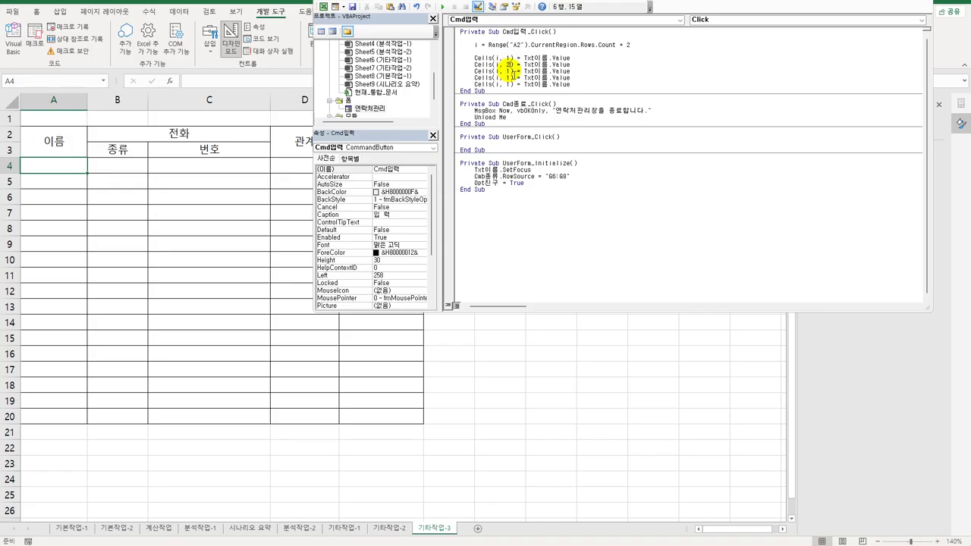
{"action": "type", "text": "3"}
{"action": "double_click", "coordinate": [508, 77]}
{"action": "type", "text": "4"}
{"action": "double_click", "coordinate": [508, 84]}
{"action": "type", "text": "5"}
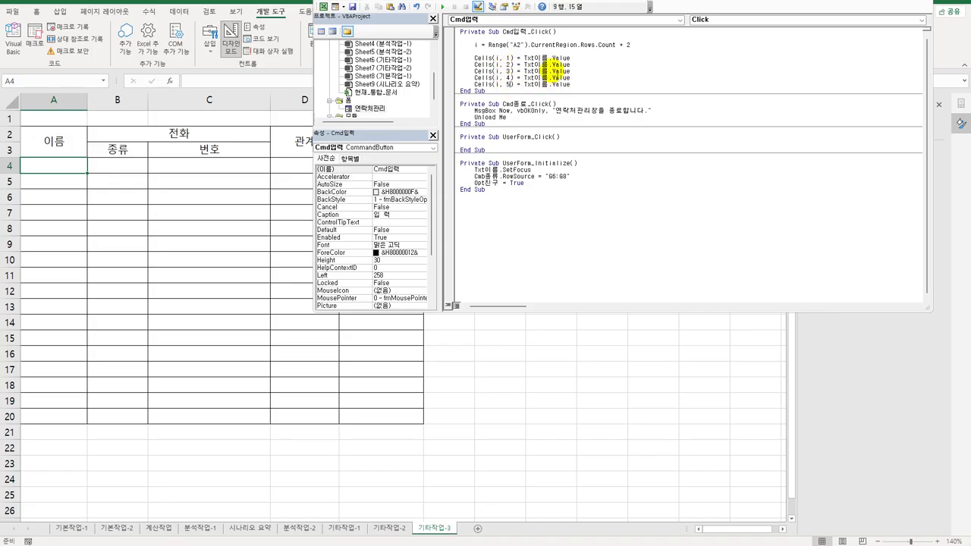
- Assign Cmb종류.Value to Cells(i, 2) and Txt전화번호.Value to Cells(i, 3)
{"action": "left_click_drag", "start_coordinate": [524, 64], "coordinate": [584, 65]}
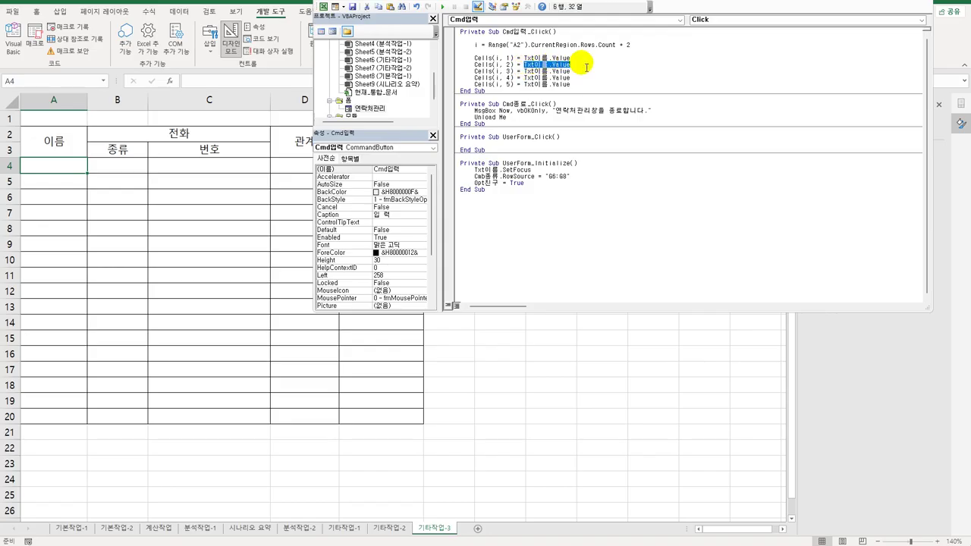
{"action": "type", "text": "ㅊ"}
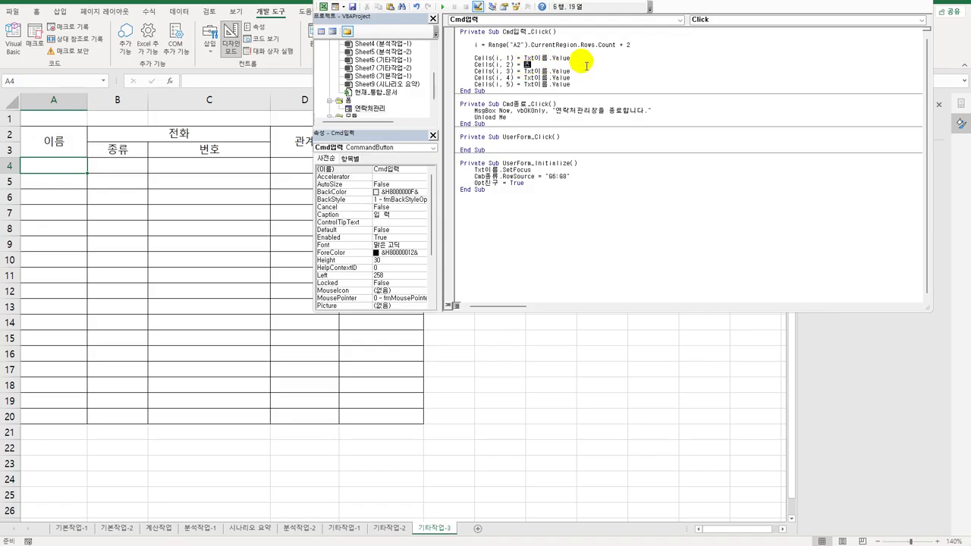
{"action": "key", "text": "BackSpace"}
{"action": "type", "text": "cmb종류.Value"}
{"action": "left_click", "coordinate": [586, 67]}
{"action": "key", "text": "Left"}
{"action": "key", "text": "shift+Left"}
{"action": "key", "text": "shift+Left"}
{"action": "type", "text": "전화번호"}
- Insert a blank line and the condition If Opt친구 = True Then above the Cells(i, 4) line
{"action": "key", "text": "Up"}
{"action": "key", "text": "Return"}
{"action": "key", "text": "Return"}
{"action": "type", "text": "if"}
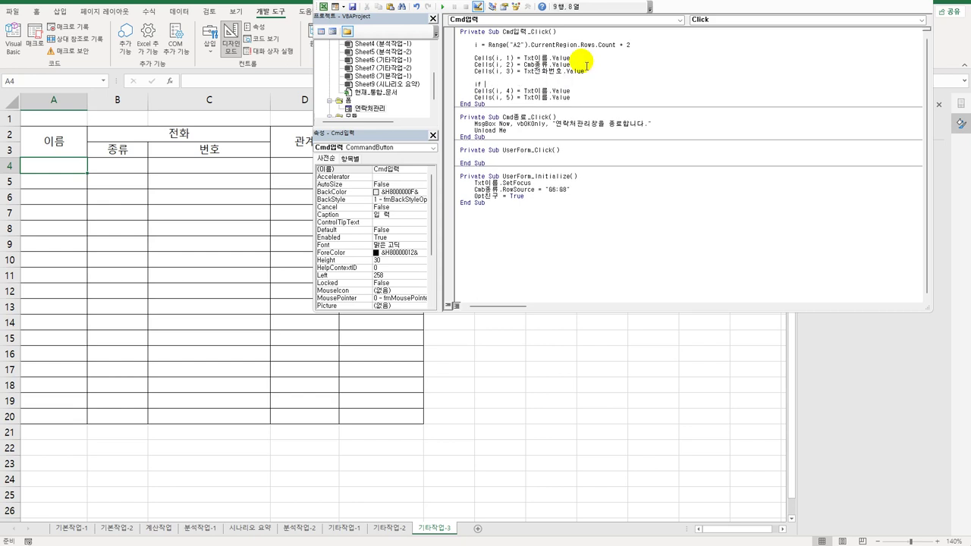
{"action": "type", "text": " opt"}
{"action": "type", "text": "ㅊ"}
{"action": "type", "text": "친구 = "}
{"action": "type", "text": "true"}
{"action": "type", "text": "then"}
- Indent the Cells(i, 4) line under the If condition, set its value to "친구" and add an empty line below
{"action": "key", "text": "Down"}
{"action": "key", "text": "Home"}
{"action": "key", "text": "Tab"}
{"action": "key", "text": "Right"}
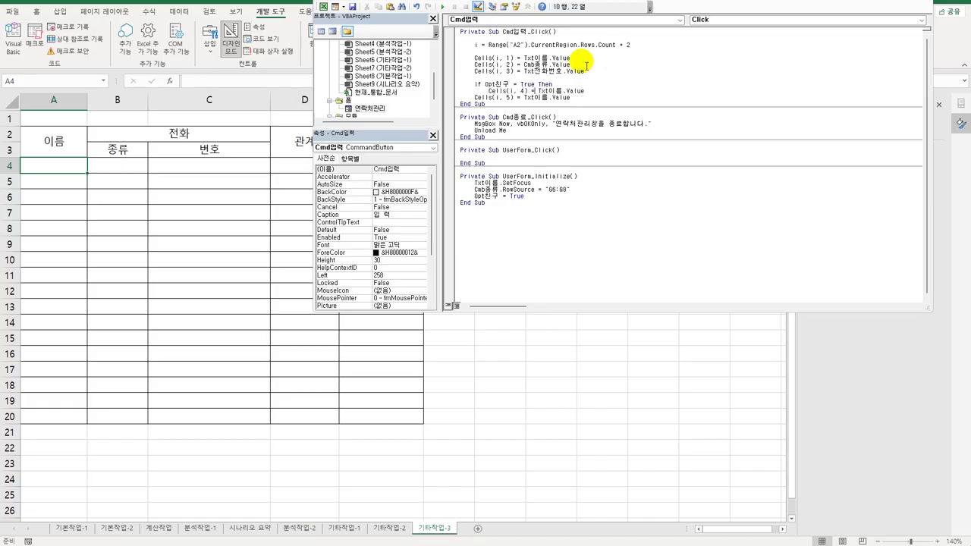
{"action": "key", "text": "shift+End"}
{"action": "type", "text": "\""}
{"action": "type", "text": "친ㄱ"}
{"action": "type", "text": "구\""}
{"action": "key", "text": "Return"}
{"action": "key", "text": "Up"}
{"action": "key", "text": "Up"}
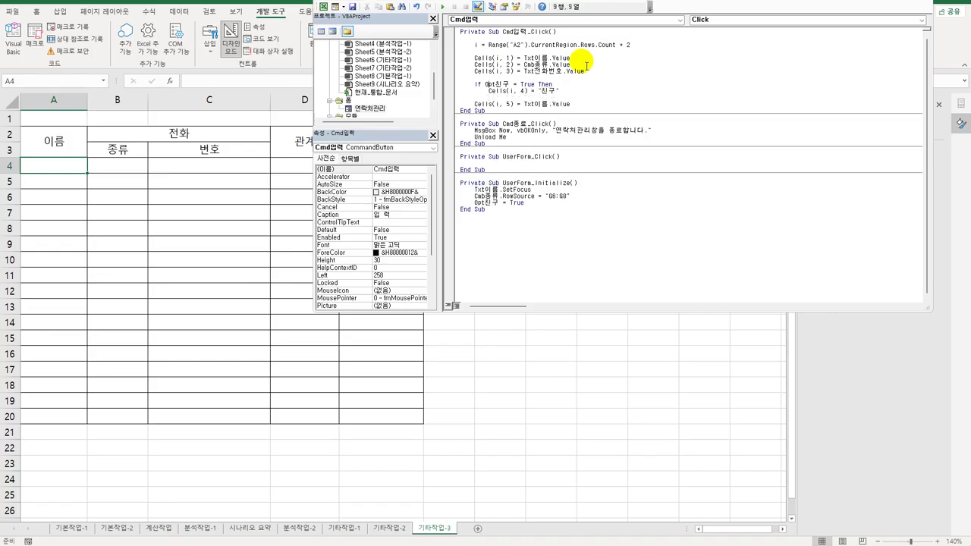
- Duplicate the If Opt친구 = True Then condition and its Cells(i, 4) line directly below the originals
{"action": "key", "text": "shift+Down"}
{"action": "key", "text": "shift+End"}
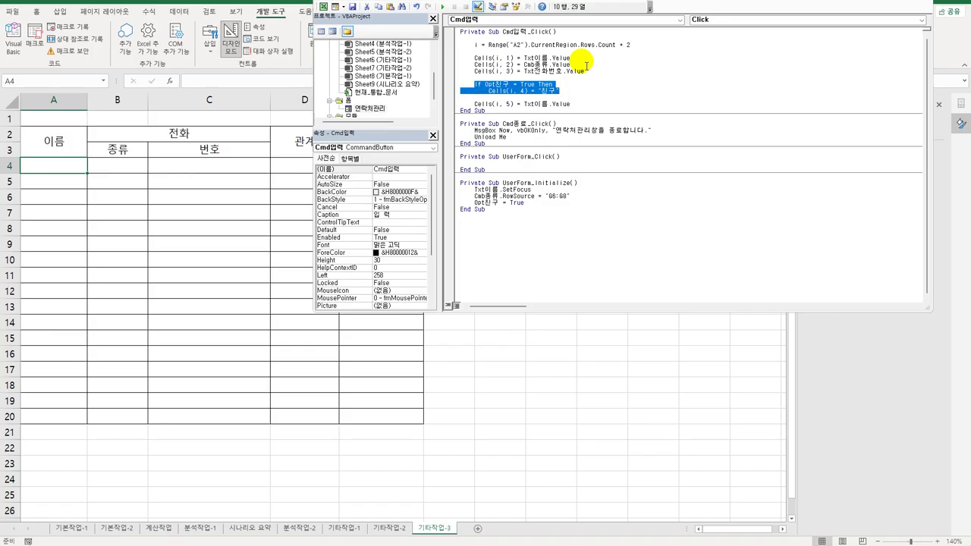
{"action": "key", "text": "ctrl+c"}
{"action": "key", "text": "Down"}
{"action": "key", "text": "ctrl+v"}
{"action": "key", "text": "Up"}
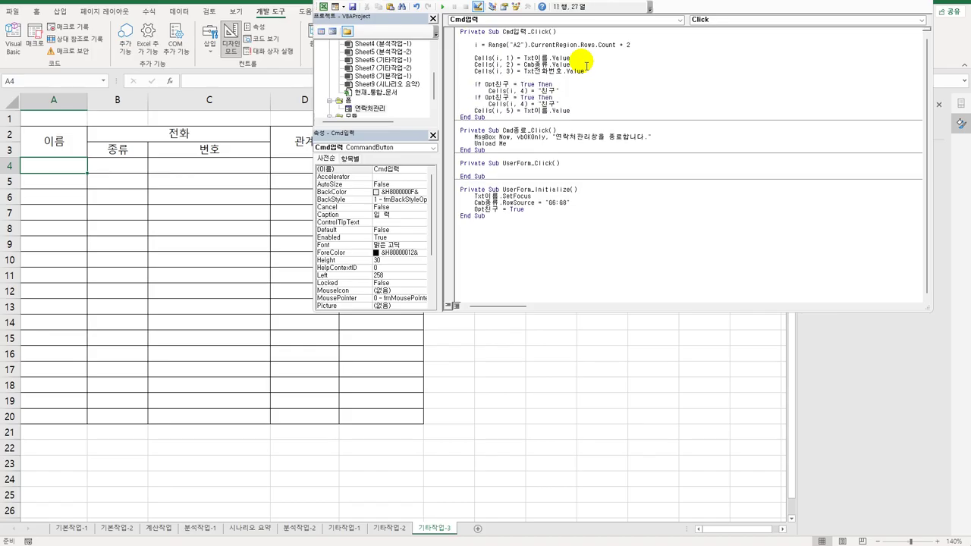
- Change the duplicated condition to ElseIf Opt직장 = True Then
{"action": "key", "text": "Home"}
{"action": "type", "text": "ㄷ"}
{"action": "key", "text": "BackSpace"}
{"action": "key", "text": "Hangul"}
{"action": "type", "text": "else"}
{"action": "key", "text": "Right"}
{"action": "key", "text": "Right"}
{"action": "key", "text": "Right"}
{"action": "key", "text": "shift+Right"}
{"action": "key", "text": "shift+Right"}
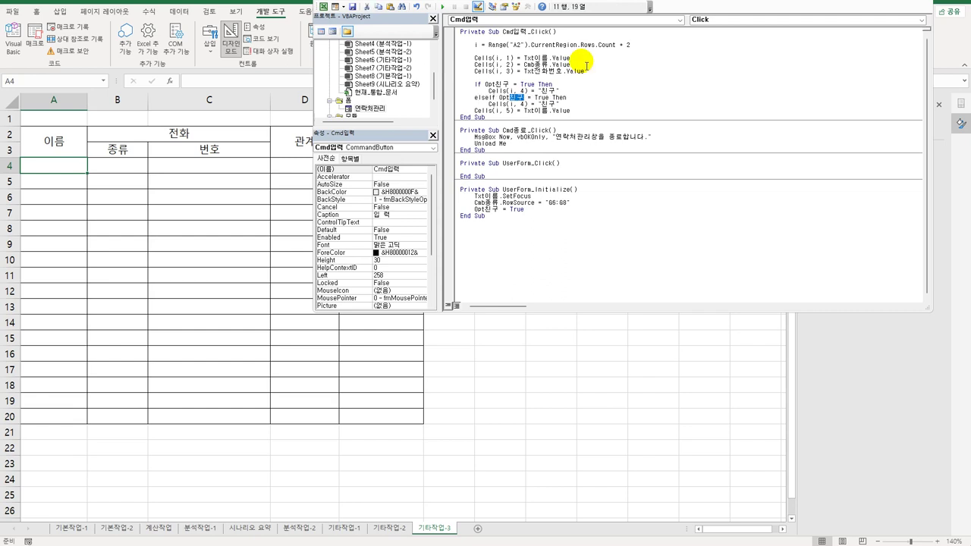
{"action": "type", "text": "직장"}
- Set the Cells(i, 4) value under the ElseIf condition to "직장" and start a new line below
{"action": "key", "text": "Down"}
{"action": "key", "text": "shift+Left"}
{"action": "key", "text": "shift+Left"}
{"action": "type", "text": "직장"}
{"action": "key", "text": "Return"}
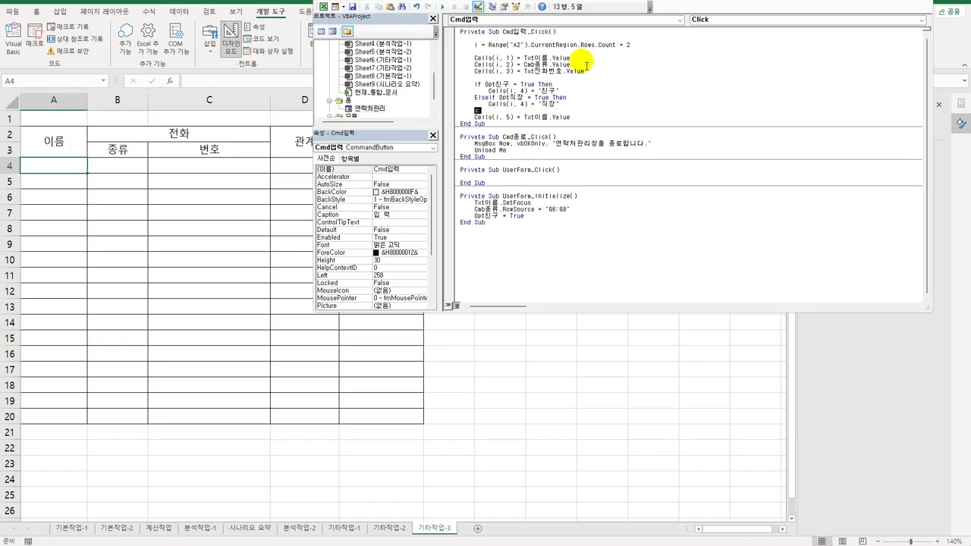
- Add an Else branch and copy the Cells(i, 4) = "직장" line indented beneath it
{"action": "type", "text": "Else"}
{"action": "key", "text": "Up"}
{"action": "key", "text": "shift+End"}
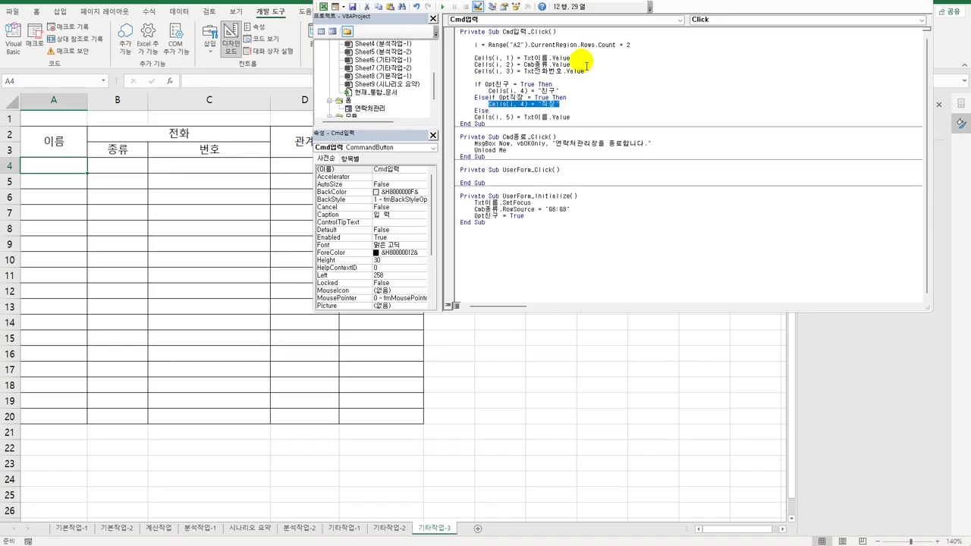
{"action": "key", "text": "ctrl+c"}
{"action": "key", "text": "Down"}
{"action": "key", "text": "Return"}
{"action": "key", "text": "Tab"}
{"action": "key", "text": "ctrl+v"}
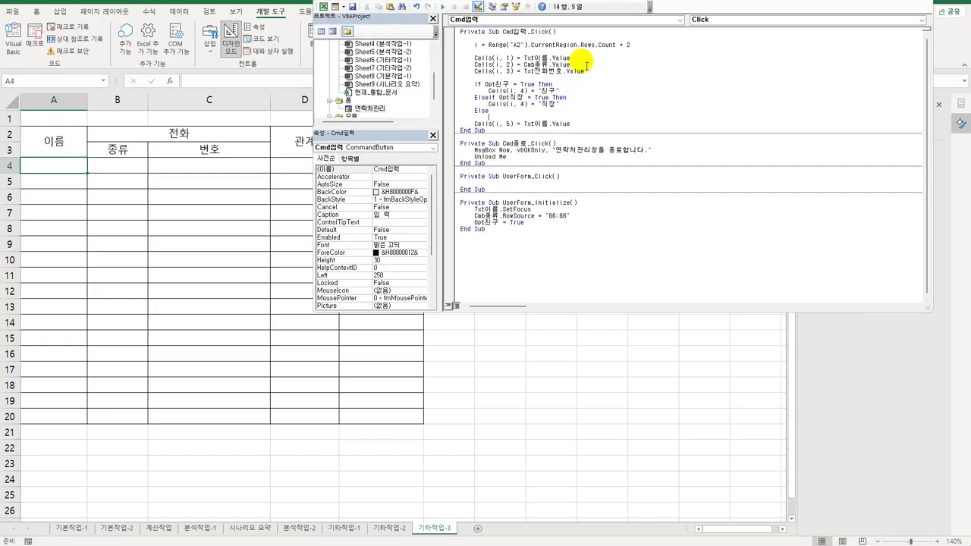
- Set the Else branch's Cells(i, 4) value to "기타" and close the block with End If and a blank line
{"action": "key", "text": "Left"}
{"action": "key", "text": "shift+Left"}
{"action": "key", "text": "shift+Left"}
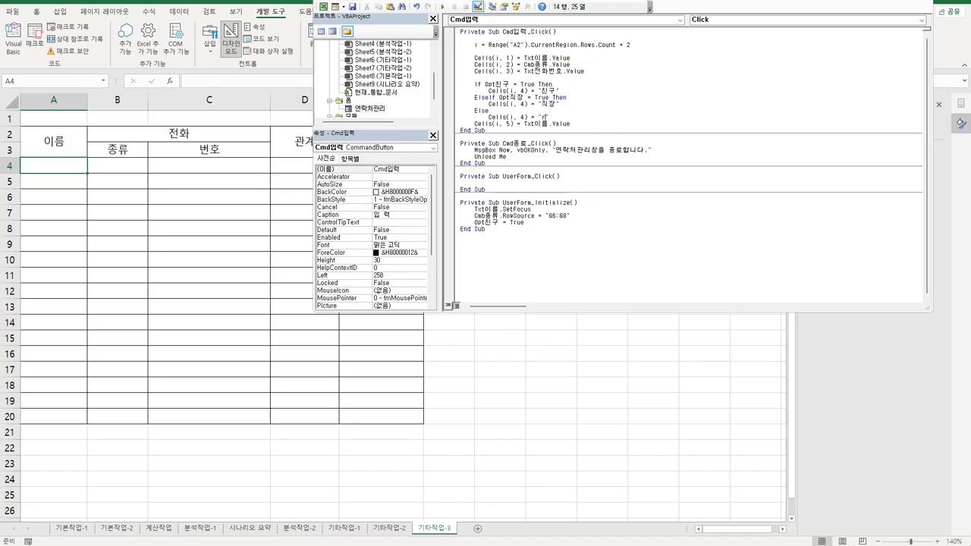
{"action": "type", "text": "ㄱ기타"}
{"action": "key", "text": "Return"}
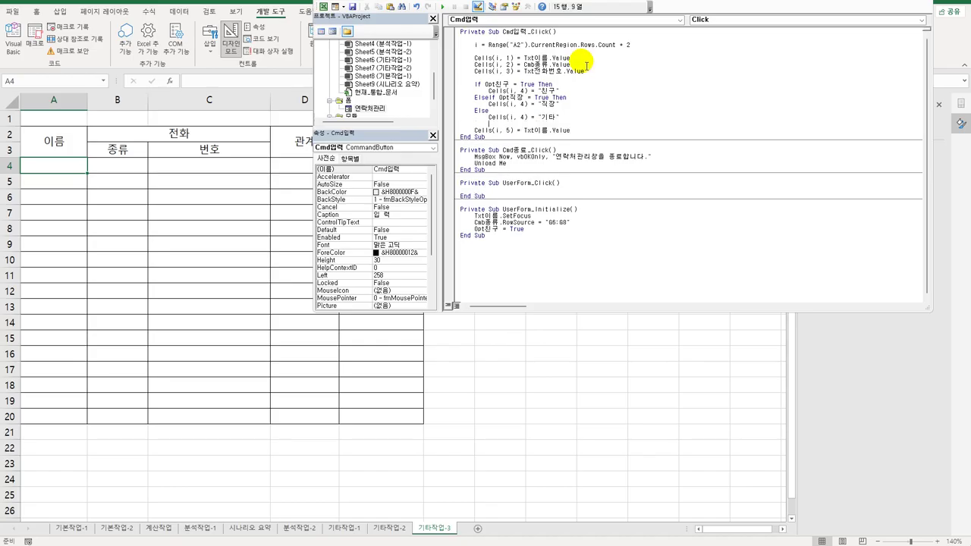
{"action": "type", "text": "en"}
{"action": "type", "text": "f"}
{"action": "key", "text": "Return"}
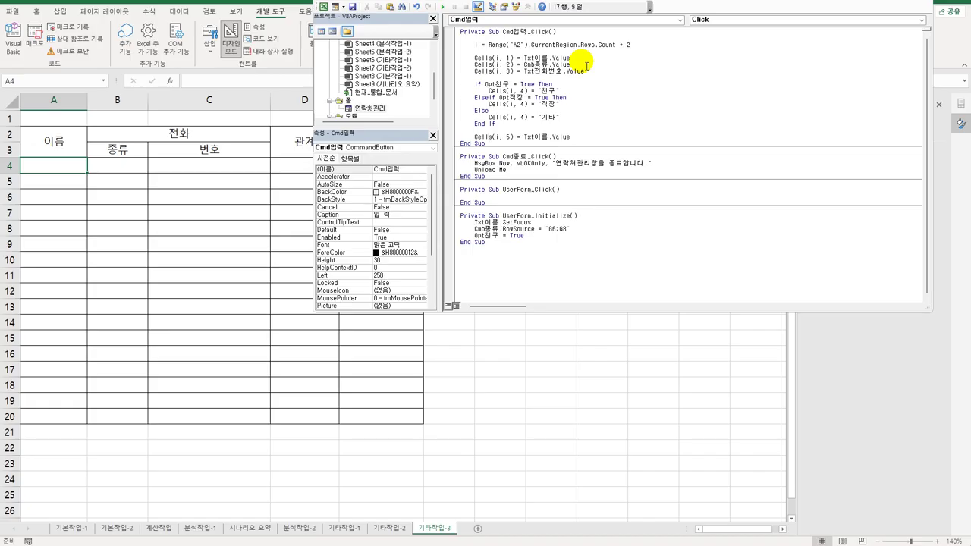
- Replace the value assigned to Cells(i, 5) with Val(Year(Date) - Year(Txt생년월일))
{"action": "key", "text": "Right"}
{"action": "key", "text": "Right"}
{"action": "key", "text": "Right"}
{"action": "key", "text": "Right"}
{"action": "key", "text": "Right"}
{"action": "key", "text": "Right"}
{"action": "key", "text": "Right"}
{"action": "key", "text": "Right"}
{"action": "key", "text": "shift+End"}
{"action": "type", "text": "val("}
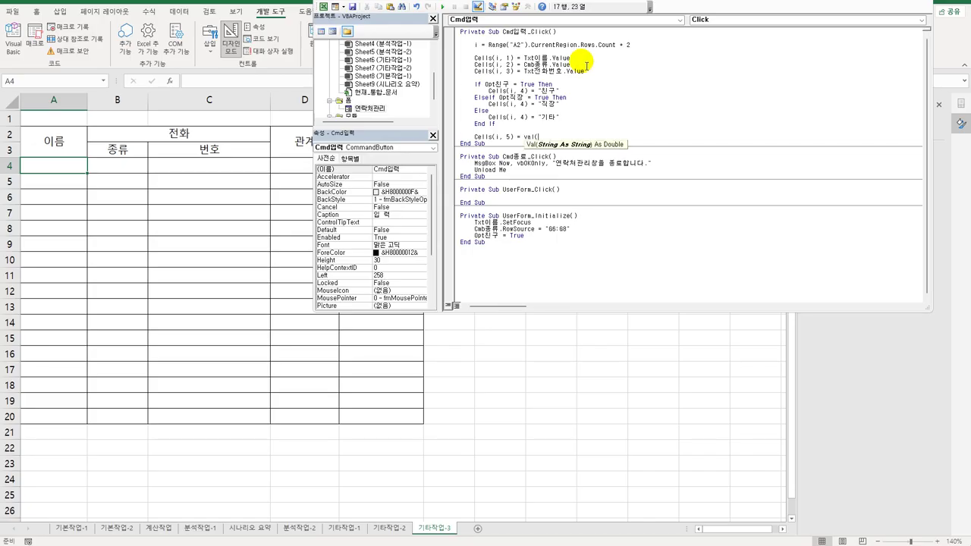
{"action": "type", "text": "year(date)-year("}
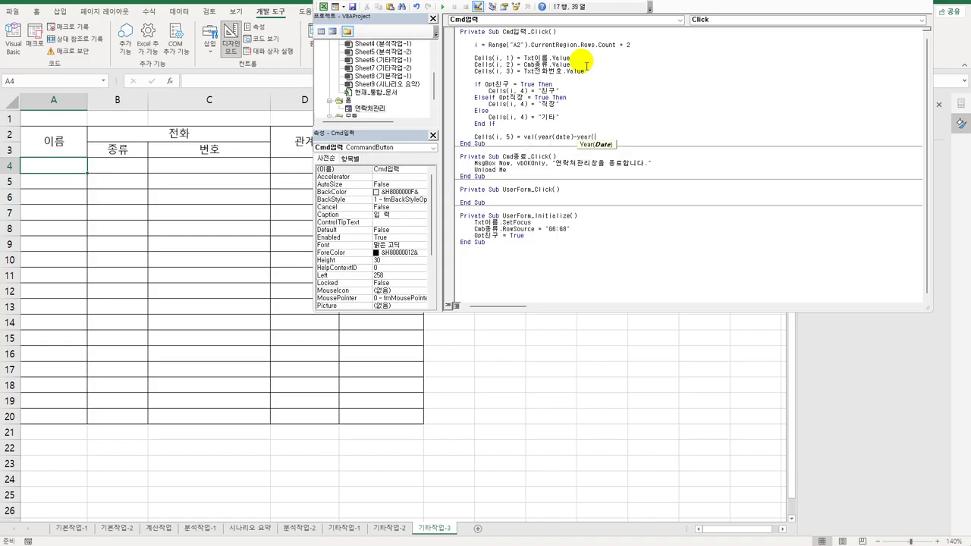
{"action": "type", "text": "txt생년월일)"}
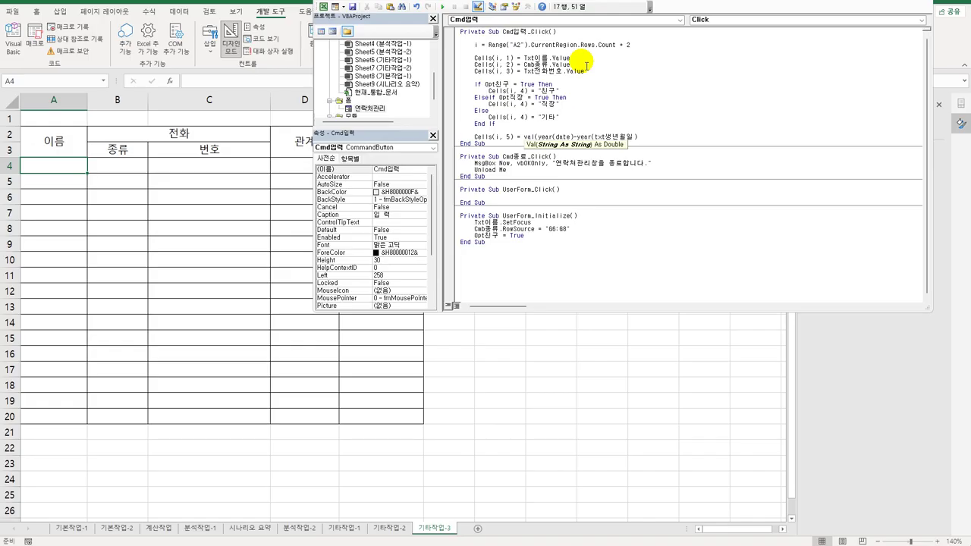
{"action": "type", "text": ")"}
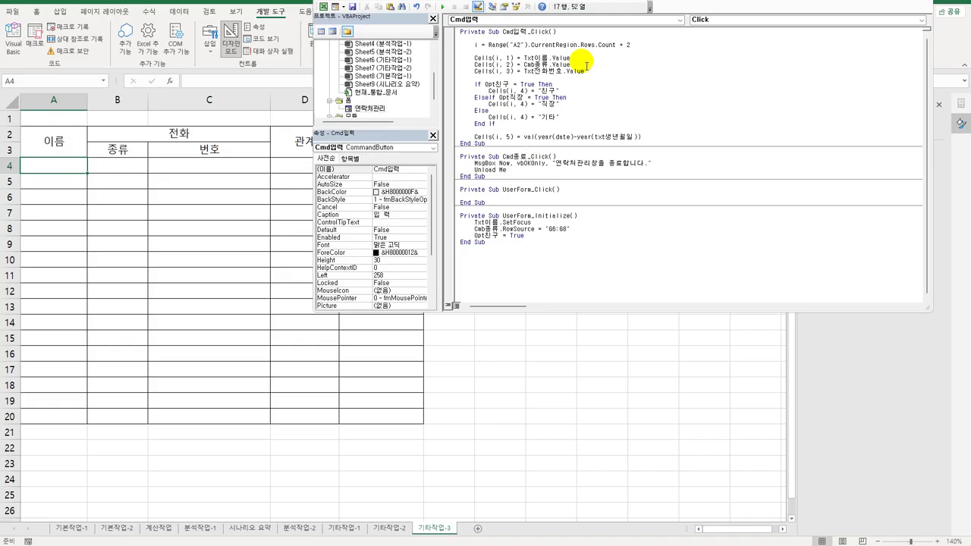
{"action": "key", "text": "Return"}
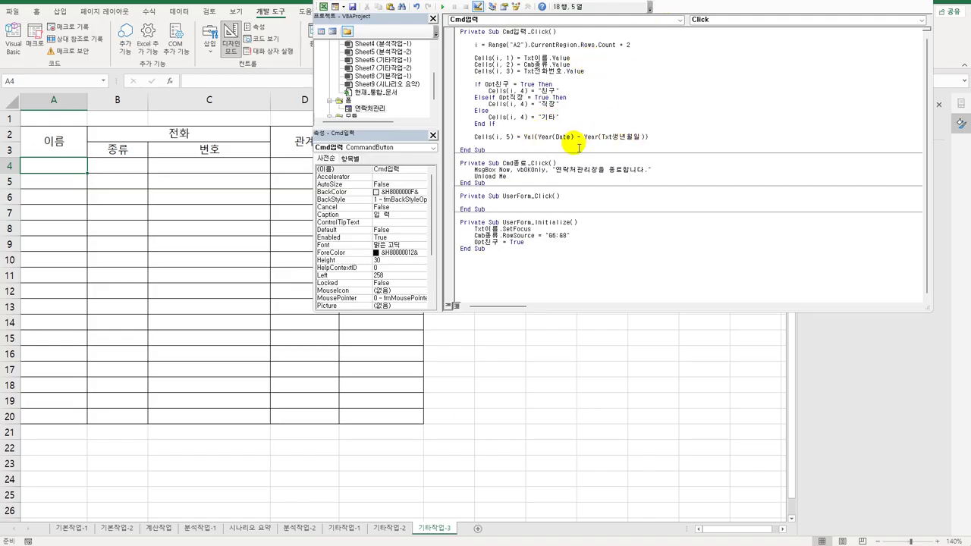
- Open the 연락처관리 form design and check the names of its text boxes, combo box and option buttons
{"action": "double_click", "coordinate": [371, 110]}
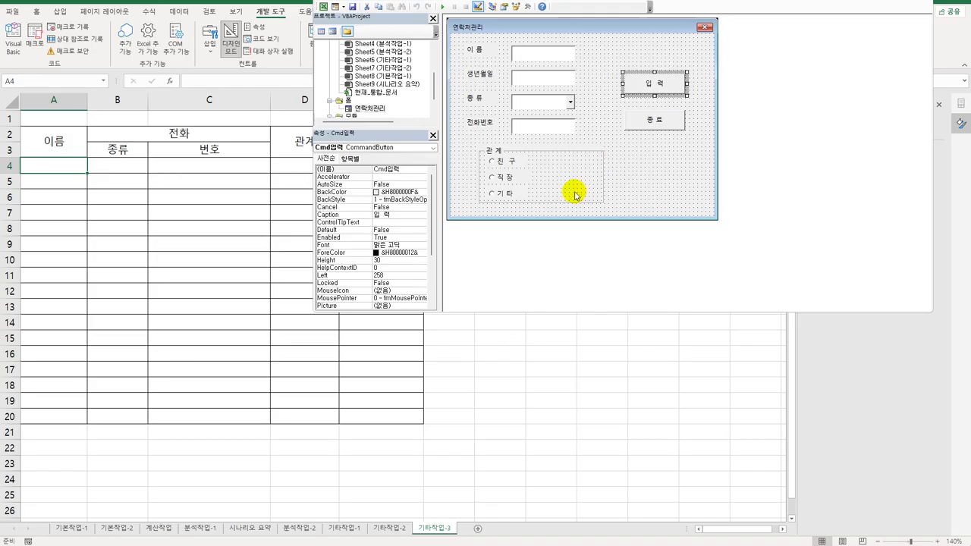
{"action": "left_click", "coordinate": [531, 54]}
{"action": "left_click", "coordinate": [535, 78]}
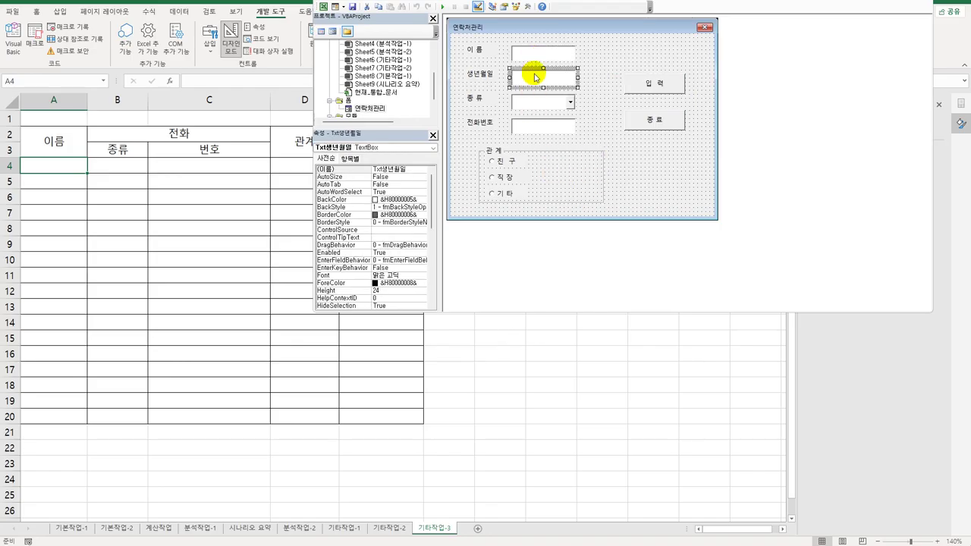
{"action": "left_click", "coordinate": [395, 169]}
{"action": "left_click_drag", "start_coordinate": [397, 172], "coordinate": [370, 169]}
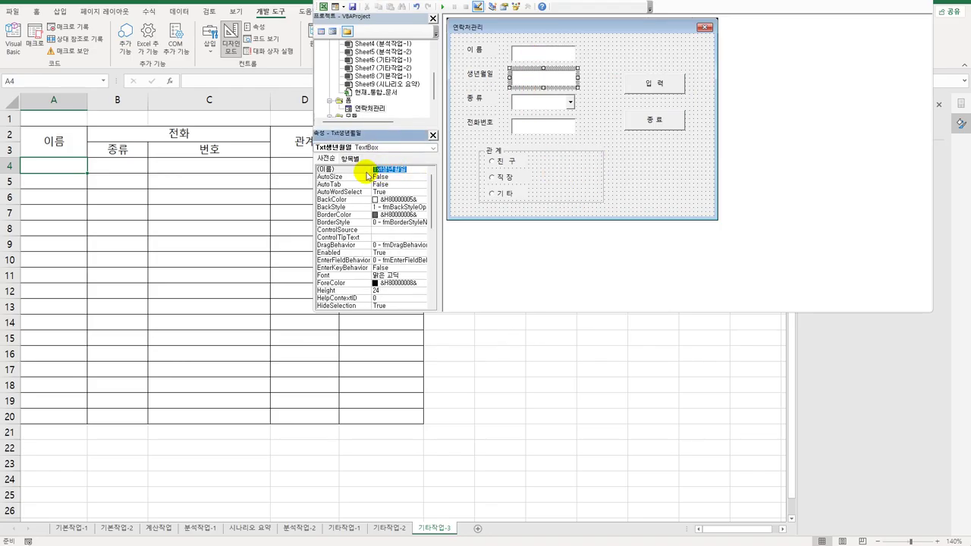
{"action": "left_click", "coordinate": [537, 105]}
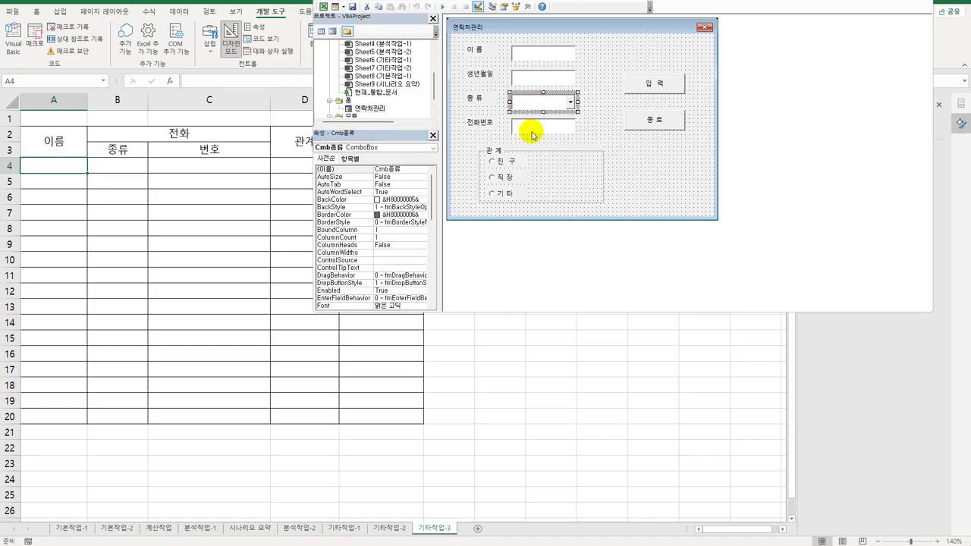
{"action": "left_click", "coordinate": [531, 129]}
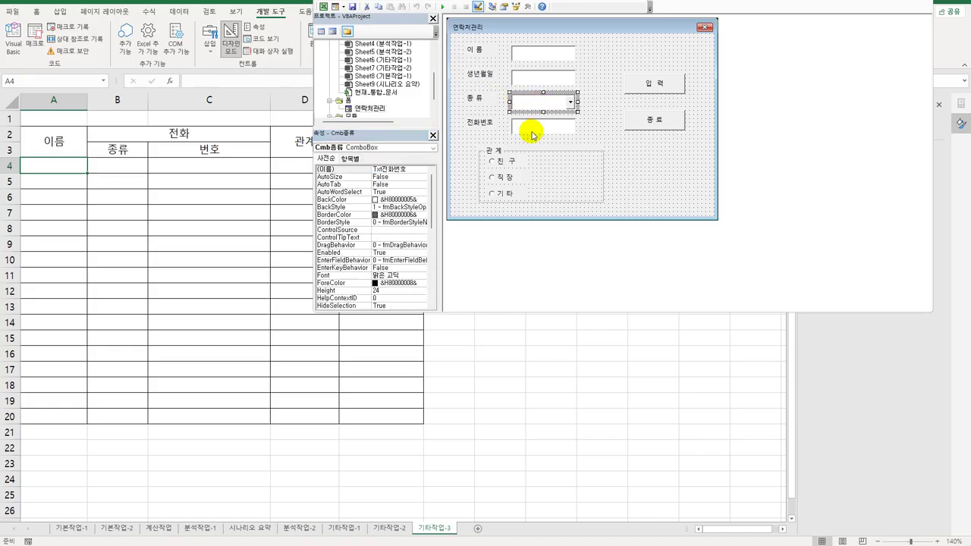
{"action": "left_click", "coordinate": [502, 176]}
{"action": "left_click", "coordinate": [504, 195]}
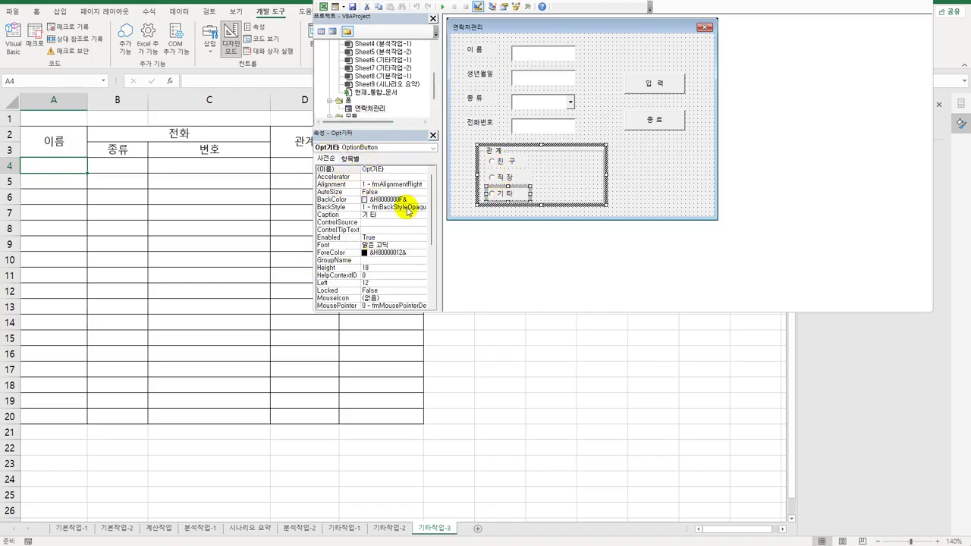
- Review the Cmd입력 code's row calculation against the first empty data row on the sheet
{"action": "double_click", "coordinate": [645, 81]}
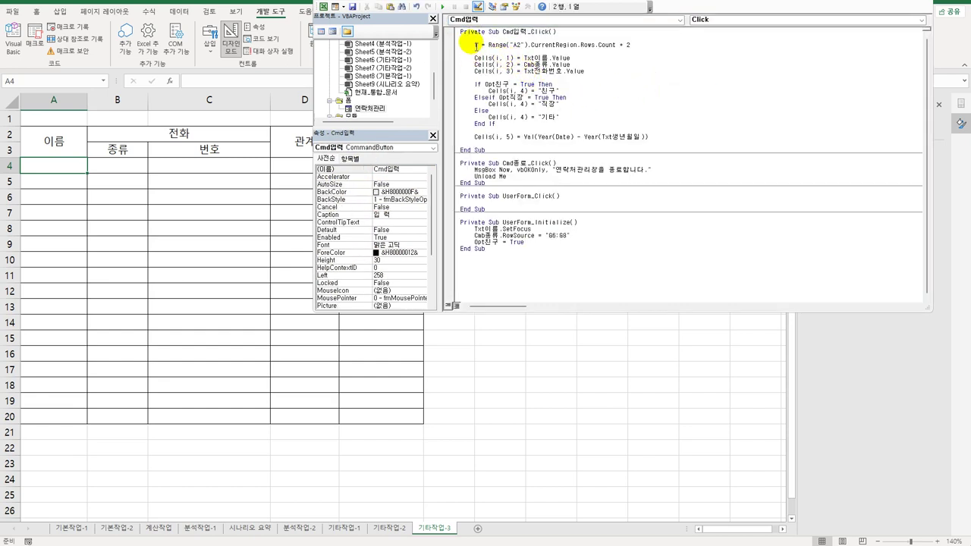
{"action": "left_click", "coordinate": [470, 45]}
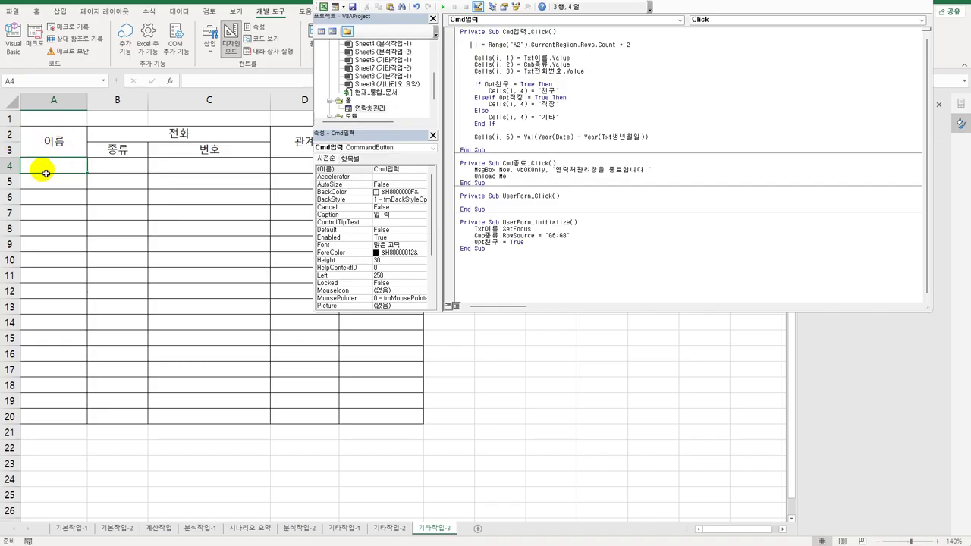
{"action": "left_click_drag", "start_coordinate": [620, 44], "coordinate": [637, 49]}
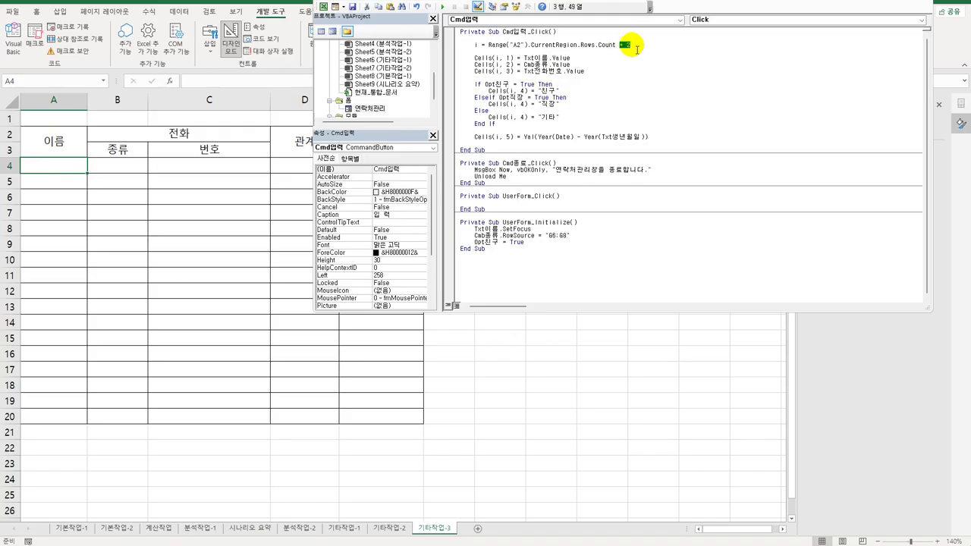
{"action": "left_click", "coordinate": [63, 168]}
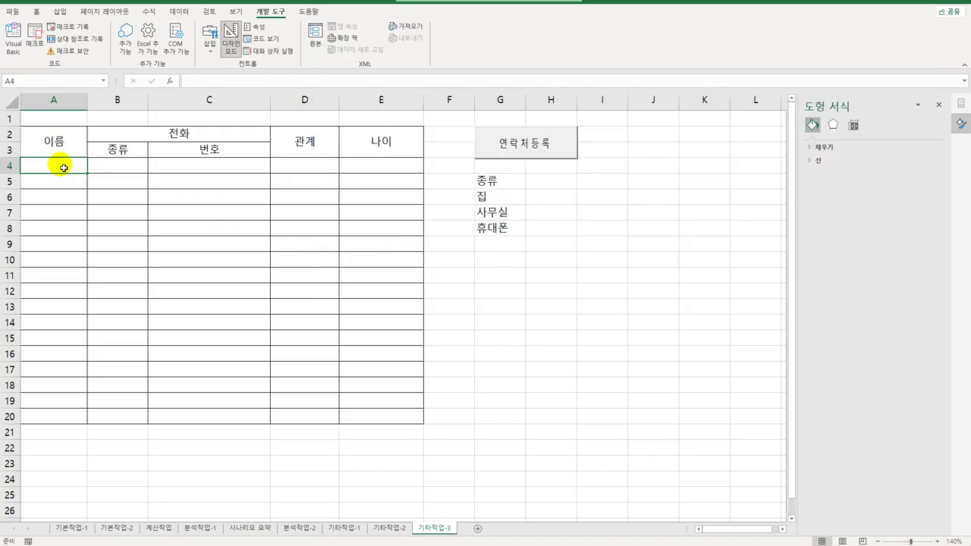
{"action": "left_click", "coordinate": [384, 164]}
{"action": "key", "text": "alt+F11"}
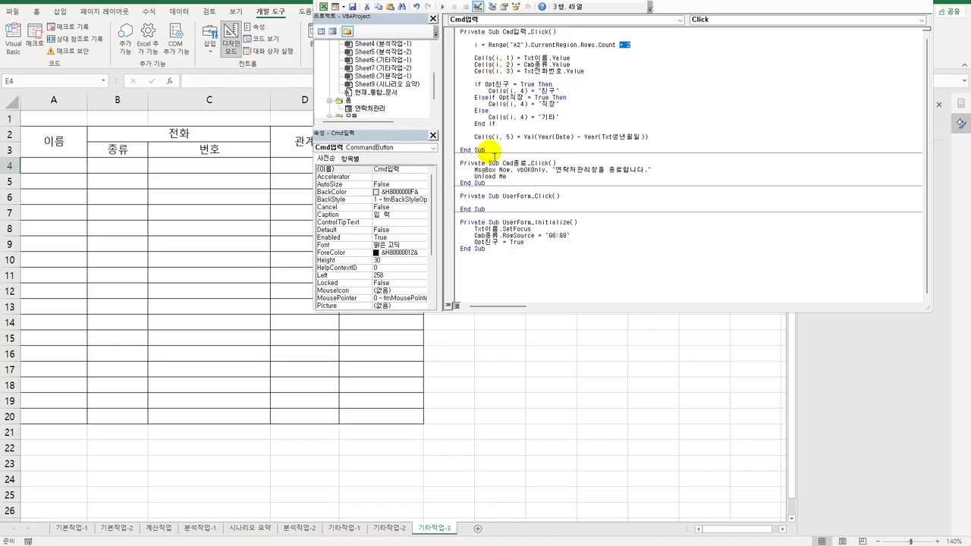
{"action": "left_click", "coordinate": [685, 90]}
{"action": "key", "text": "alt+F11"}
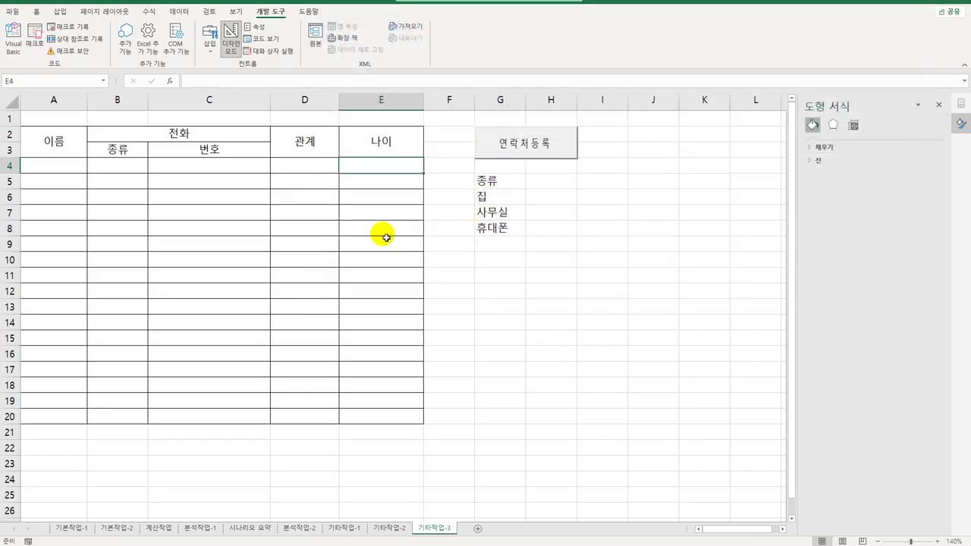
- Turn off design mode, open the 연락처관리 form with 연락처등록 and check its 종류 list
{"action": "left_click", "coordinate": [230, 43]}
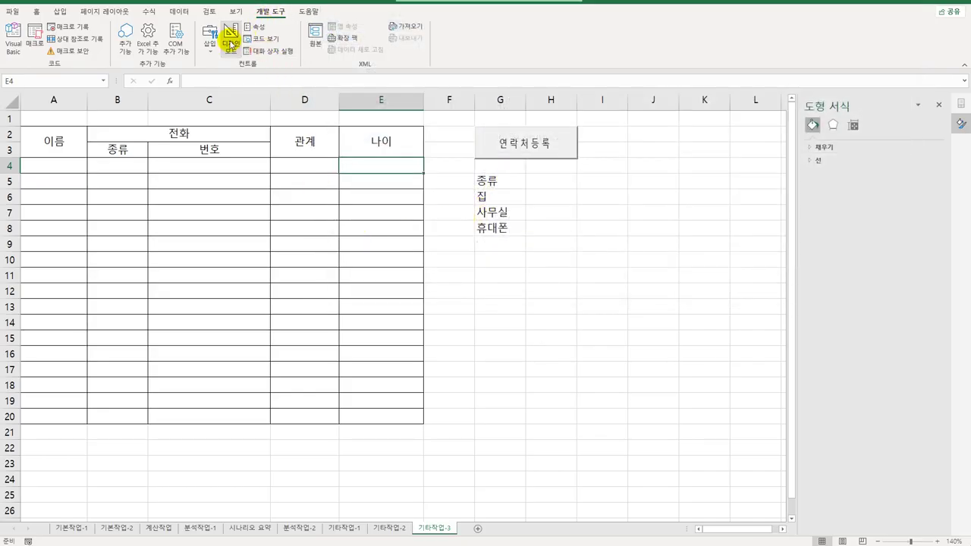
{"action": "left_click", "coordinate": [552, 275]}
{"action": "left_click", "coordinate": [539, 144]}
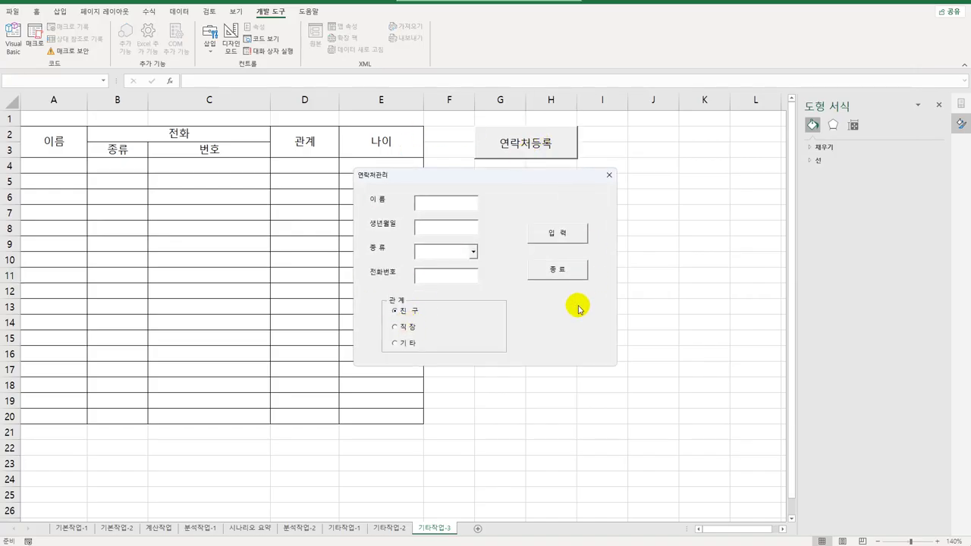
{"action": "left_click", "coordinate": [472, 252]}
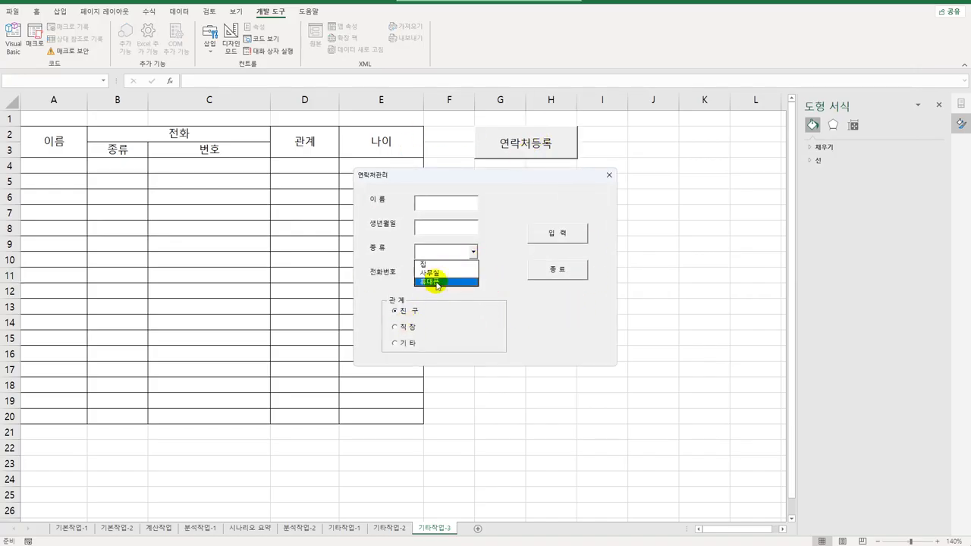
- Enter the contact's name and date of birth in the 연락처관리 form
{"action": "left_click", "coordinate": [442, 205]}
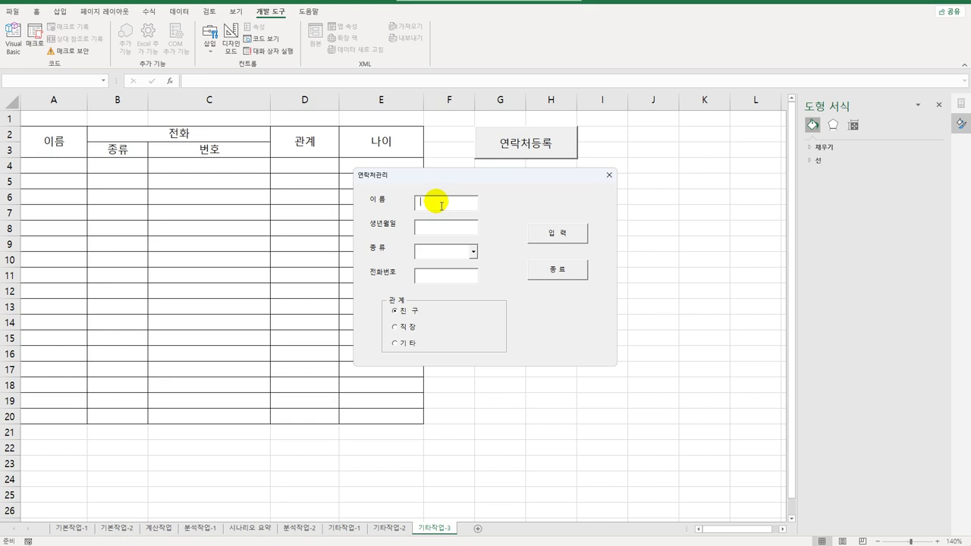
{"action": "type", "text": "홍길동"}
{"action": "key", "text": "Tab"}
{"action": "type", "text": "197"}
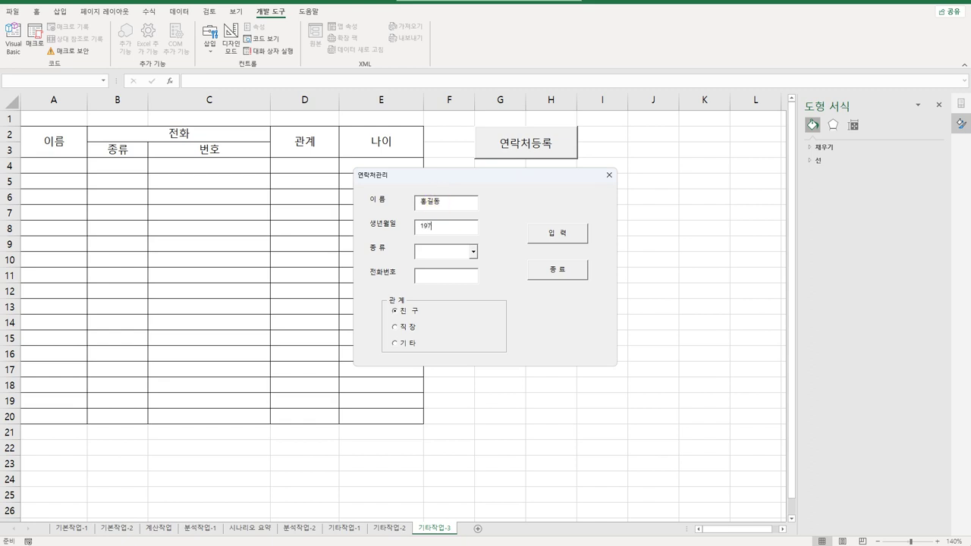
{"action": "type", "text": "2-10-10"}
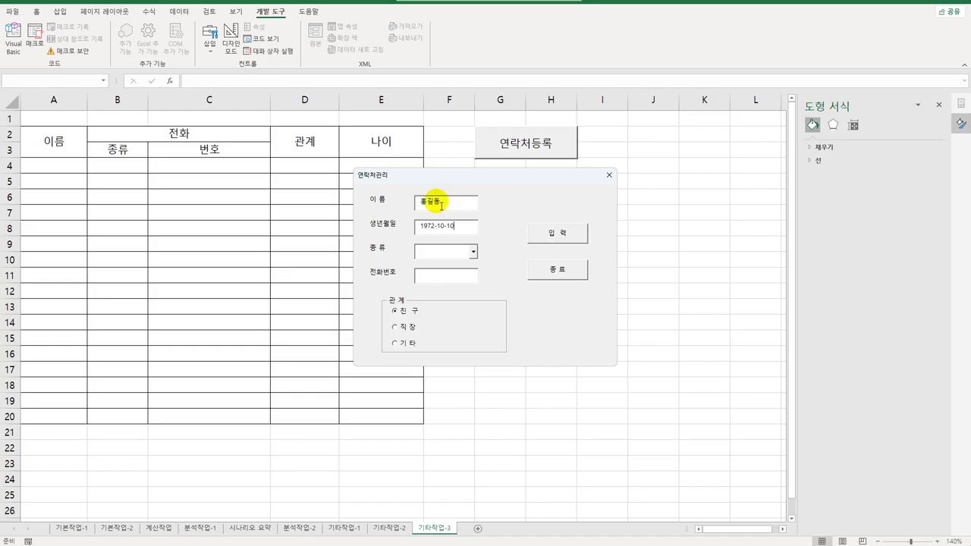
- Choose 사무실 as the 종류, fill in the contact's phone number and select 직장 as the 관계
{"action": "left_click", "coordinate": [473, 253]}
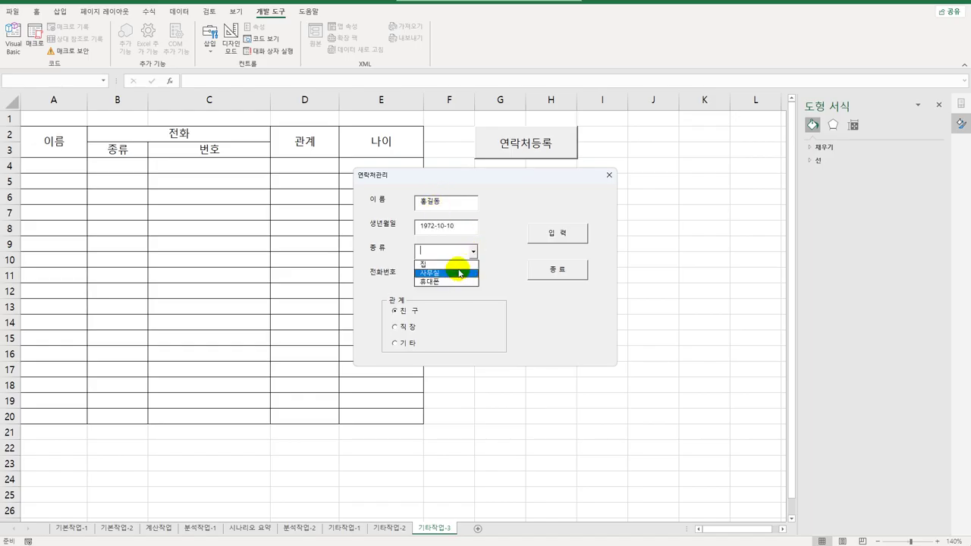
{"action": "left_click", "coordinate": [449, 273]}
{"action": "left_click", "coordinate": [452, 281]}
{"action": "type", "text": "01"}
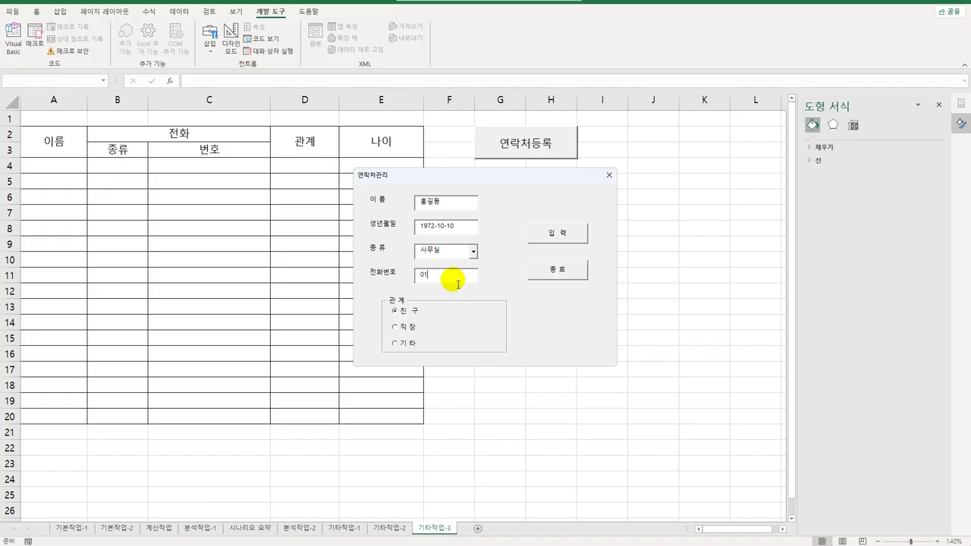
{"action": "type", "text": "0-1000-2000"}
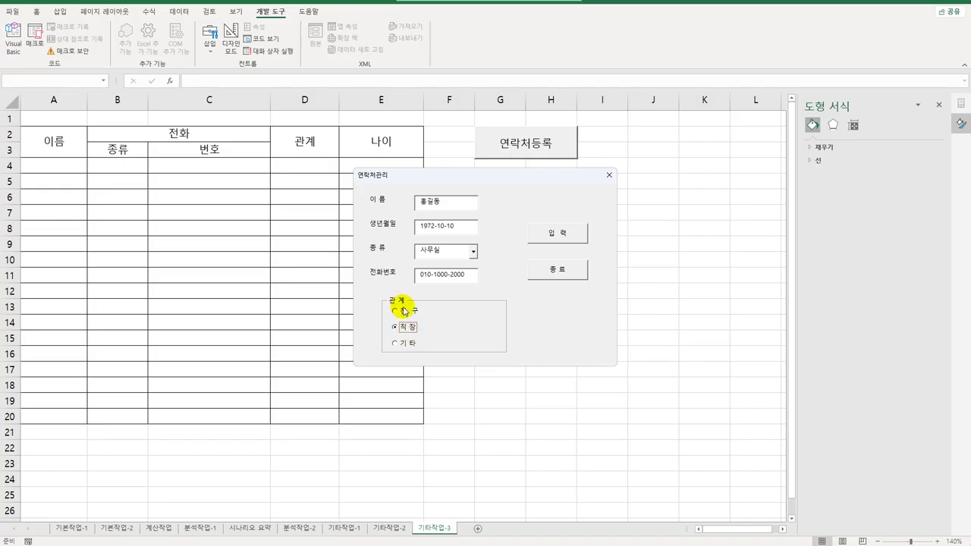
{"action": "left_click", "coordinate": [408, 327]}
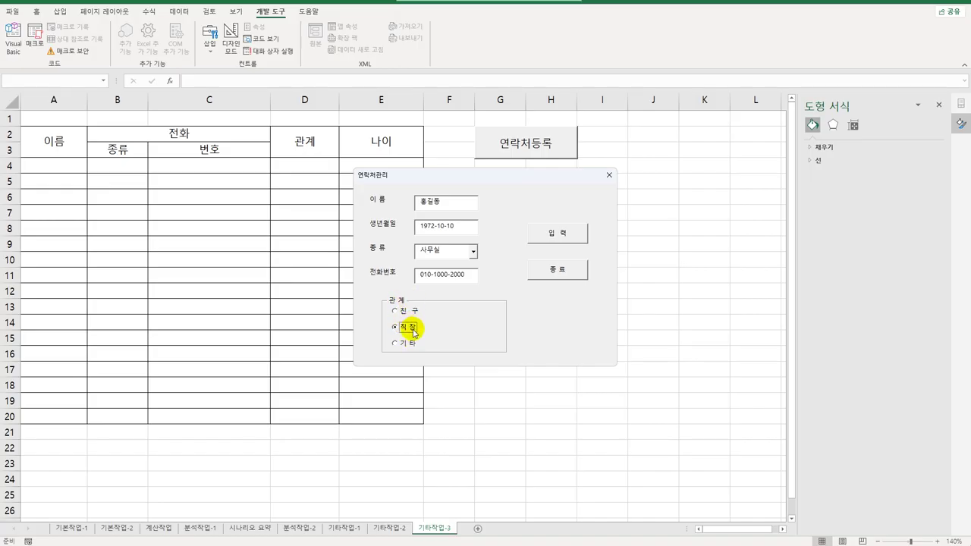
- Submit the contact to the sheet's table, then exit the form and dismiss its closing message
{"action": "left_click", "coordinate": [544, 237]}
{"action": "left_click_drag", "start_coordinate": [468, 177], "coordinate": [575, 189]}
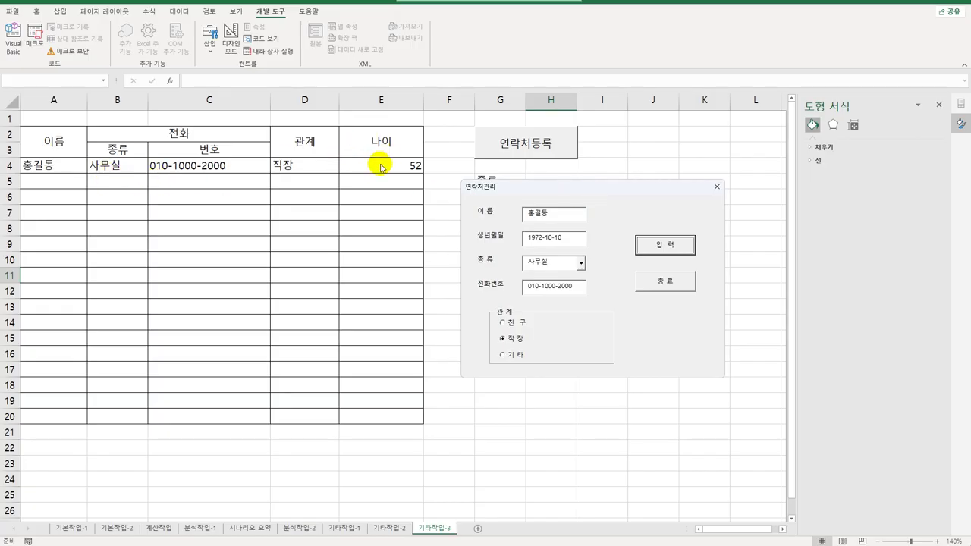
{"action": "left_click", "coordinate": [666, 282]}
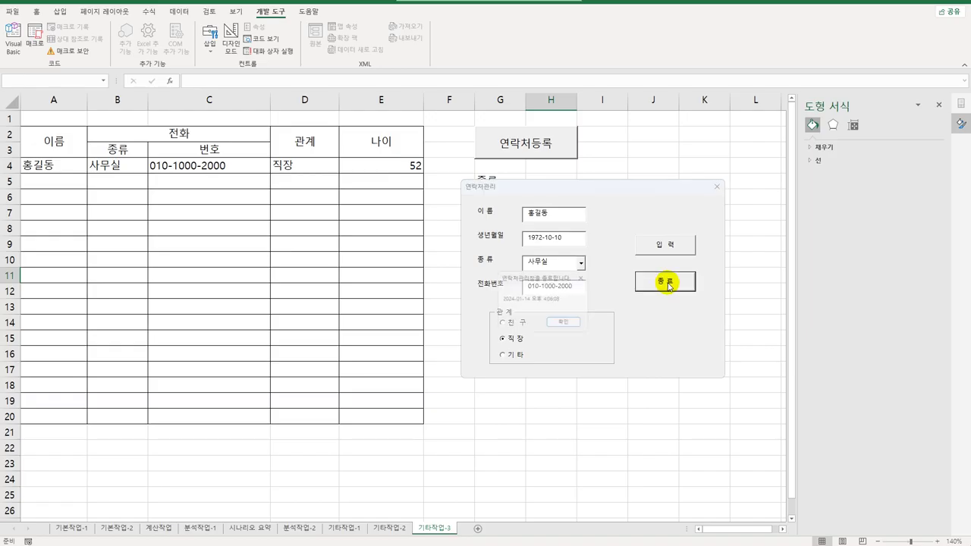
{"action": "left_click_drag", "start_coordinate": [546, 282], "coordinate": [323, 244]}
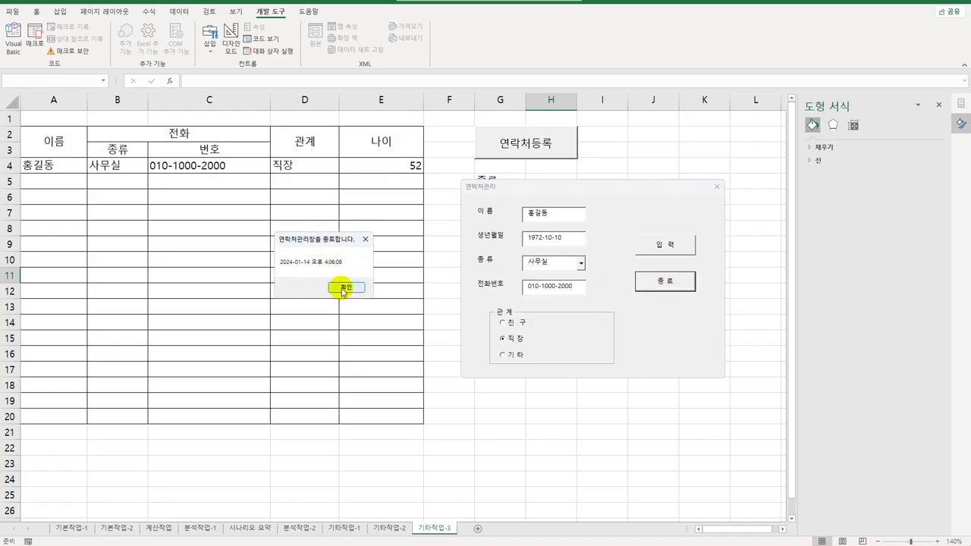
{"action": "left_click", "coordinate": [343, 289]}
{"action": "left_click", "coordinate": [616, 299]}
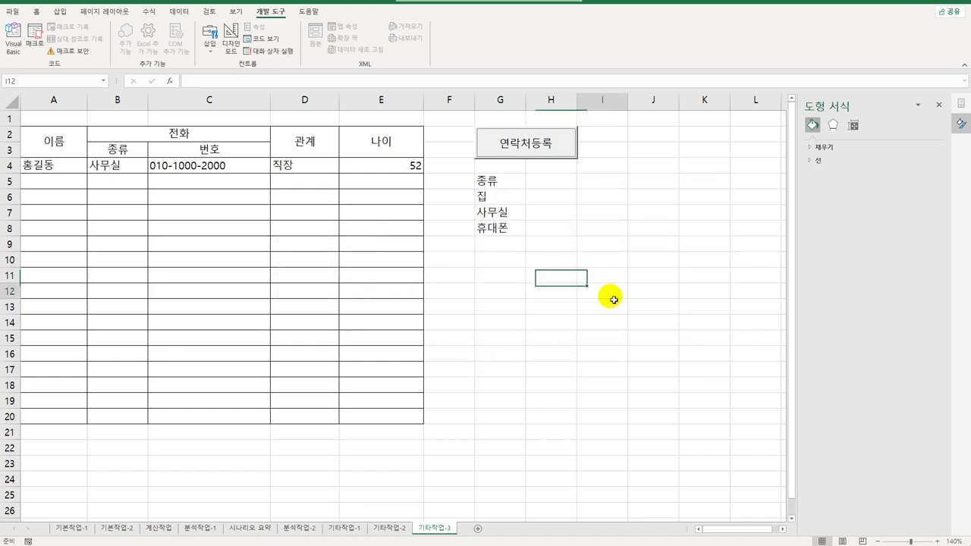